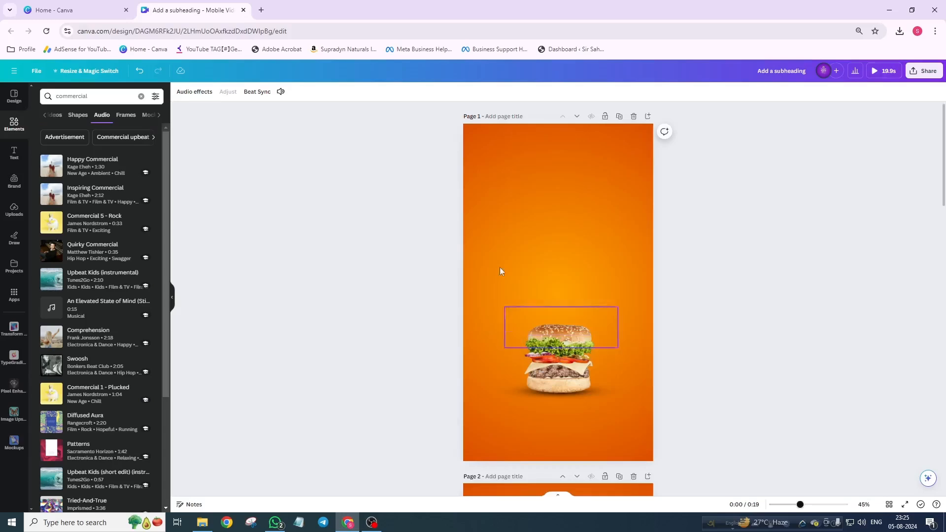
Examine the finished burger ad's four pages and its timeline from the opening burger to the closing offer
scroll(557, 273, down, 5)
scroll(570, 275, down, 15)
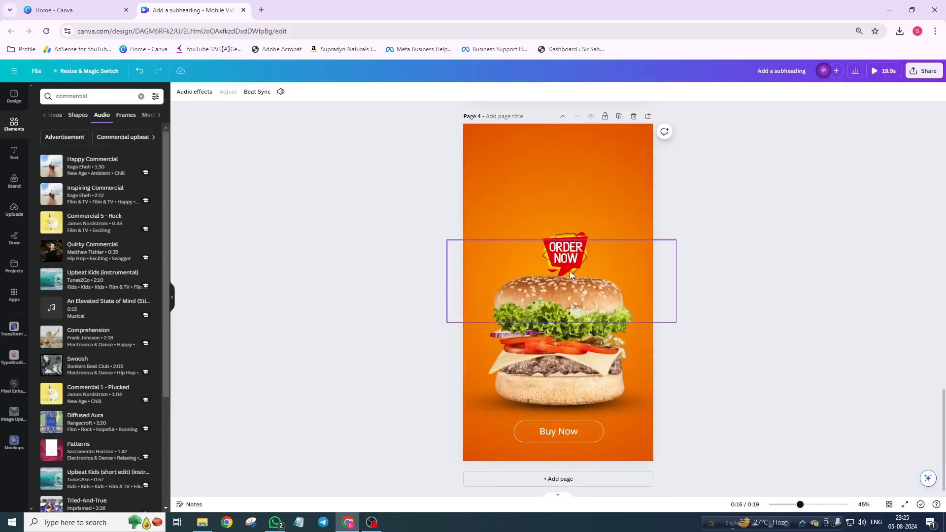
click(558, 500)
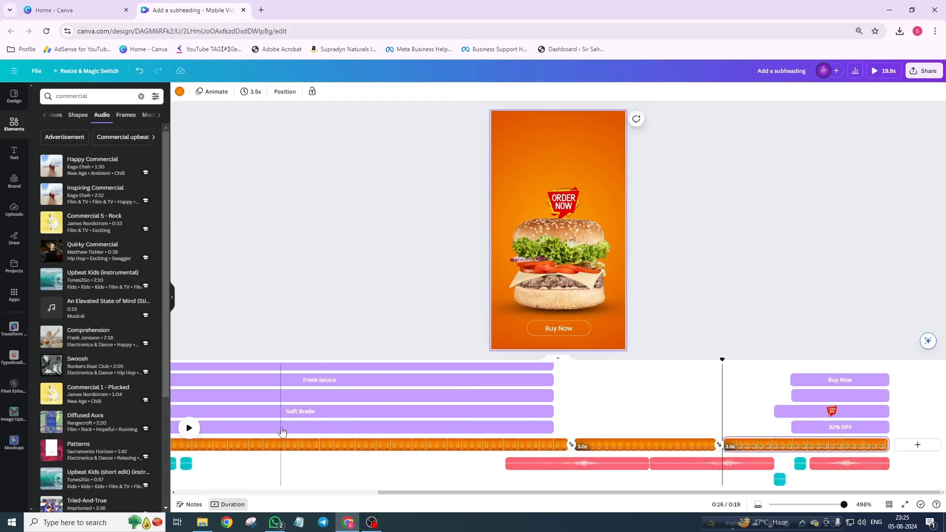
drag(412, 493, 204, 492)
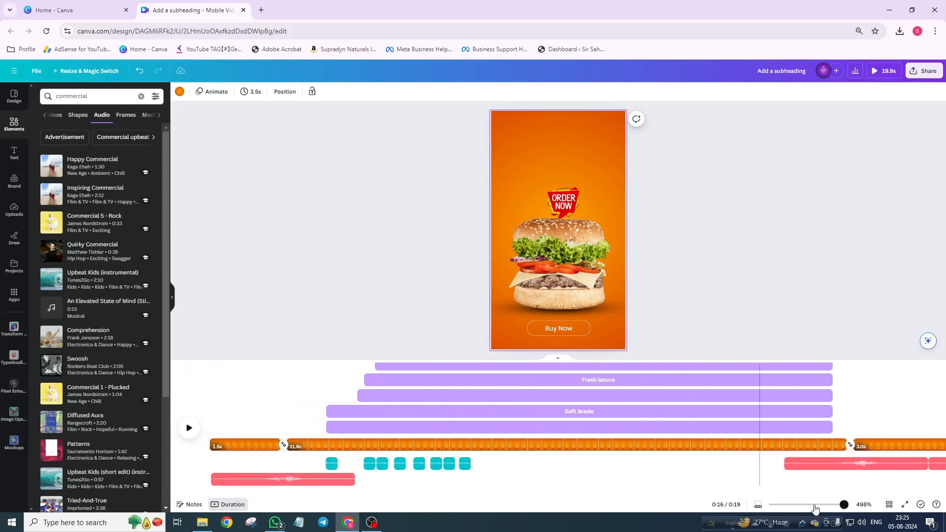
click(790, 504)
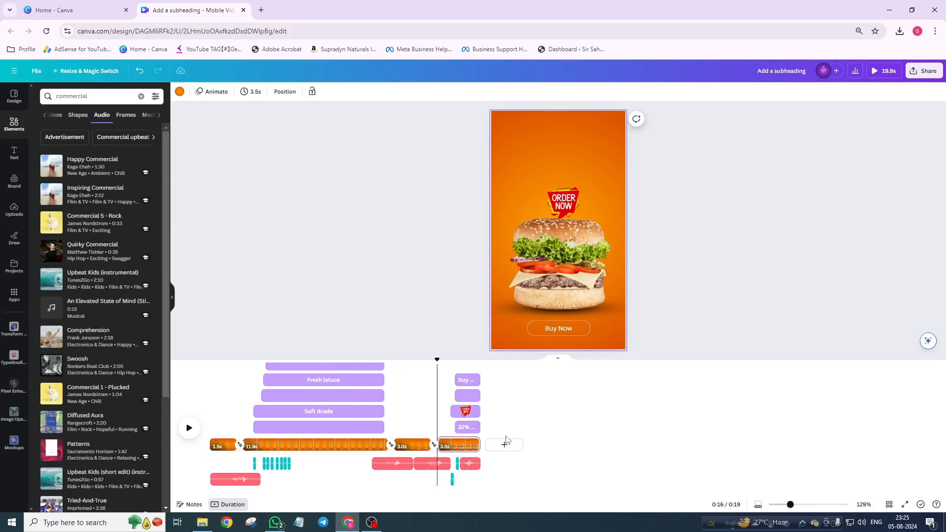
drag(437, 359, 216, 400)
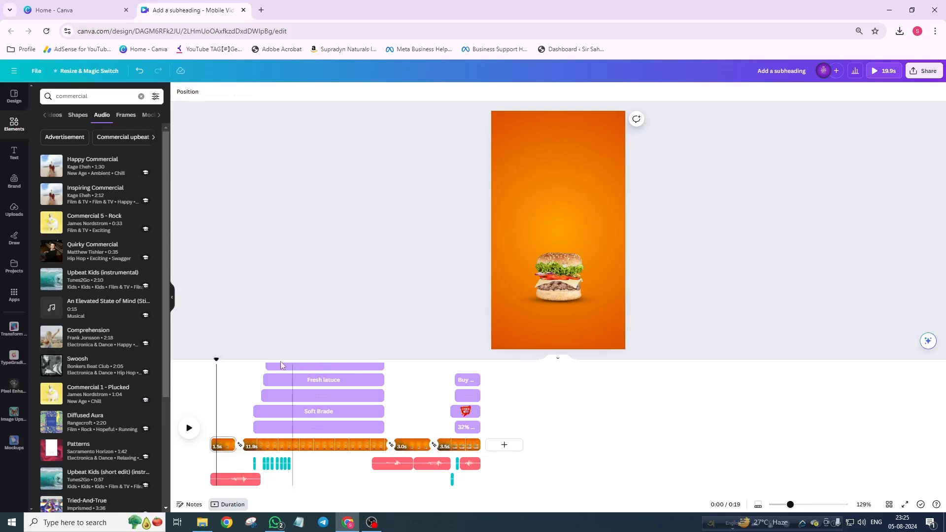
drag(215, 363, 274, 374)
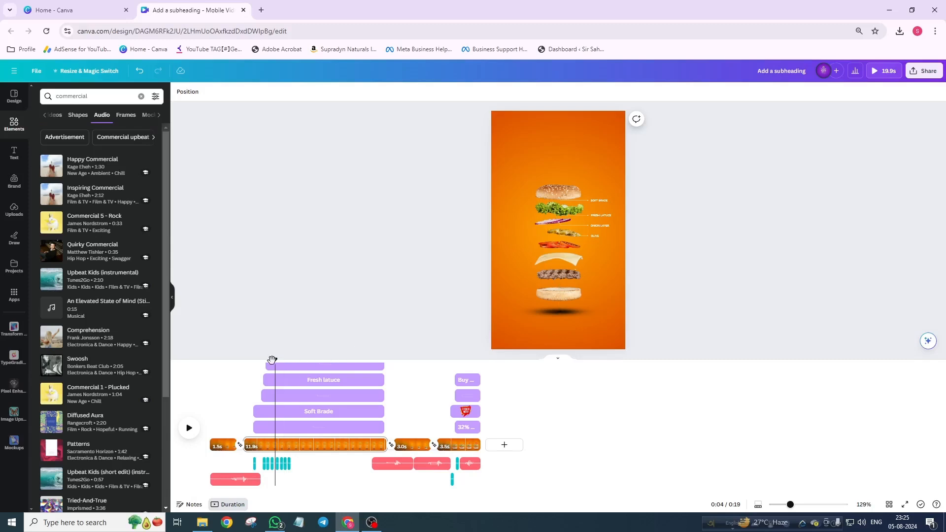
drag(274, 363, 414, 376)
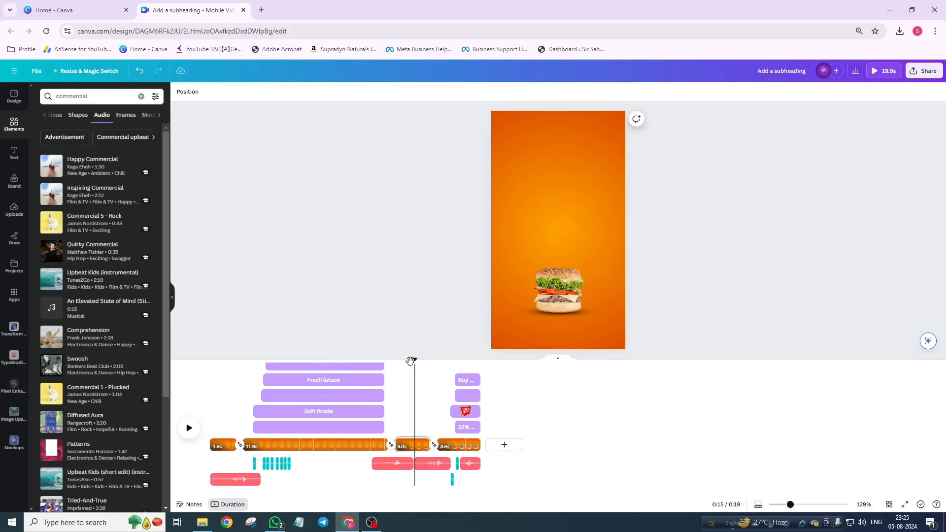
drag(410, 361, 457, 378)
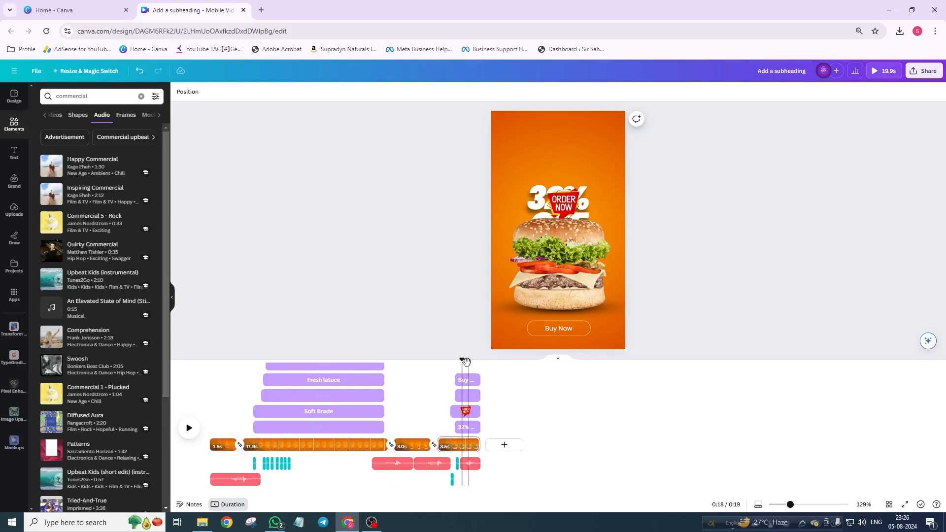
drag(466, 363, 209, 363)
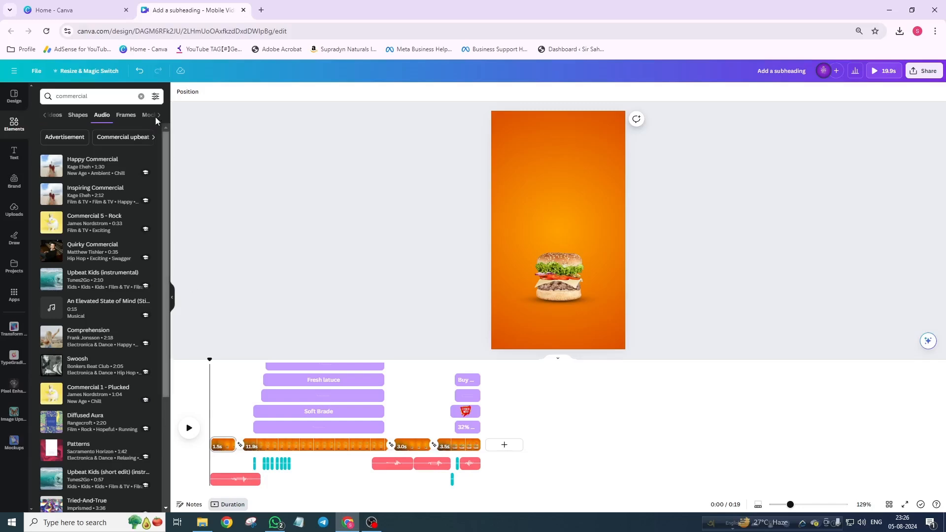
Create a blank 1080 × 1920 px Instagram Reel design from the video formats on the home page
click(90, 10)
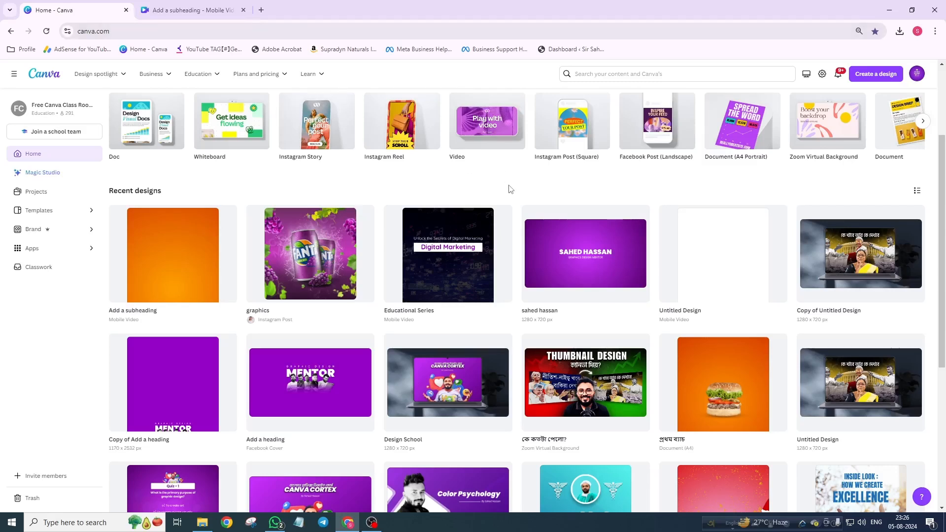
scroll(515, 196, up, 3)
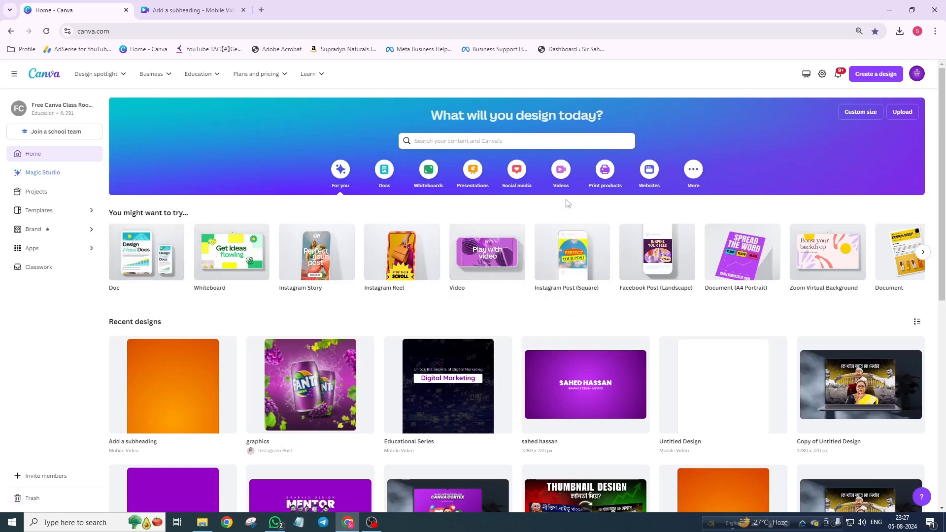
click(561, 176)
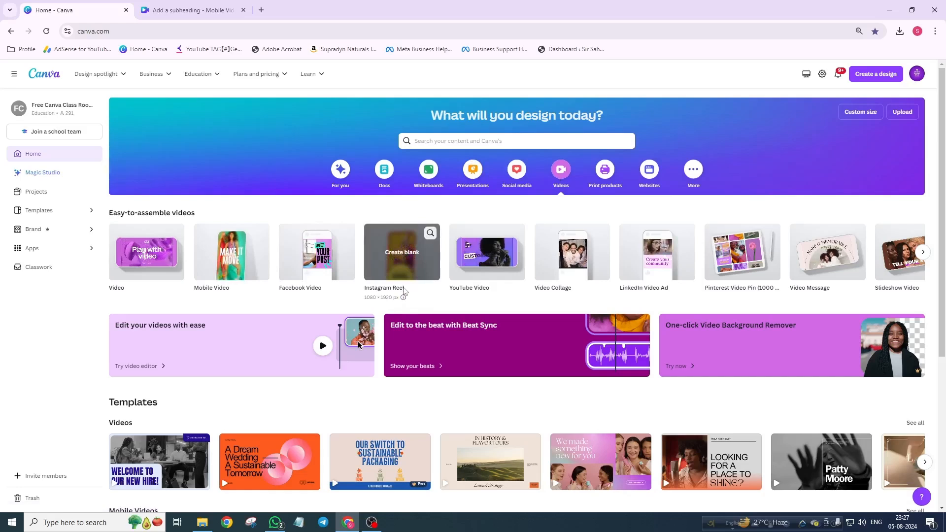
click(404, 271)
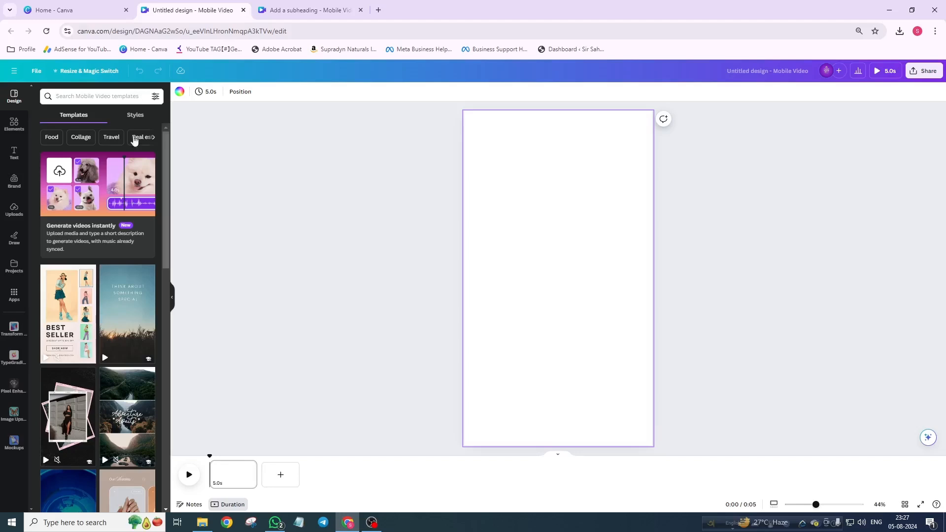
Add the uploaded image of the separated burger layers to the blank page
click(15, 127)
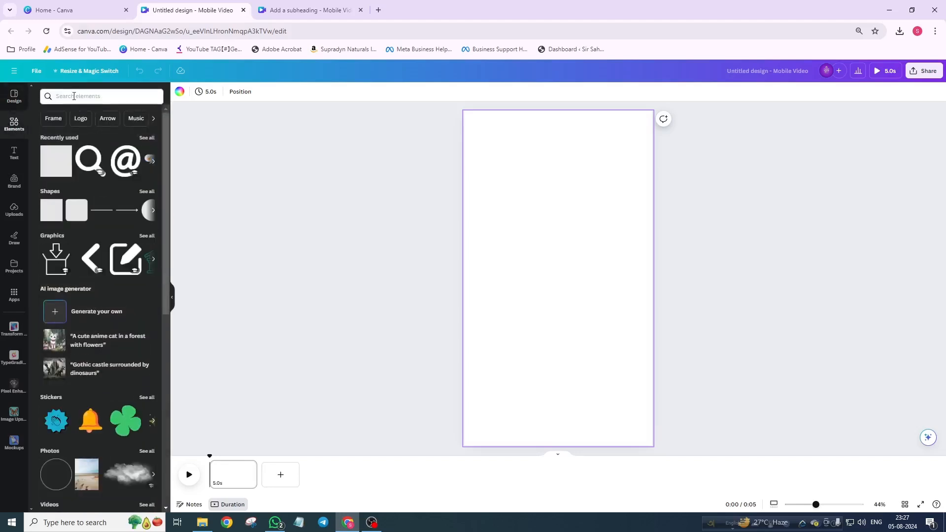
click(13, 123)
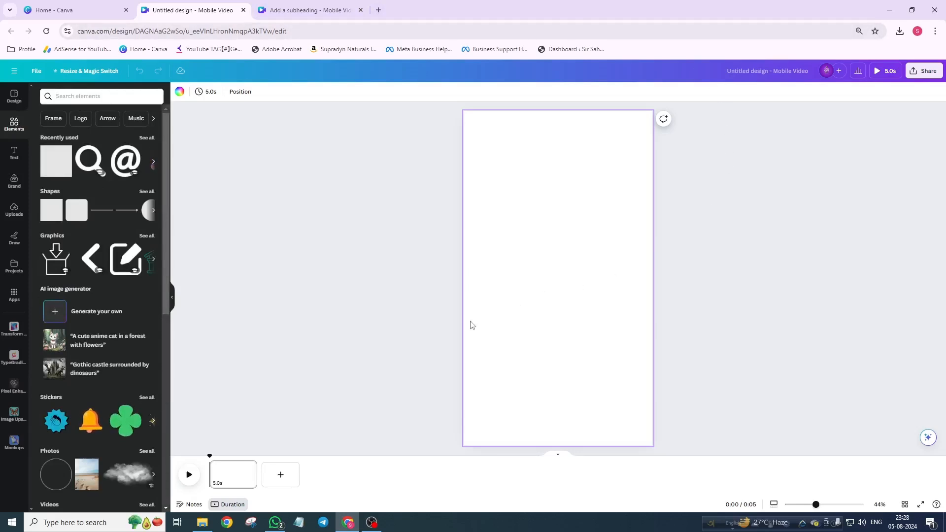
click(13, 211)
scroll(112, 317, down, 6)
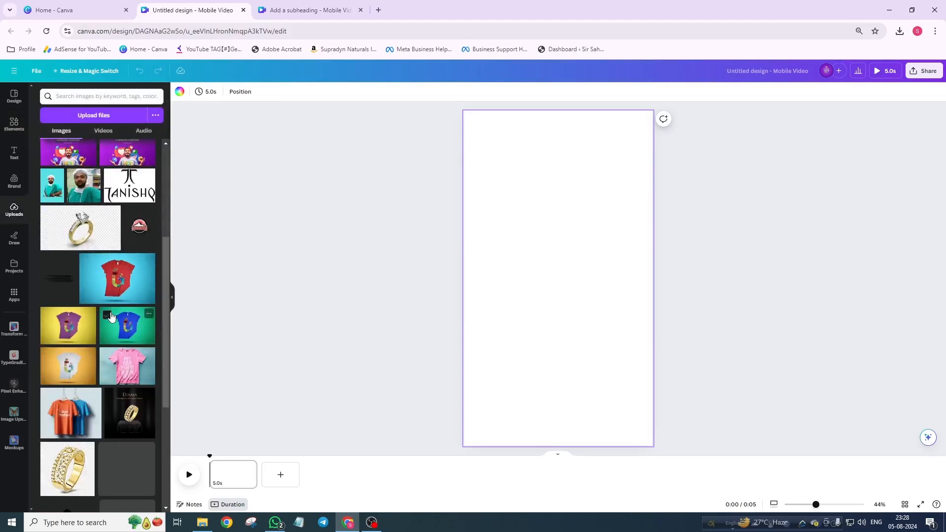
scroll(112, 317, up, 6)
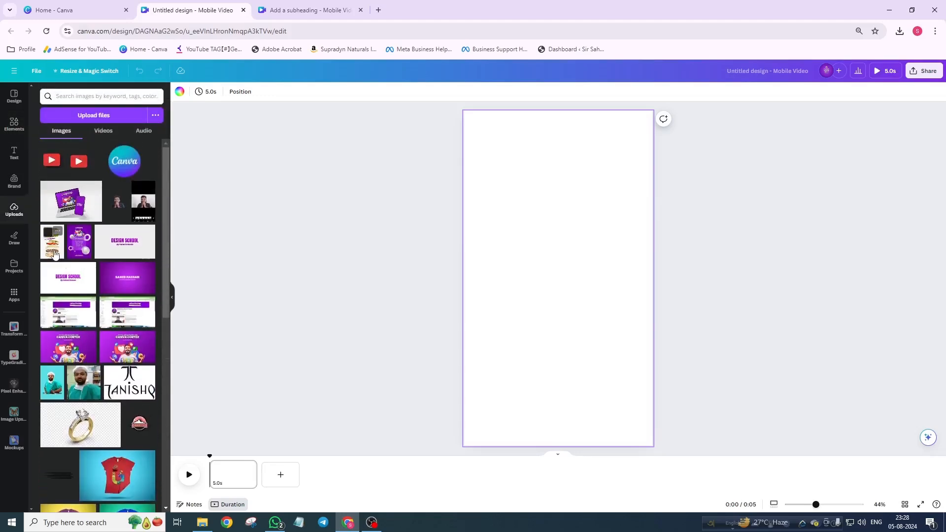
click(55, 254)
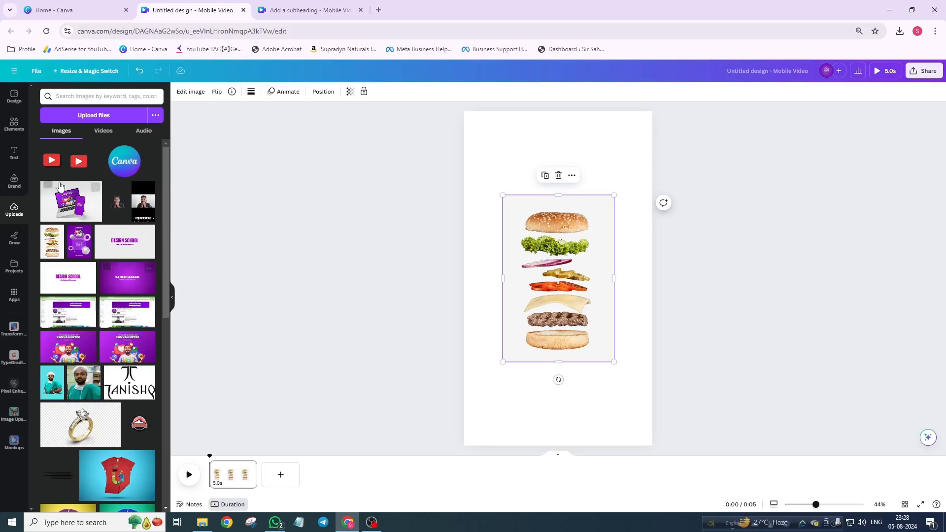
Remove the background of the burger layers image with BG Remover
click(14, 125)
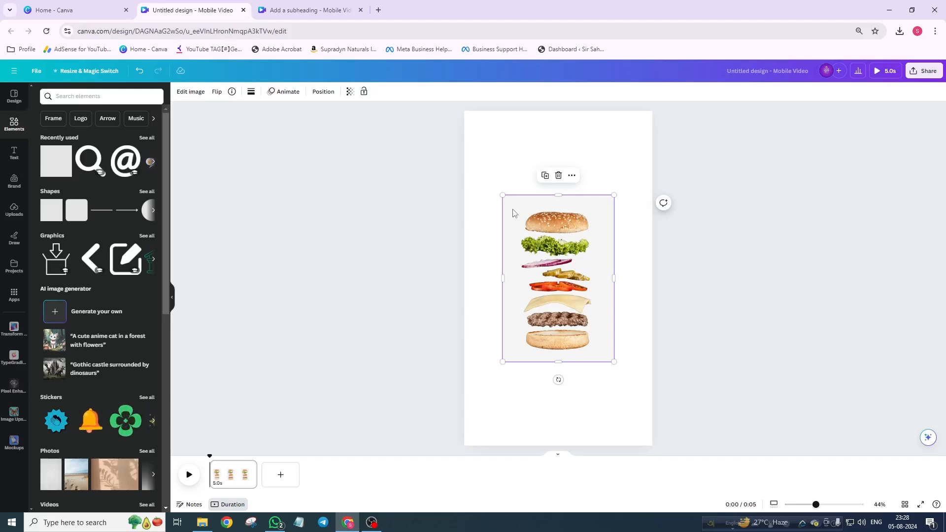
click(192, 100)
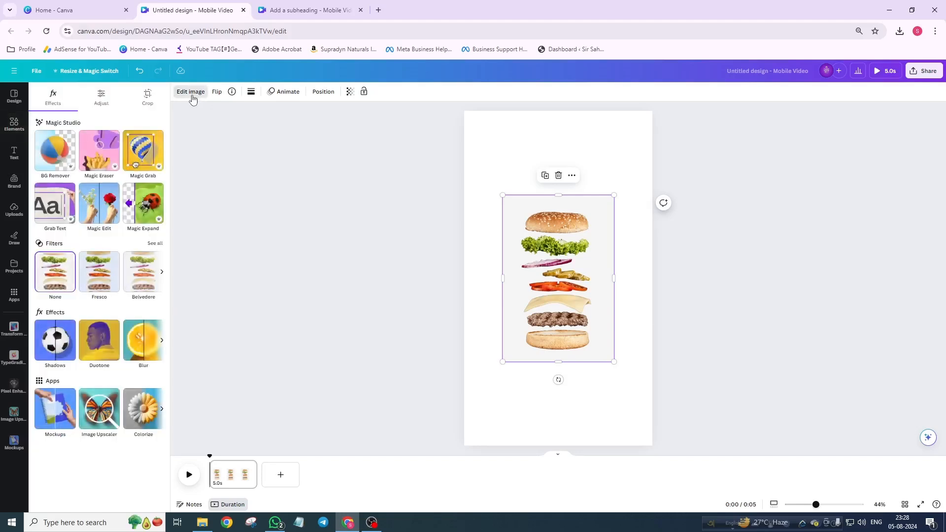
click(54, 162)
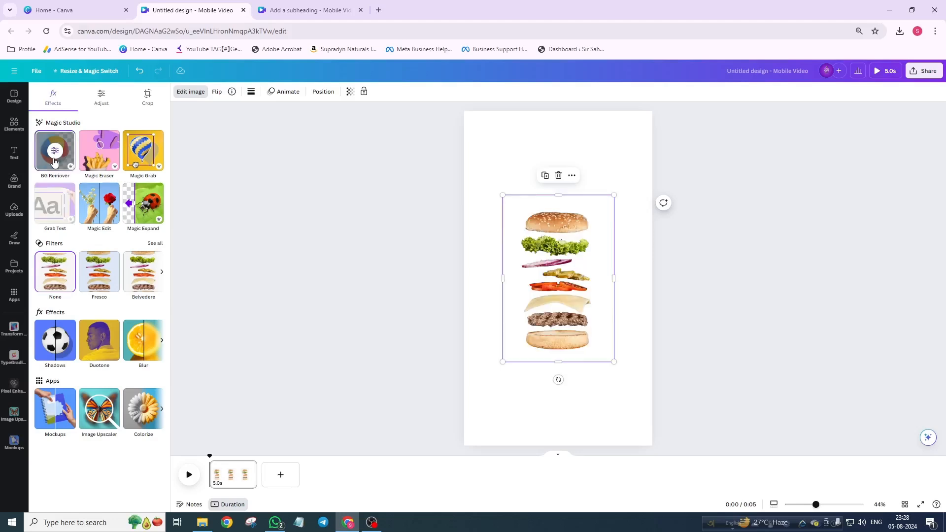
click(497, 157)
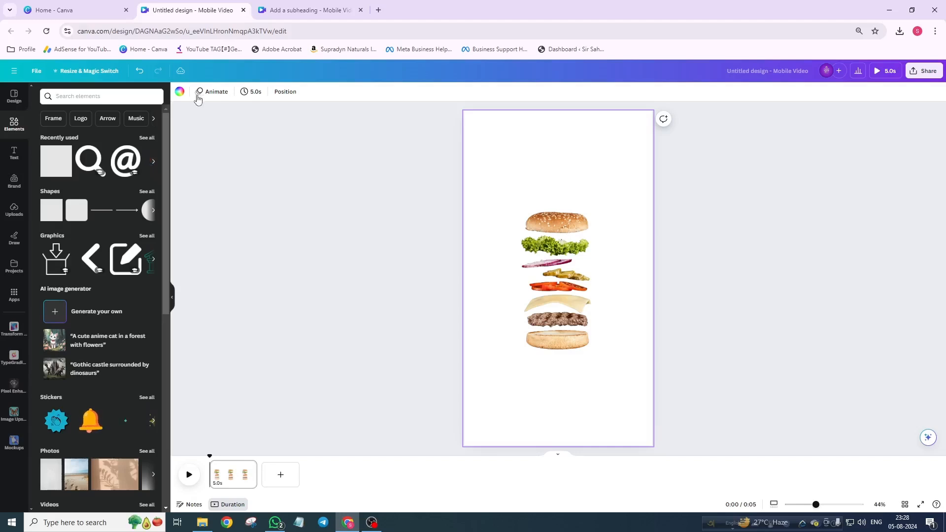
Give the page background a radial gradient and set its outer colour to the dark orange #D54D00
click(180, 92)
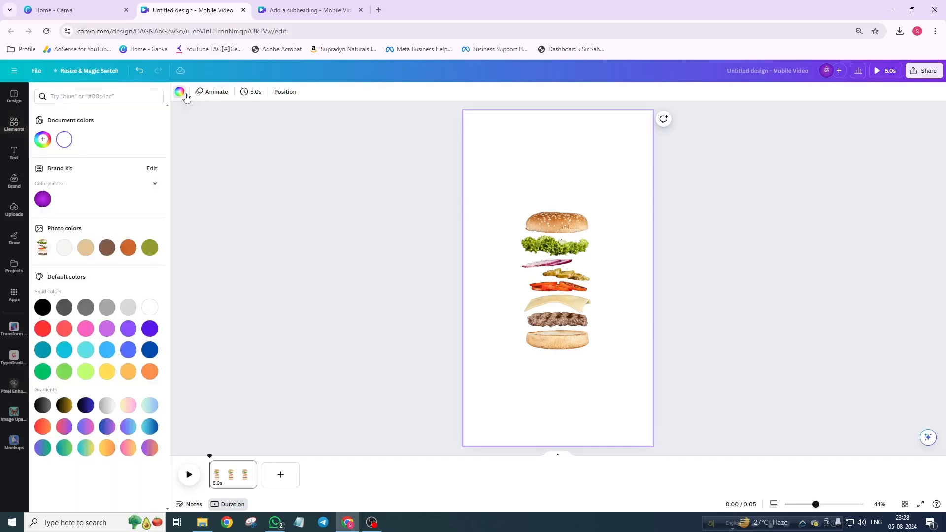
click(43, 139)
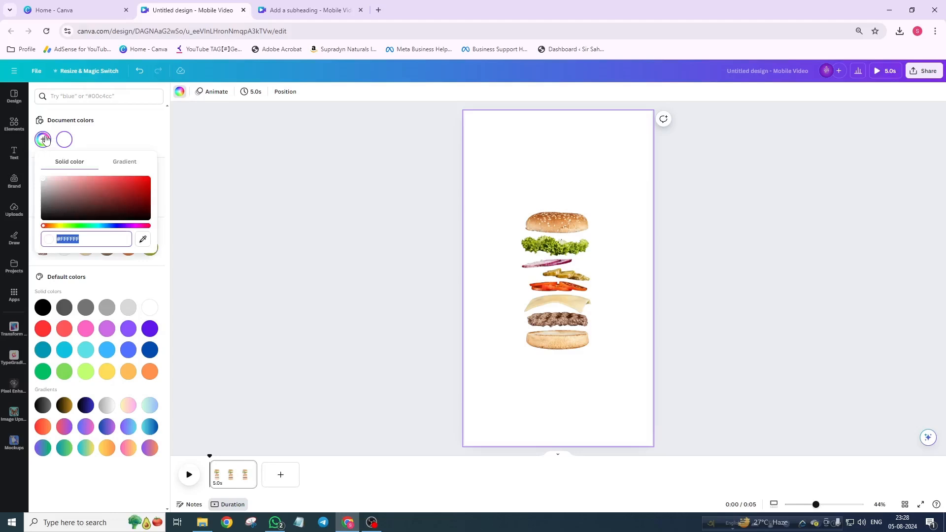
click(118, 163)
click(119, 232)
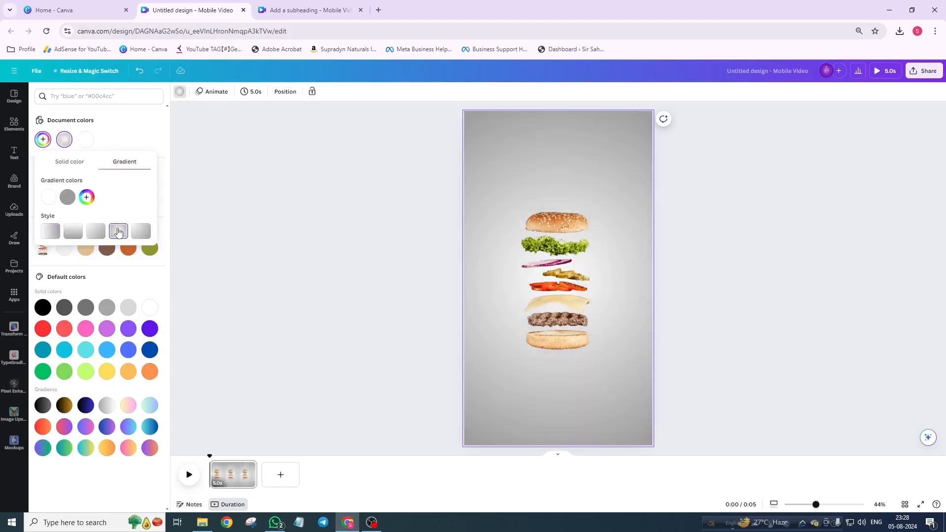
click(67, 197)
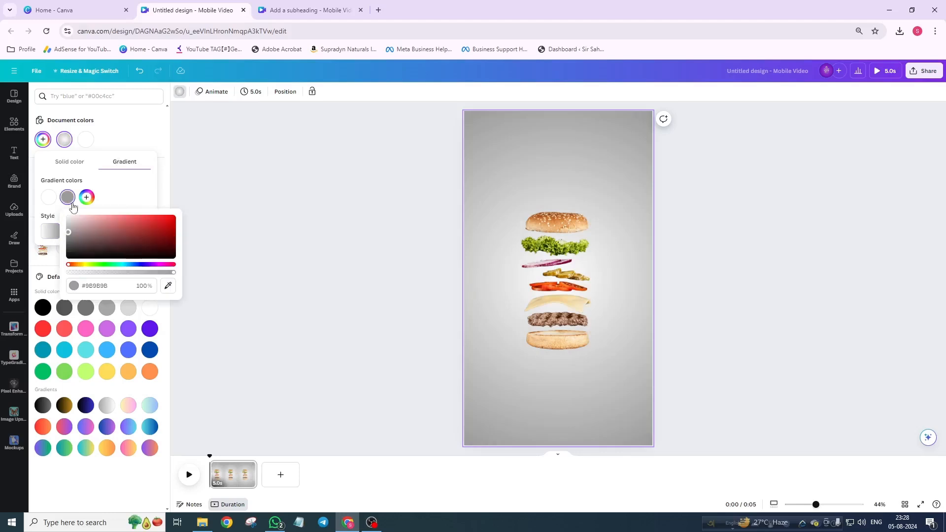
click(76, 265)
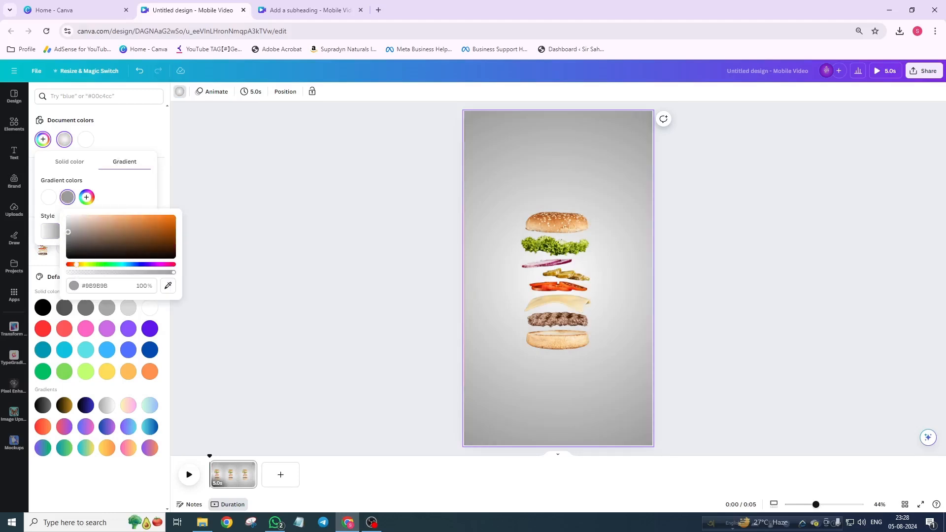
click(173, 217)
drag(188, 202, 201, 223)
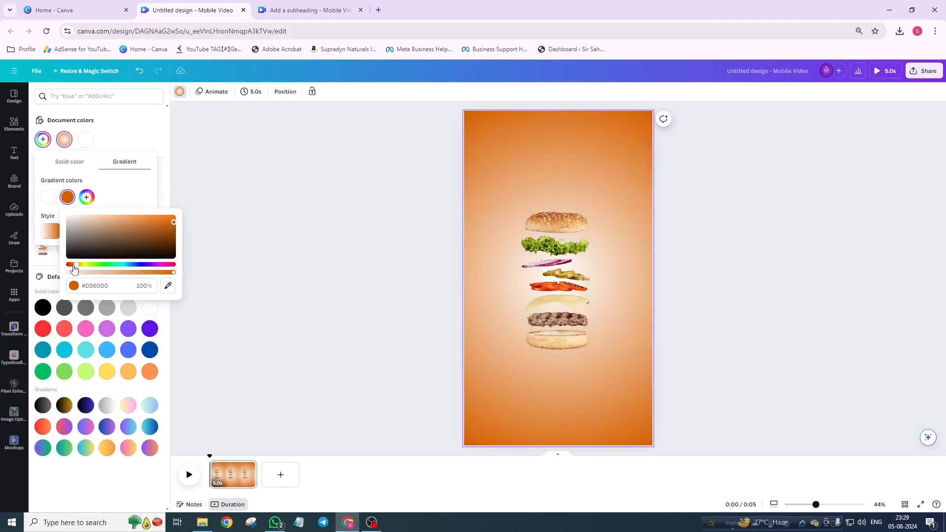
drag(74, 268, 75, 269)
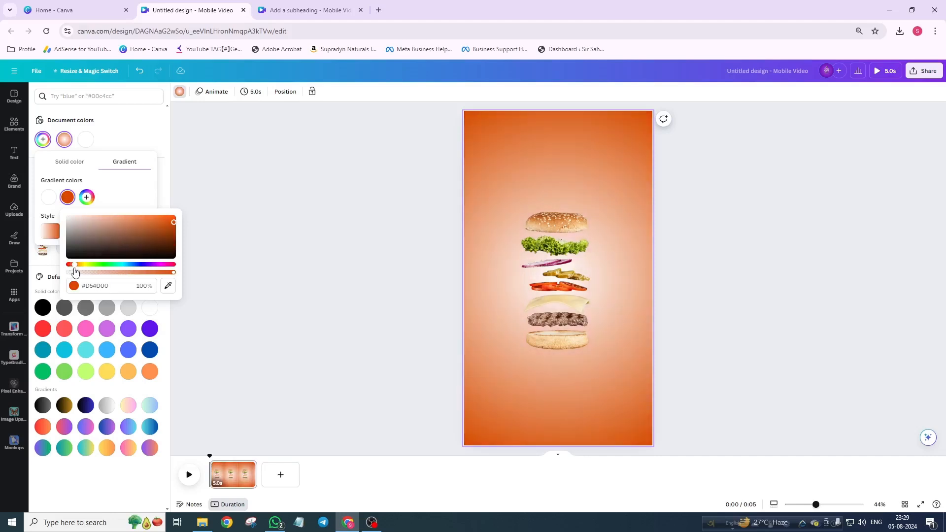
Change the background gradient's white centre colour to a lighter orange
click(48, 199)
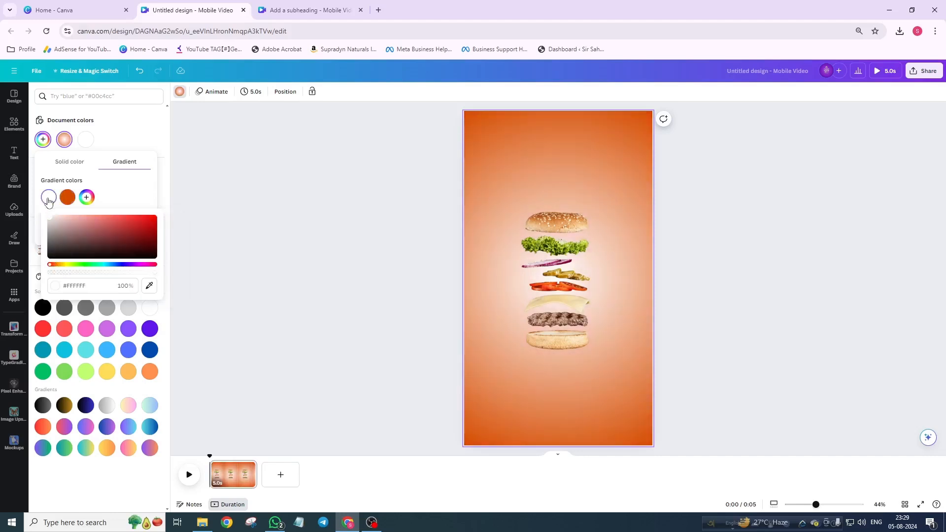
click(58, 265)
drag(154, 228, 129, 197)
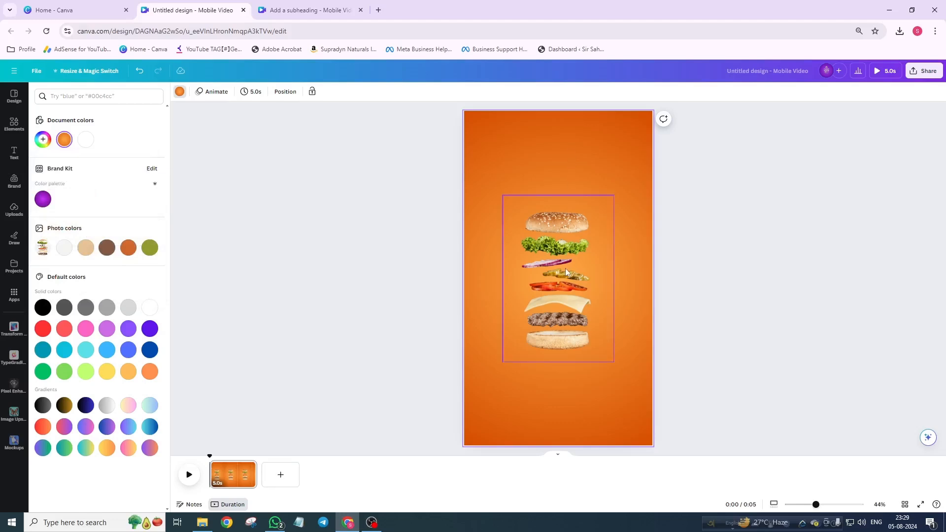
Duplicate the burger layers image and place the two copies side by side on the page
drag(565, 268, 619, 273)
scroll(527, 259, up, 3)
click(502, 259)
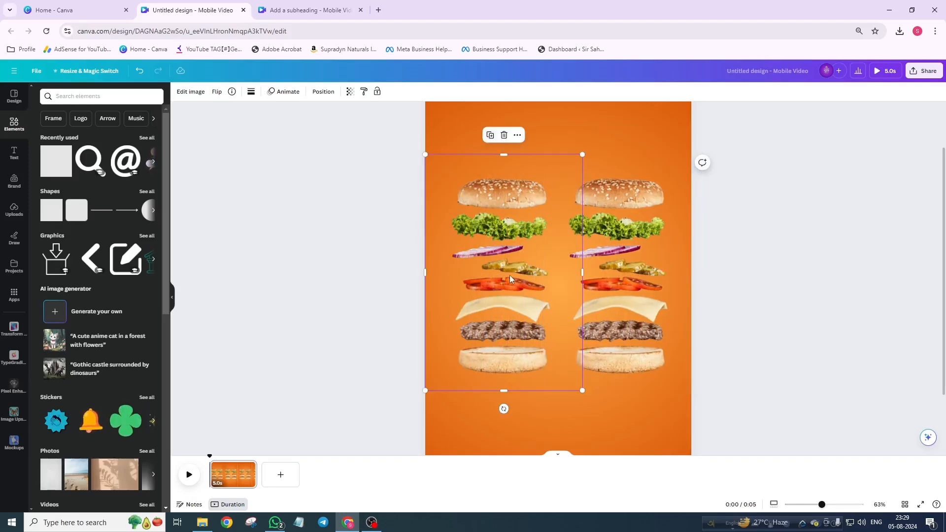
drag(509, 279, 569, 224)
click(564, 358)
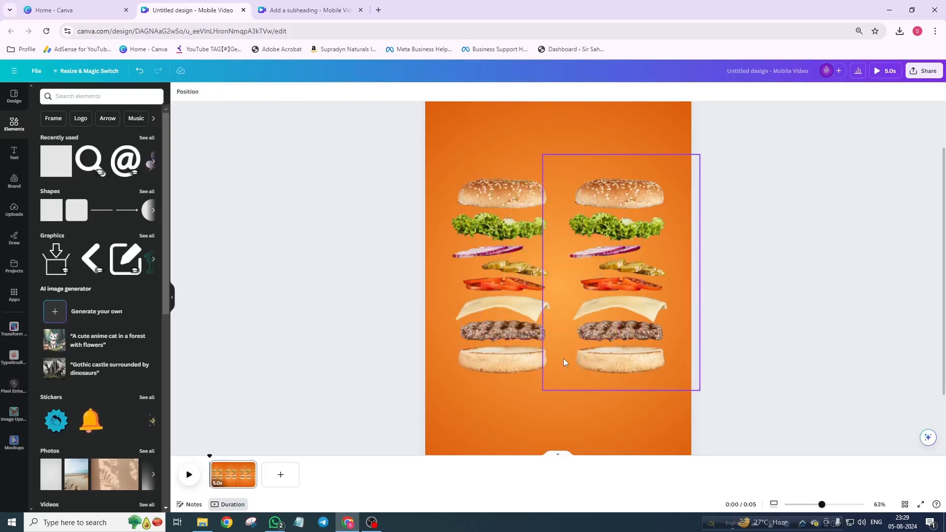
Crop the second copy of the burger layers image down to the sesame top bun
click(619, 262)
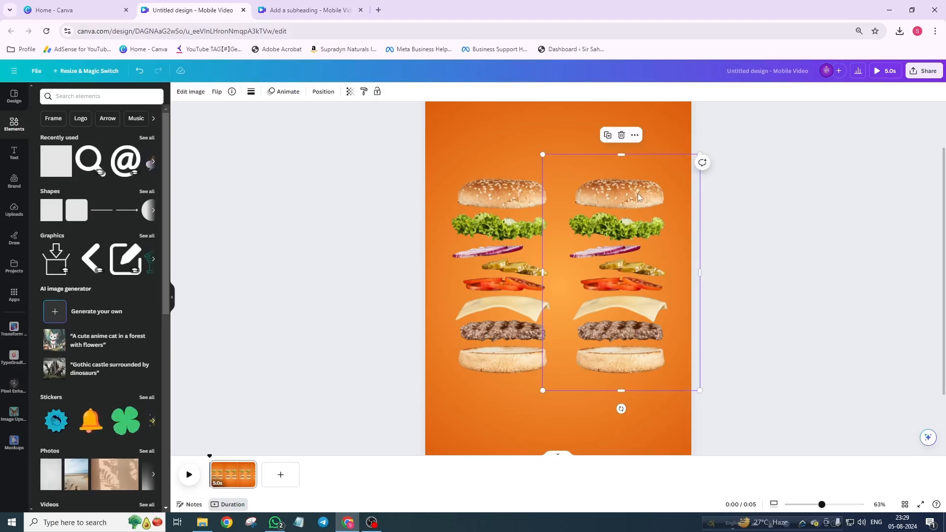
ctrl+scroll(637, 264, up, 2)
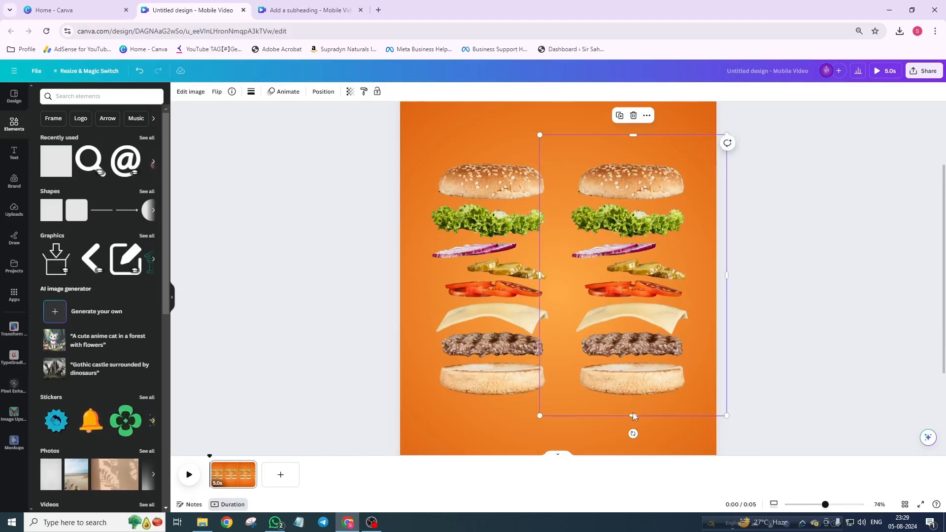
drag(632, 415, 650, 200)
drag(635, 136, 636, 159)
Place another copy of the full burger layers image over the cropped bun's column and crop it to the lettuce
drag(490, 288, 630, 285)
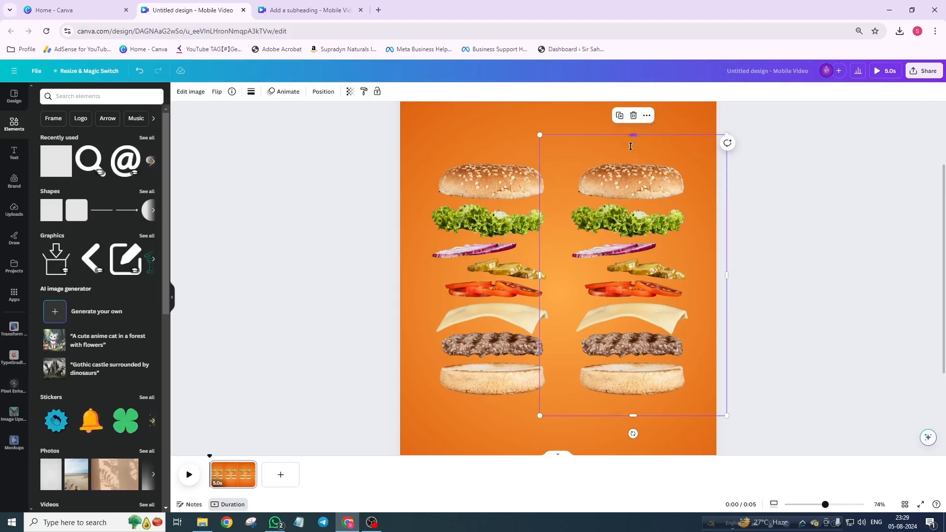
drag(631, 146, 627, 203)
drag(635, 416, 657, 244)
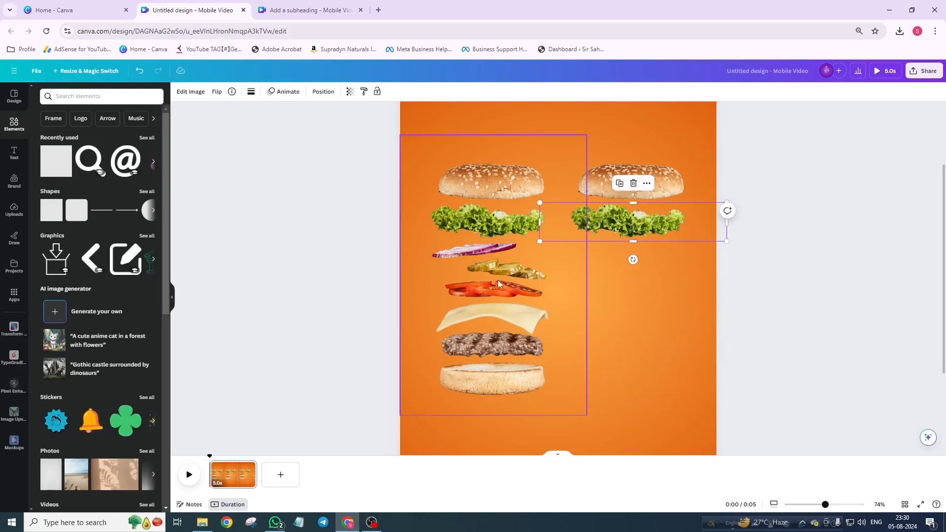
Add further copies of the full image in the same column and crop them to the red onion and the pickles
key(ctrl+v)
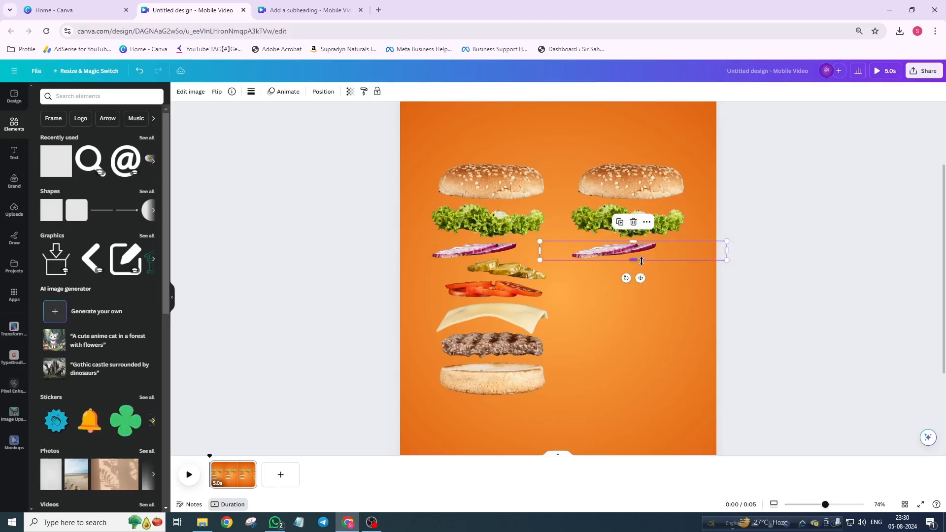
drag(632, 242, 628, 260)
drag(633, 415, 636, 279)
Place another copy of the full image in the same column and crop it to the tomato slices
drag(500, 306, 640, 306)
drag(633, 135, 633, 281)
drag(633, 416, 661, 298)
Crop another copy of the full image to the cheese slice and erase the patty remnants below it with BG Remover
drag(502, 330, 641, 330)
drag(633, 135, 632, 299)
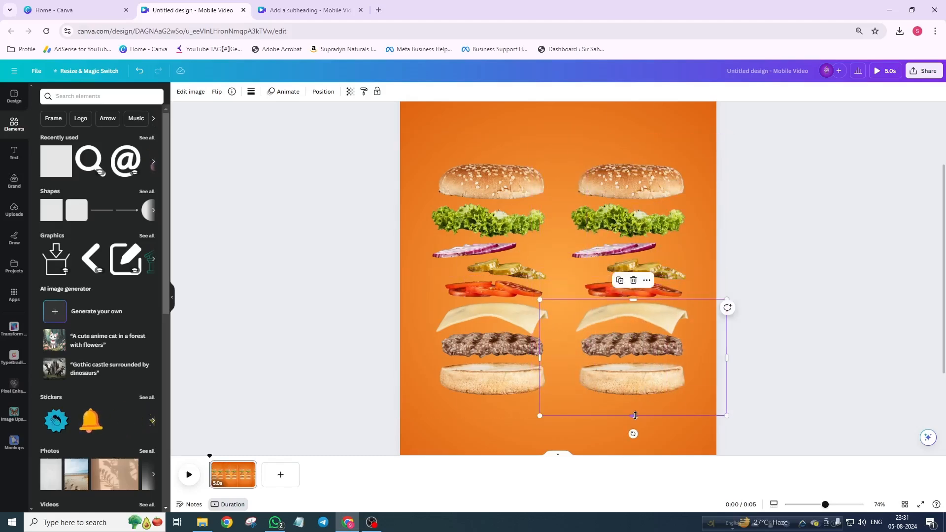
scroll(633, 340, up, 5)
drag(633, 415, 633, 337)
drag(705, 330, 720, 325)
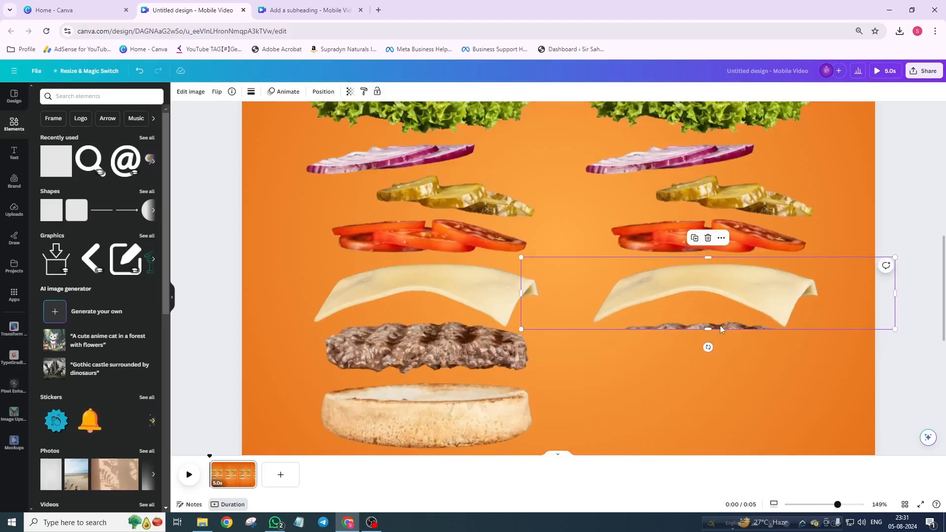
click(192, 92)
drag(619, 374, 594, 361)
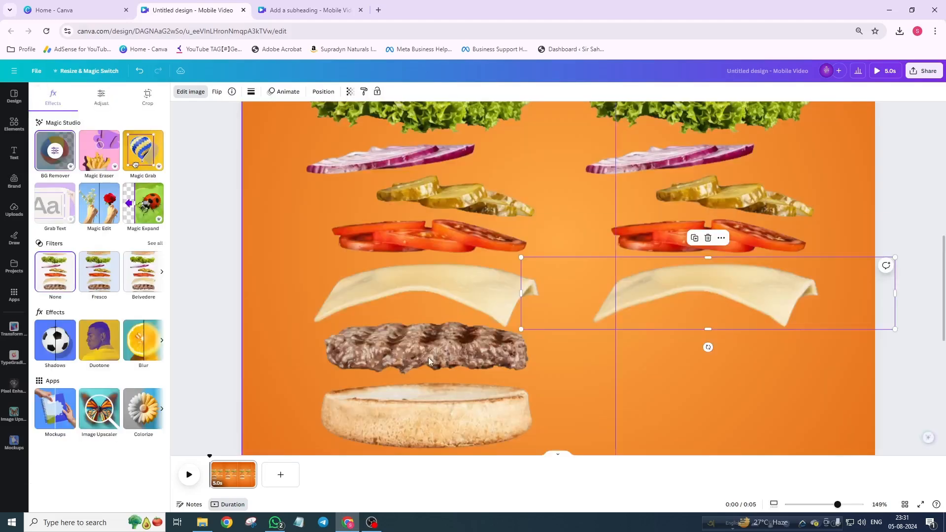
Try to isolate the beef patty by cropping another copy of the full image and cleaning it up with BG Remover
scroll(427, 357, down, 3)
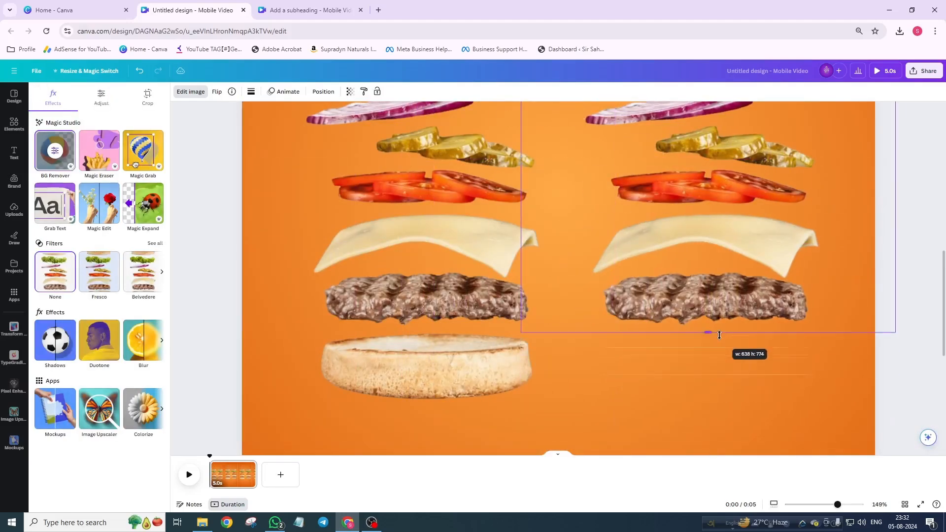
scroll(647, 154, down, 3)
drag(647, 154, 622, 385)
scroll(640, 374, up, 5)
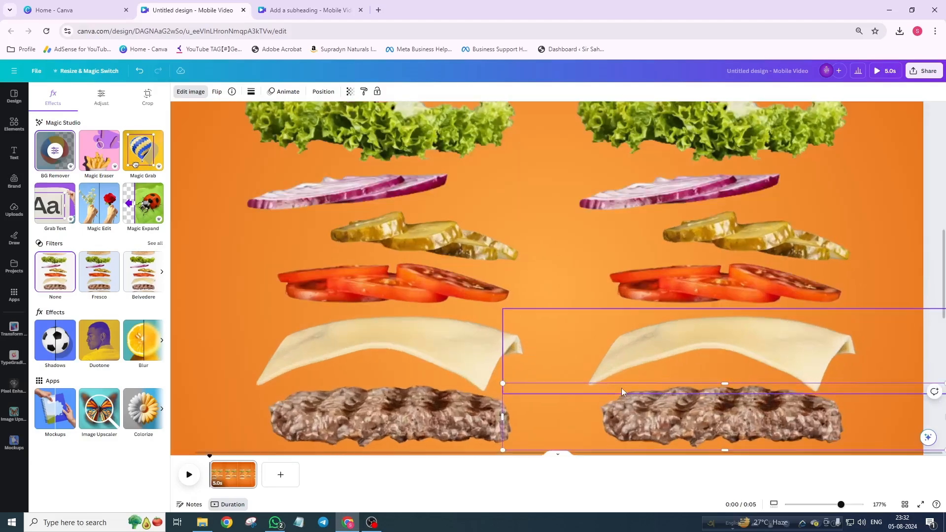
drag(723, 284, 709, 285)
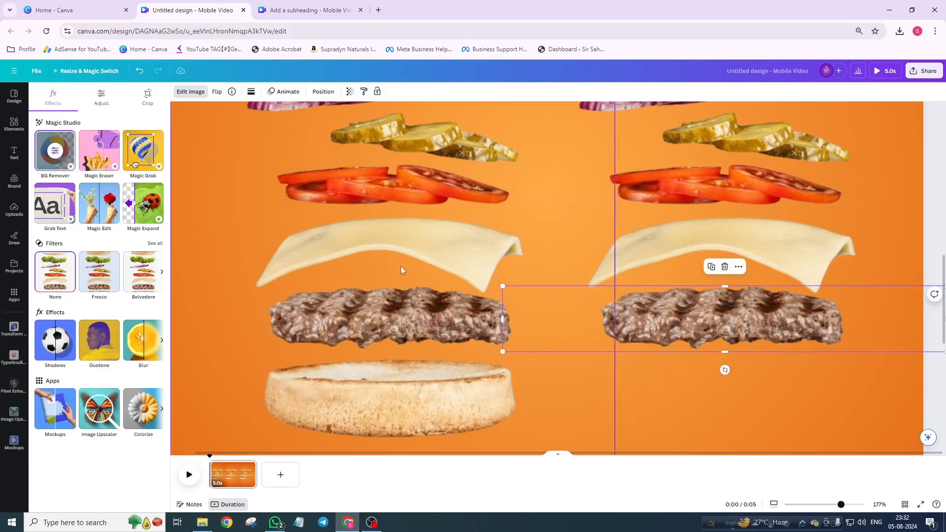
click(52, 153)
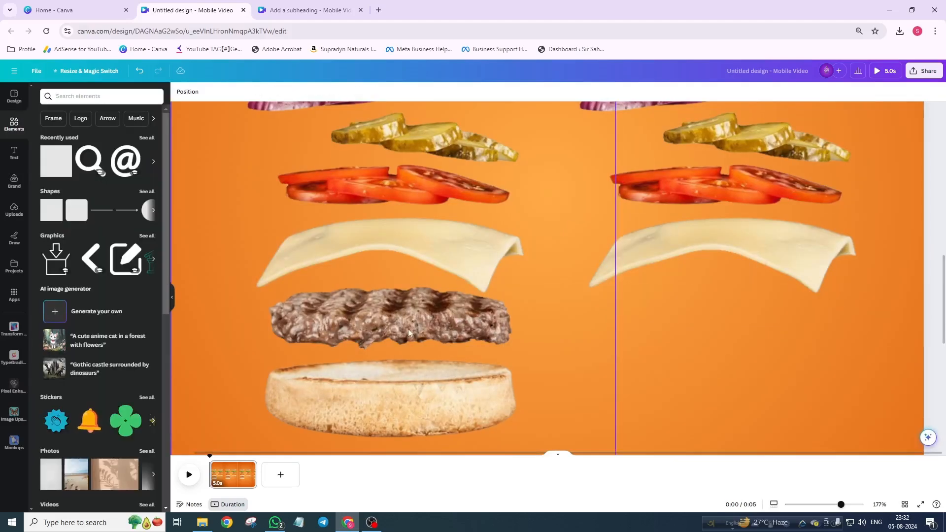
Try again to crop a fresh copy to the beef patty and erase its cheese remnants with BG Remover
drag(729, 325, 741, 329)
scroll(738, 328, down, 1)
scroll(640, 237, up, 1)
drag(648, 122, 648, 353)
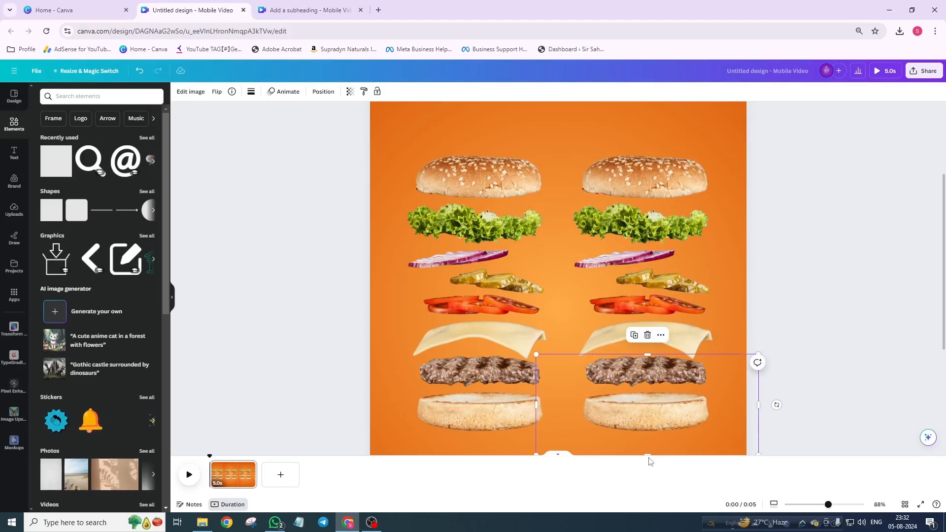
scroll(649, 418, down, 1)
drag(650, 408, 647, 339)
click(191, 91)
click(54, 153)
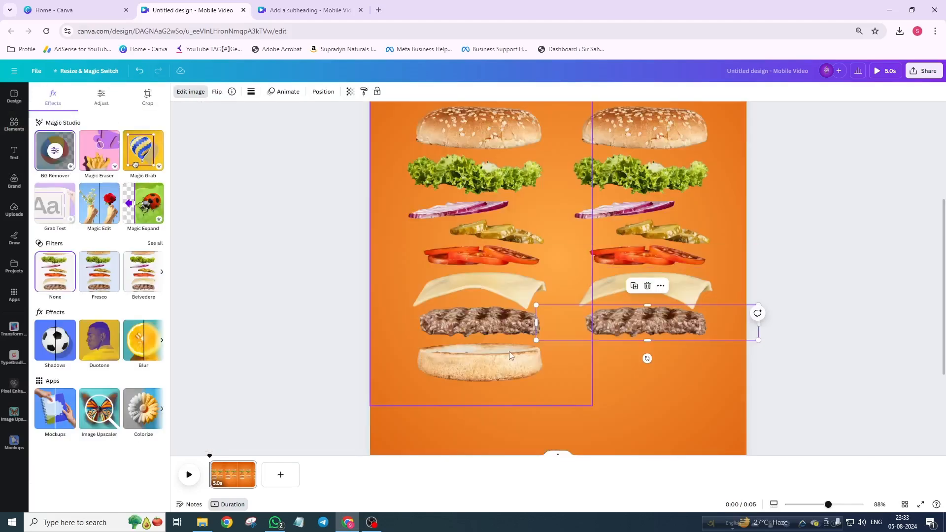
Crop another copy of the full image to the bottom bun and delete the damaged beef patty copy
click(679, 322)
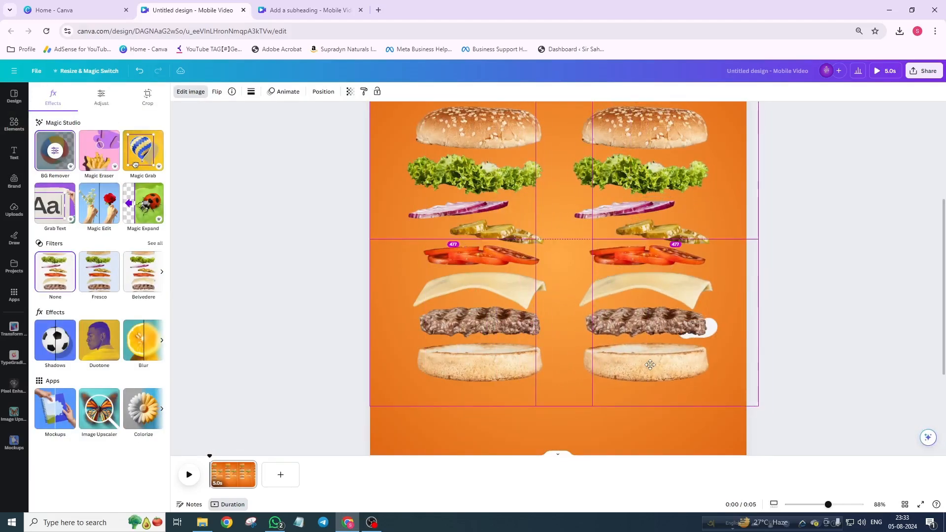
drag(647, 406, 647, 340)
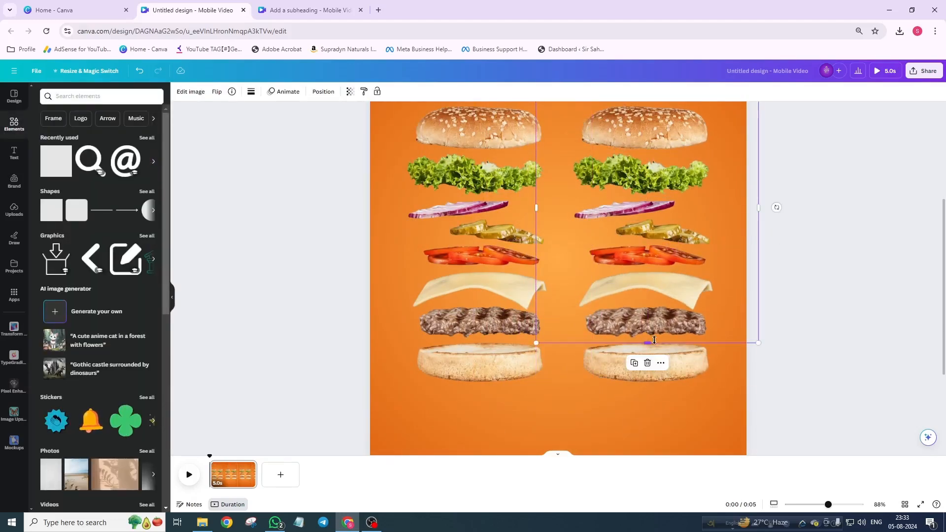
scroll(631, 354, up, 1)
drag(641, 354, 631, 353)
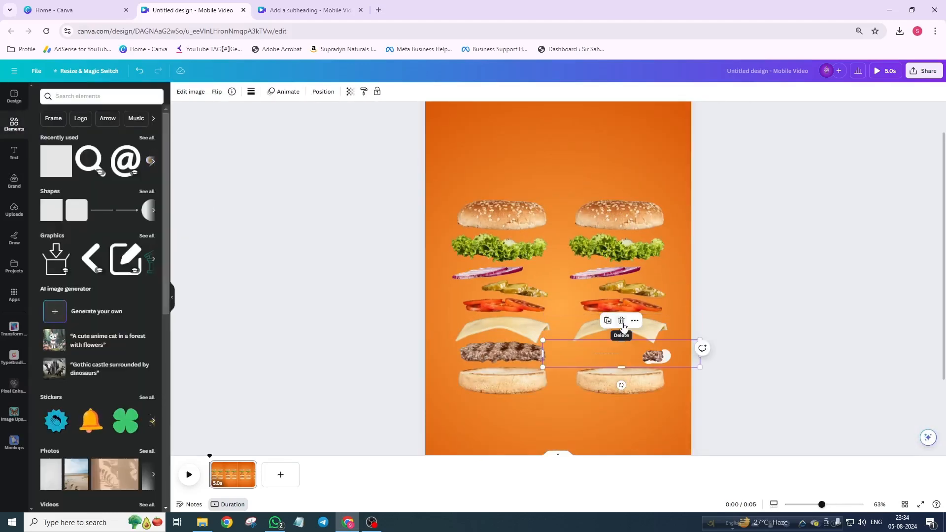
key(Delete)
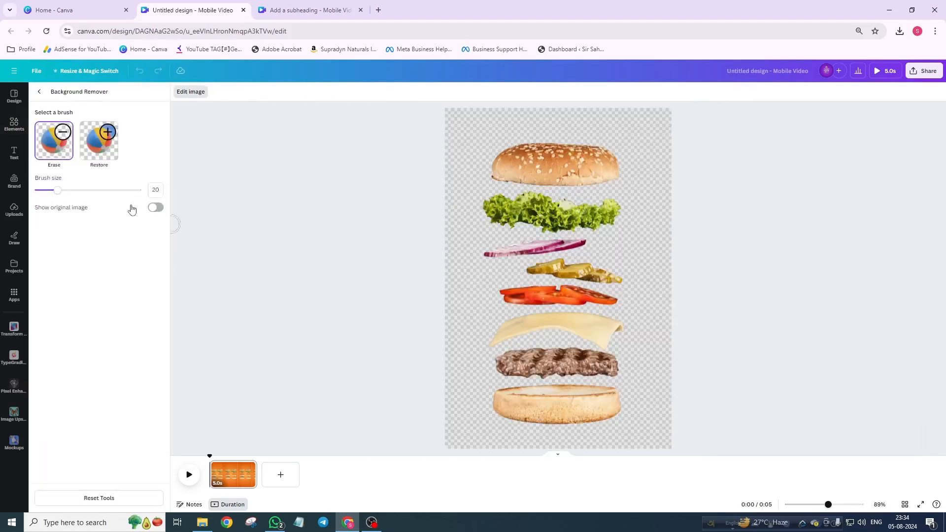
Erase every layer except the beef patty from the original full image with brush size 85, and crop it to the patty
mouse_move(557, 162)
mouse_down()
mouse_move(513, 269)
mouse_move(498, 443)
mouse_move(610, 429)
mouse_move(497, 422)
mouse_up()
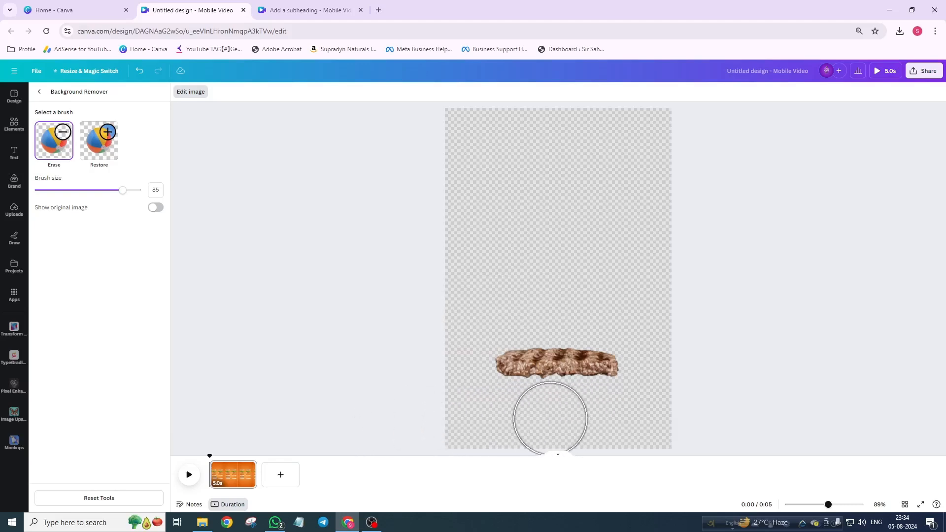
click(37, 93)
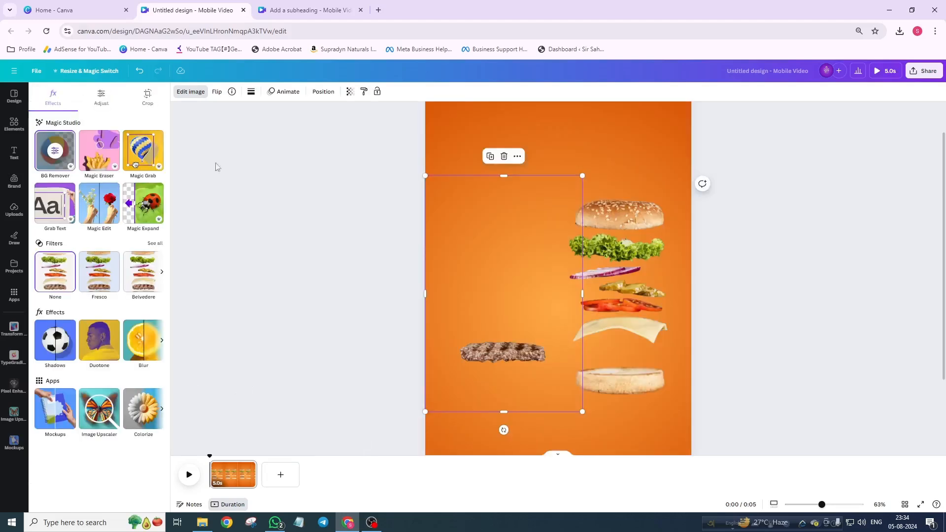
drag(503, 173, 504, 345)
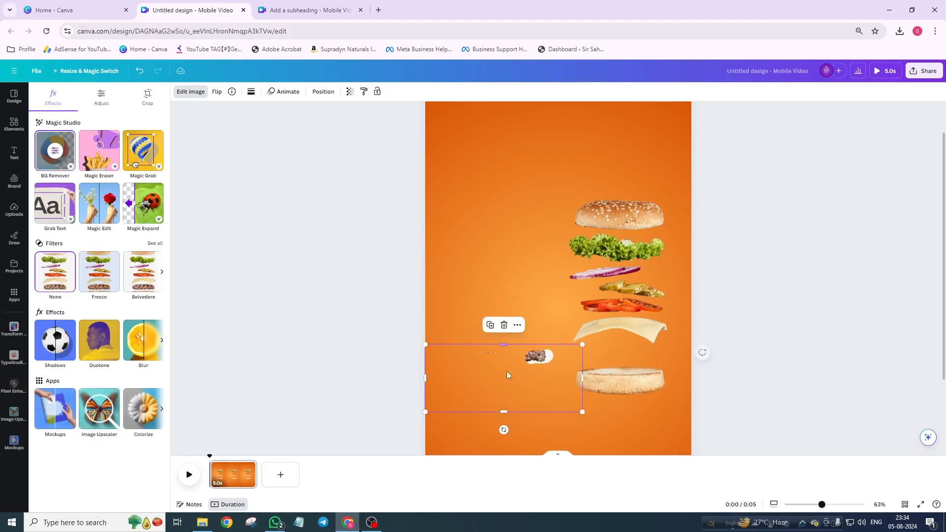
drag(506, 411, 507, 371)
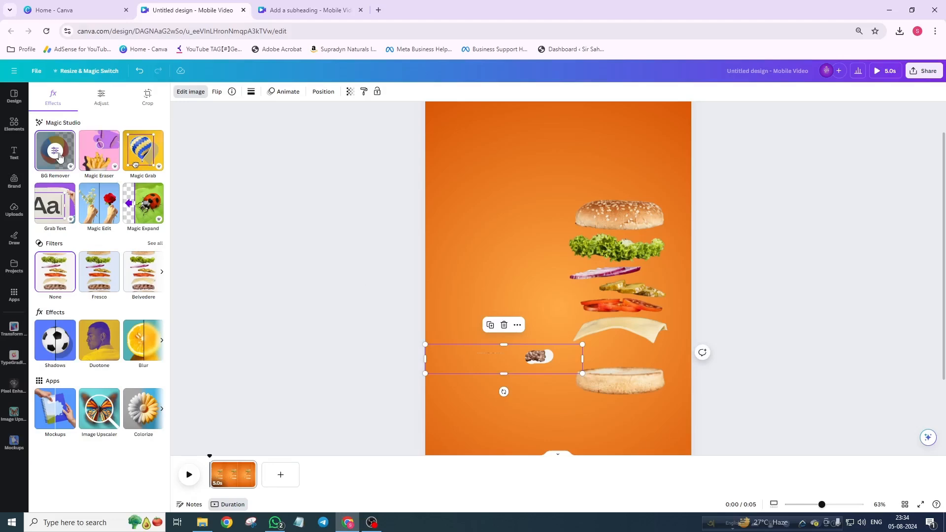
Restore the missing parts of the beef patty with BG Remover's Restore brush at size 26
click(58, 157)
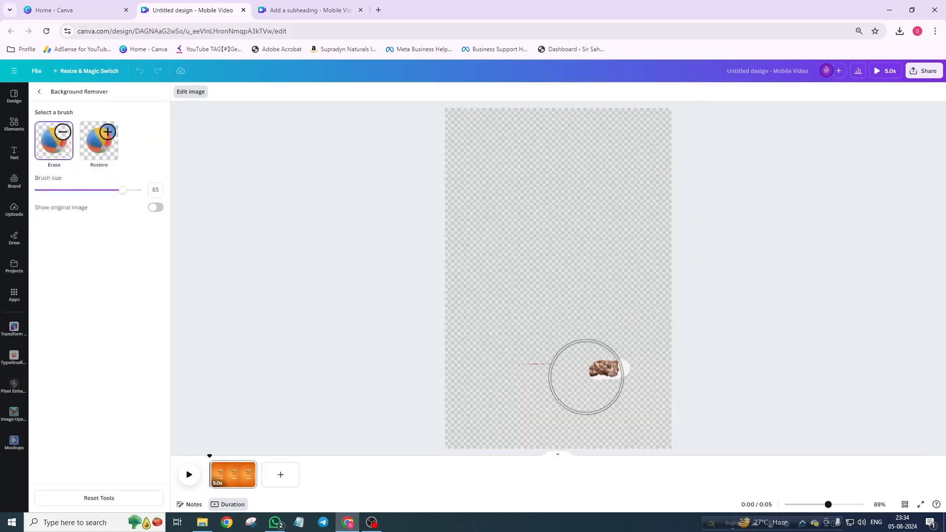
click(98, 148)
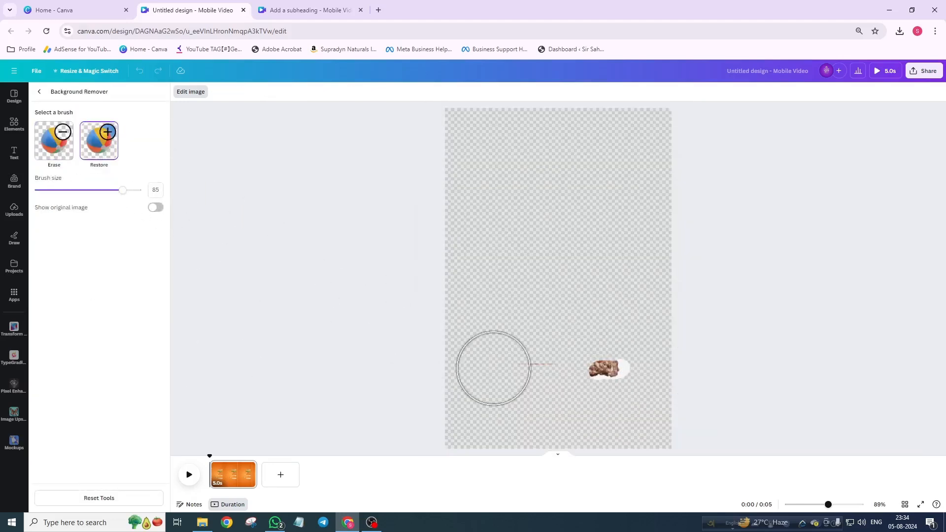
ctrl+scroll(586, 389, up, 5)
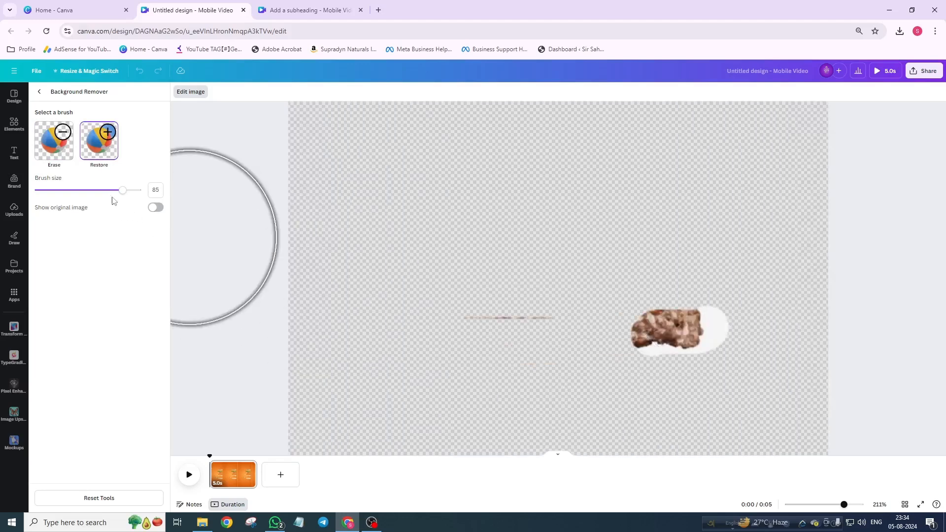
drag(122, 191, 63, 201)
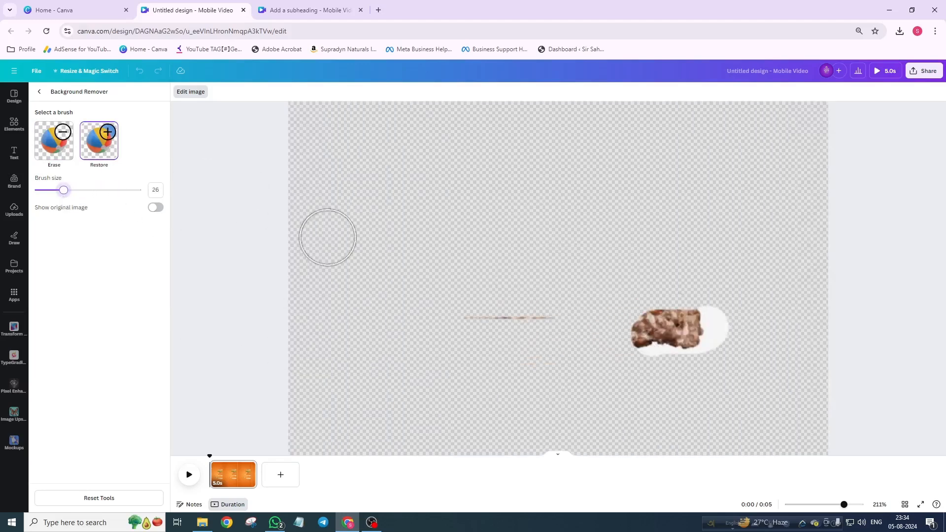
mouse_move(684, 326)
mouse_down()
mouse_move(420, 330)
mouse_move(420, 320)
mouse_move(680, 319)
mouse_move(446, 318)
mouse_move(665, 311)
mouse_move(544, 304)
mouse_move(434, 314)
mouse_up()
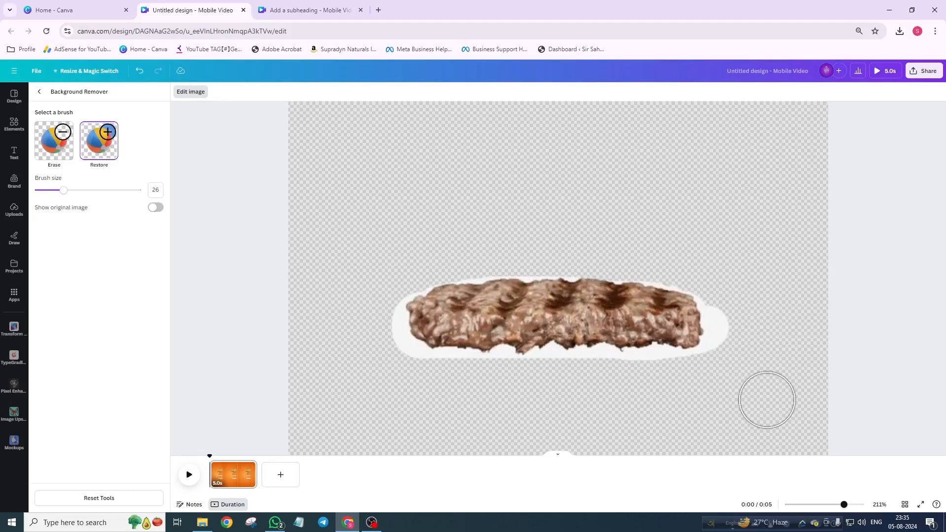
Erase the white fringe all around the beef patty with the Erase brush at size 5
click(57, 153)
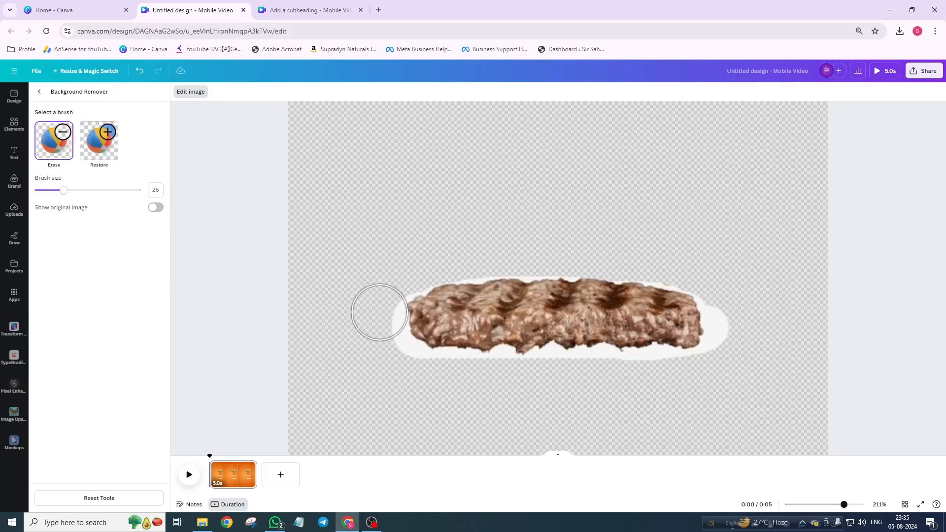
click(461, 337)
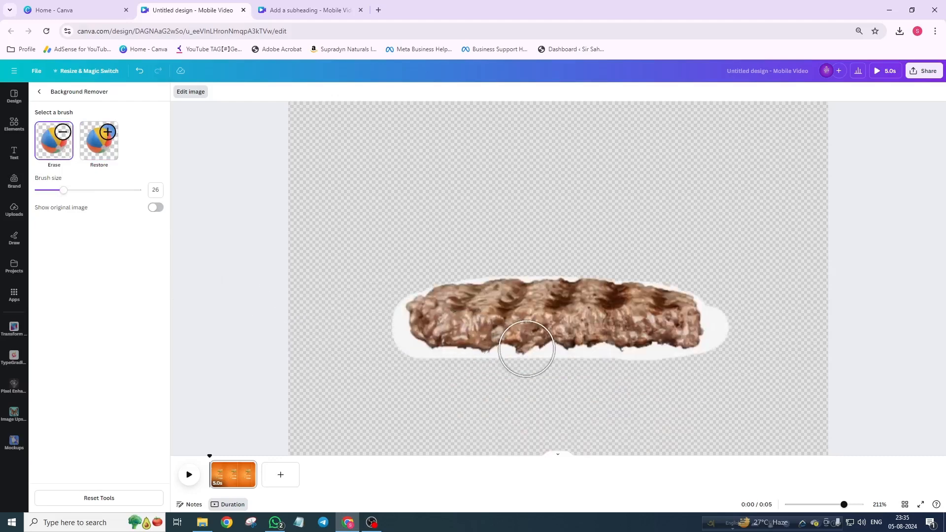
scroll(526, 349, up, 3)
scroll(526, 348, up, 3)
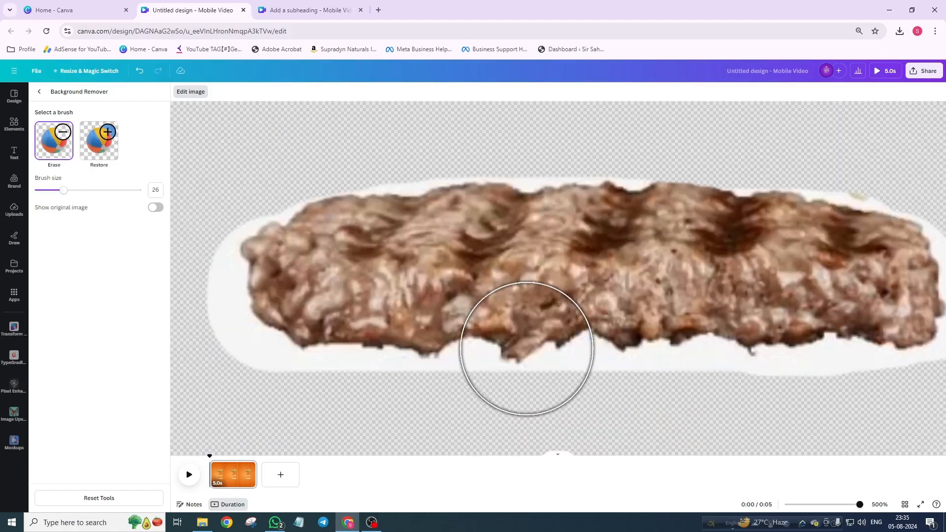
scroll(526, 349, down, 6)
scroll(536, 383, up, 3)
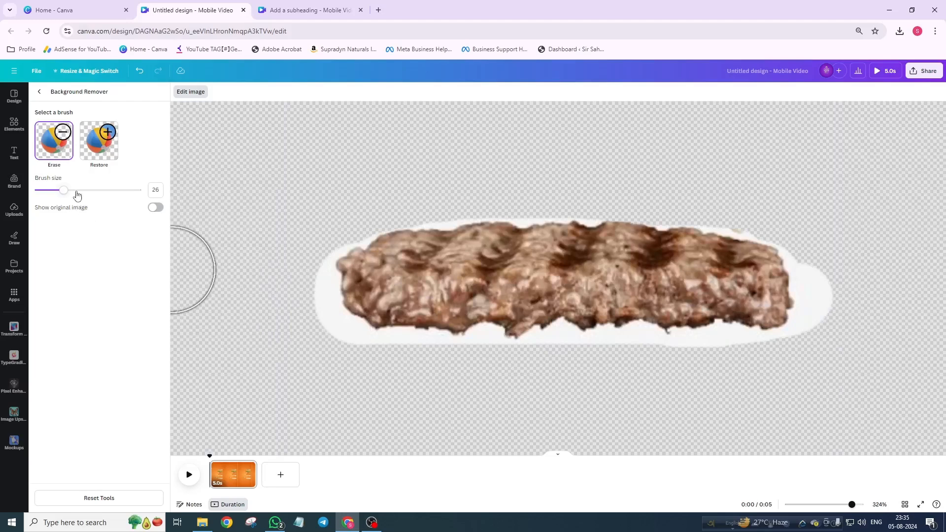
drag(62, 191, 41, 191)
mouse_move(322, 272)
mouse_down()
mouse_move(339, 317)
mouse_move(324, 266)
mouse_move(326, 326)
mouse_move(349, 320)
mouse_move(345, 339)
mouse_move(440, 341)
mouse_up()
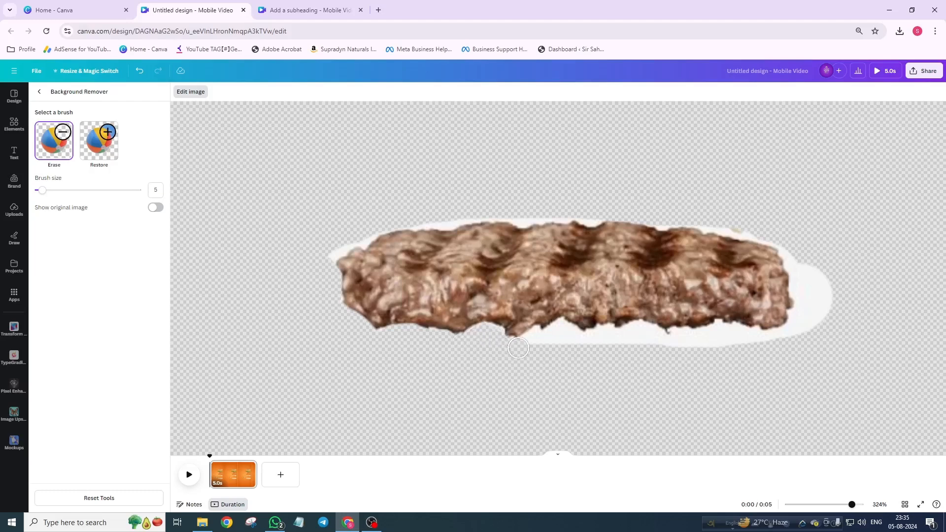
mouse_move(536, 338)
mouse_down()
mouse_move(564, 331)
mouse_move(749, 342)
mouse_move(730, 336)
mouse_move(736, 308)
mouse_move(738, 331)
mouse_move(758, 338)
mouse_move(735, 337)
mouse_move(786, 335)
mouse_move(802, 296)
mouse_move(796, 274)
mouse_move(810, 271)
mouse_move(800, 289)
mouse_up()
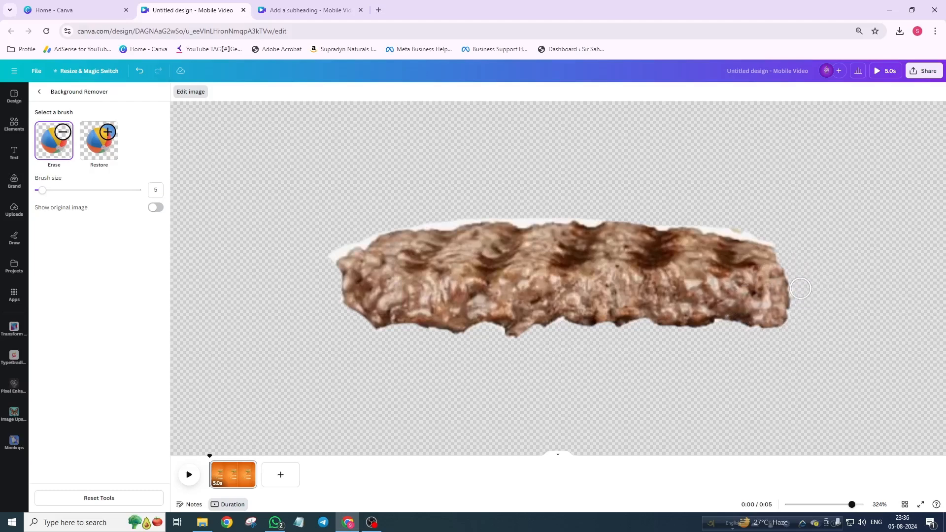
drag(787, 245, 718, 224)
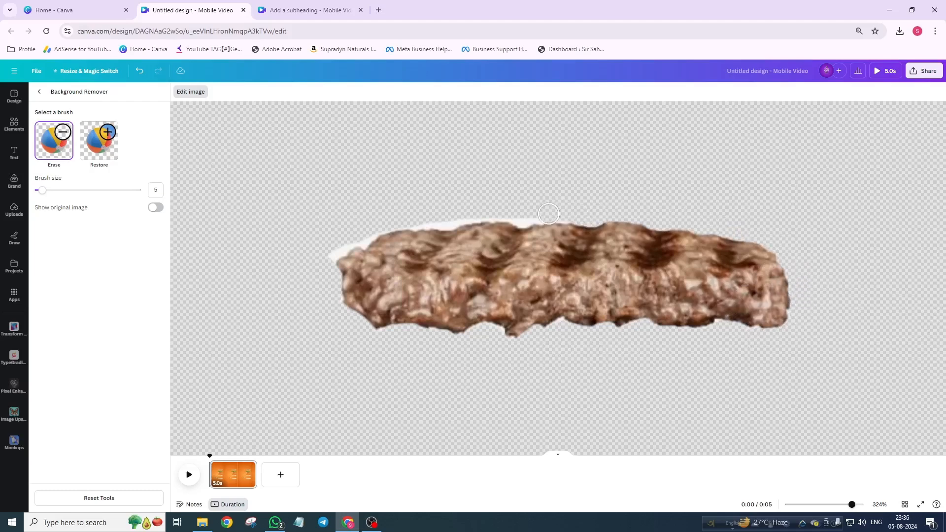
drag(548, 213, 454, 217)
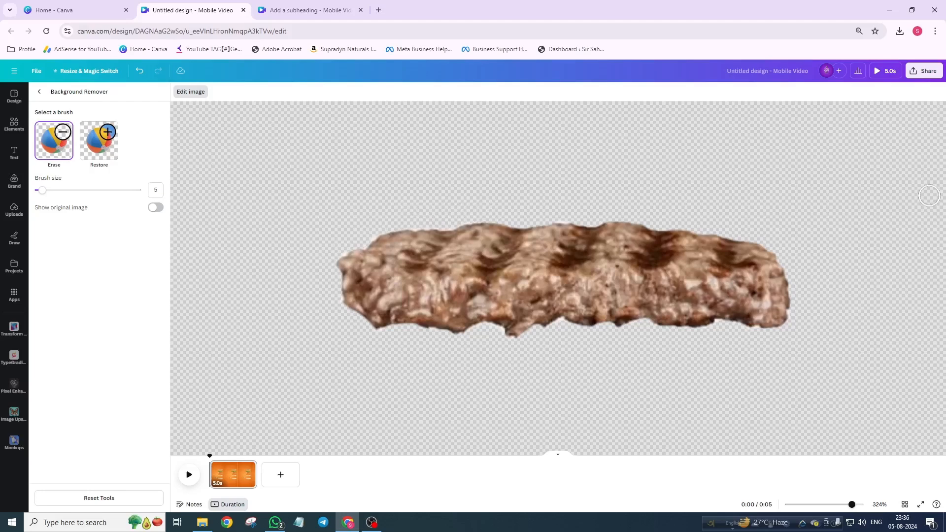
Trim the empty margins around the erased beef patty and place it between the cheese slice and the bottom bun
scroll(506, 292, down, 10)
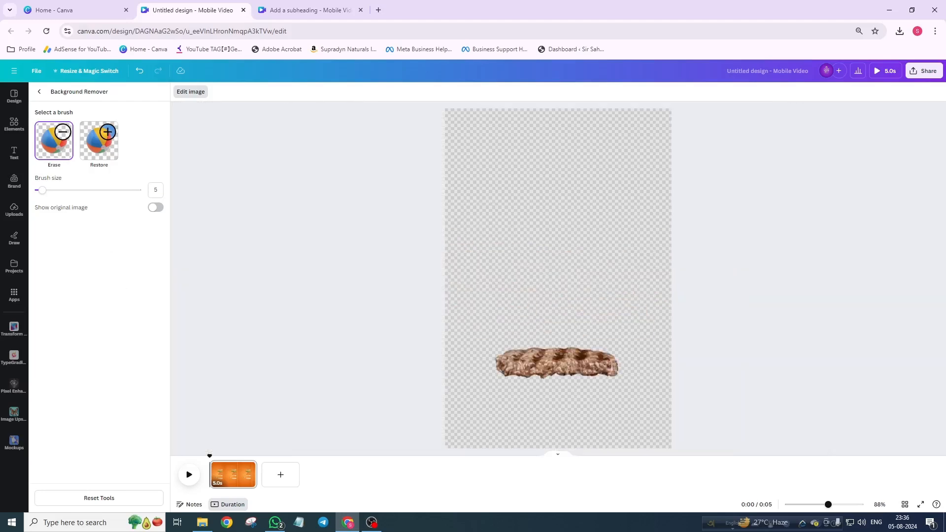
click(40, 92)
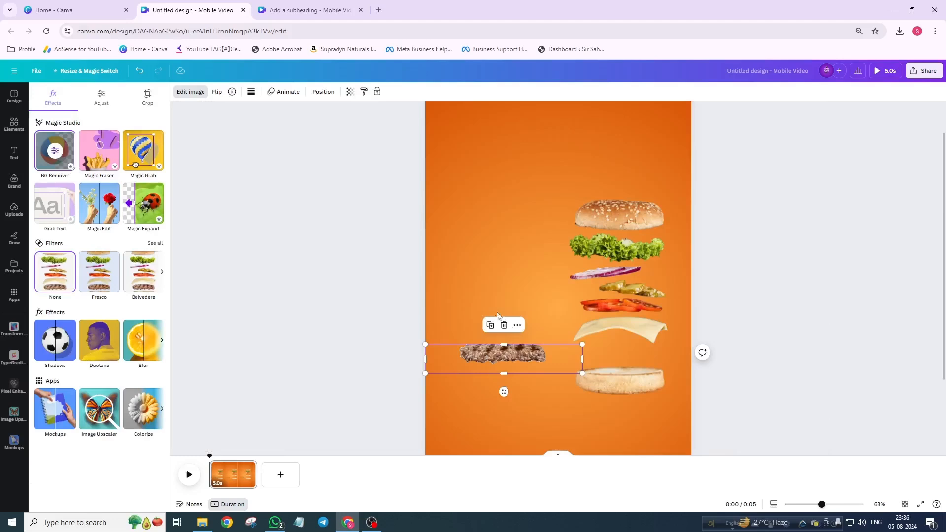
drag(509, 366, 506, 339)
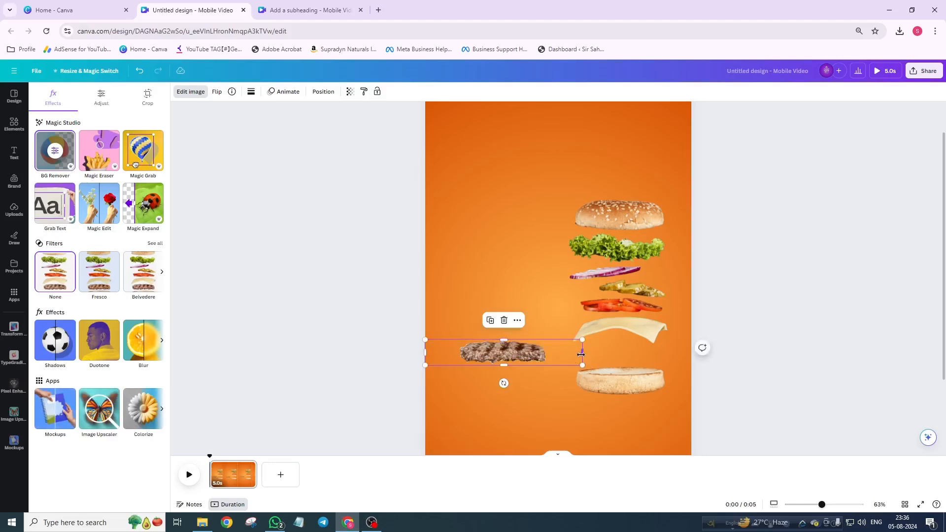
drag(580, 354, 550, 354)
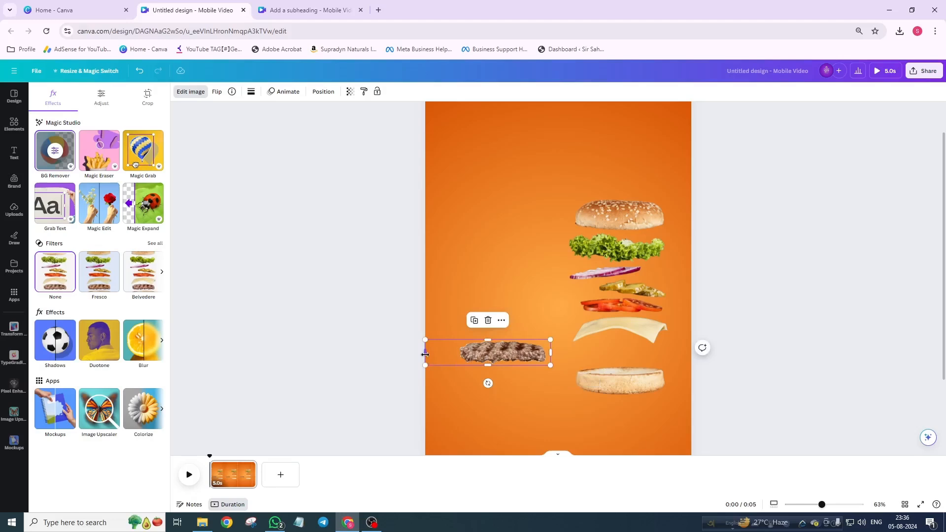
drag(425, 354, 611, 351)
click(537, 286)
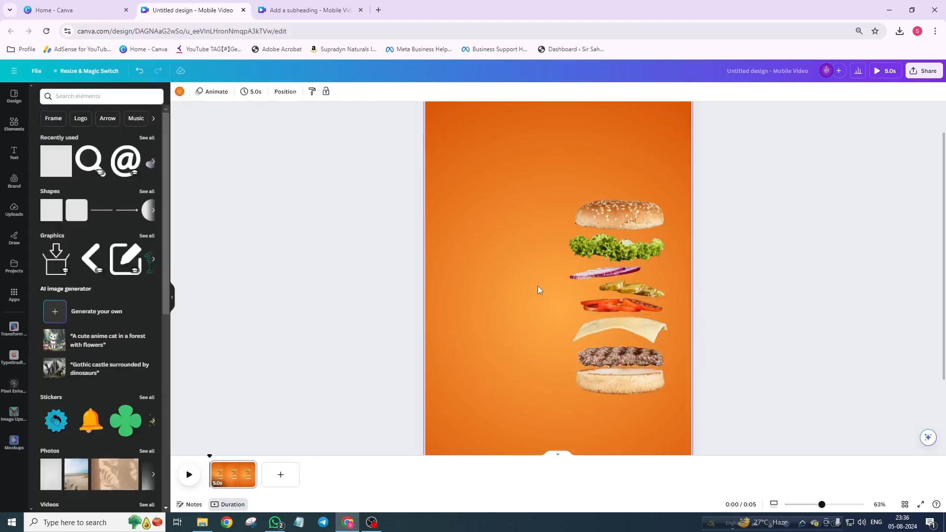
Select all the burger layers together and centre them horizontally on the page
drag(530, 173, 672, 407)
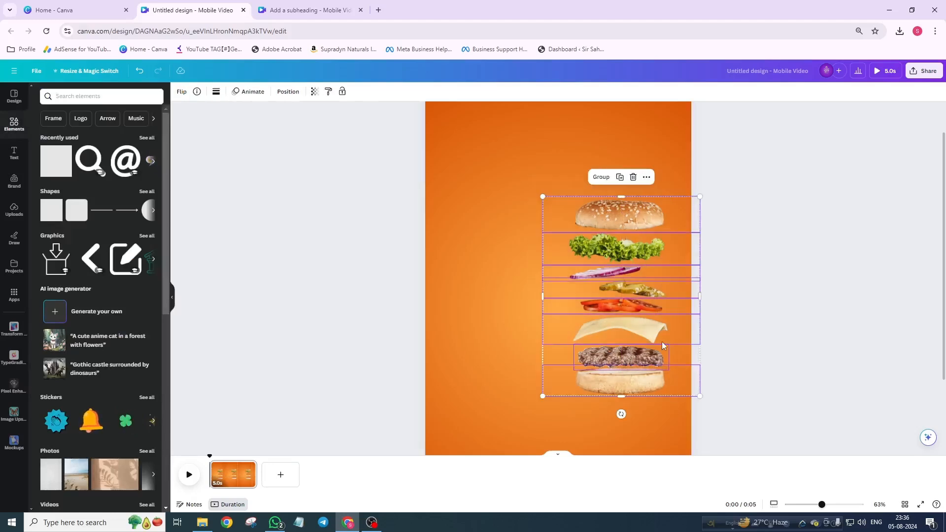
drag(652, 322, 586, 322)
drag(586, 322, 590, 323)
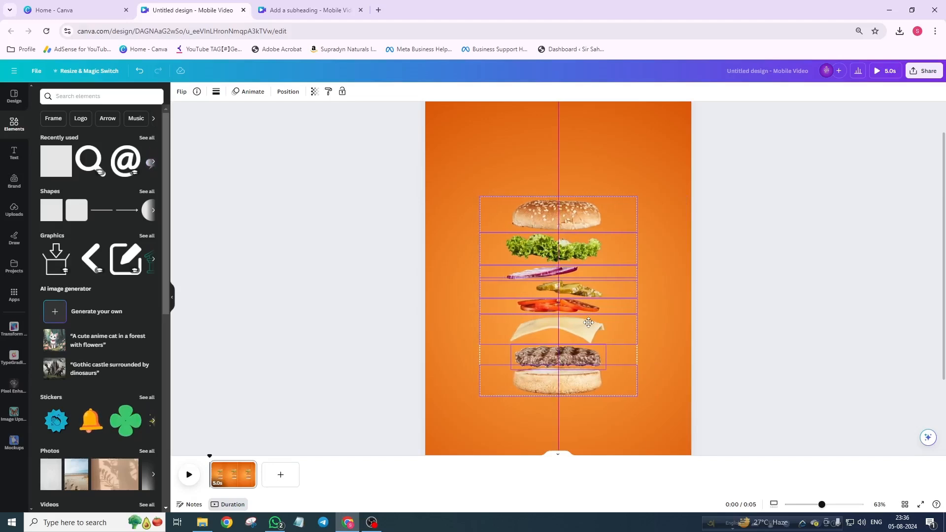
click(685, 322)
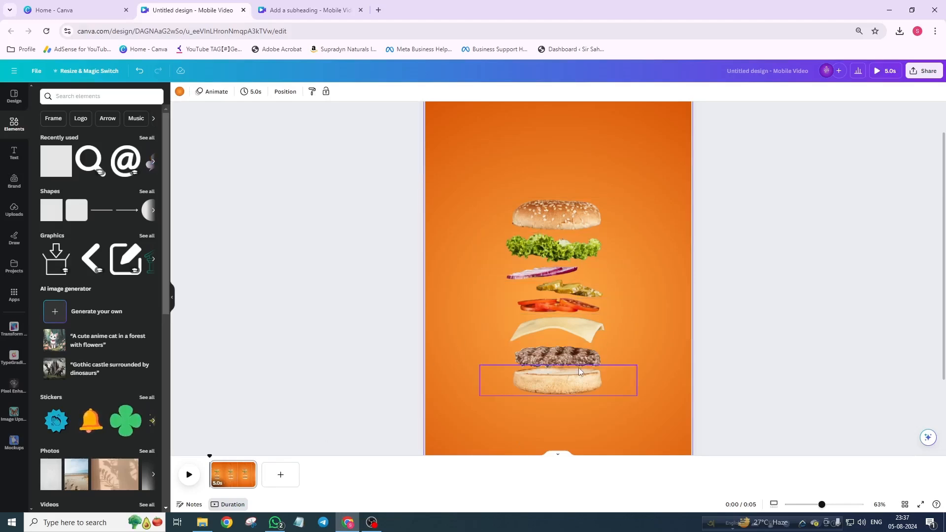
Lower the beef patty onto the bottom bun and bring it to the front
ctrl+scroll(578, 367, up, 5)
drag(572, 353, 572, 369)
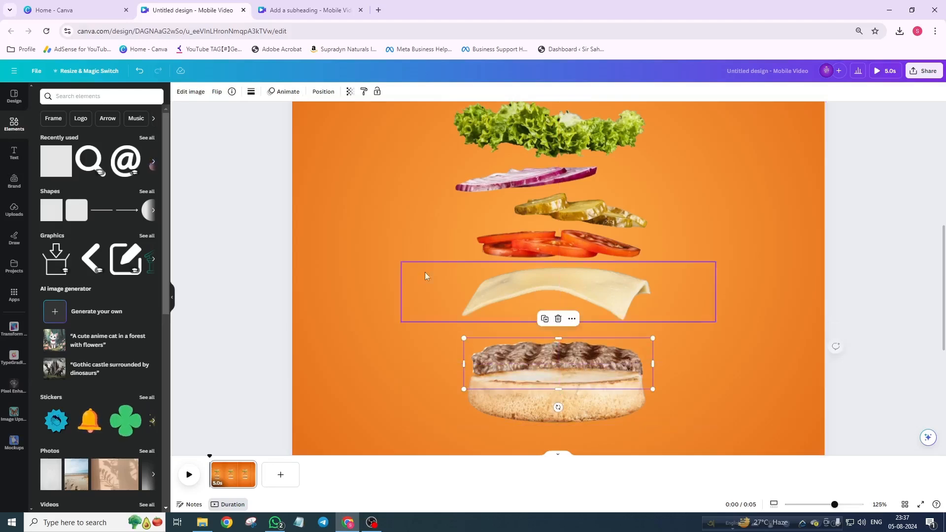
click(323, 92)
click(60, 135)
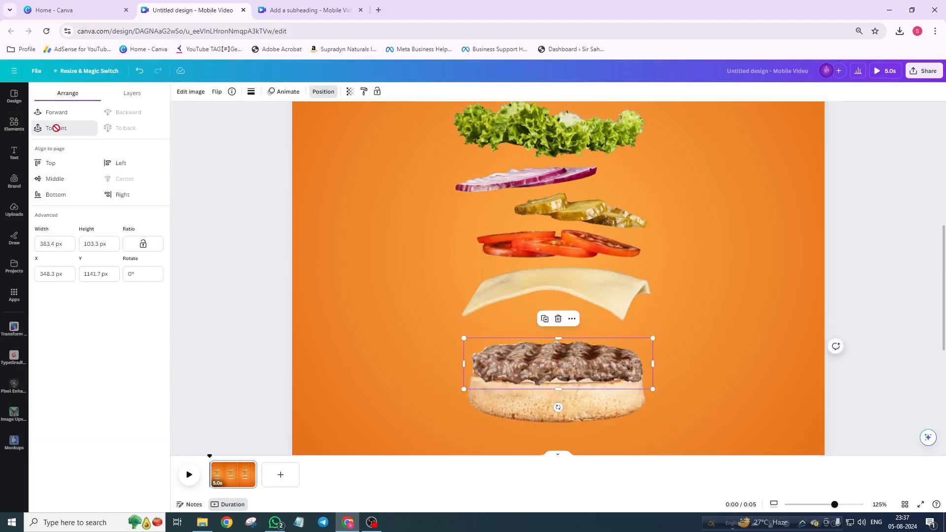
Stack the cheese, tomato, pickles, onion, lettuce and top bun closely onto the patty to assemble the burger
drag(602, 297, 601, 341)
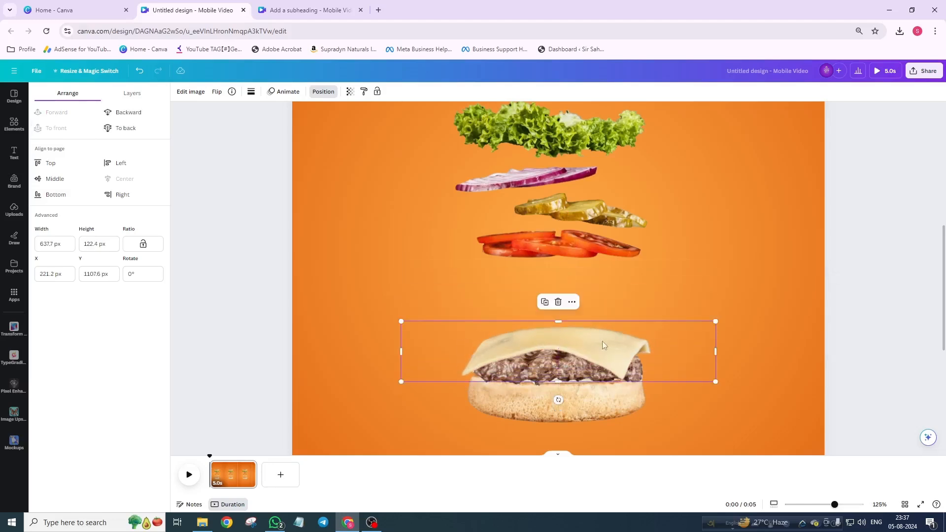
drag(594, 250, 594, 335)
drag(596, 221, 599, 329)
drag(520, 177, 520, 304)
drag(559, 140, 558, 298)
scroll(558, 298, up, 1)
drag(559, 135, 560, 329)
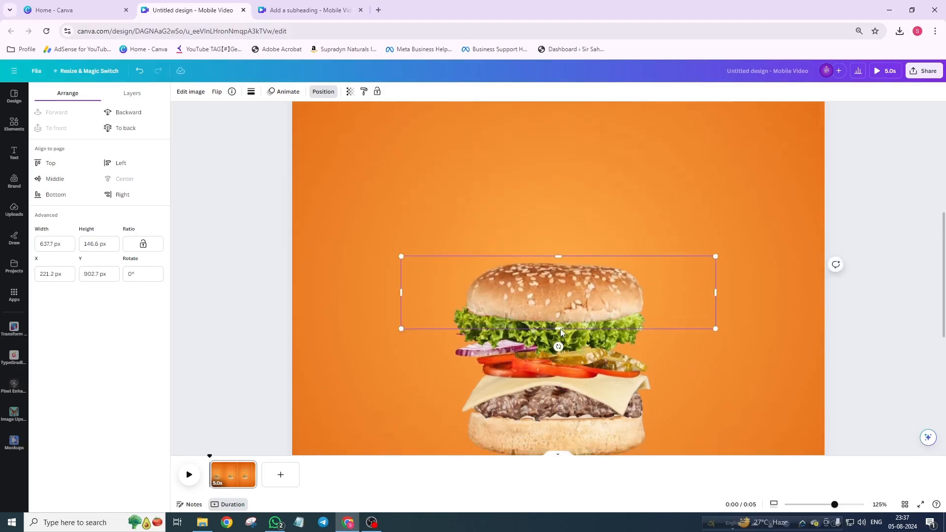
Bring the lettuce to the front so it overlaps the top bun
scroll(560, 329, down, 2)
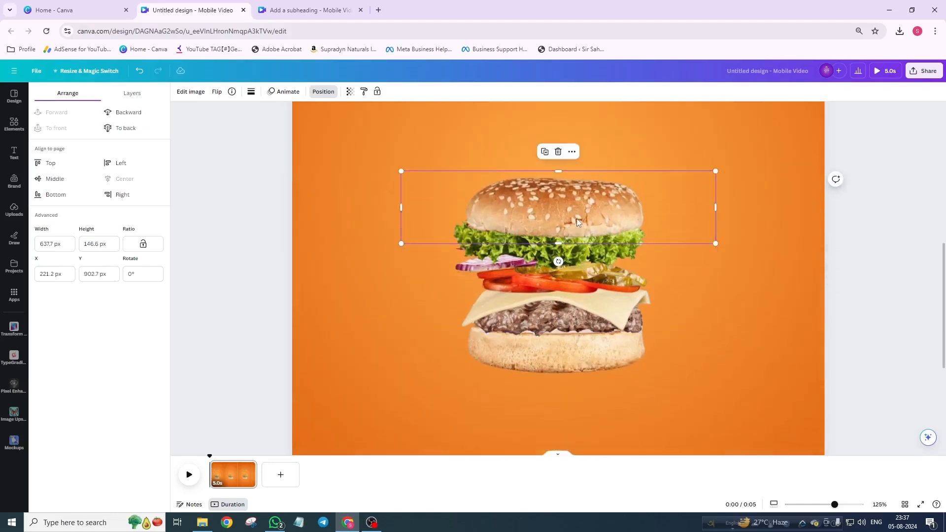
click(560, 252)
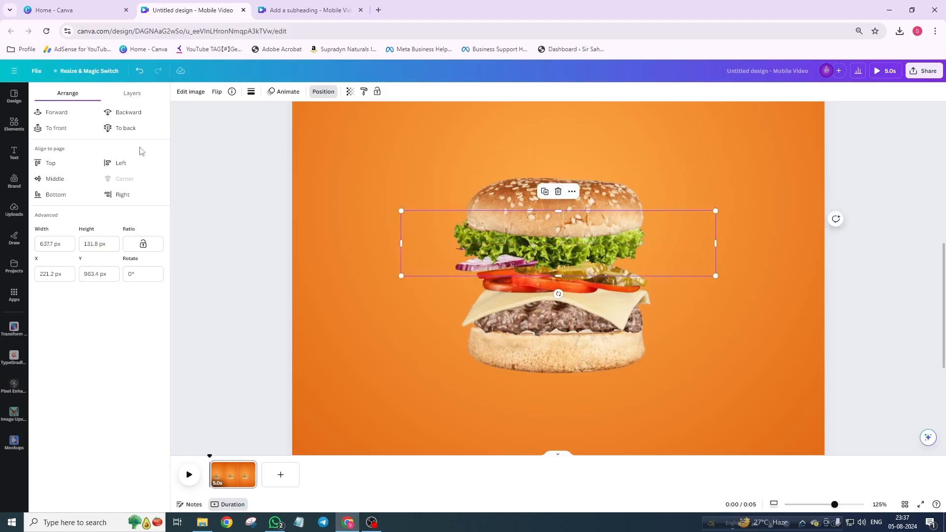
click(69, 129)
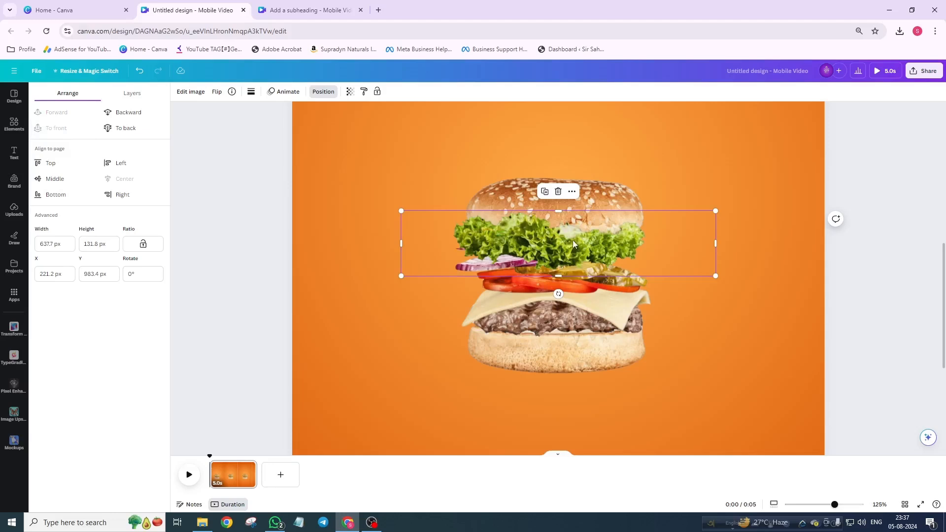
Select the whole assembled burger and move it down to the lower part of the page, keeping it centred
scroll(572, 241, down, 5)
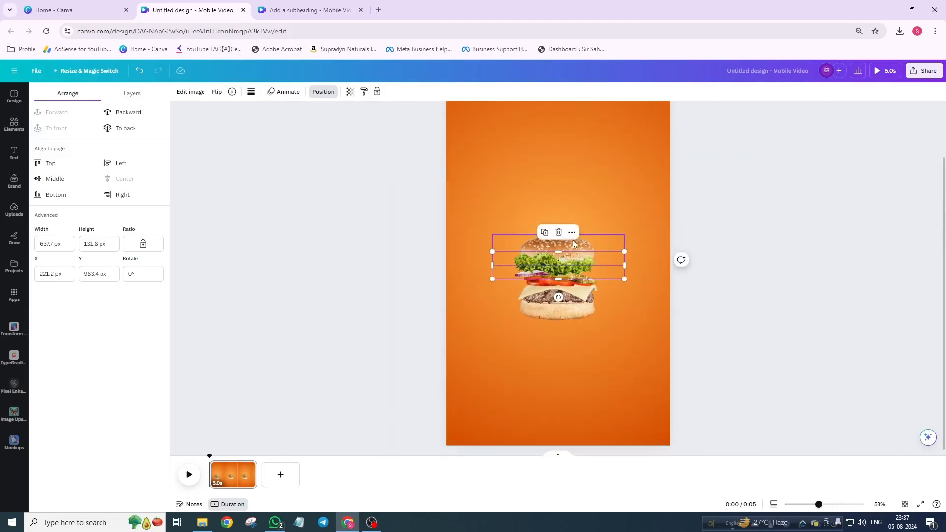
click(594, 208)
drag(613, 198, 507, 364)
drag(561, 255, 565, 314)
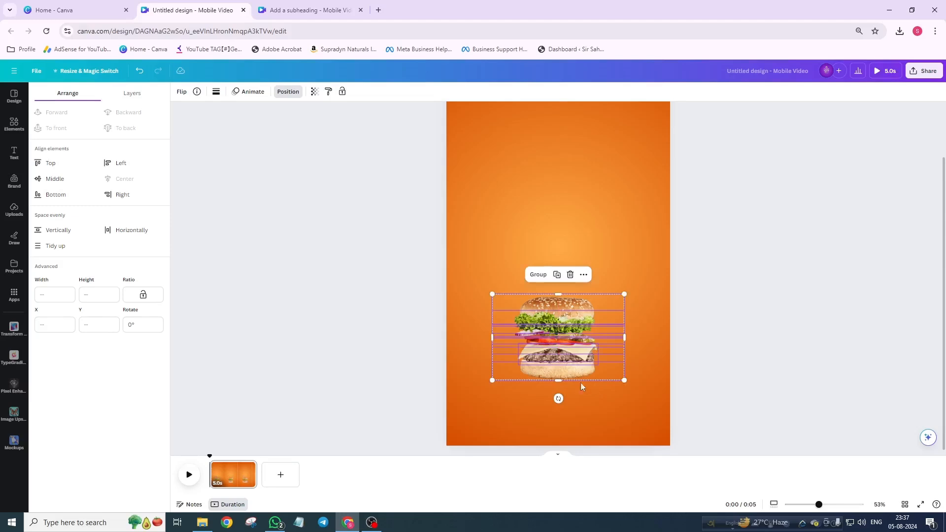
click(554, 392)
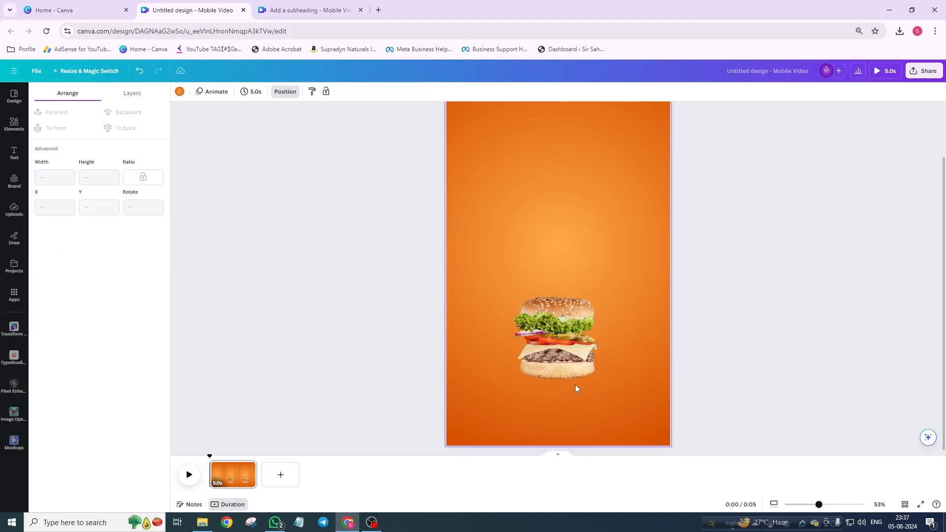
Search the graphics elements for "shadow"
click(14, 124)
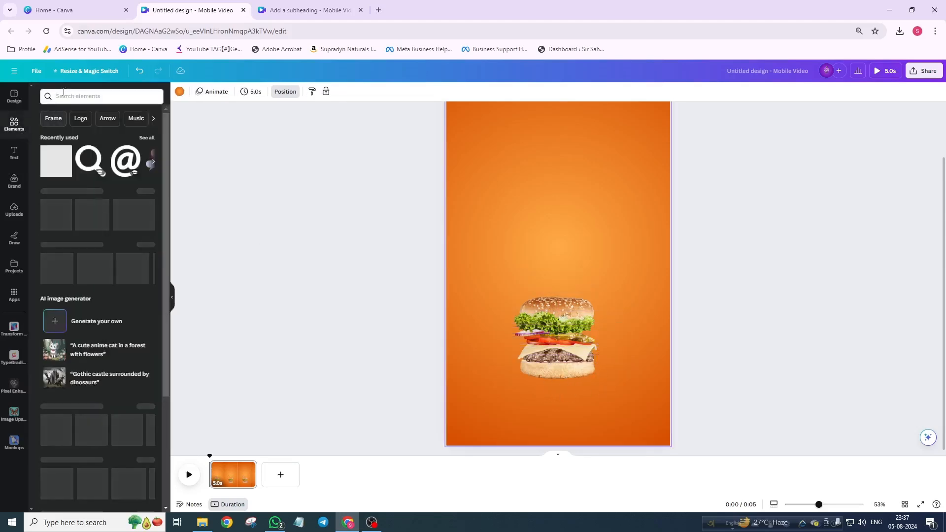
text(shadow)
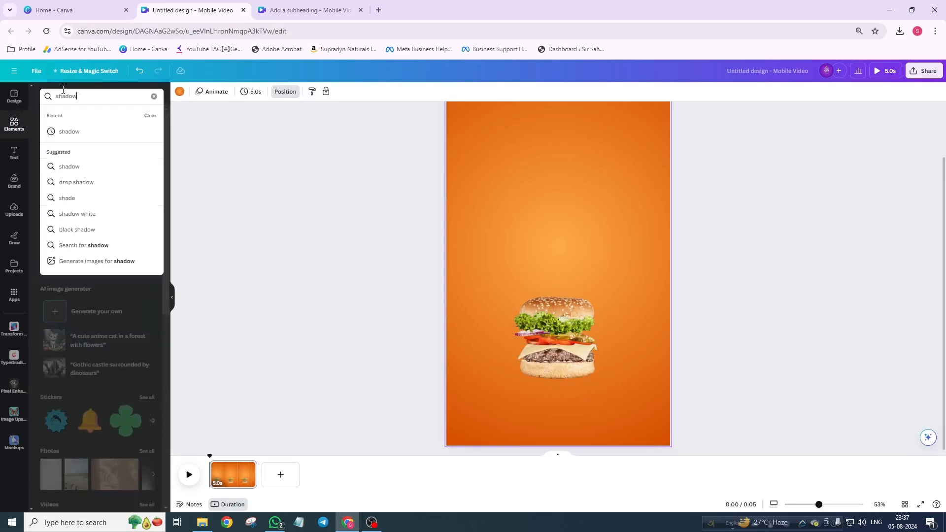
key(Return)
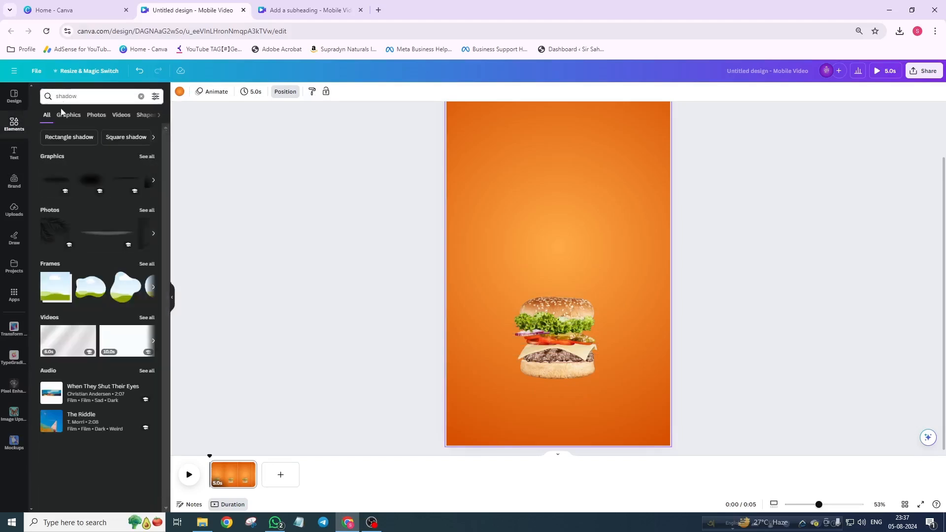
click(68, 114)
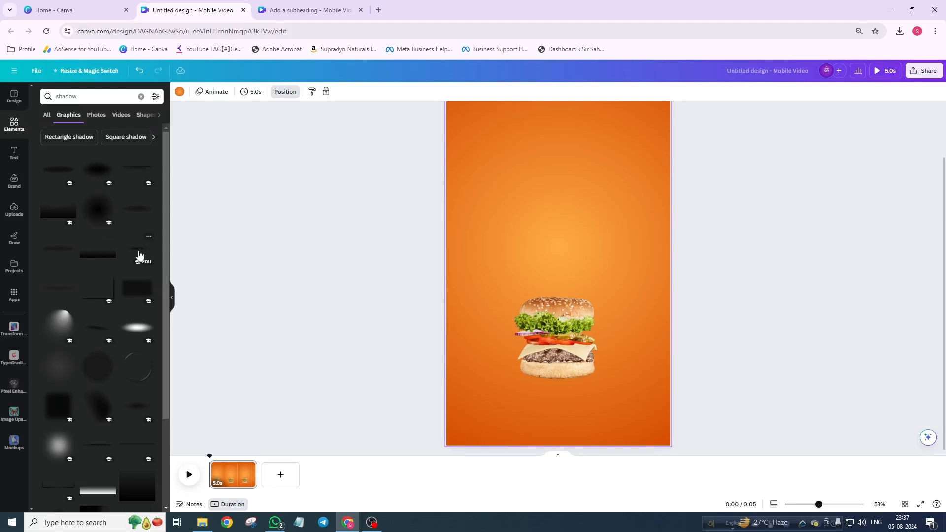
Add a soft oval shadow graphic beneath the bottom bun and send it to the back
click(139, 250)
drag(602, 251, 605, 378)
scroll(605, 378, up, 3)
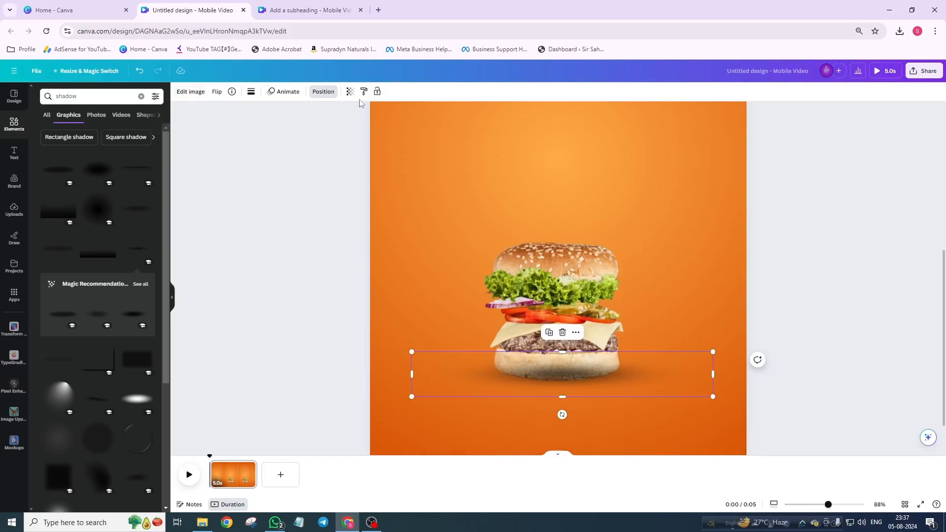
click(325, 93)
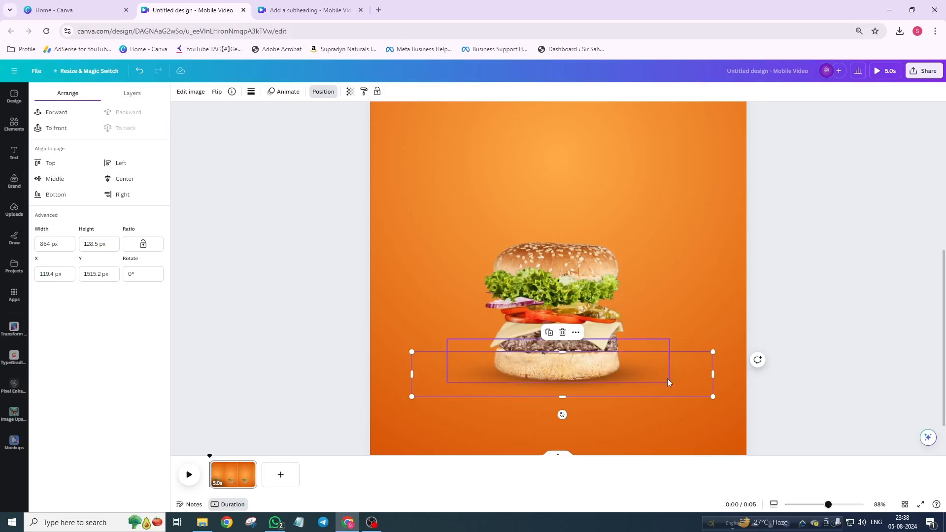
Duplicate the shadow, align the copy exactly over the original and send it to the back behind the burger
click(601, 381)
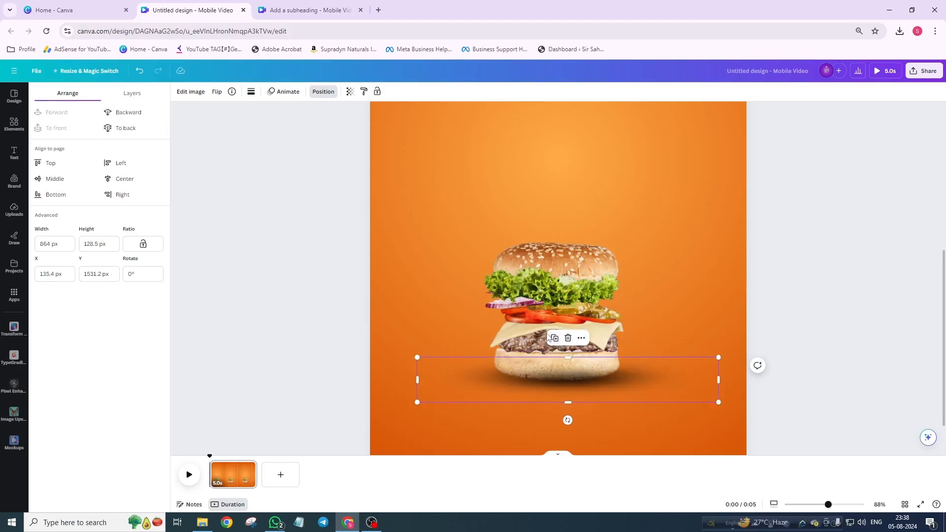
drag(616, 382, 611, 377)
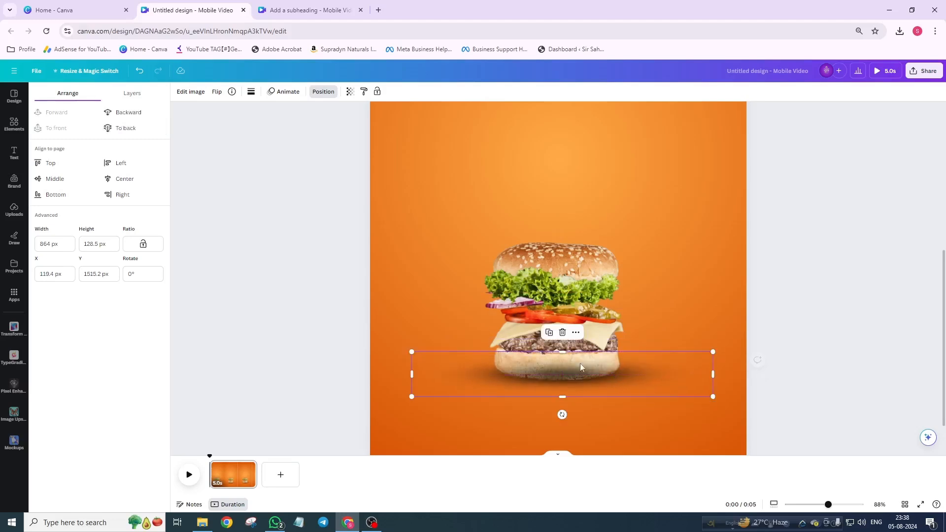
click(126, 128)
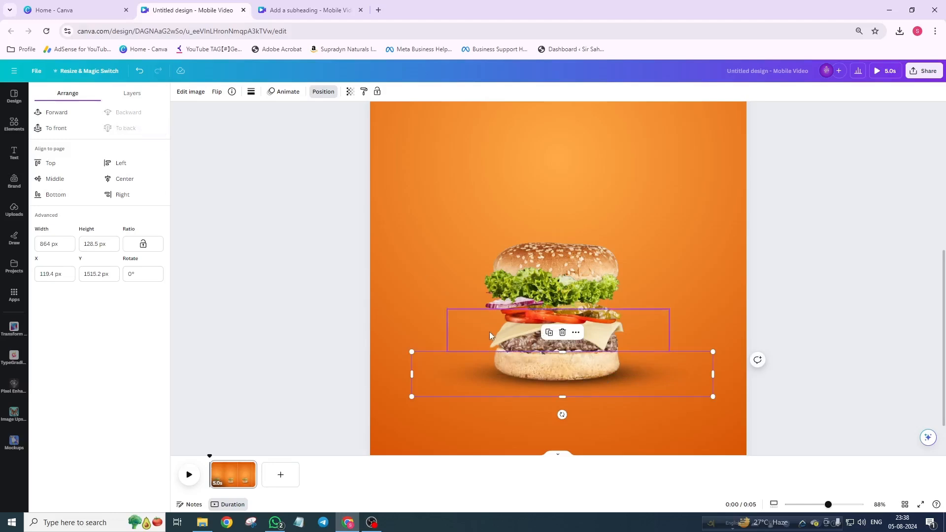
shift+click(687, 382)
click(541, 332)
click(678, 313)
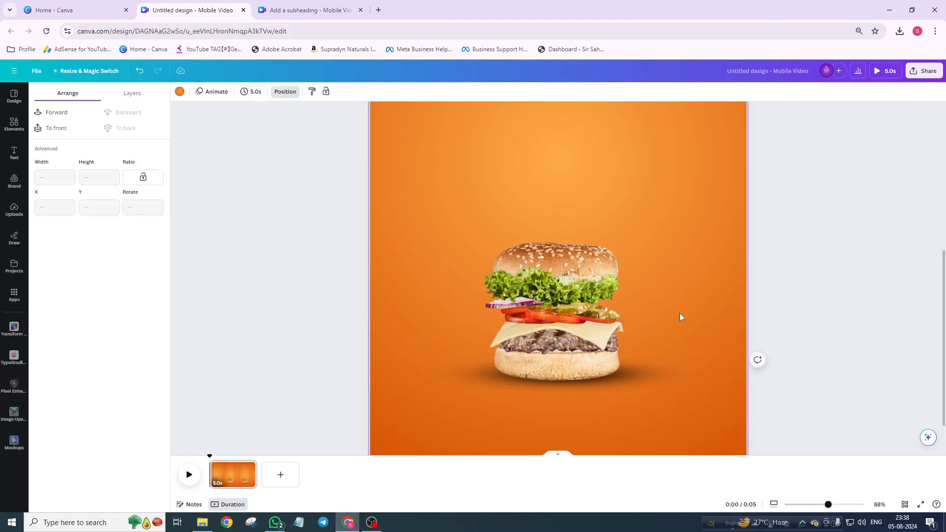
Duplicate the page with the assembled burger
scroll(587, 307, down, 5)
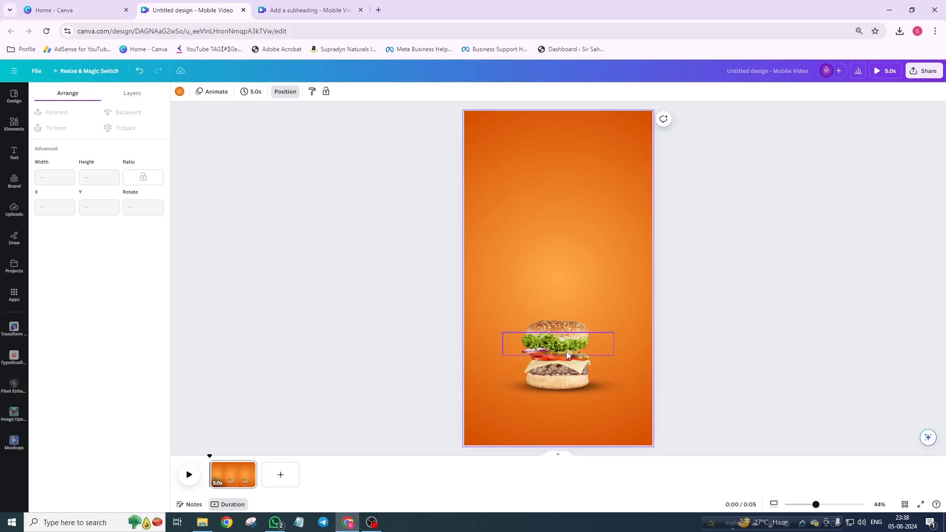
right_click(229, 479)
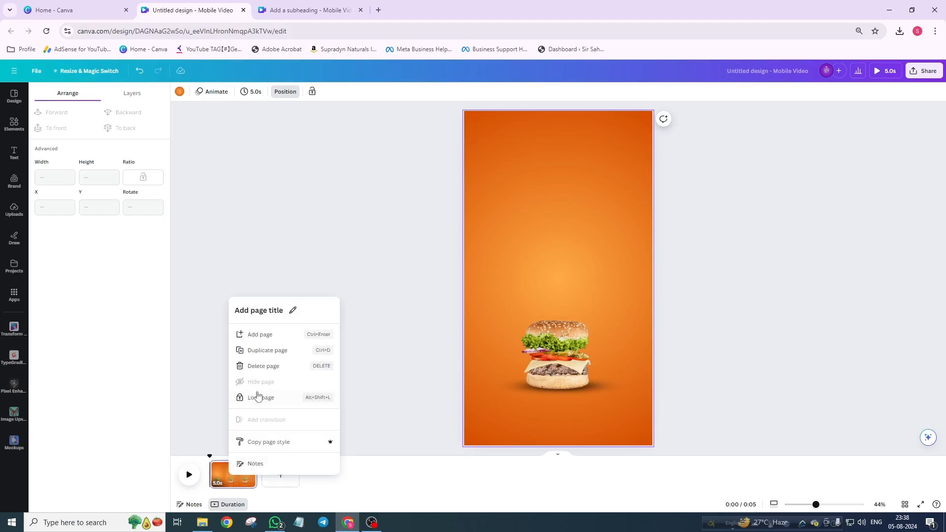
click(262, 353)
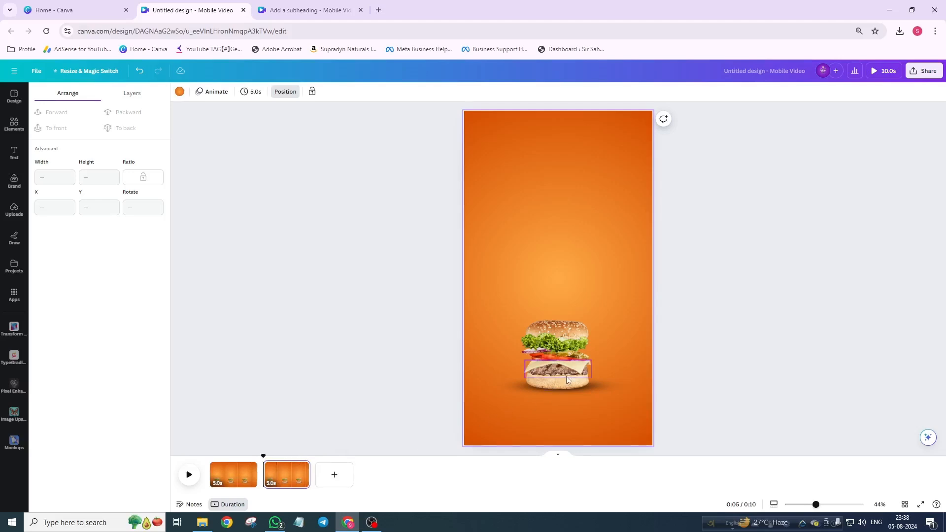
Raise the top bun, lettuce and onion layers cumulatively on the second page to open vertical gaps between them
scroll(566, 376, up, 4)
scroll(566, 376, down, 1)
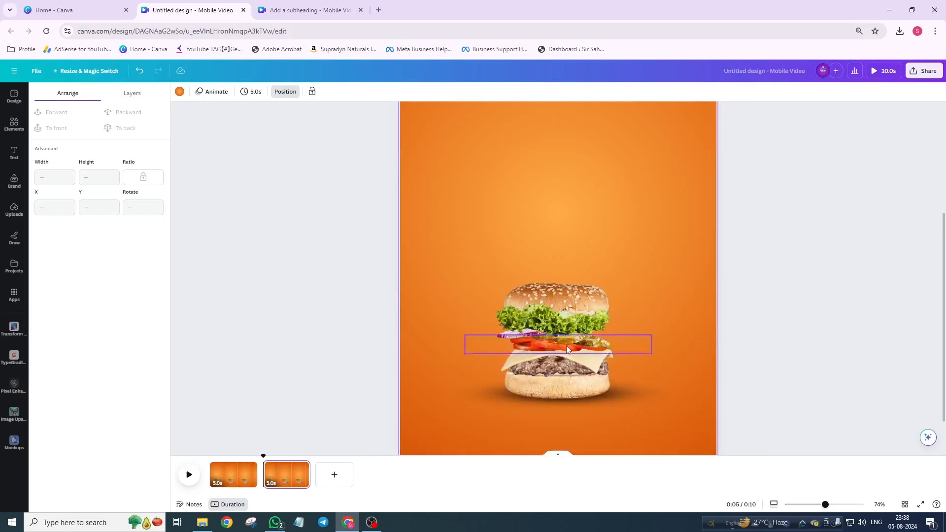
click(568, 296)
drag(569, 297, 568, 272)
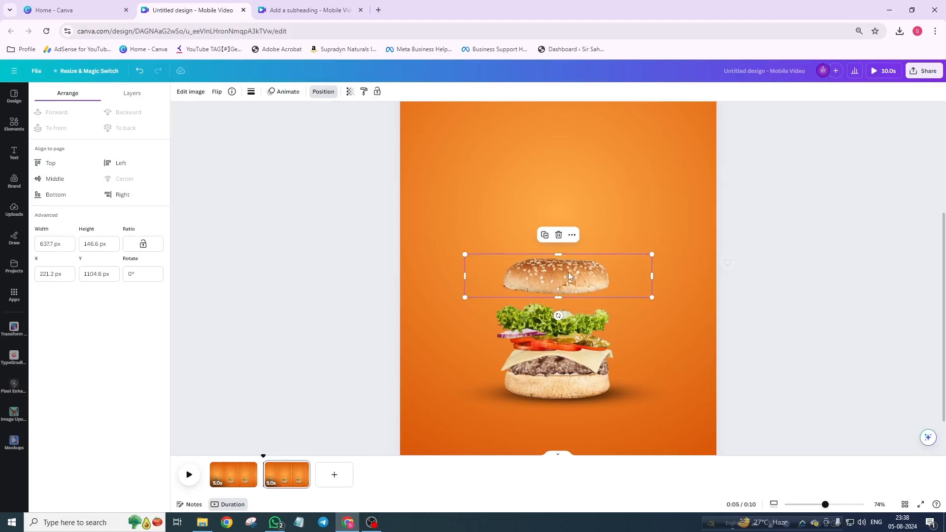
shift+click(567, 319)
drag(567, 319, 567, 290)
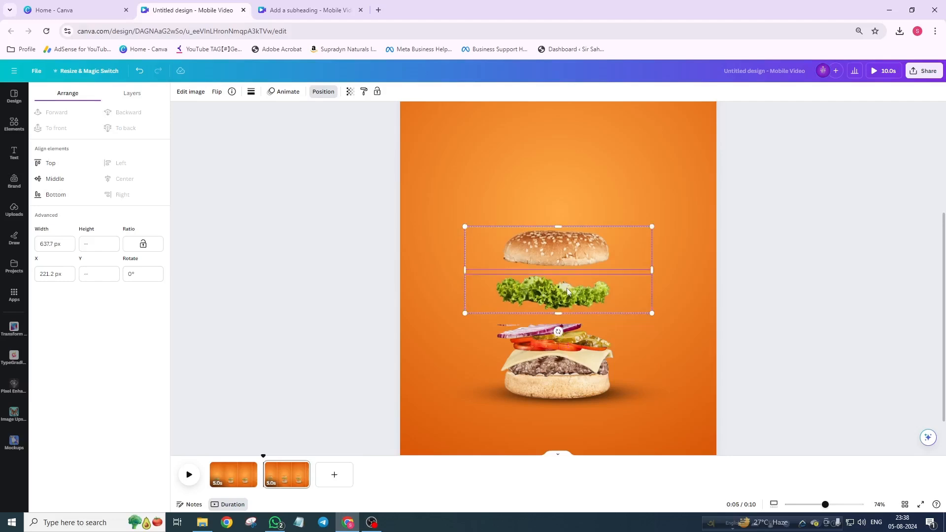
shift+click(551, 323)
drag(551, 323, 552, 292)
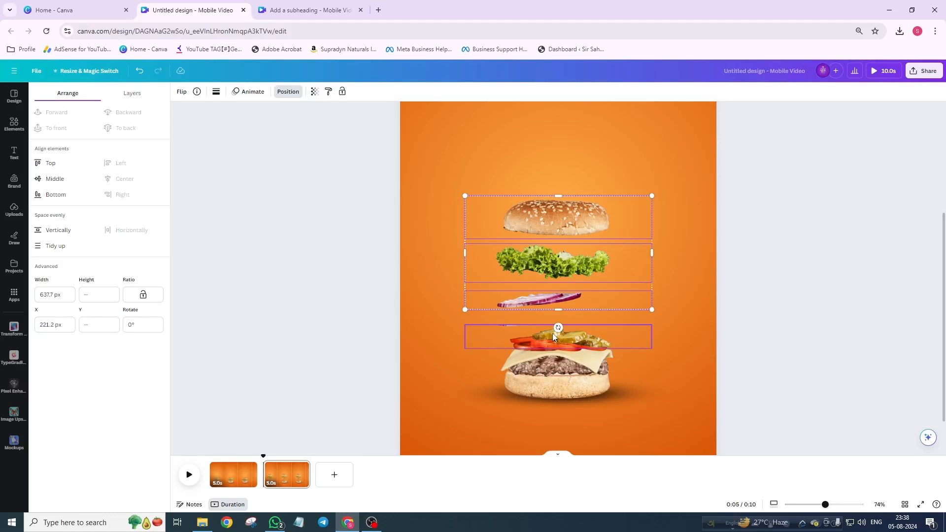
Add the pickle, tomato and cheese layers to the selection in turn, moving the growing stack upward each time to separate them
shift+click(552, 333)
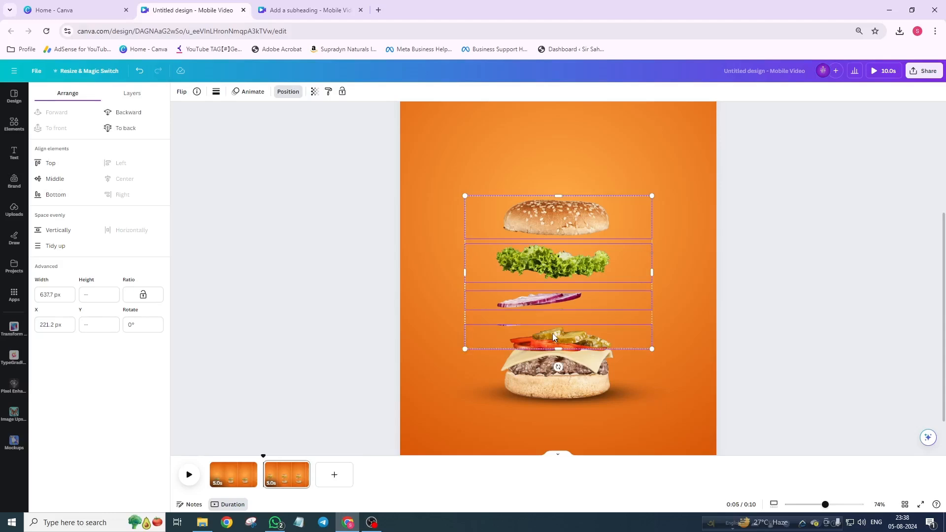
drag(552, 333, 555, 312)
shift+click(555, 336)
shift+click(557, 347)
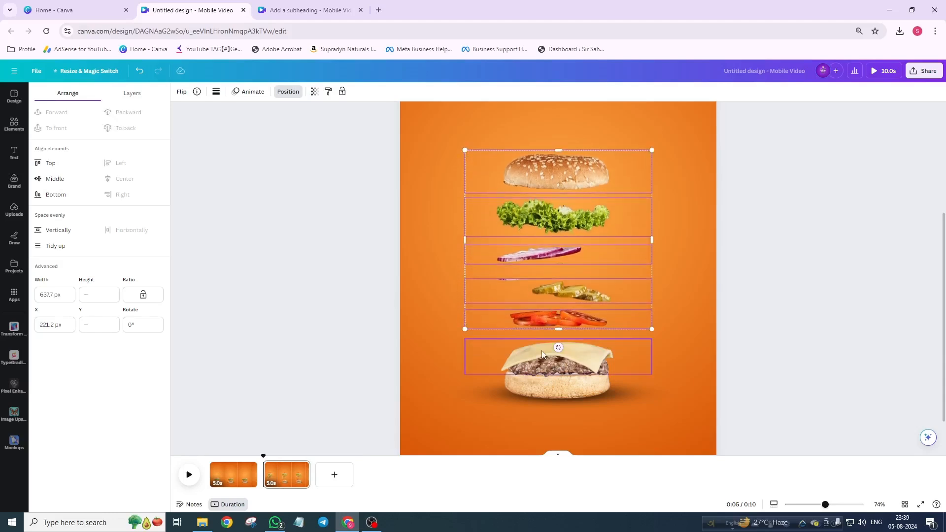
drag(545, 355, 542, 325)
Separate the patty from the bottom bun and lift the whole spread stack, including the bottom bun, above the shadow
shift+click(544, 365)
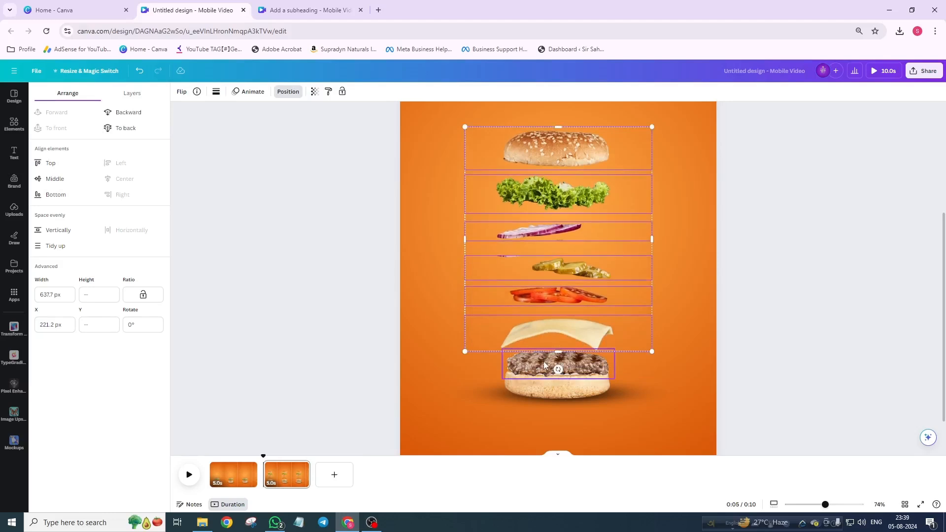
drag(543, 365, 542, 345)
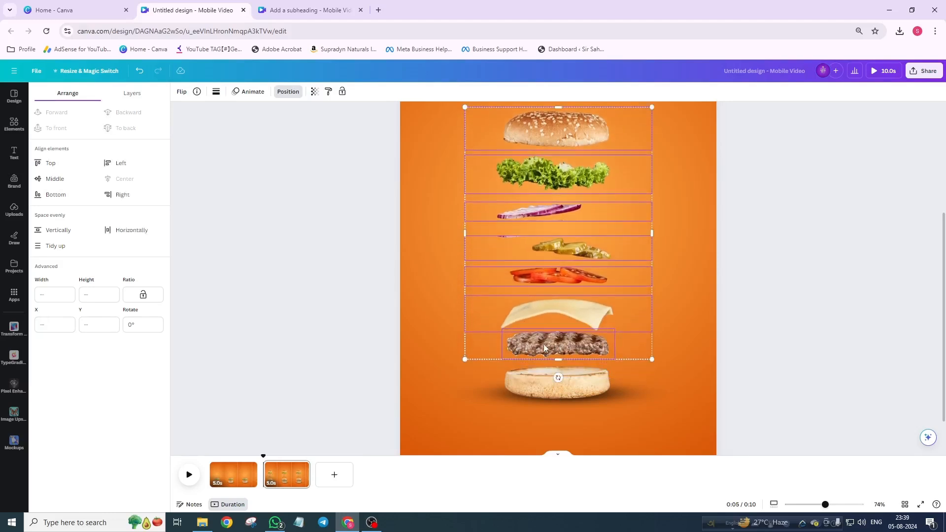
shift+click(544, 376)
drag(544, 376, 545, 343)
scroll(554, 296, down, 5)
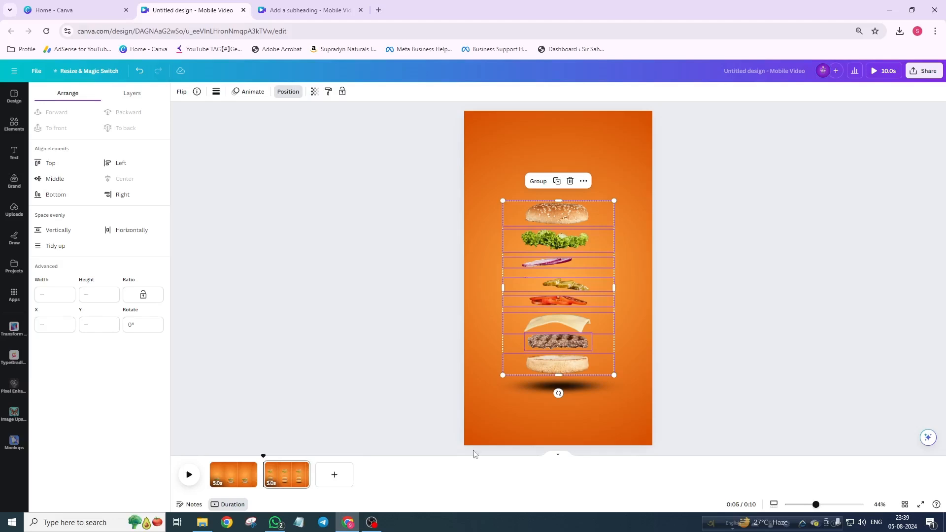
Add a Match & Move transition lasting 1.6 seconds between the two pages and preview the animation
mouse_move(261, 487)
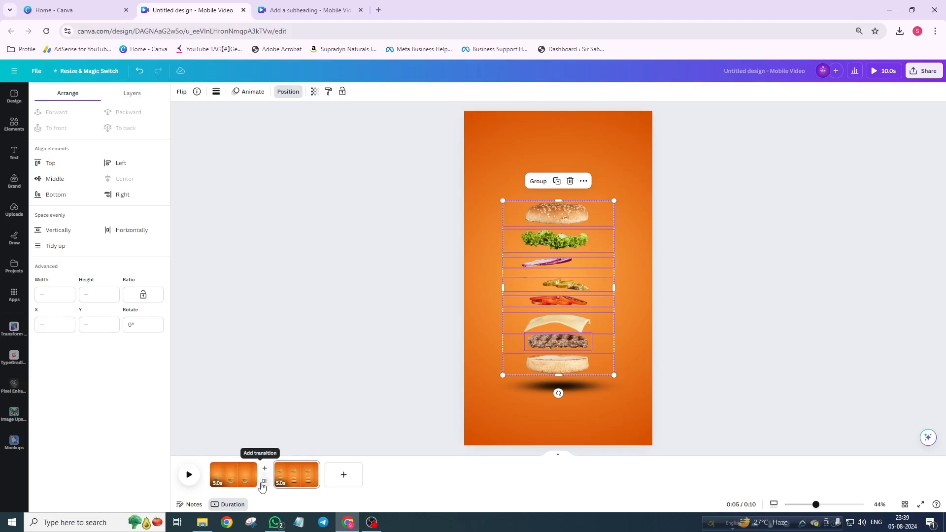
click(263, 485)
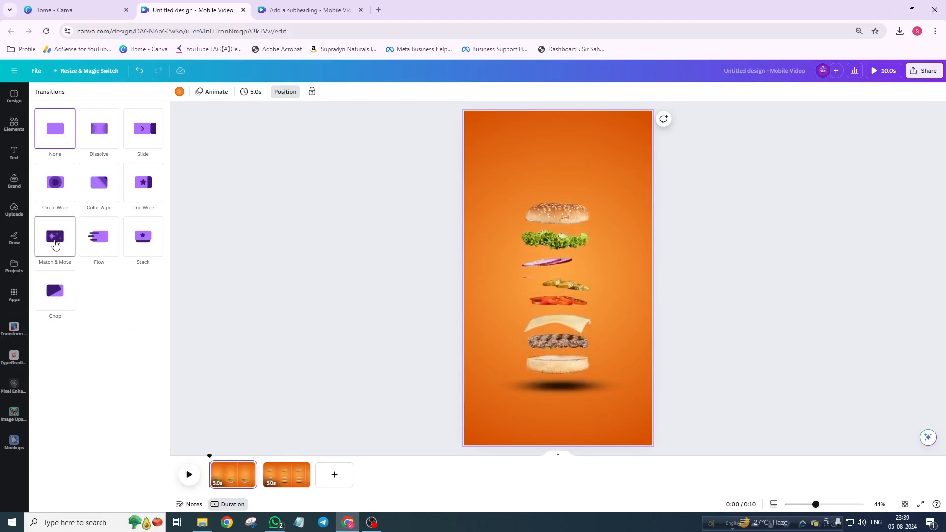
click(54, 244)
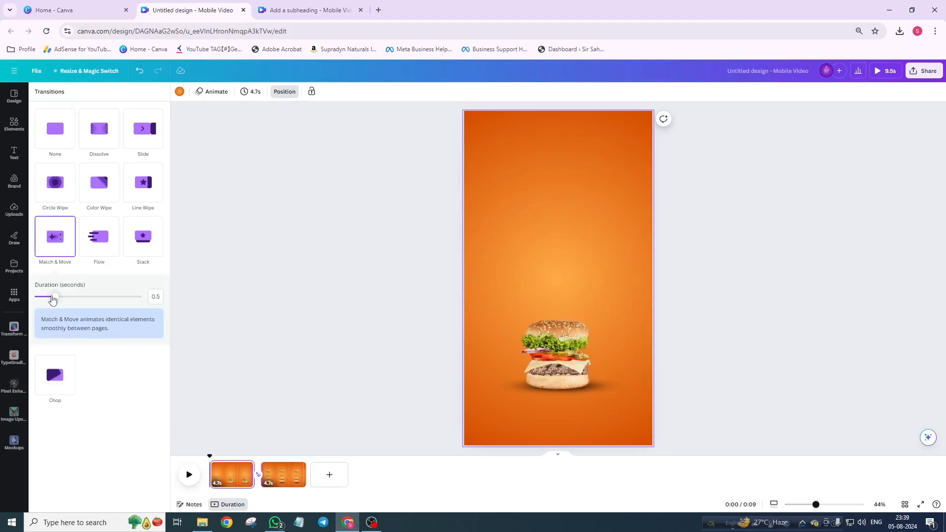
drag(55, 297, 100, 297)
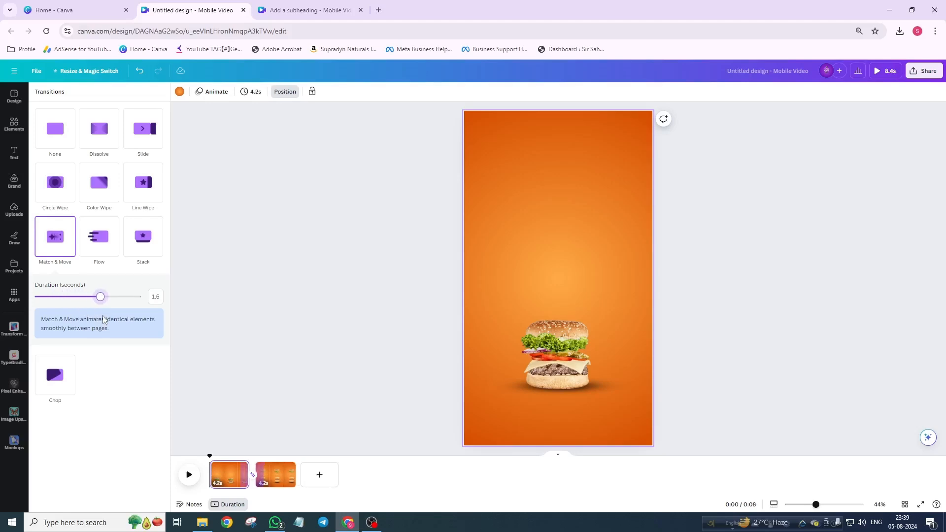
click(191, 477)
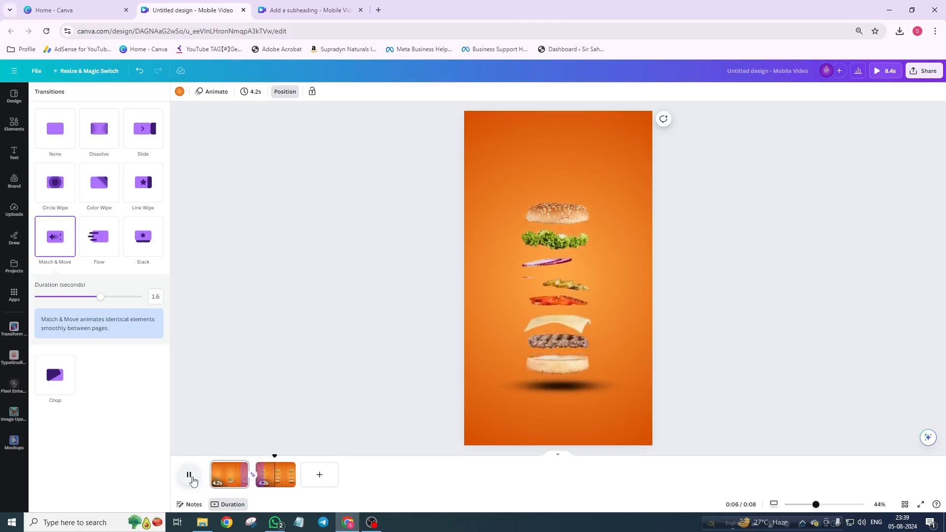
click(192, 480)
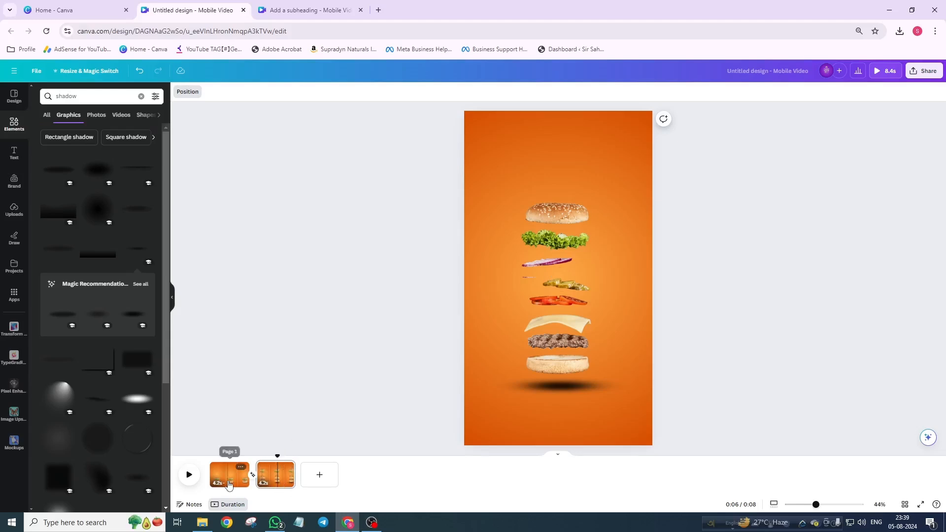
Select the pickle layer on the first page and move it up clear of the assembled burger
click(248, 473)
click(560, 345)
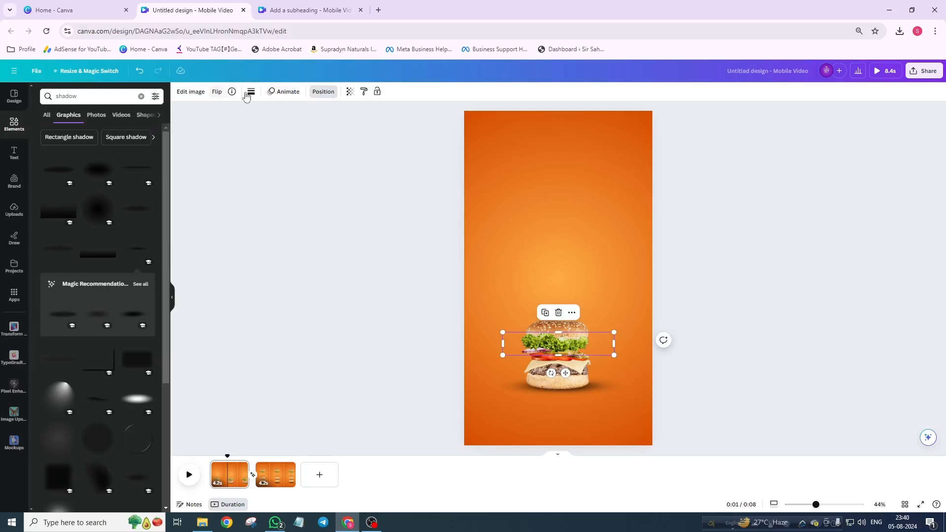
click(324, 96)
click(132, 94)
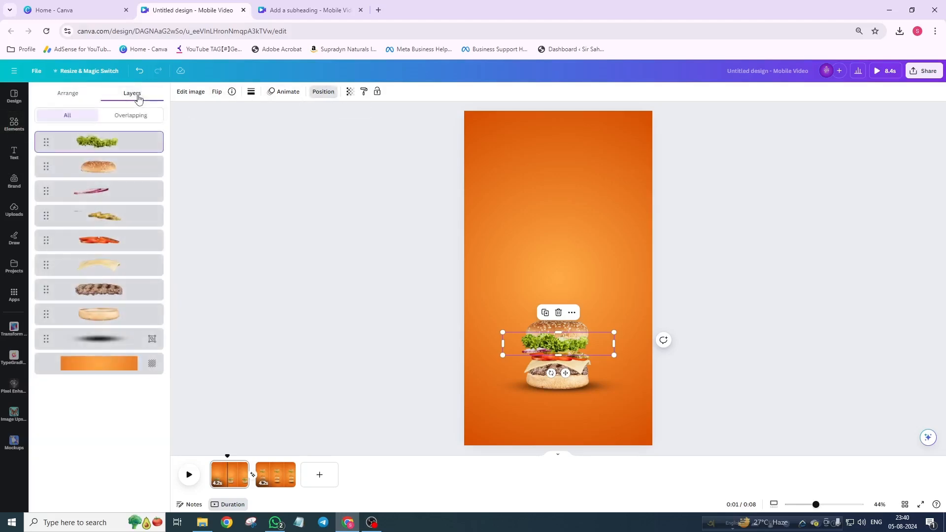
click(109, 225)
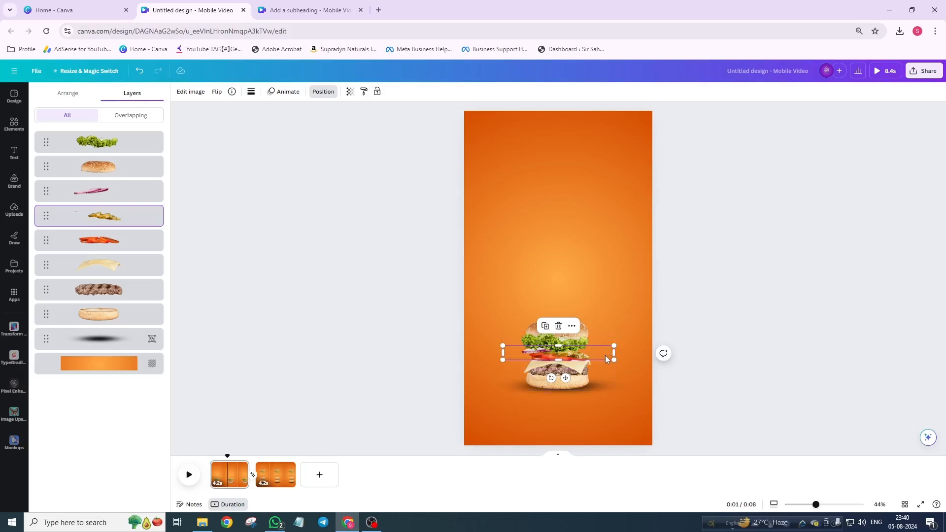
drag(605, 355, 604, 229)
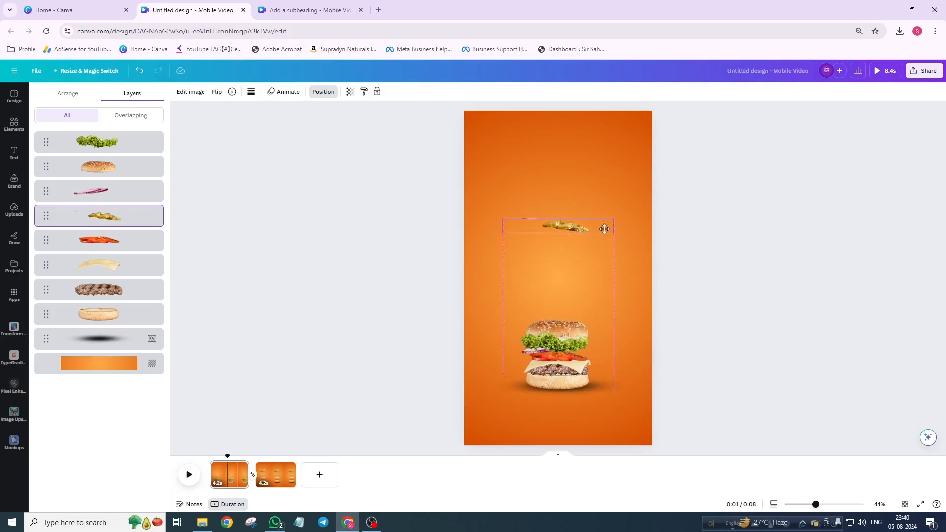
Crop the upper and lower edges of the pickle image to remove the stray onion sliver
scroll(604, 229, up, 5)
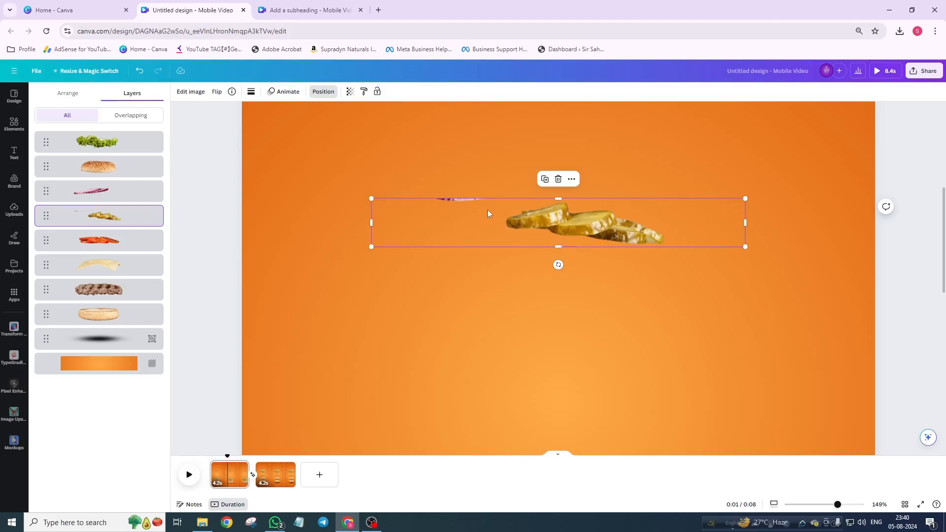
drag(558, 198, 554, 202)
mouse_move(557, 246)
mouse_down()
mouse_move(568, 244)
mouse_move(543, 245)
mouse_up()
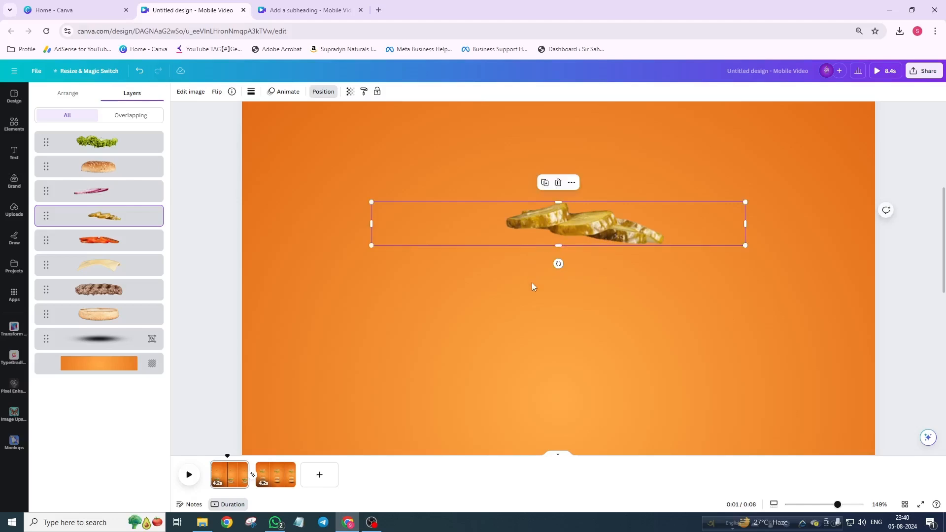
click(465, 309)
Move the cropped pickles back into the burger just above the tomatoes and preview the animation
scroll(468, 272, down, 5)
scroll(481, 272, down, 3)
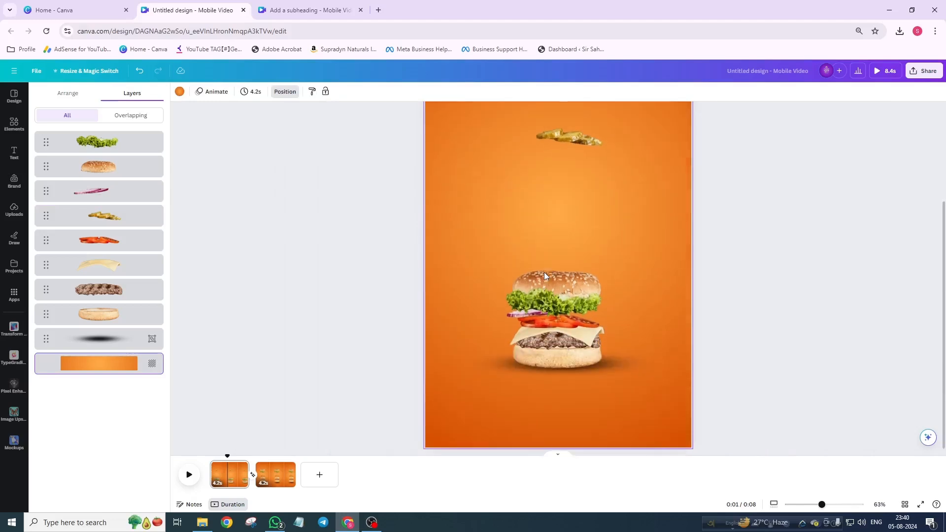
click(586, 135)
drag(586, 137, 587, 312)
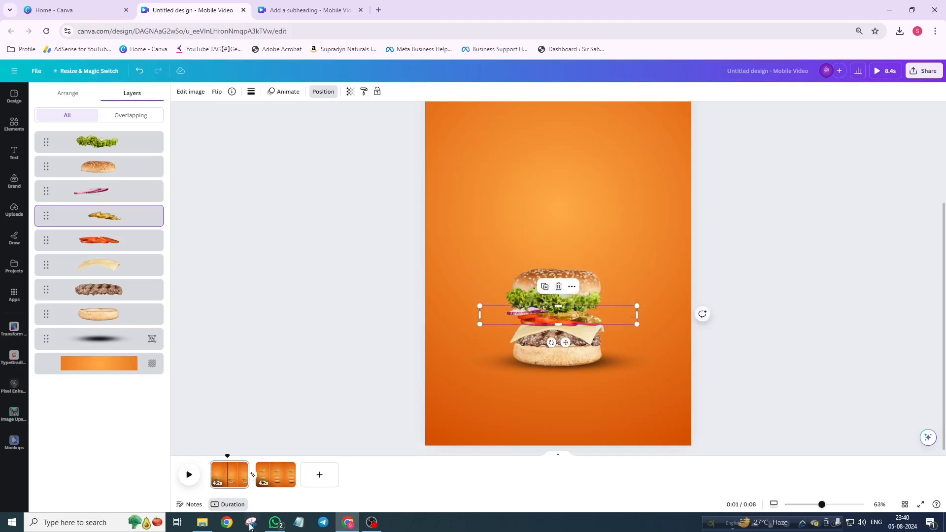
click(190, 476)
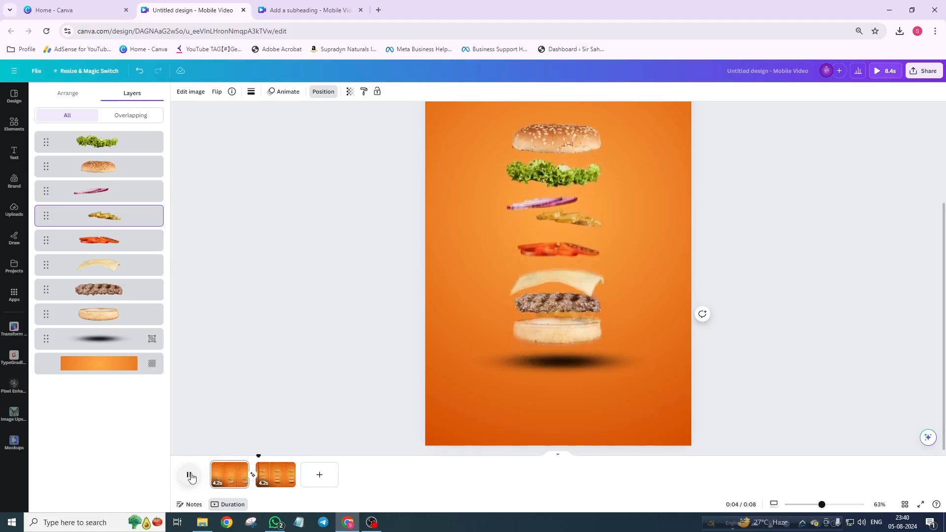
click(190, 475)
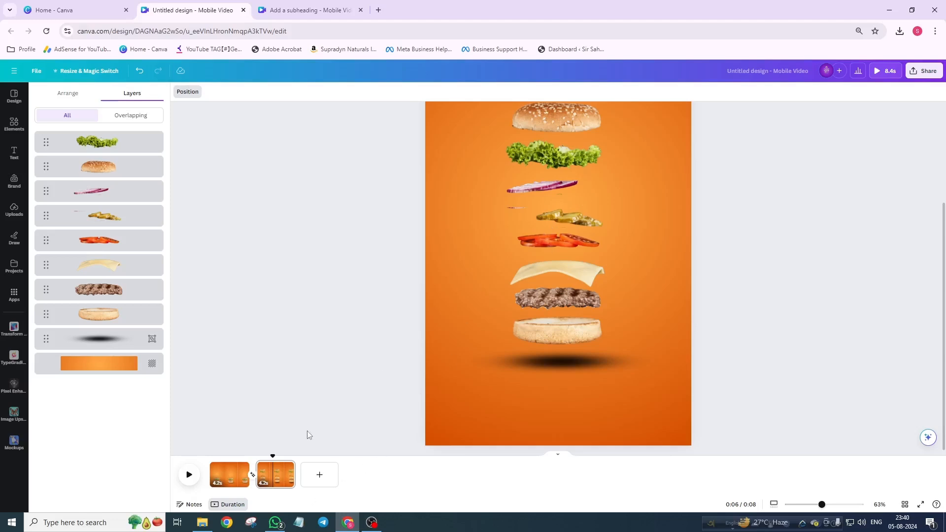
Delete the second page with the spread layers and set the remaining page's duration to 3 seconds
right_click(277, 484)
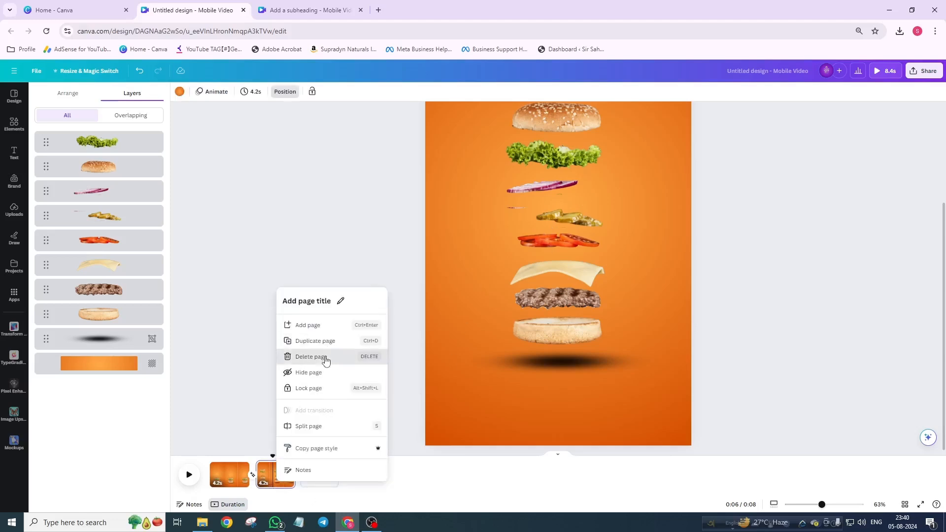
click(326, 361)
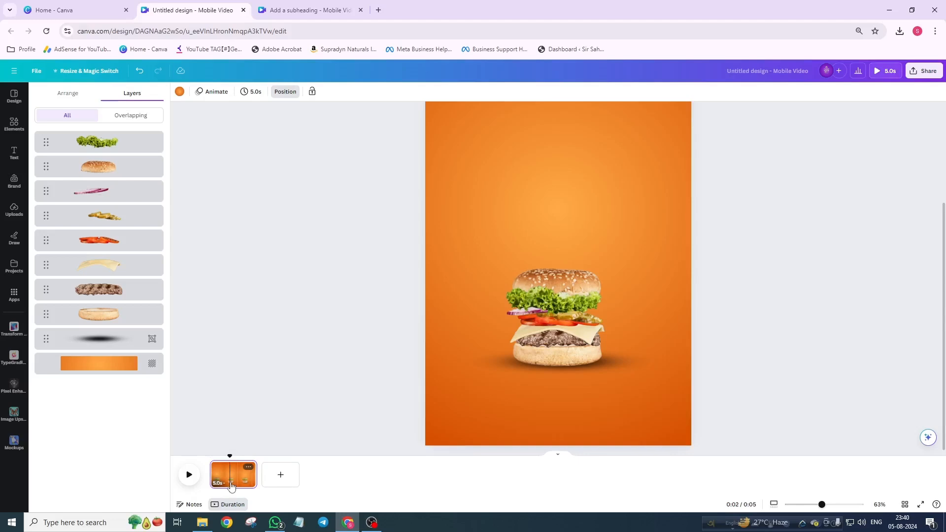
scroll(473, 187, down, 5)
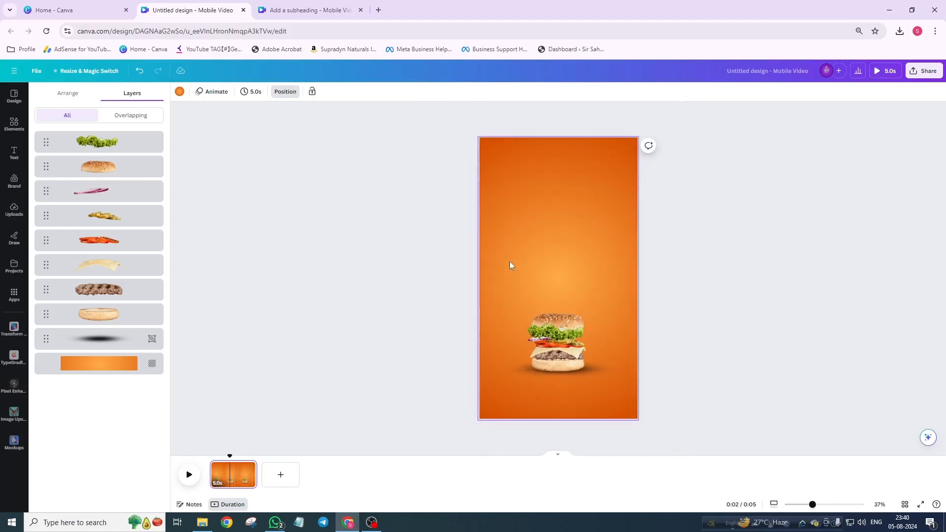
click(529, 152)
click(248, 98)
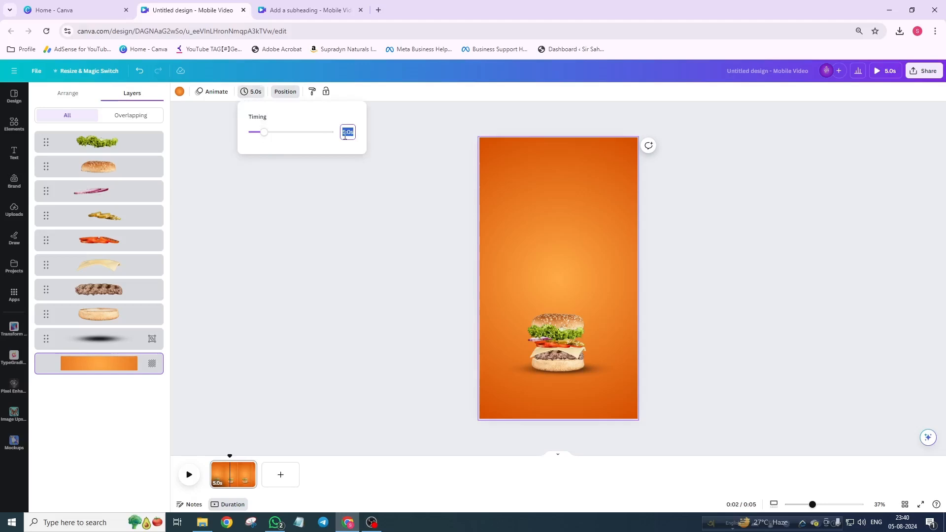
text(3)
key(Return)
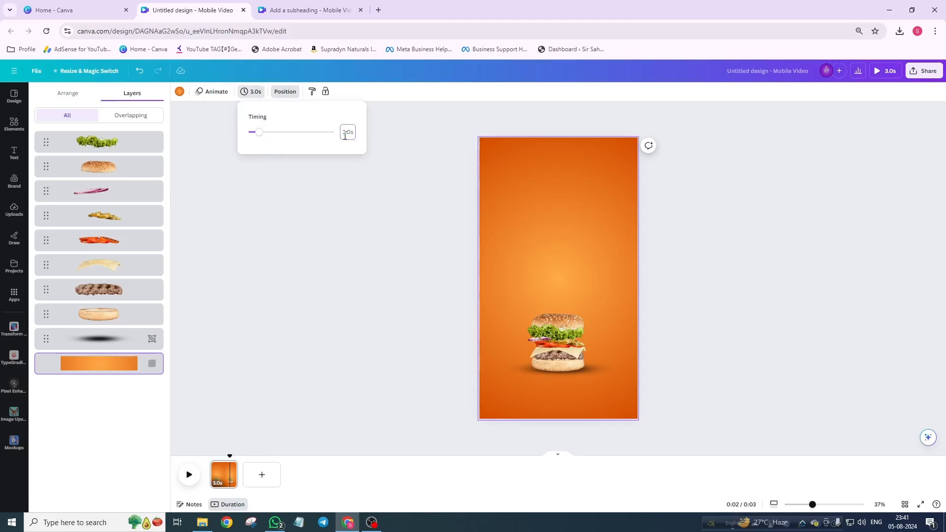
Duplicate the page with the corrected assembled burger and select the copy
right_click(224, 473)
click(271, 338)
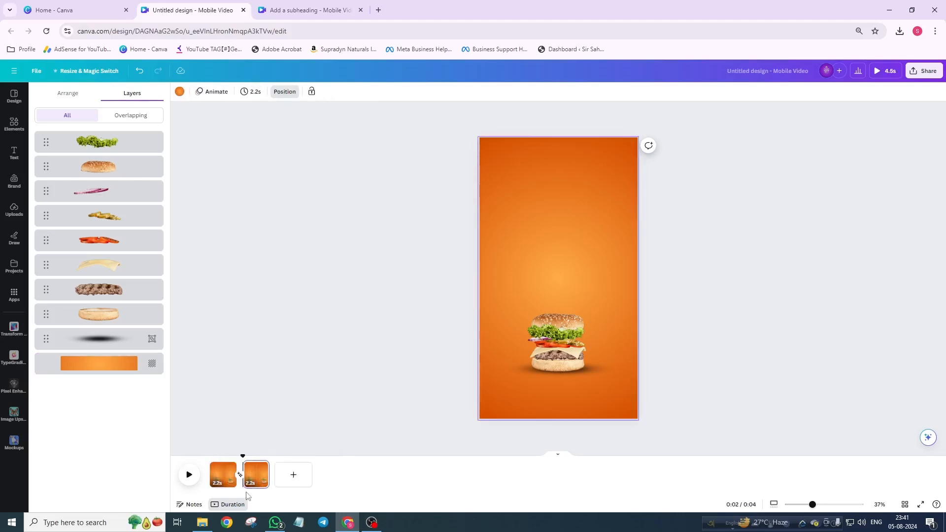
click(255, 472)
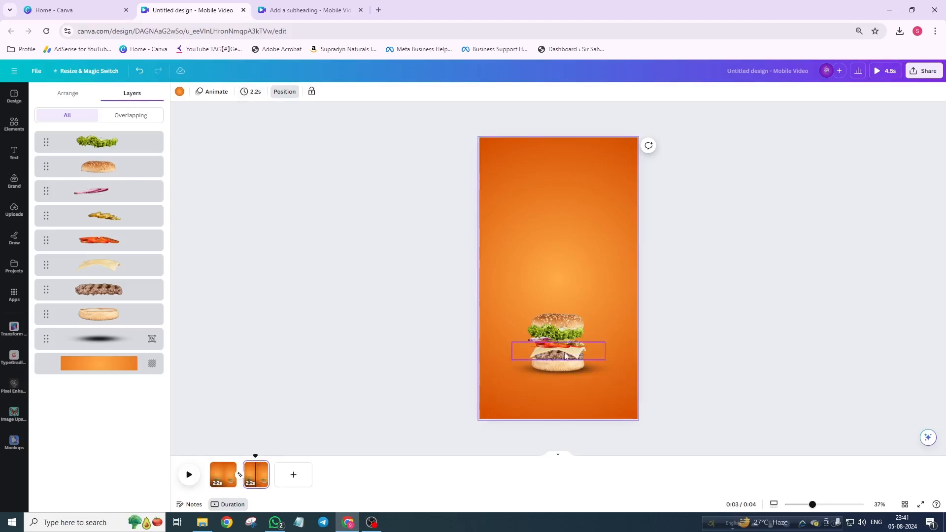
Play the video from the first page and open the settings of the transition between the two pages
click(222, 473)
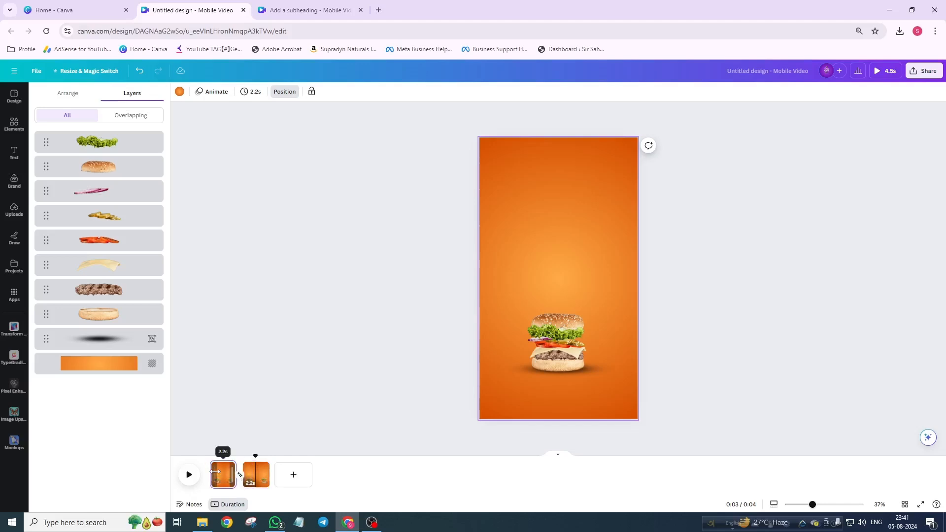
click(189, 485)
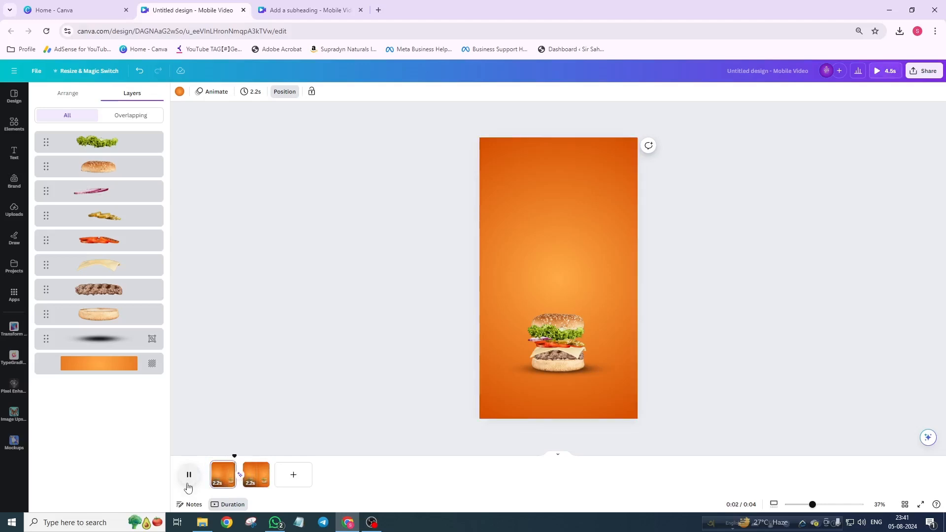
click(239, 474)
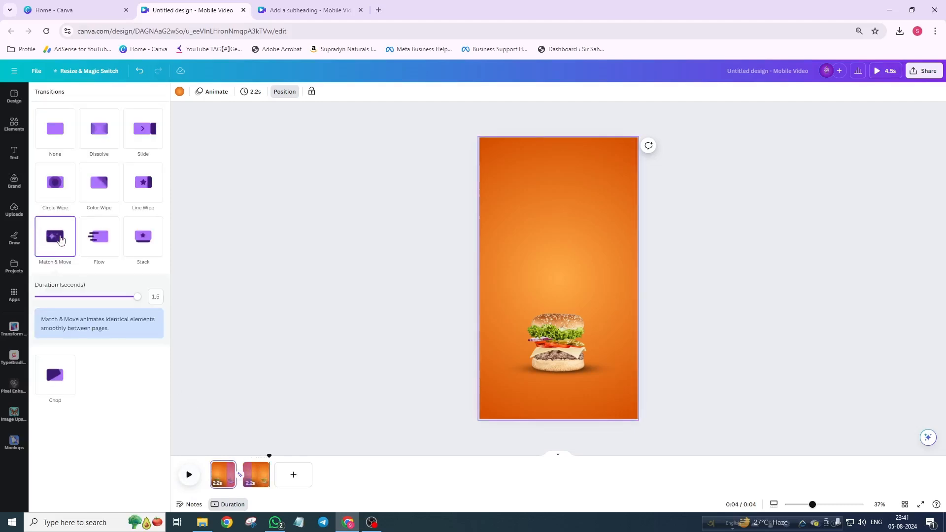
Set the Match & Move transition's duration to 1.3 seconds and play the video
drag(137, 296, 123, 296)
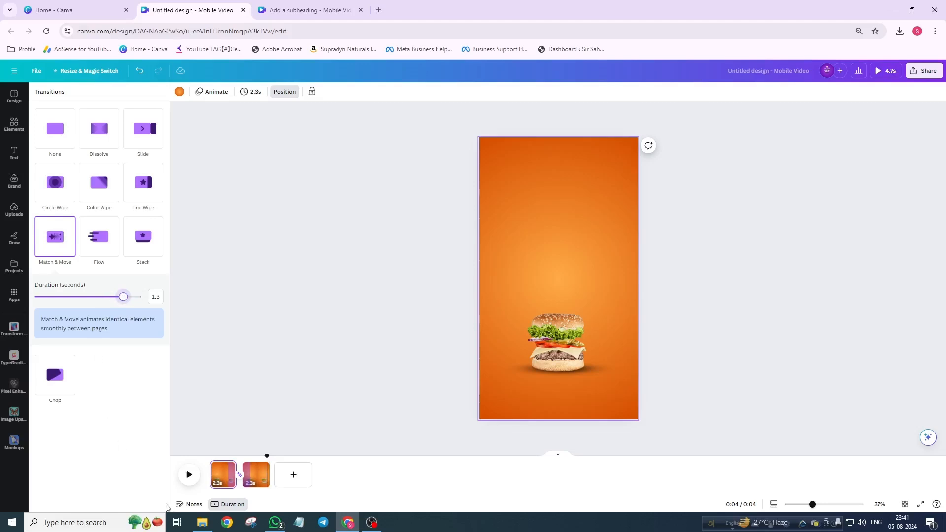
click(190, 475)
click(189, 475)
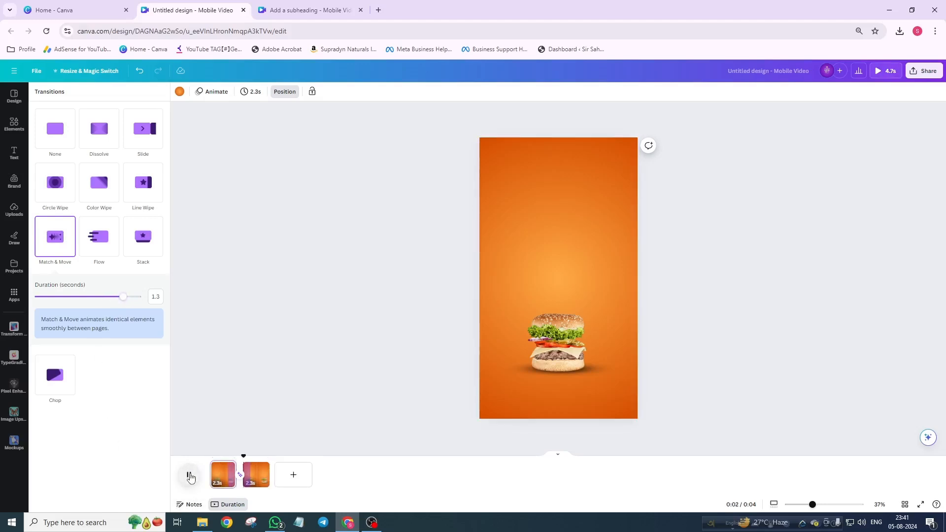
click(190, 476)
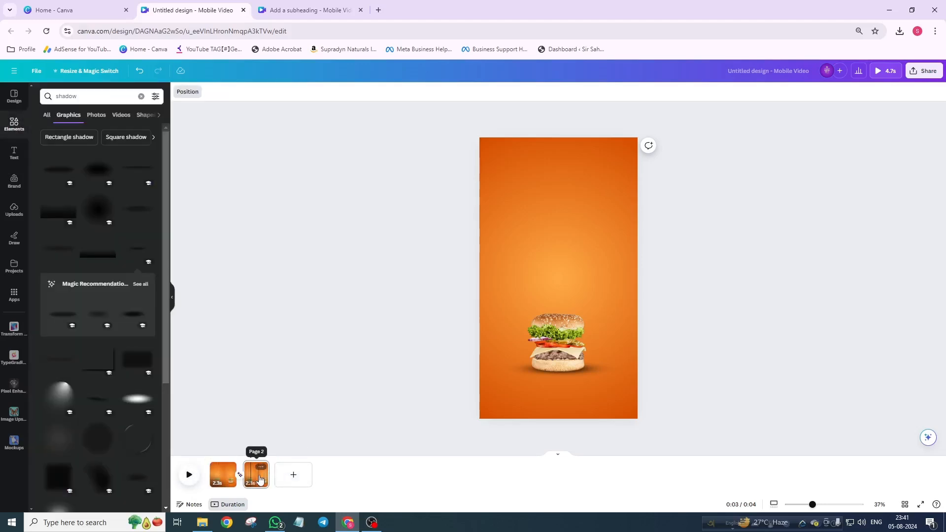
Lift the top bun on the second page so it floats above the lettuce
click(550, 370)
key(ctrl+plus)
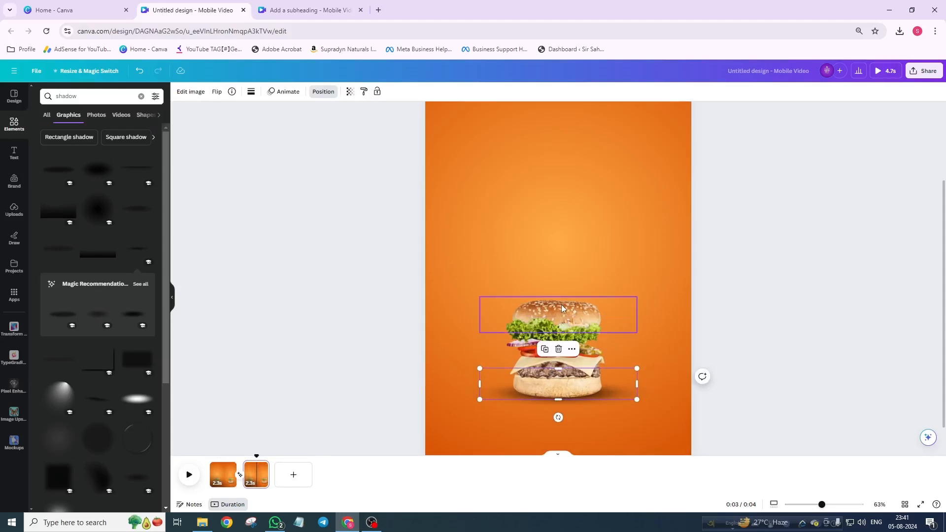
click(562, 308)
drag(563, 308, 563, 288)
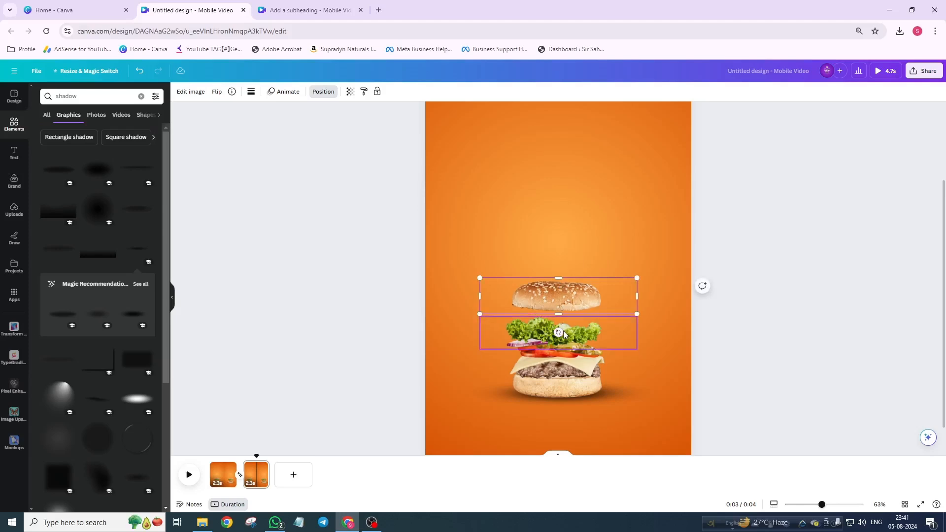
Add each lower layer to the selection in turn and raise them, spreading the lettuce through the bottom bun apart above the shadow
shift+click(563, 334)
mouse_move(564, 335)
mouse_down()
mouse_move(564, 319)
mouse_move(566, 350)
mouse_move(566, 338)
mouse_up()
shift+click(563, 341)
shift+click(564, 346)
shift+click(565, 348)
shift+click(566, 355)
shift+click(566, 364)
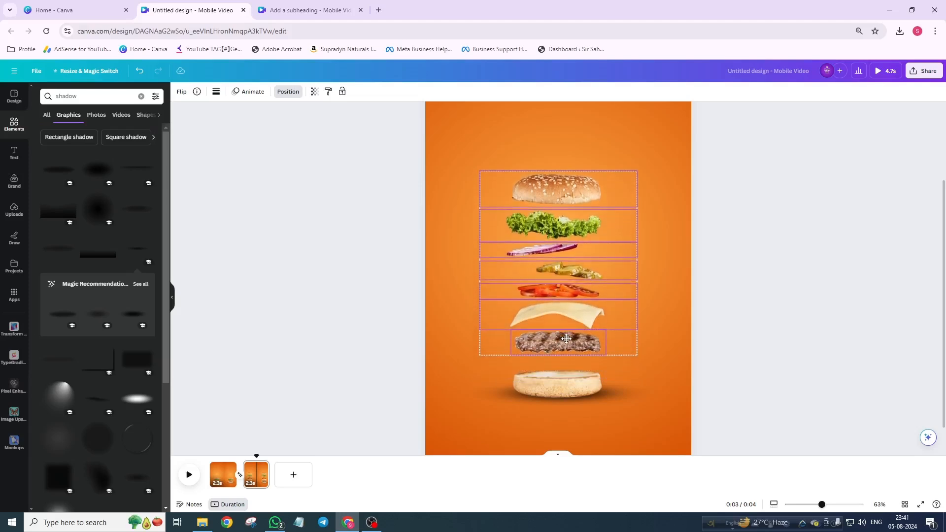
shift+click(569, 380)
drag(569, 379, 571, 350)
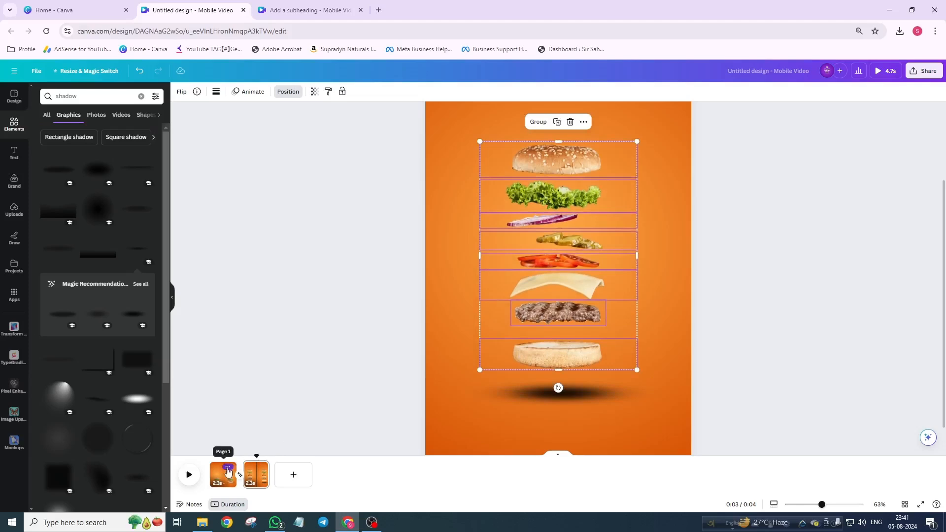
Set the duration of the page with the spread burger layers to 5 seconds
click(222, 473)
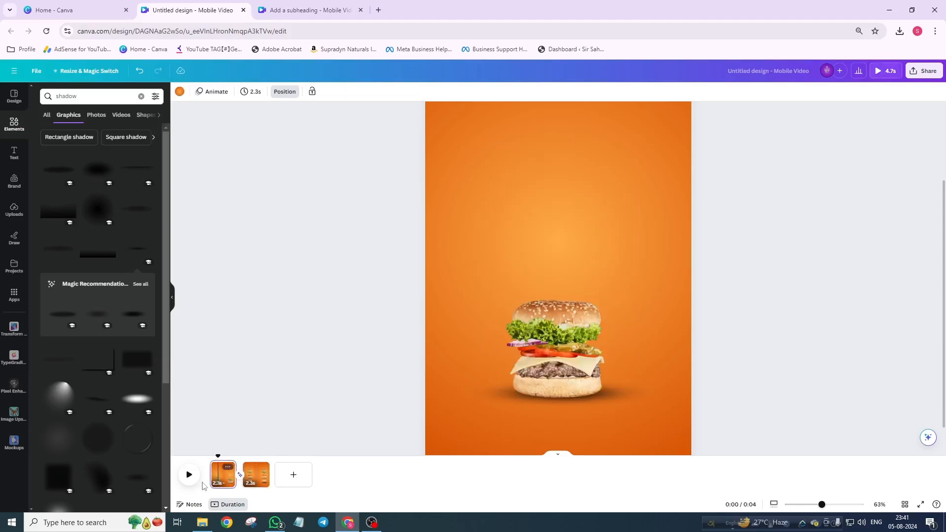
click(251, 483)
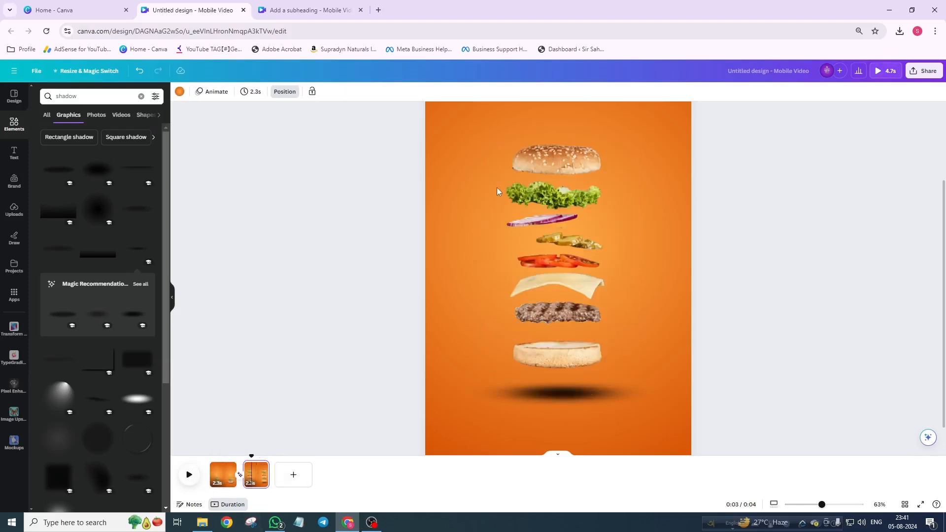
click(252, 94)
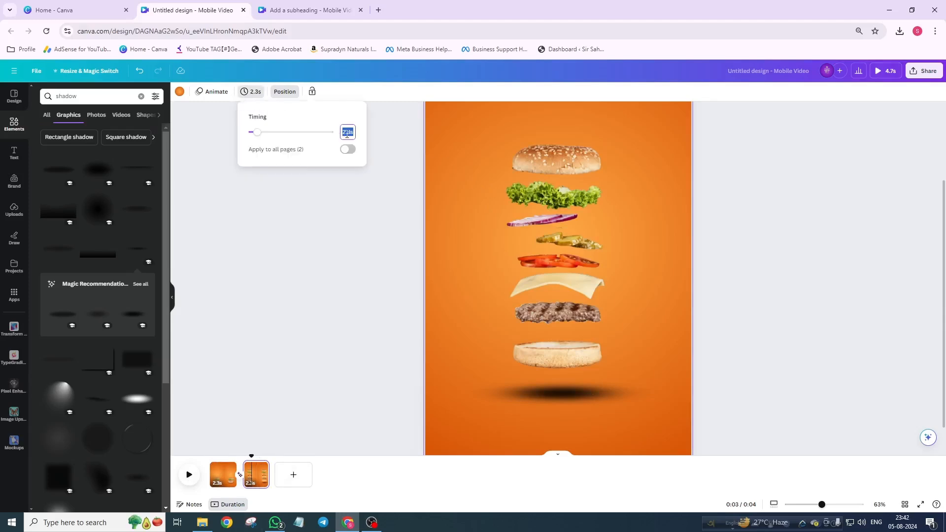
text(5)
key(Return)
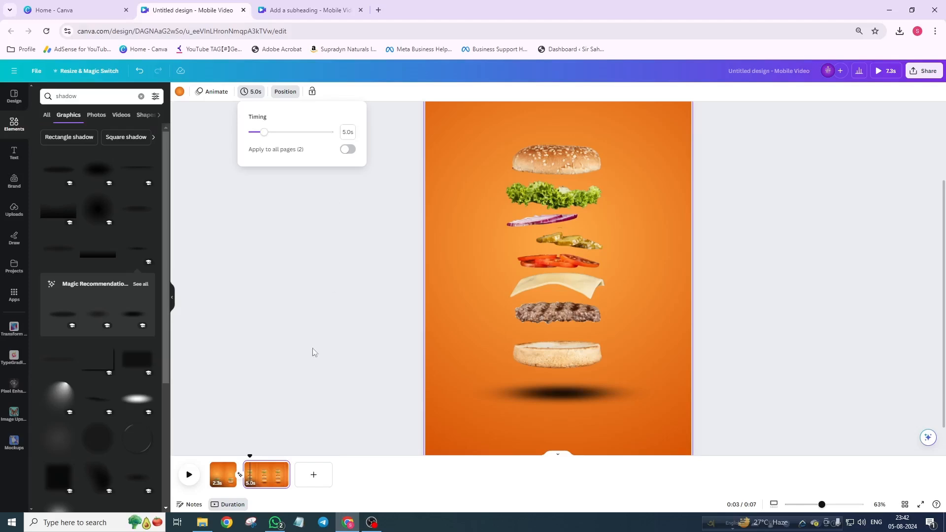
Preview the burger animation from the first page through the transition into the spread layers
right_click(223, 474)
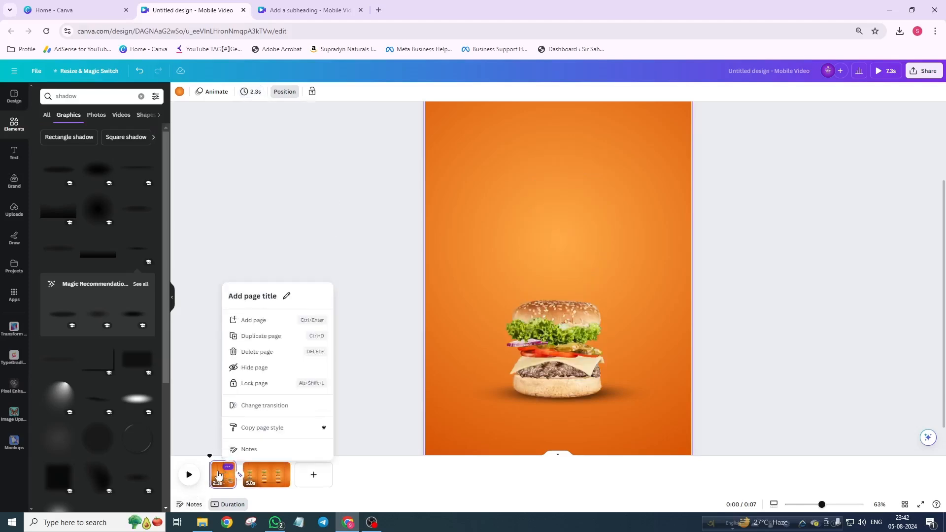
click(189, 475)
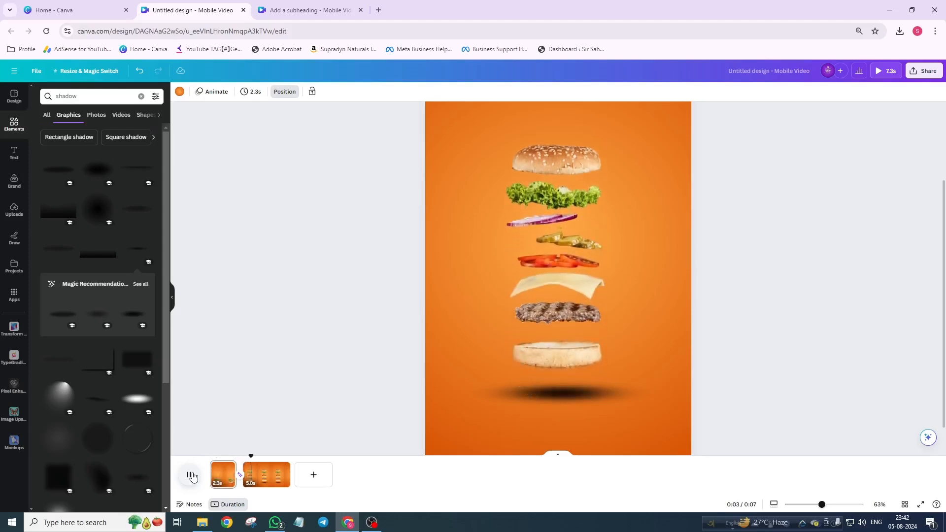
click(191, 474)
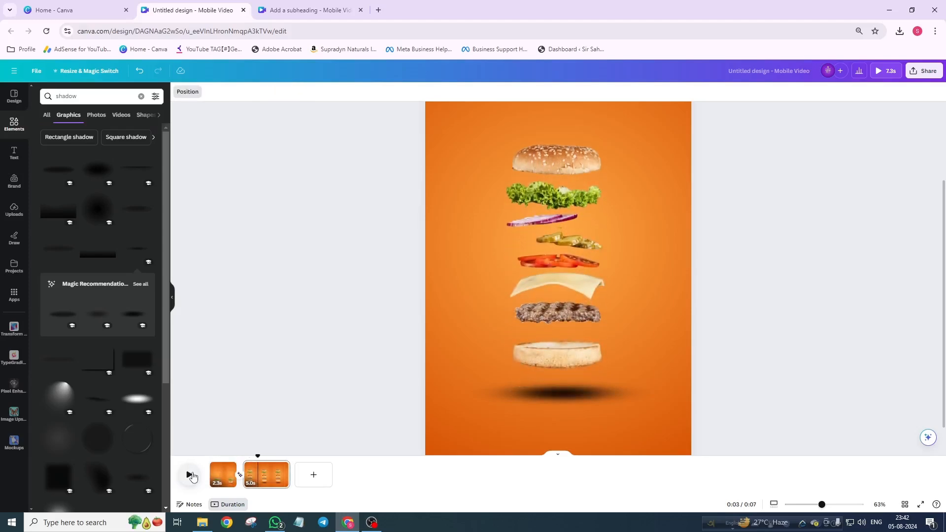
Duplicate the page with the spread burger layers to make a third page
scroll(633, 274, down, 5)
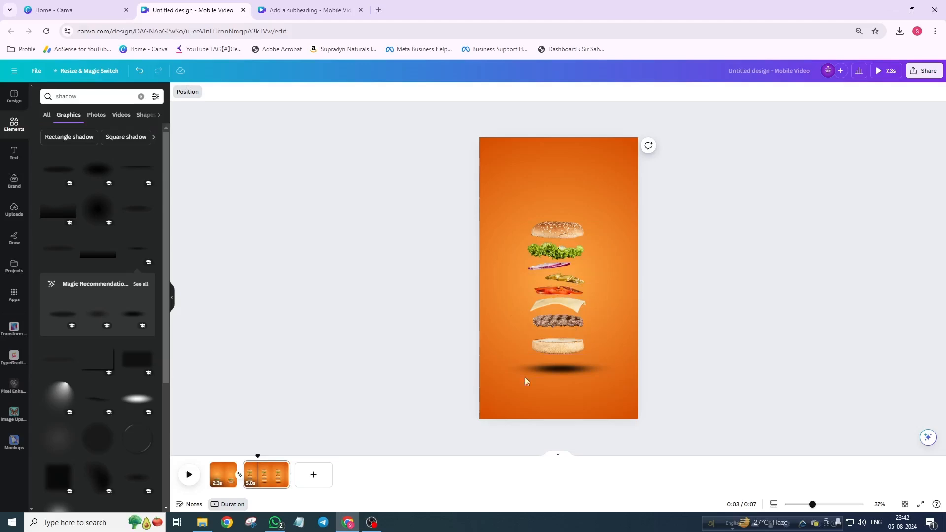
right_click(266, 474)
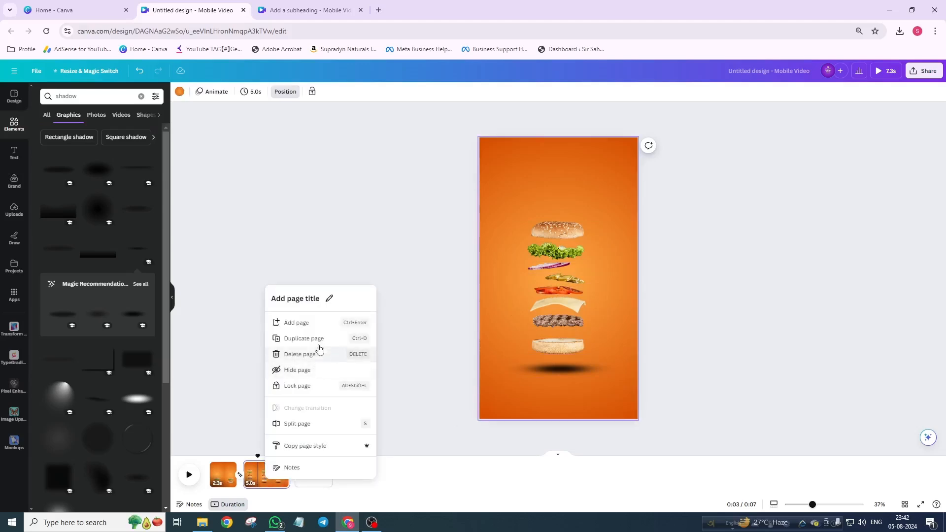
click(304, 338)
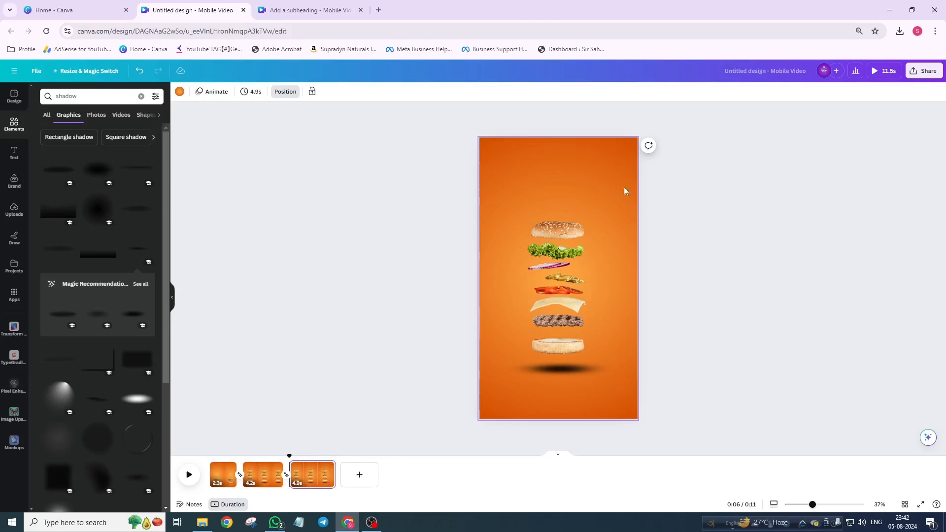
Search the graphics for "point line" and add the bent line with dotted ends to the third page
scroll(620, 264, up, 3)
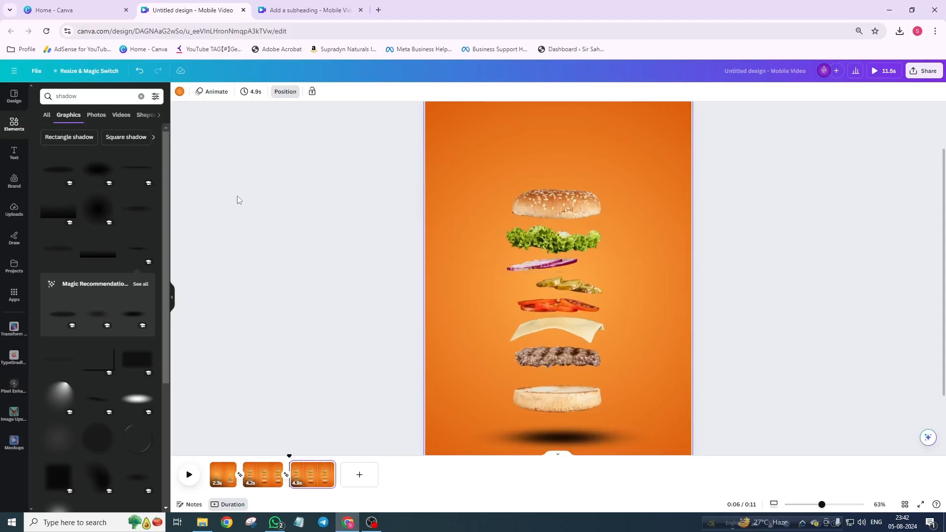
click(43, 91)
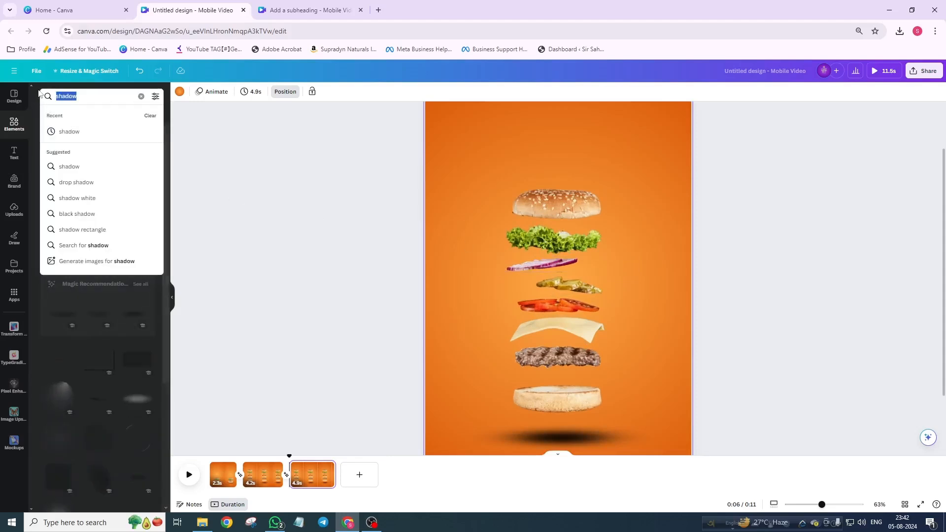
text(point)
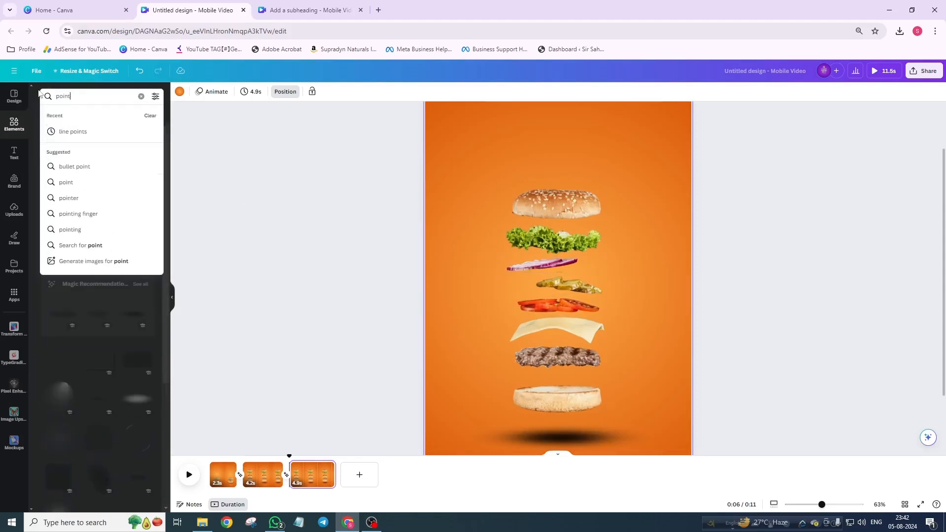
text( line)
key(Return)
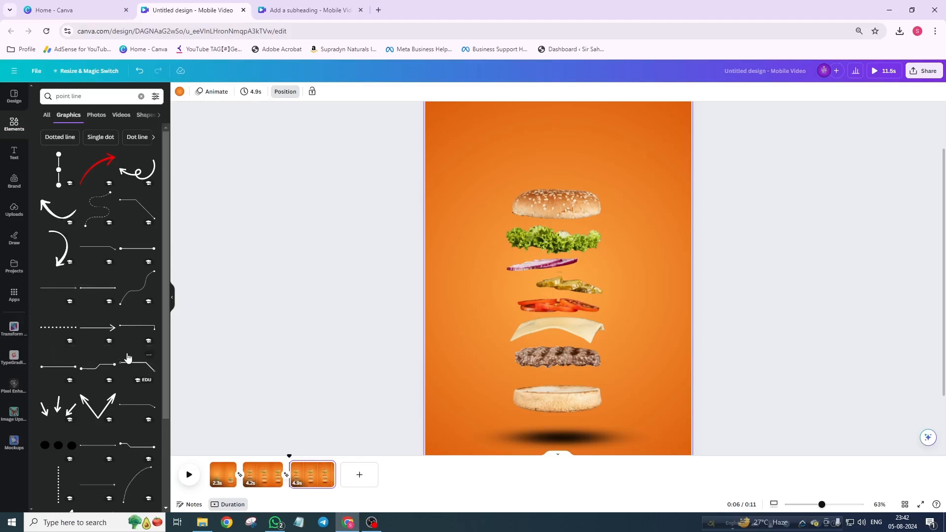
click(138, 330)
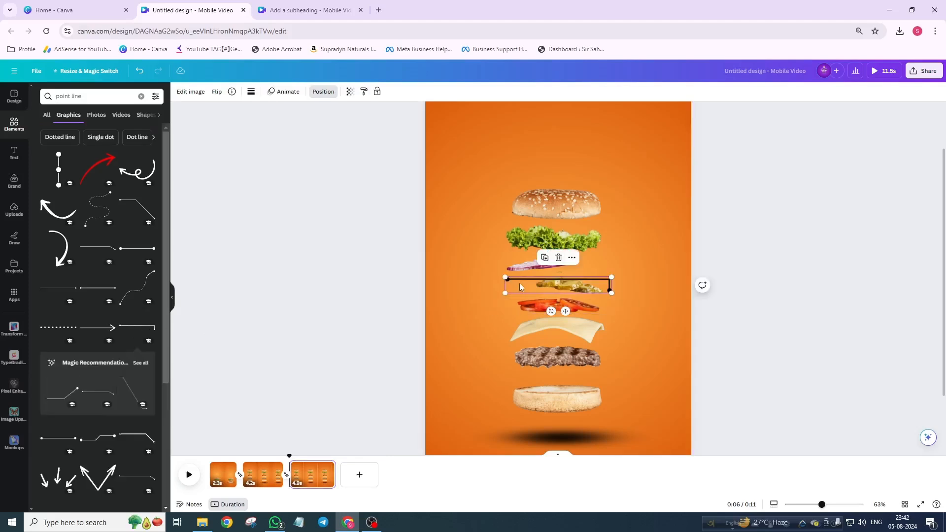
Recolour the pointer line white and flip it both vertically and horizontally
click(254, 97)
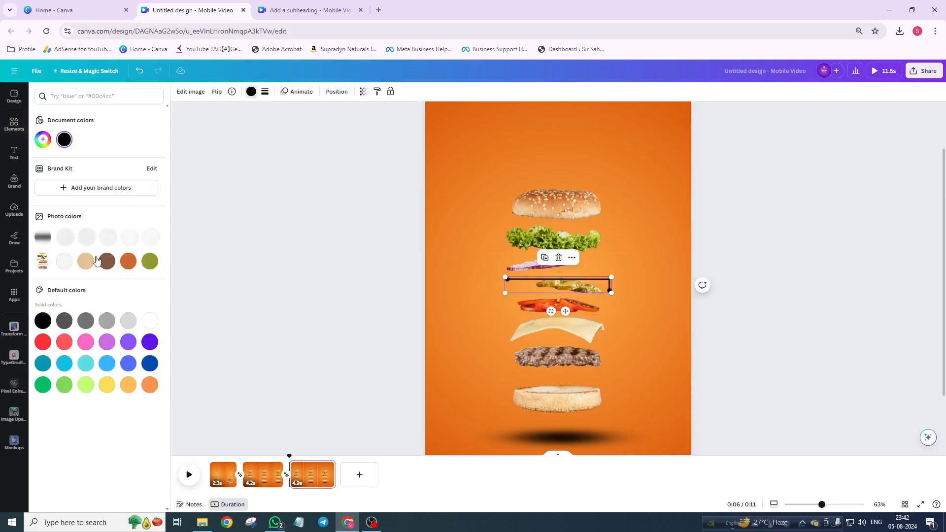
click(150, 322)
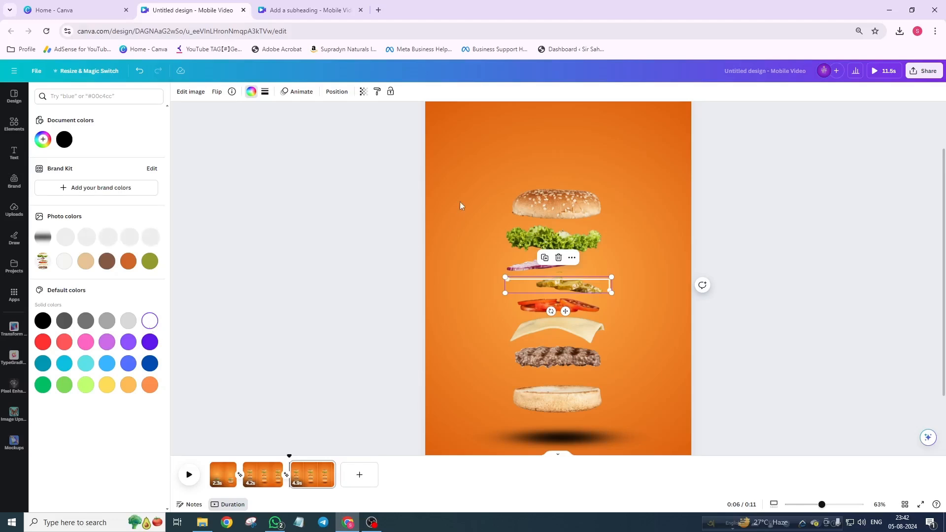
click(214, 93)
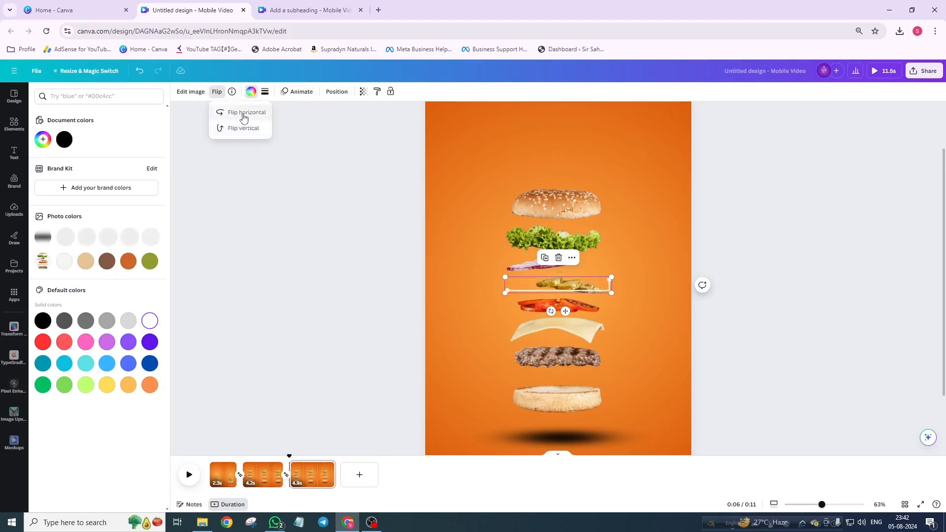
click(243, 113)
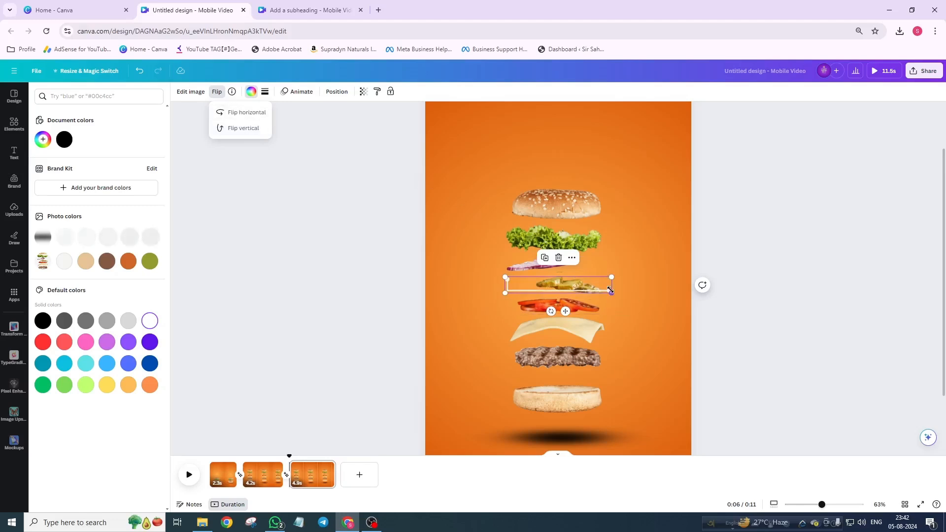
Shrink the white pointer line and place it on the top bun, with copies positioned at the lettuce and the onion
drag(610, 291, 581, 213)
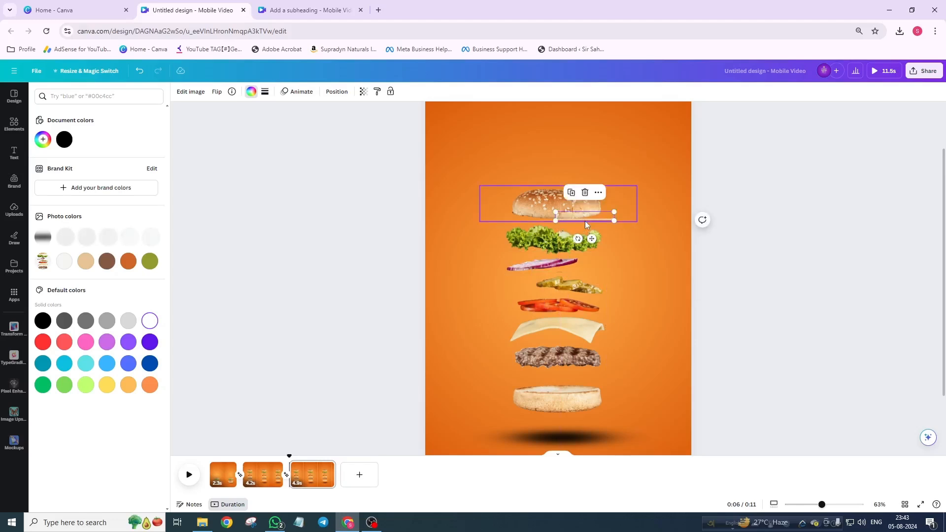
drag(590, 215, 586, 264)
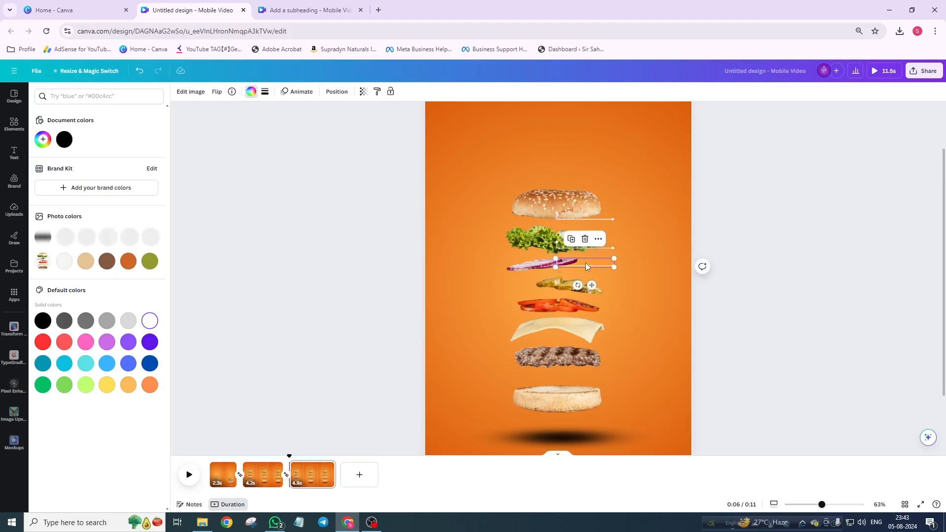
ctrl+scroll(585, 262, up, 5)
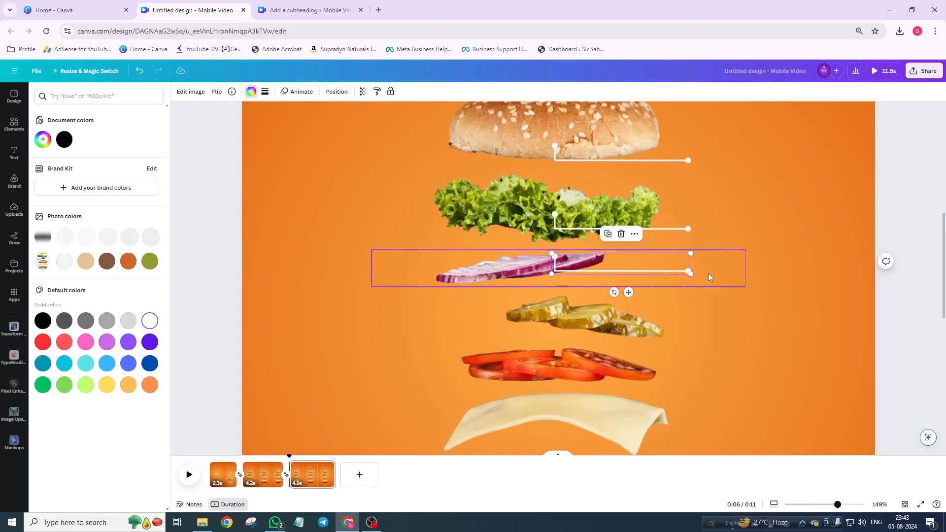
click(657, 271)
key(Down)
key(Down)
key(Down)
key(Down)
key(Down)
key(Down)
key(Down)
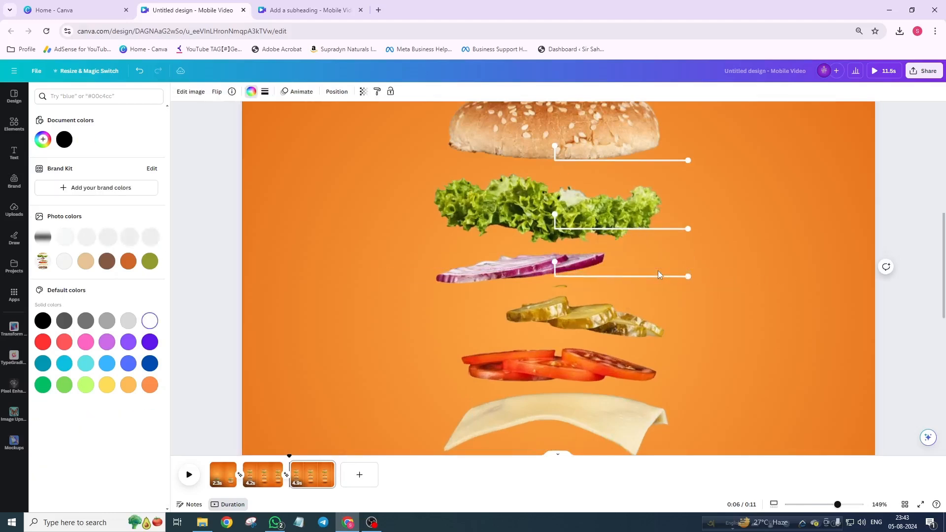
Place further copies of the pointer line at the pickles, tomatoes, cheese, patty and bottom bun
scroll(657, 271, down, 2)
drag(644, 173, 640, 278)
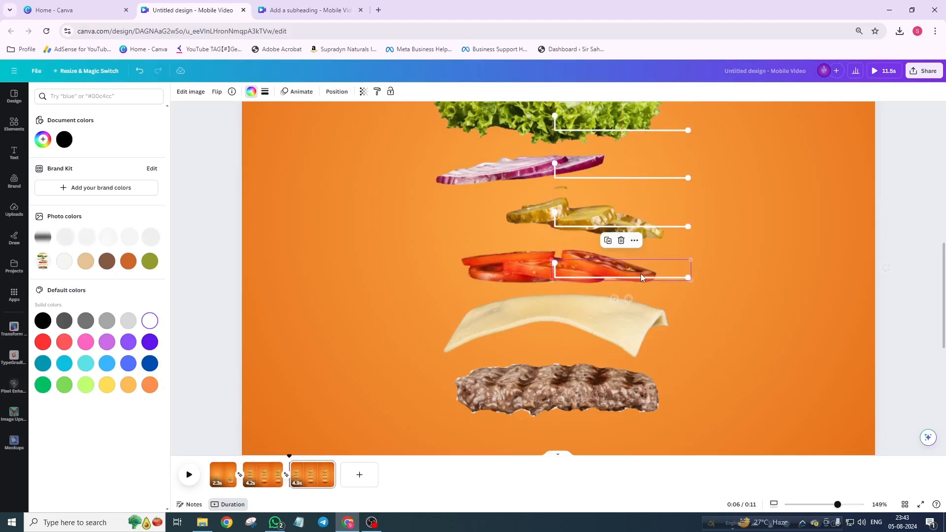
scroll(640, 273, down, 2)
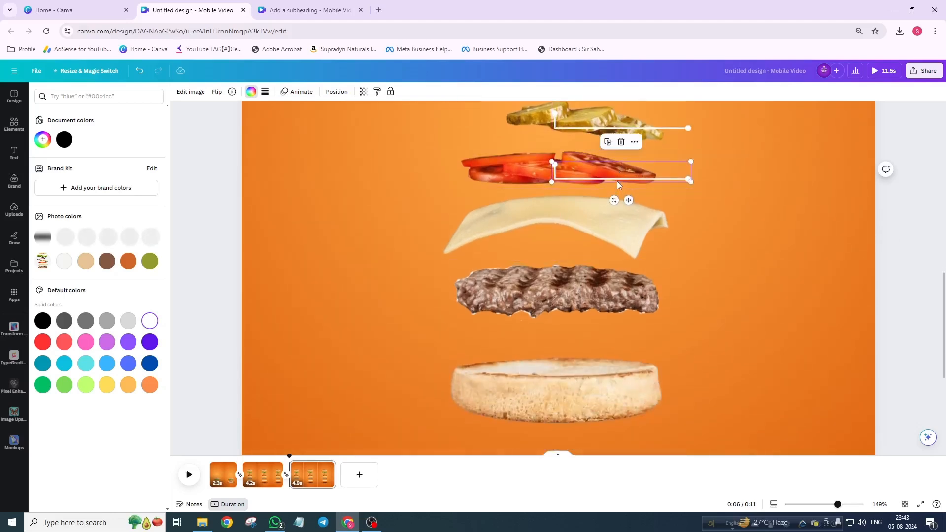
drag(617, 181, 616, 397)
scroll(595, 325, down, 5)
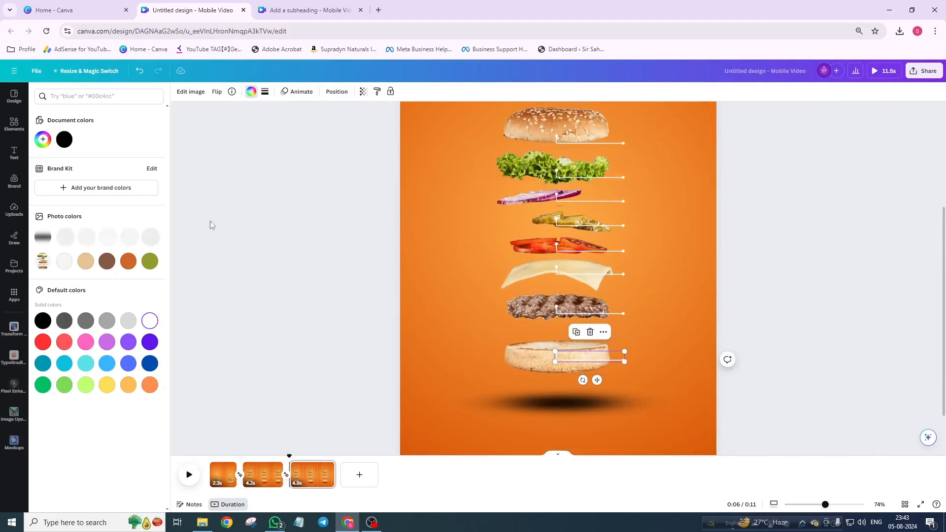
Add a subheading text box to the third page, place it beside the burger layers and shrink it to size 17.5
click(14, 152)
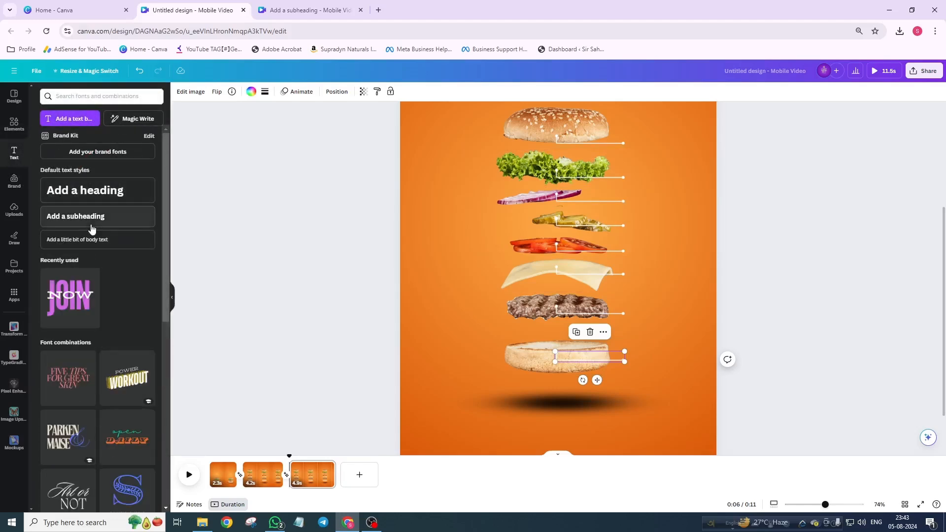
click(114, 219)
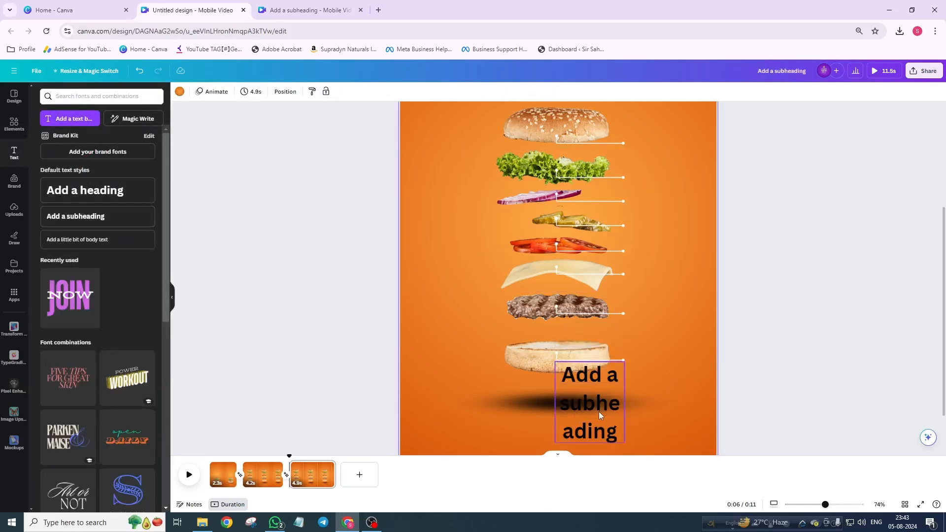
drag(598, 412, 463, 284)
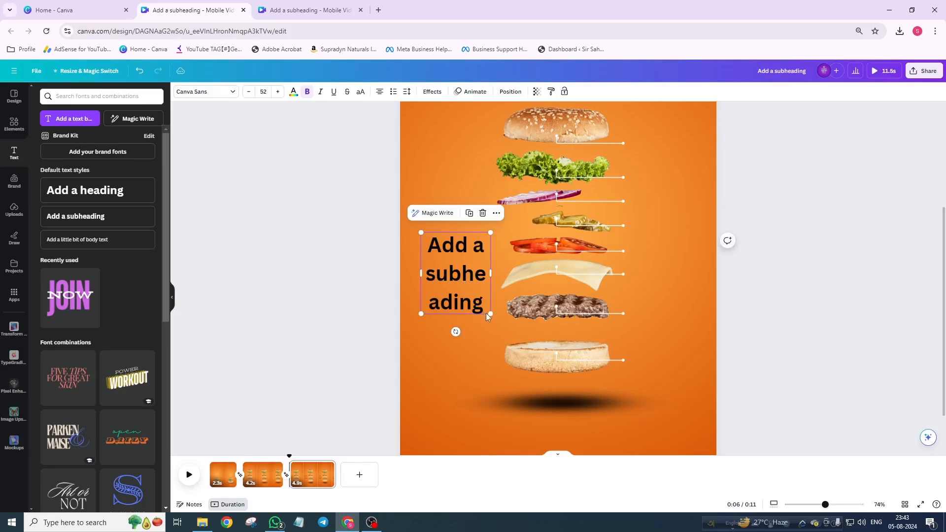
drag(491, 314, 449, 255)
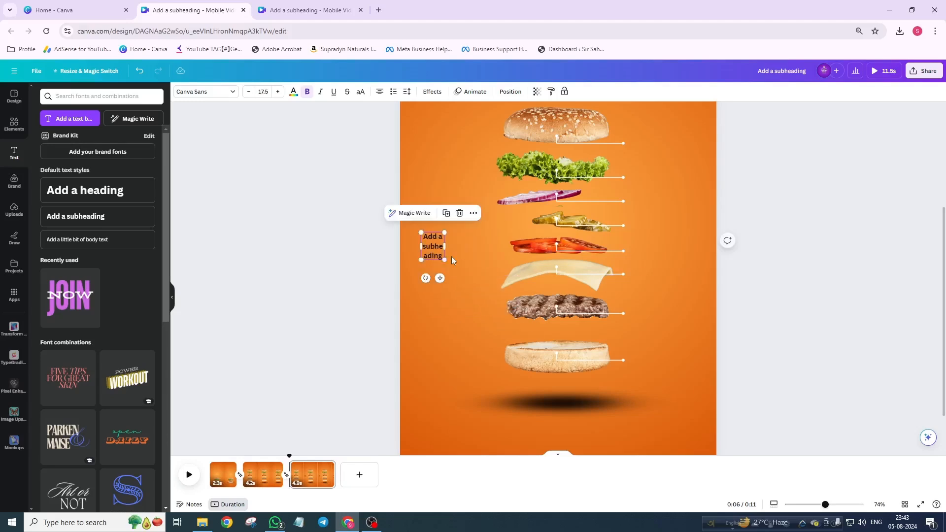
Widen the subheading box to fit one line and replace its text with "Soft Bread"
double_click(444, 246)
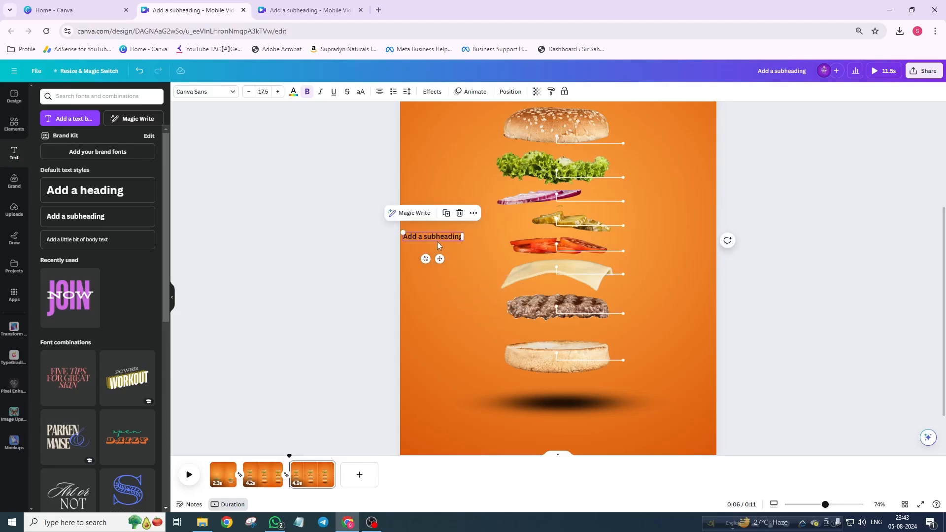
drag(428, 241, 436, 238)
double_click(437, 237)
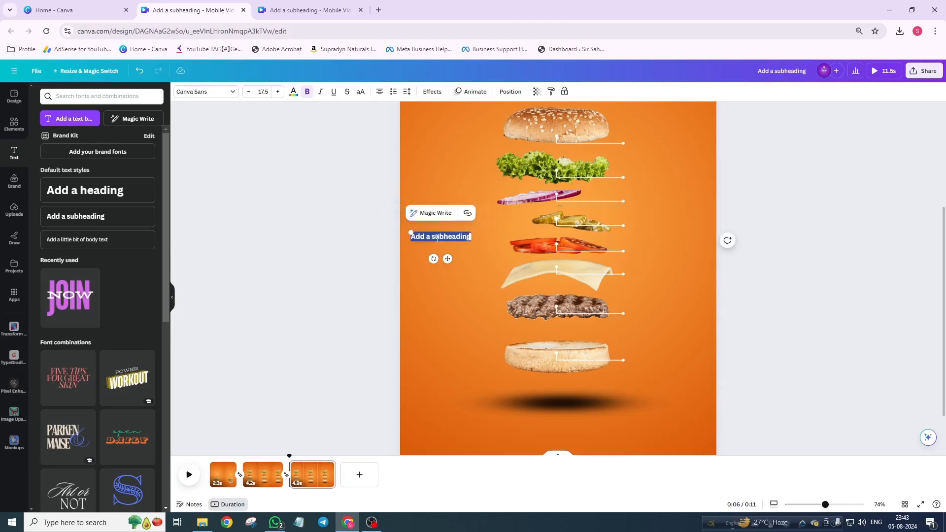
text(Bread)
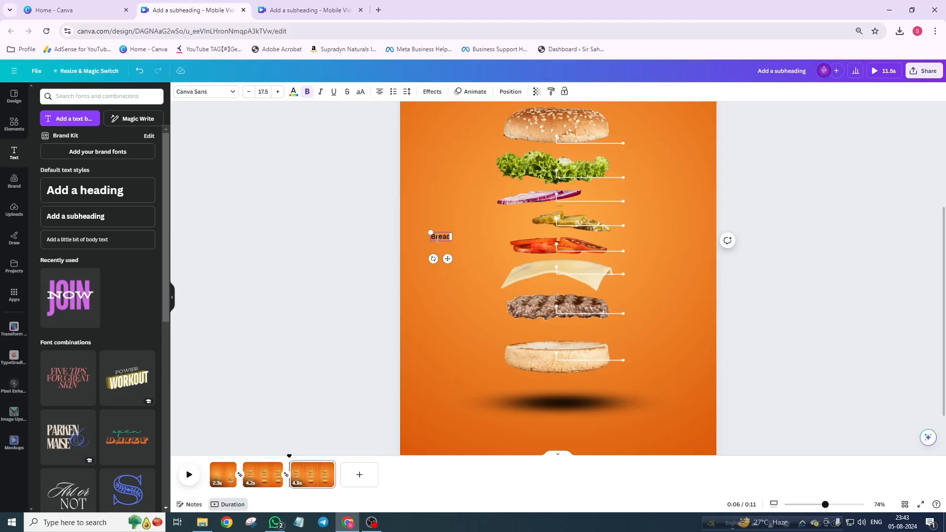
text(Soft)
click(438, 209)
click(438, 237)
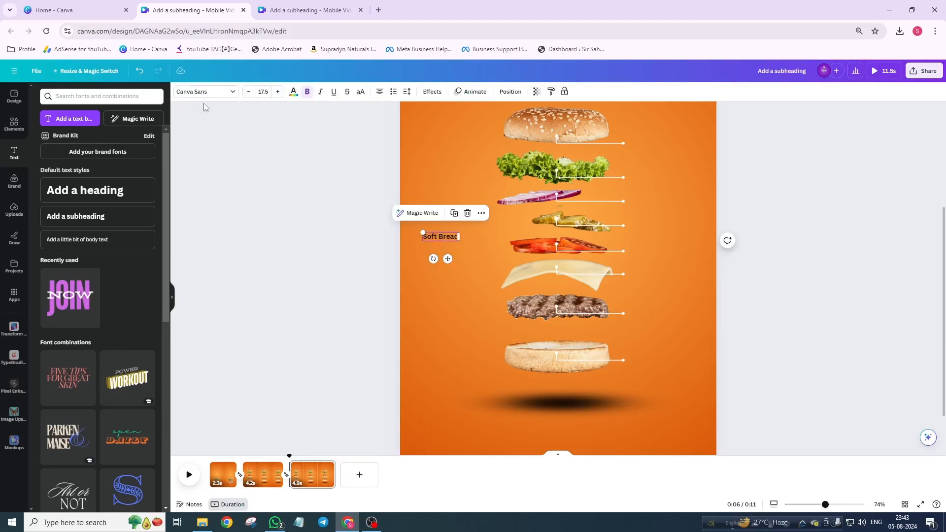
Set the "Soft Bread" label in white Quicksand and place it at the end of the top bun's pointer line
click(204, 93)
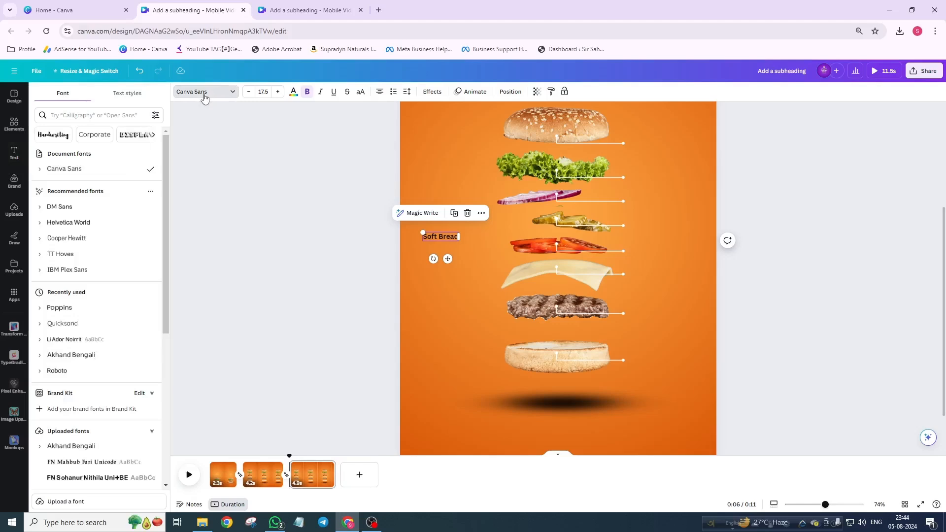
click(112, 246)
click(97, 327)
drag(447, 257, 664, 168)
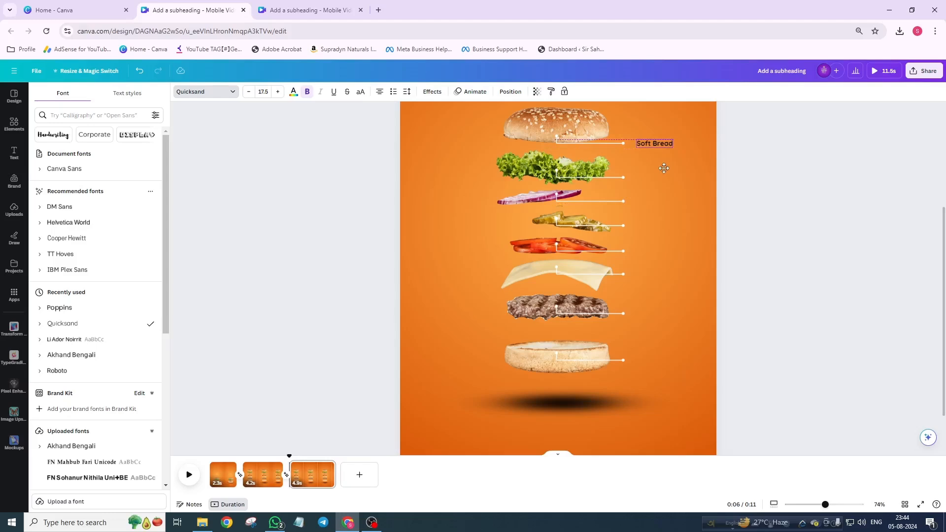
click(294, 91)
click(85, 139)
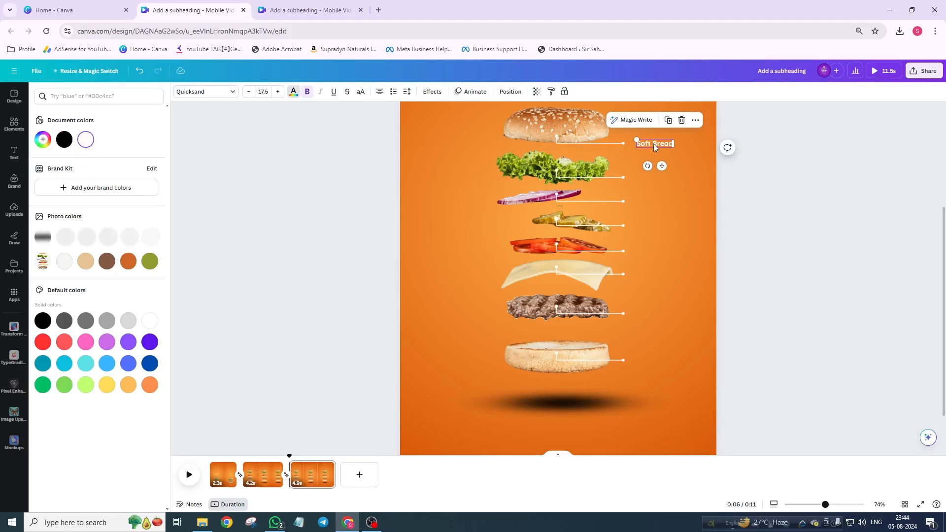
Place a copy of the "Soft Bread" label at the end of the lettuce pointer line
drag(653, 143, 651, 178)
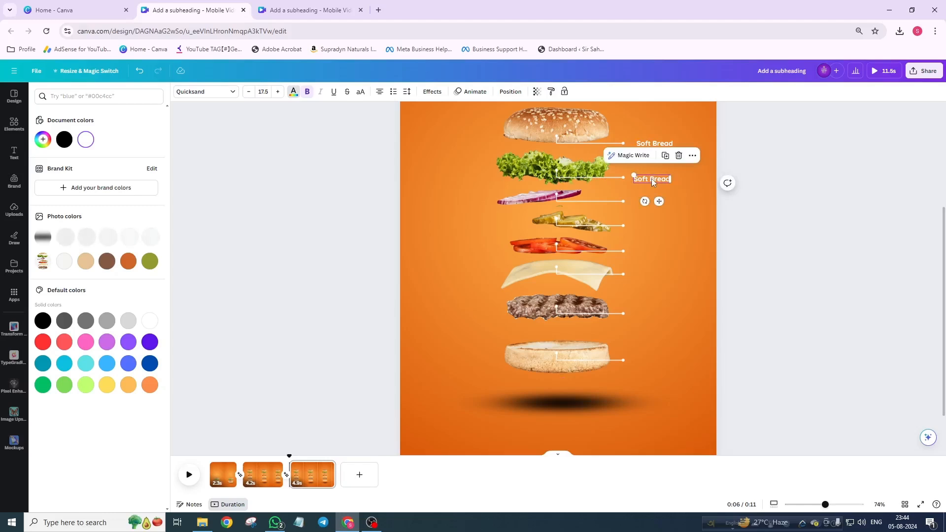
click(649, 170)
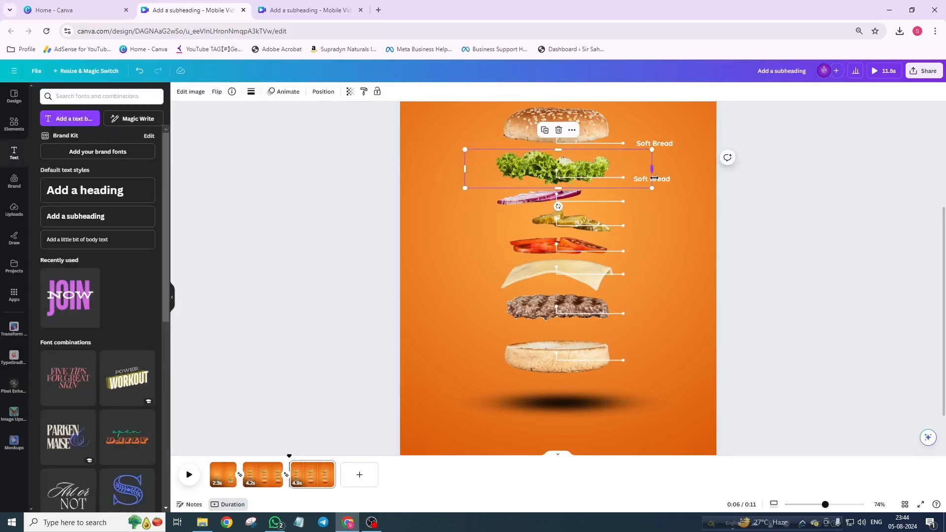
click(660, 179)
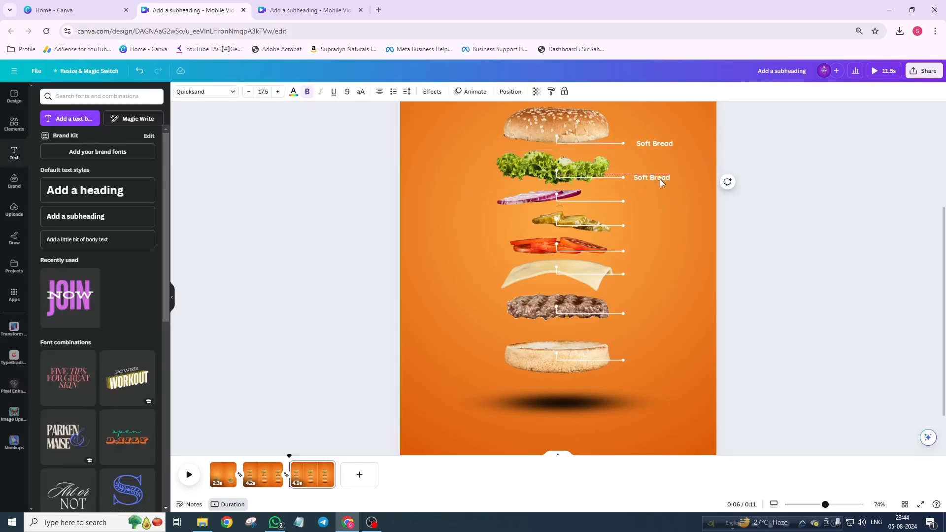
Apply the Baseline text animation to the top bun's "Soft Bread" label and delete the unanimated copy beside the lettuce
click(646, 145)
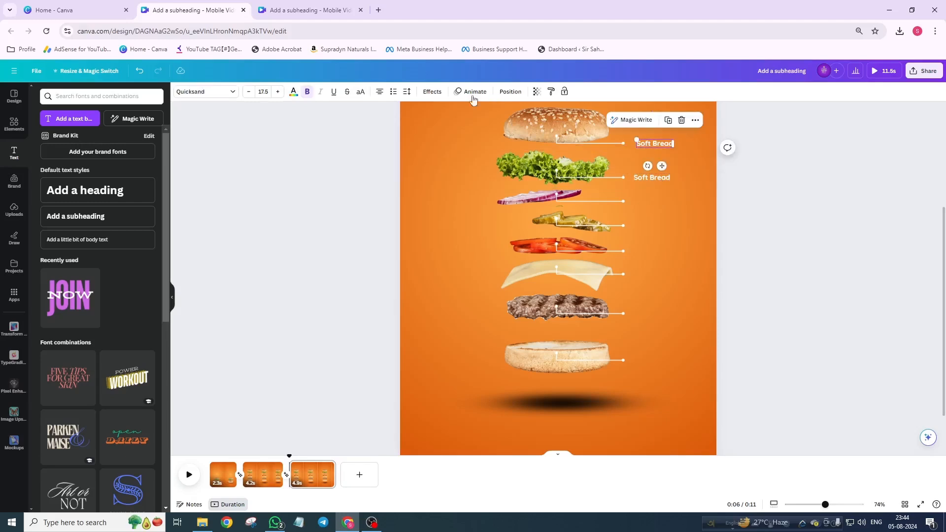
click(454, 94)
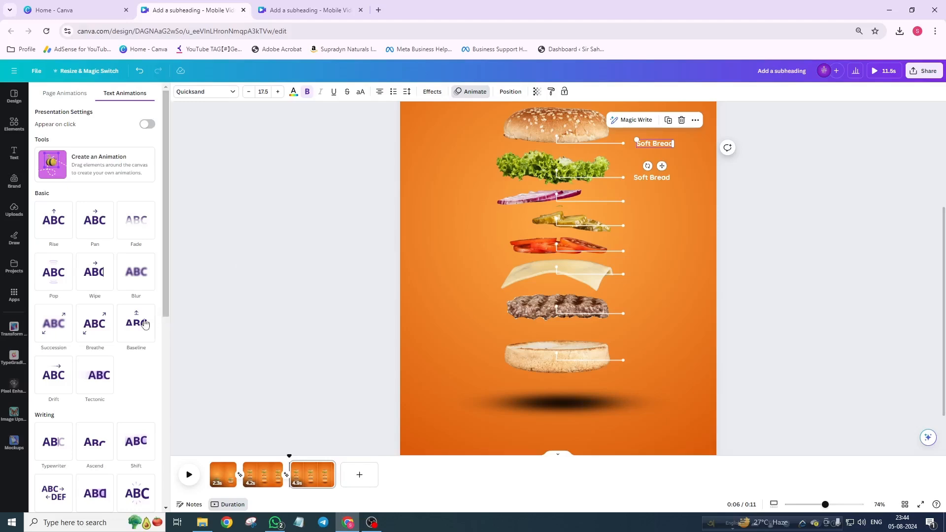
click(126, 333)
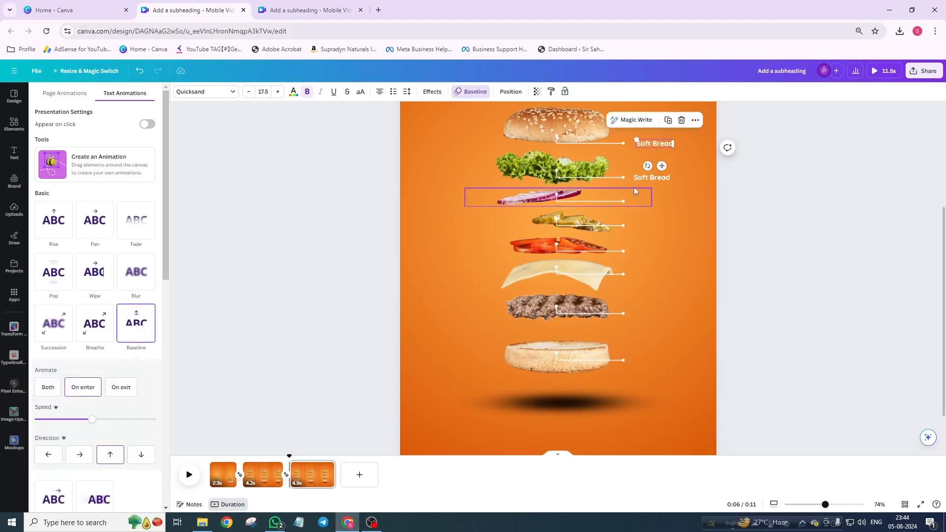
click(660, 177)
click(677, 156)
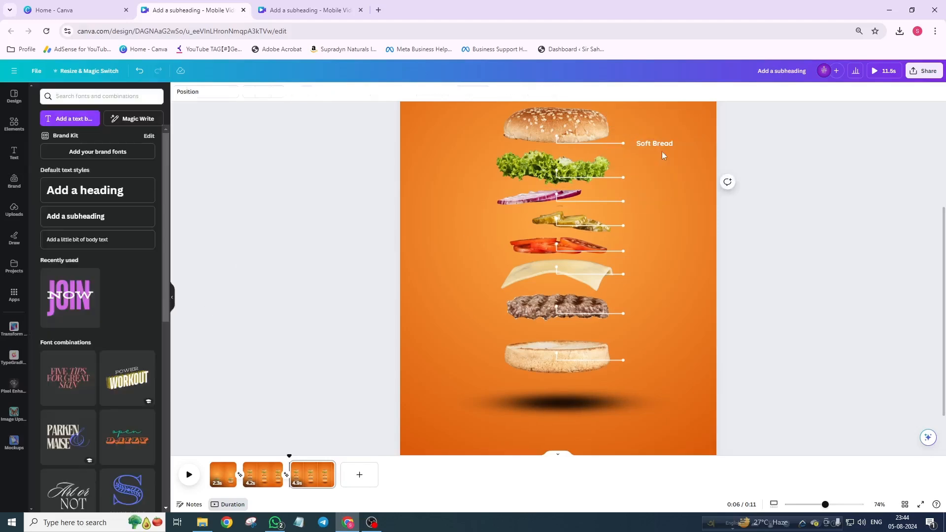
Copy the animated "Soft Bread" label to the lettuce pointer line and change its text to "Latuce"
click(653, 146)
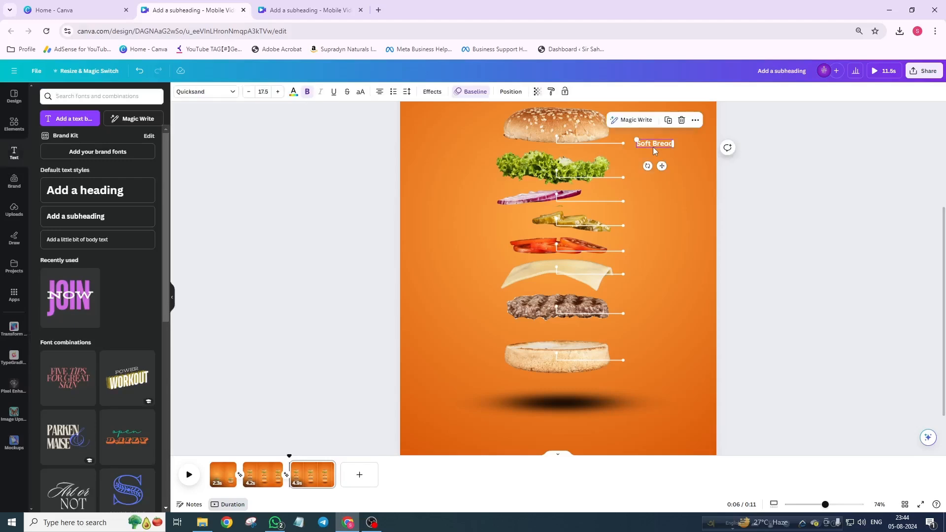
drag(653, 147, 653, 182)
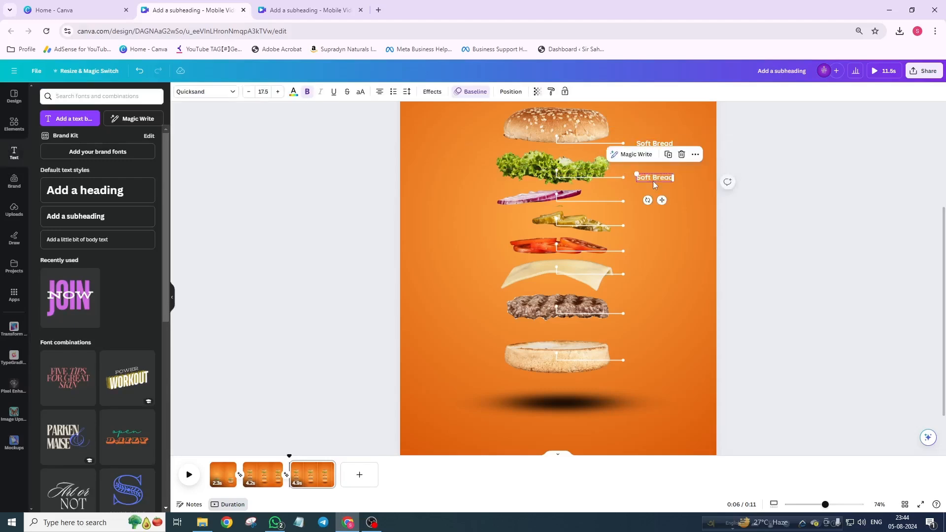
double_click(651, 178)
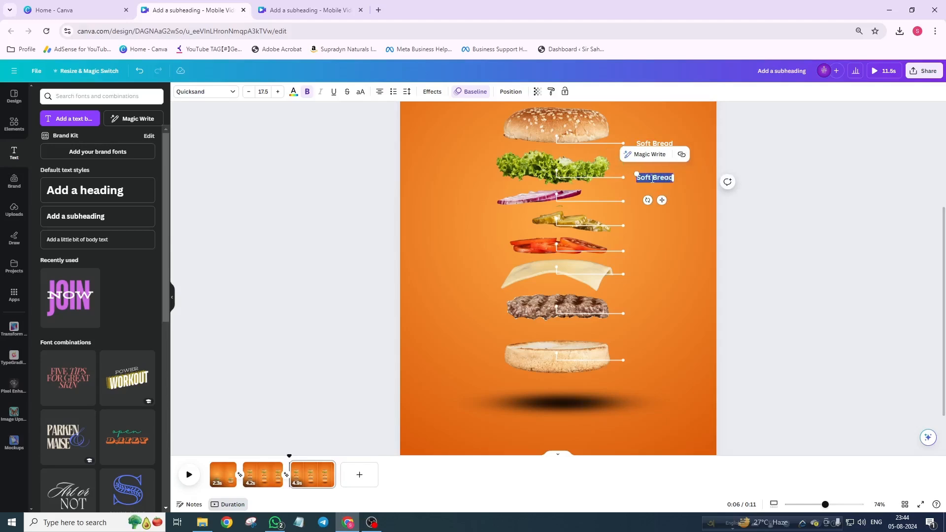
text(Lattuce)
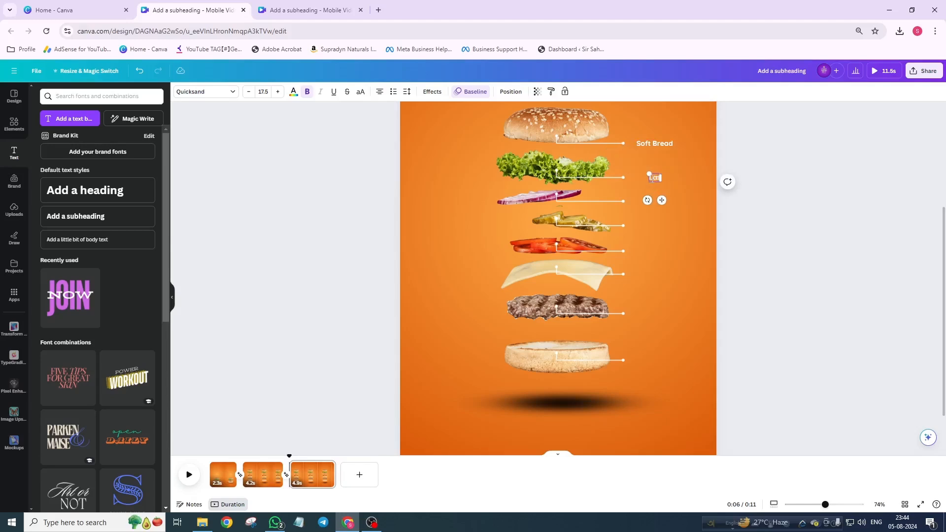
click(693, 188)
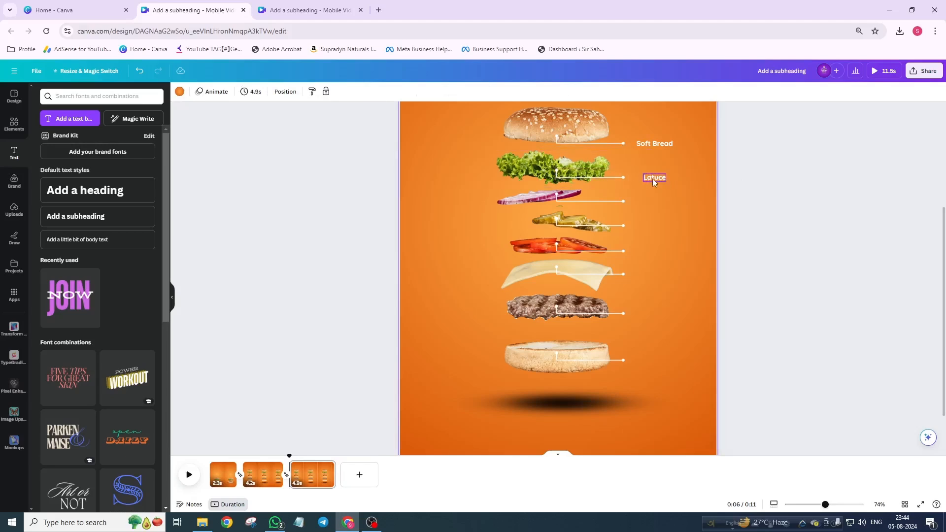
Copy the "Latuce" label to the onion pointer line and change its text to "Onion"
click(652, 179)
drag(652, 179, 652, 202)
double_click(653, 202)
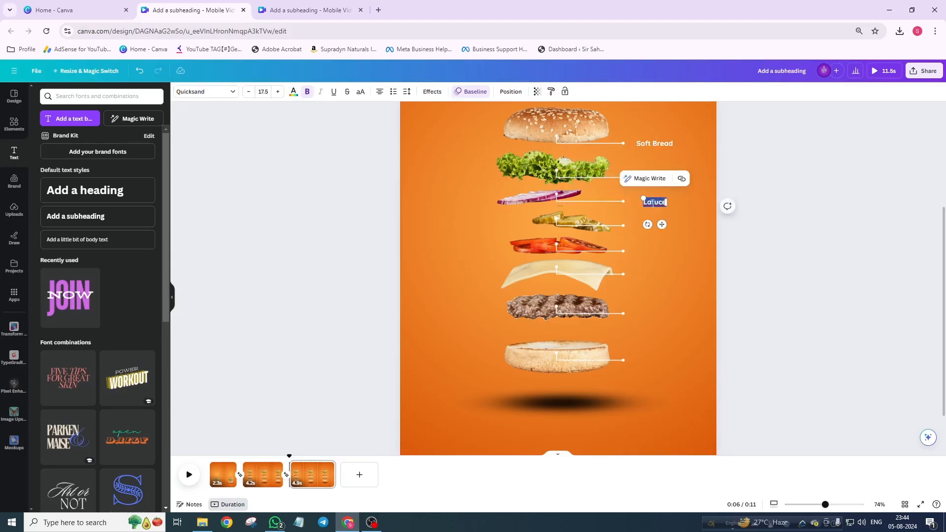
text(Onio)
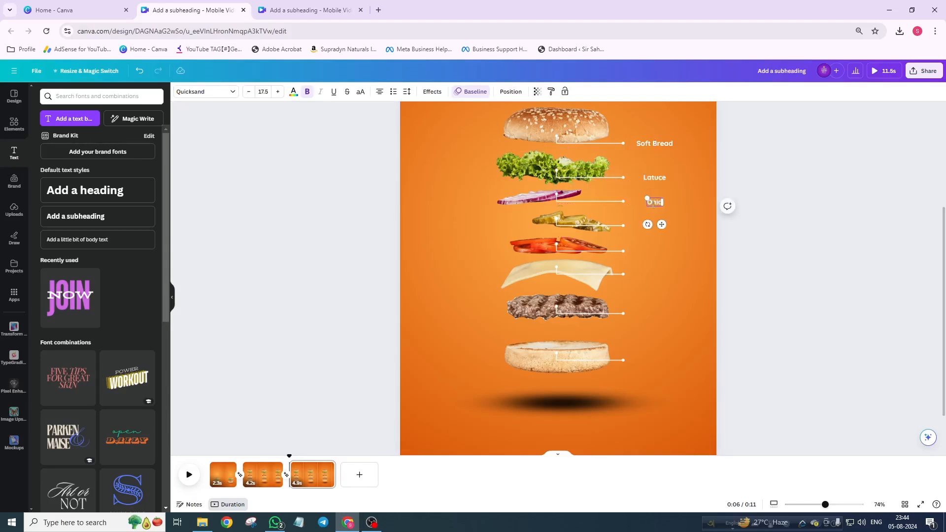
text(n)
click(693, 205)
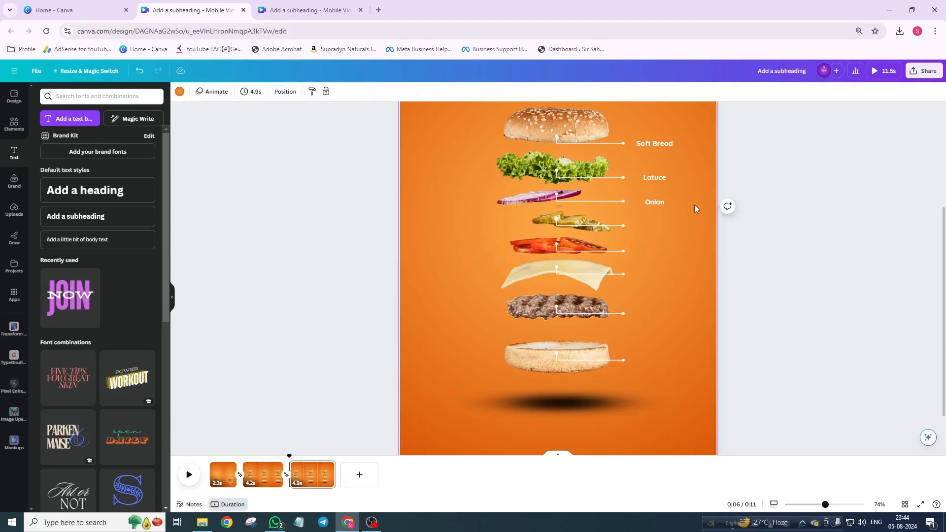
Move the "Onion" label to the pickles' pointer line and change its text to "Olive"
click(655, 205)
drag(654, 205, 652, 228)
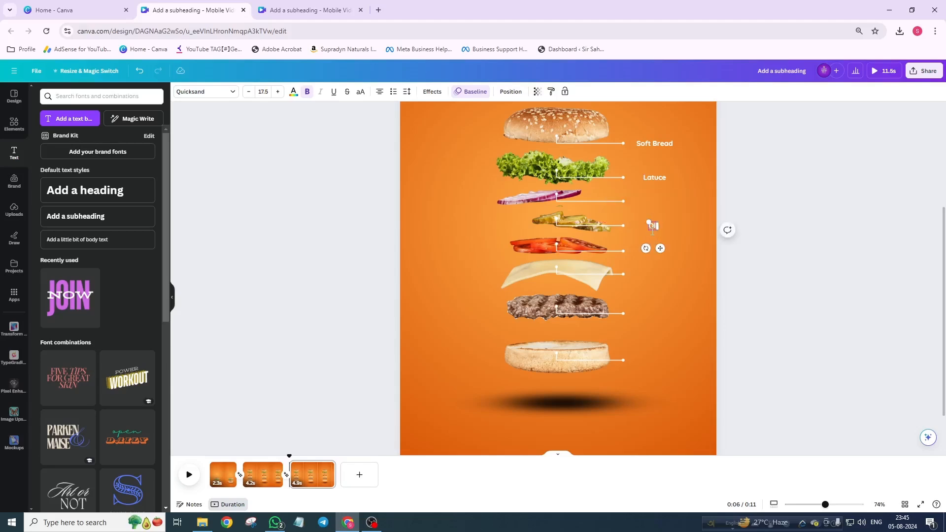
text(ive)
click(673, 230)
Copy the "Olive" label to the tomato pointer line and change its text to "Tomatto"
click(655, 226)
drag(655, 226, 655, 253)
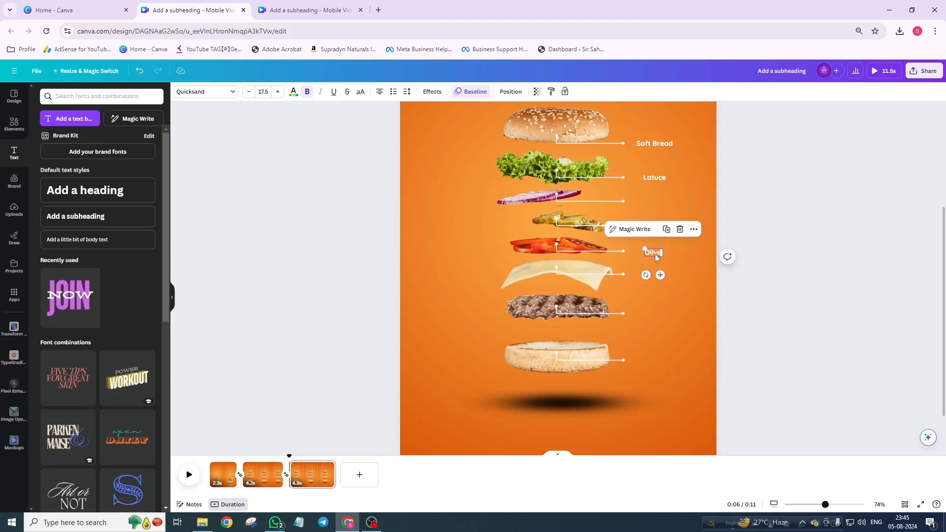
double_click(654, 252)
key(BackSpace)
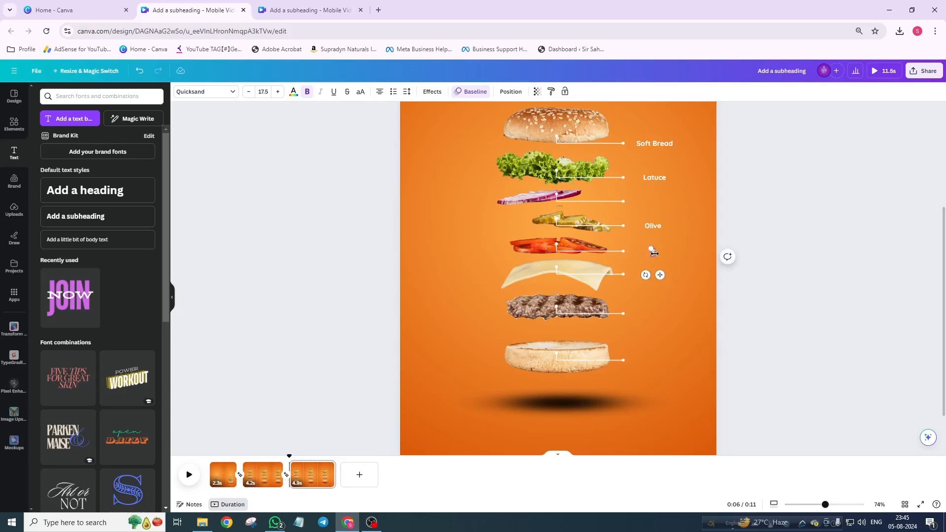
text(Tomatto)
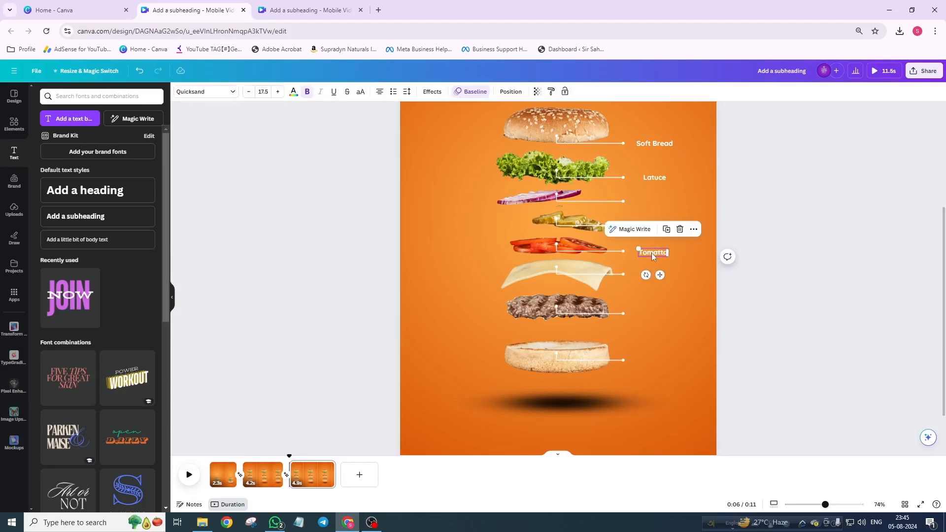
Move the "Tomatto" label to the cheese pointer line and change its text to "Chese"
drag(651, 253, 655, 272)
double_click(655, 271)
key(BackSpace)
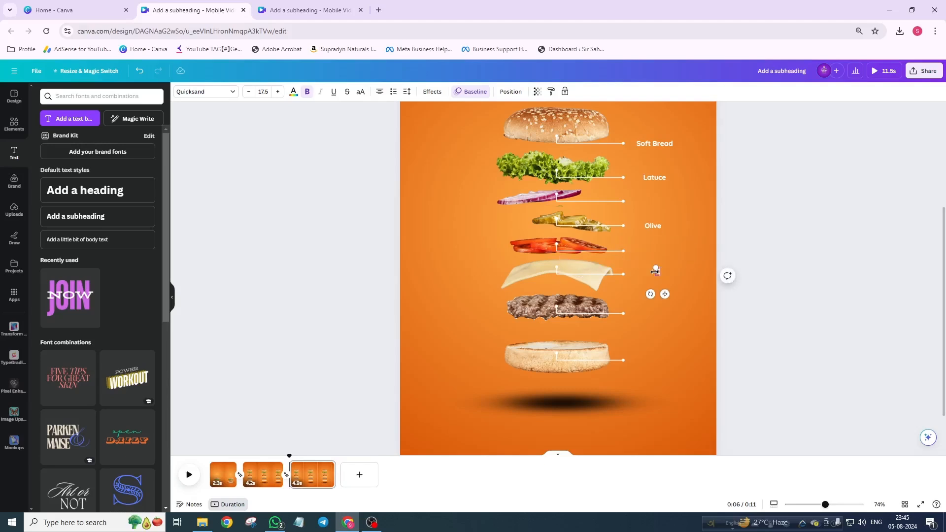
text(Cease)
click(657, 271)
key(BackSpace)
text(he)
key(Delete)
click(678, 293)
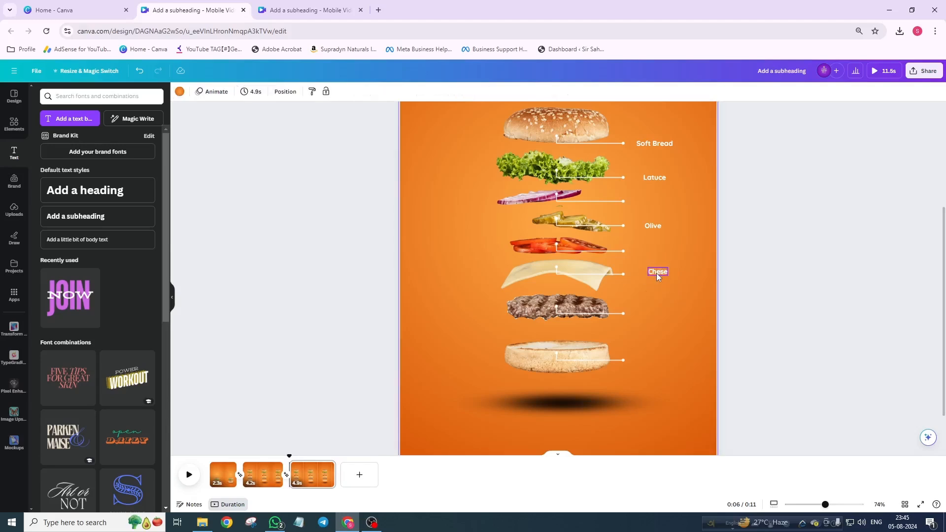
Copy the "Chese" label to the patty's pointer line and change its text to "Chicken"
drag(656, 273, 652, 315)
double_click(652, 315)
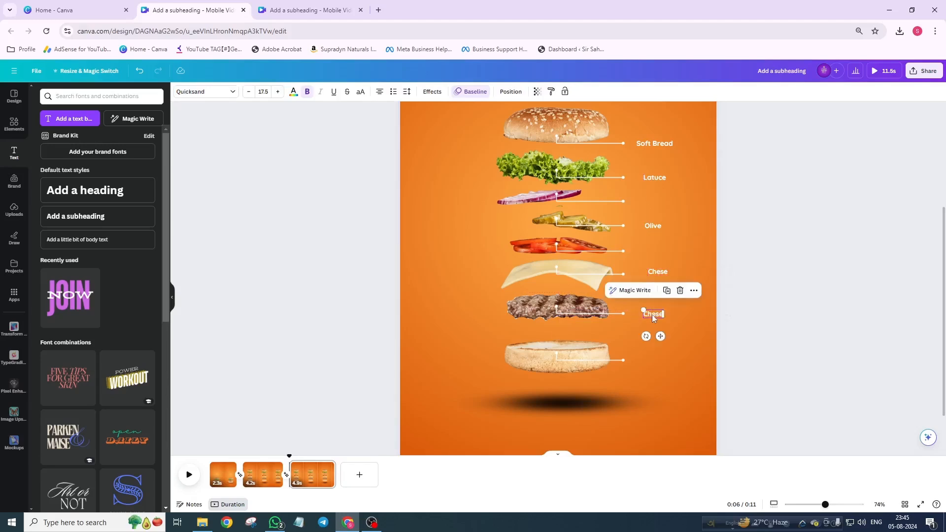
text(Chicken)
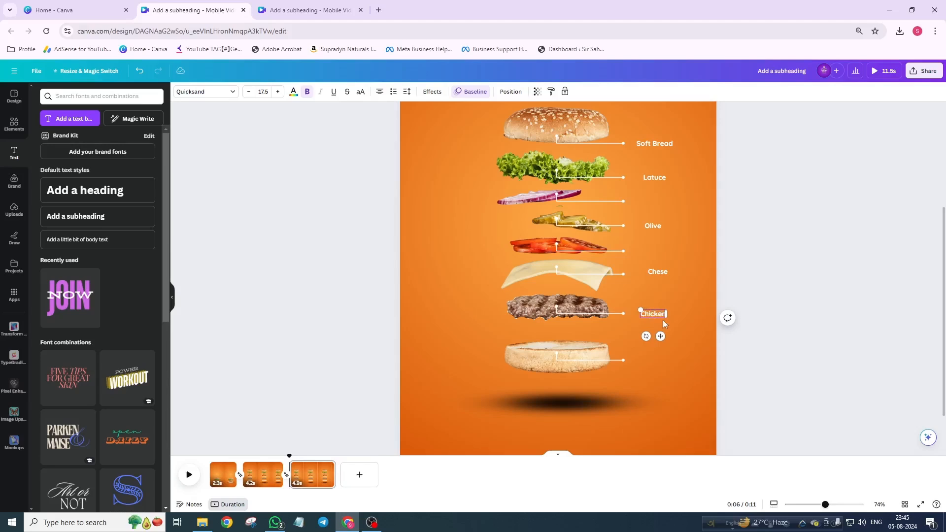
click(663, 320)
click(657, 316)
drag(657, 318, 658, 362)
key(ctrl+z)
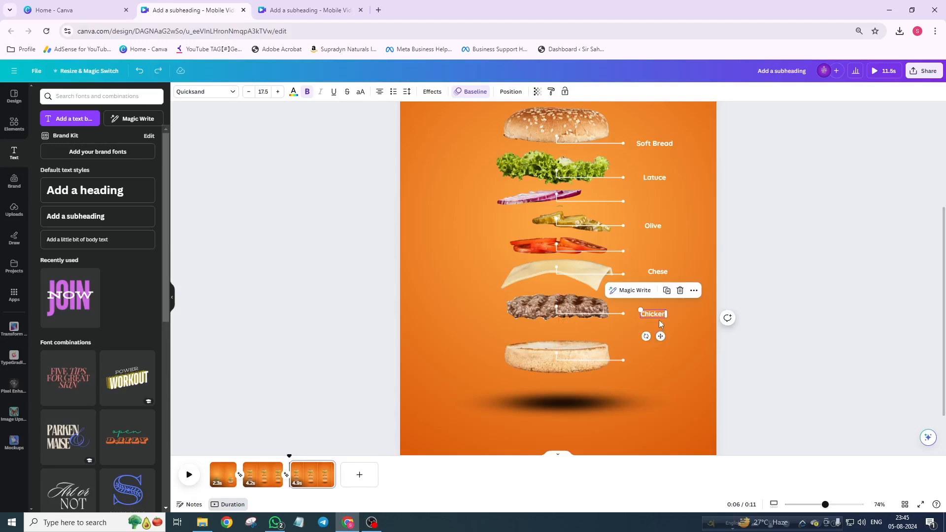
Copy the "Chicken" label to the bottom bun's pointer line and change its text to "Bread Layer"
drag(658, 312, 658, 359)
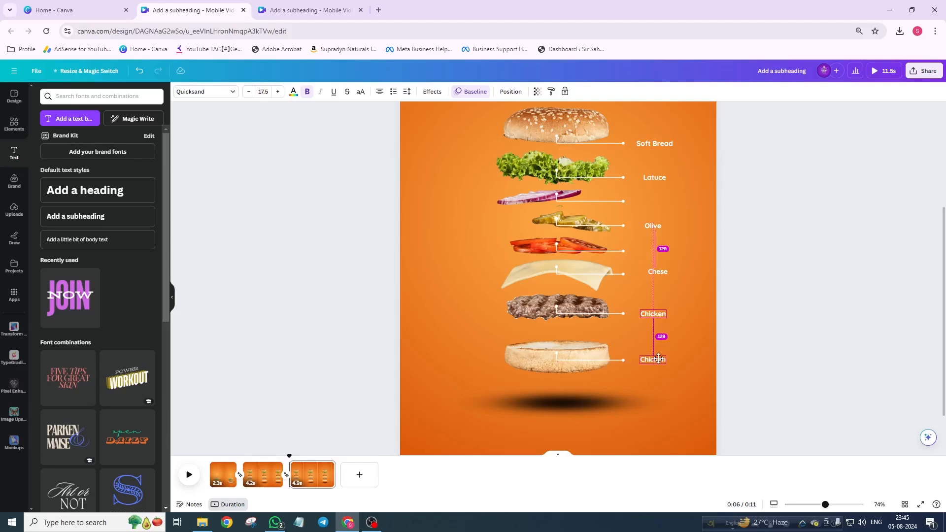
double_click(658, 359)
text(Bread)
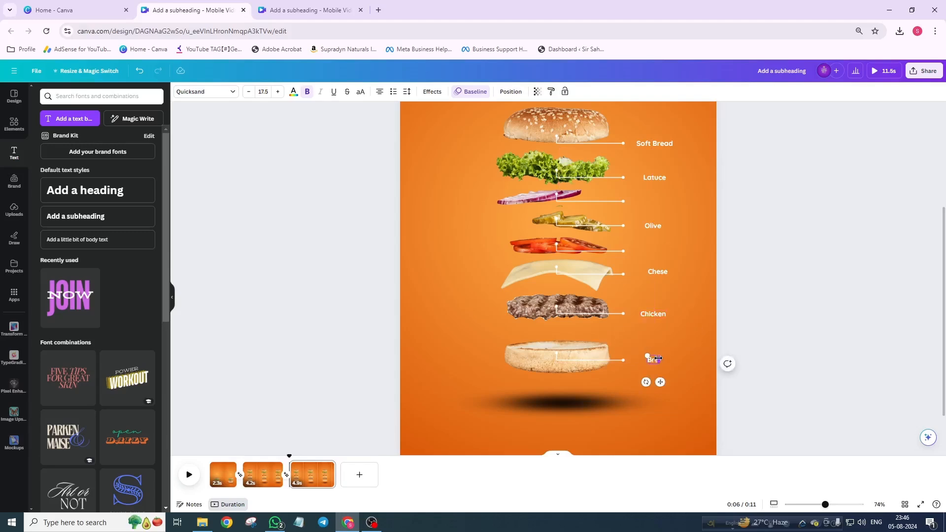
text( Layer)
Align all the ingredient text labels, from "Soft Bread" to "Bread Layer", along their left edges
drag(686, 141, 659, 382)
click(510, 92)
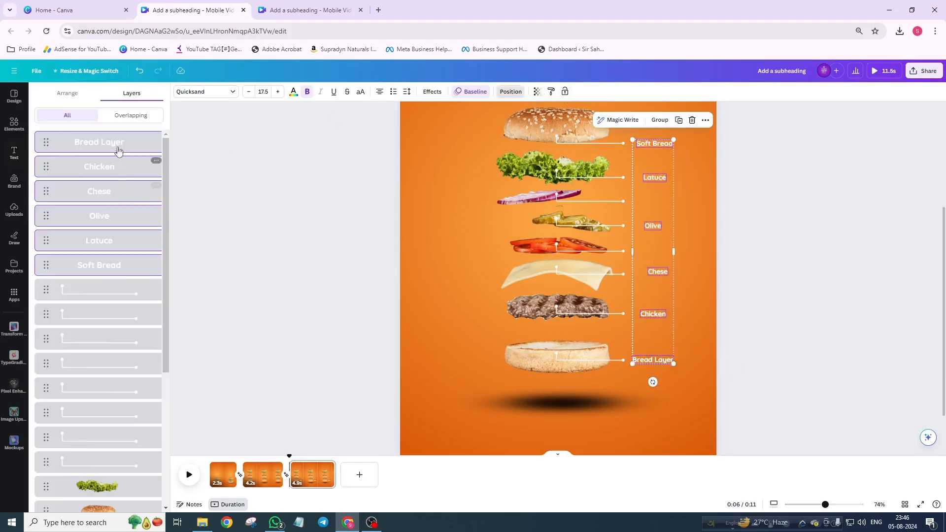
click(68, 93)
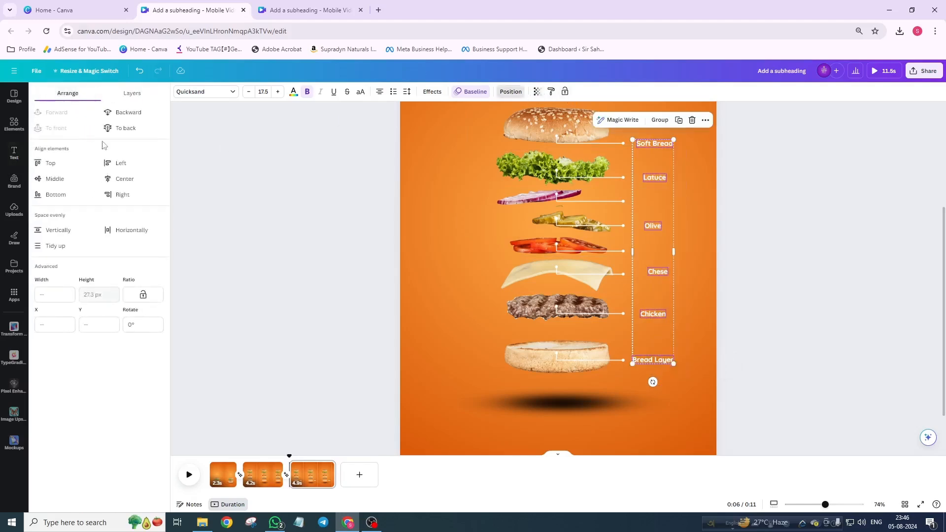
click(121, 169)
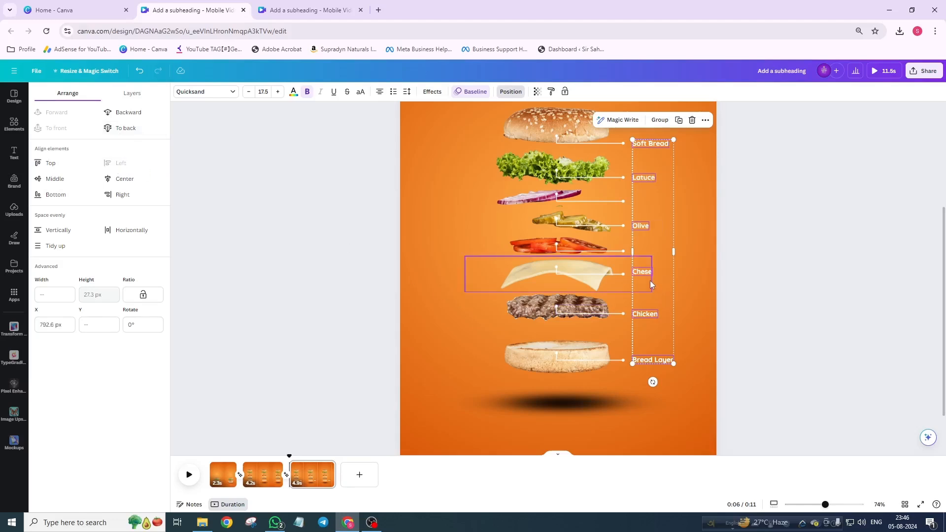
click(679, 277)
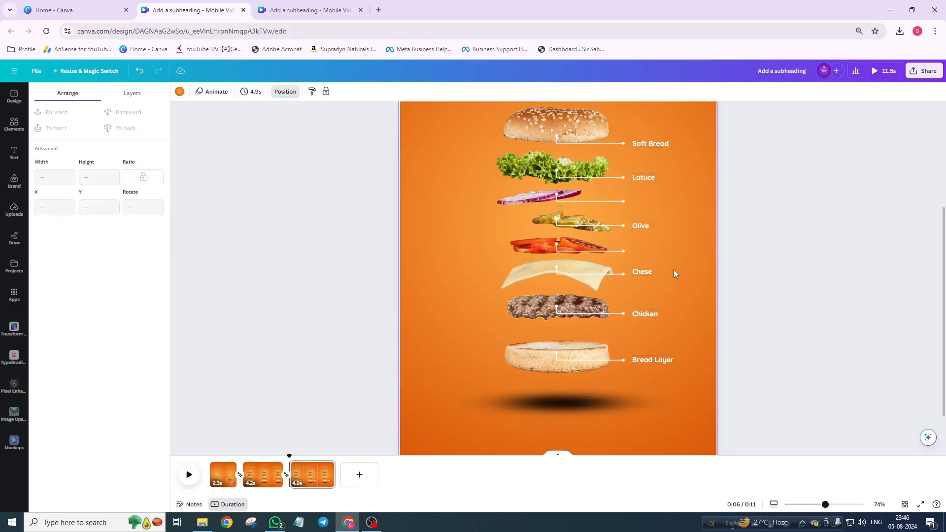
Copy the "Chese" label to the tomato slices' pointer line and change its text to "Tomatto"
scroll(674, 272, up, 3)
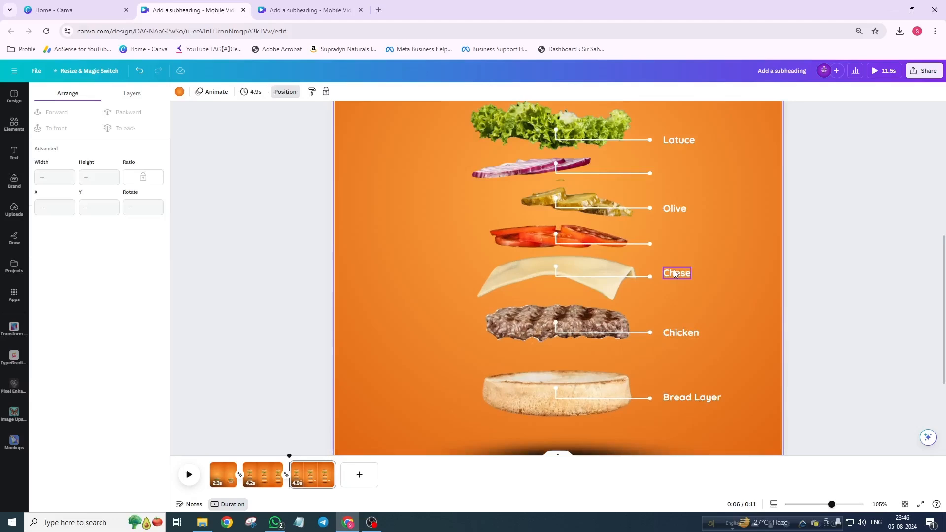
drag(675, 273, 675, 245)
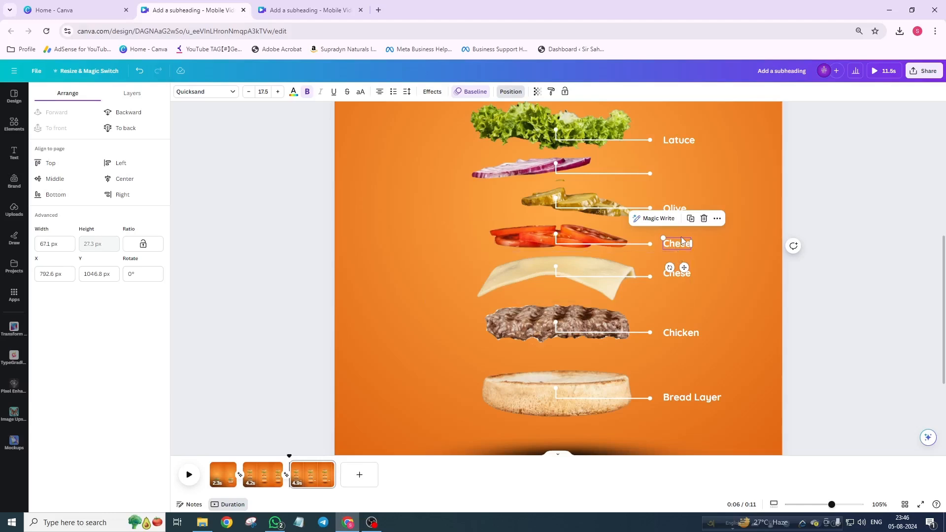
double_click(681, 246)
text(Tomatt)
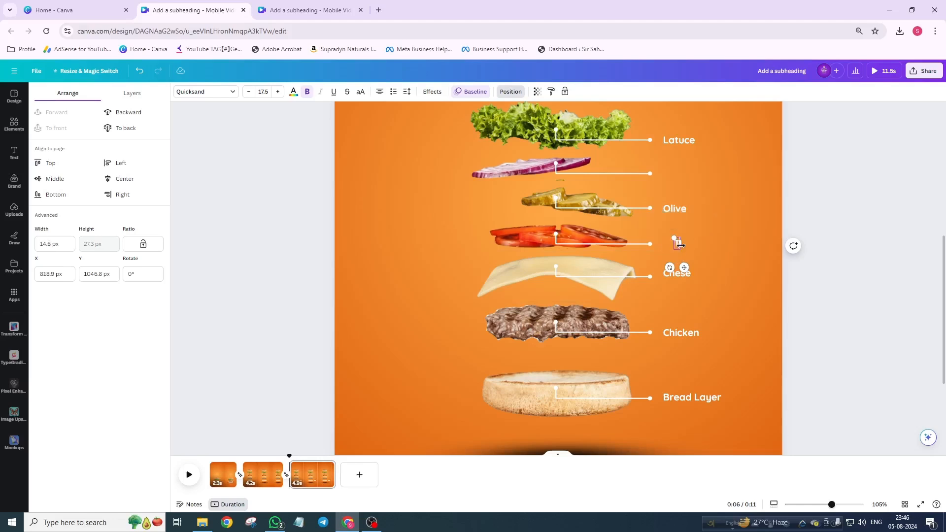
text(a)
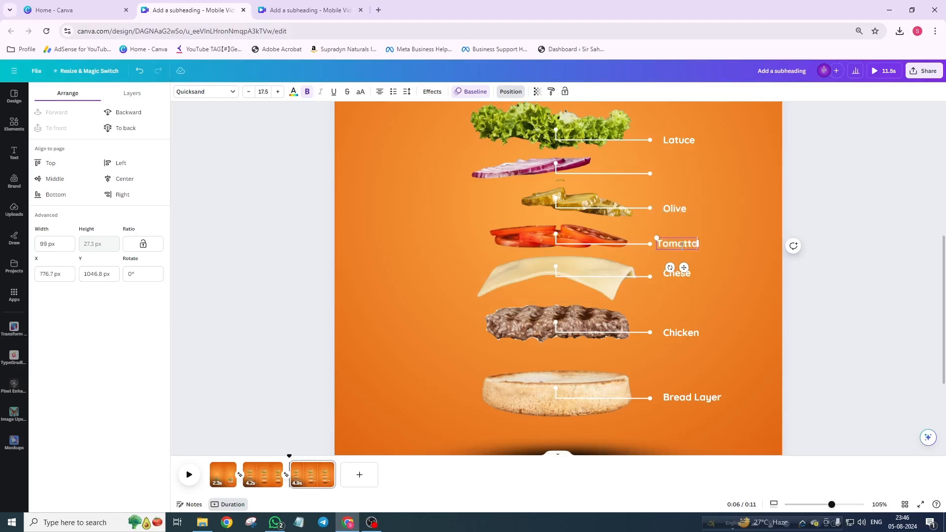
key(BackSpace)
text(o)
key(Escape)
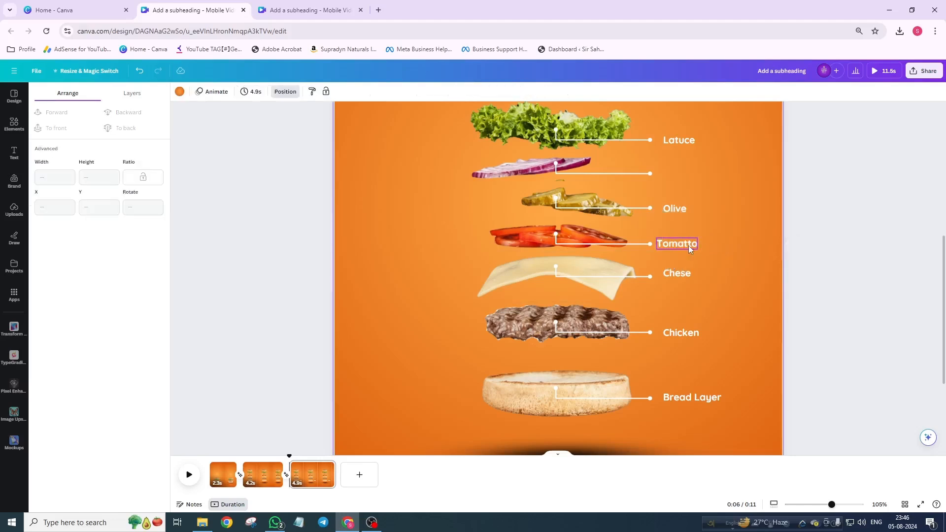
Nudge the "Tomatto" label right to X 790.6 px, in line with the left edges of the other labels
drag(687, 245, 688, 247)
key(Right)
key(Right)
key(Right)
key(Right)
key(Right)
key(Right)
key(Right)
key(Right)
key(Right)
key(Right)
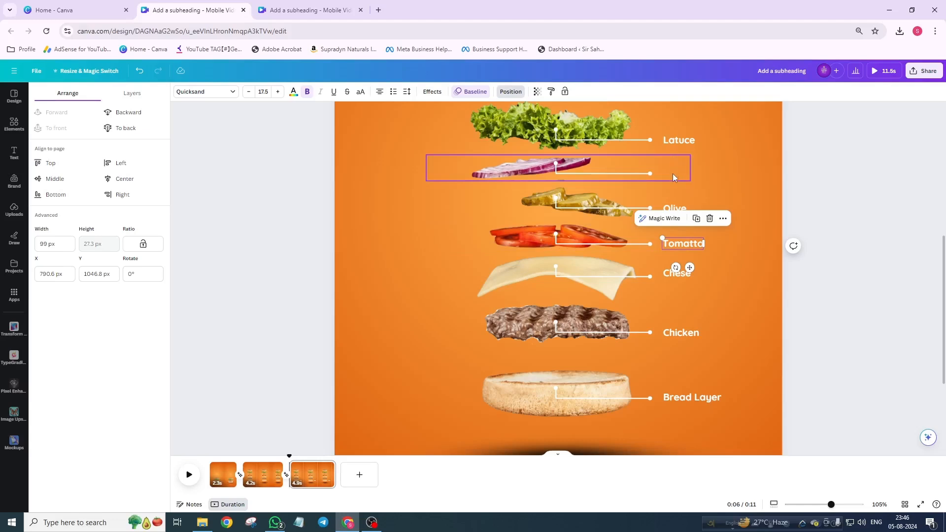
Copy the "Tomatto" label to the onion slices' pointer line and change its text to "Onion"
scroll(672, 173, up, 1)
scroll(672, 182, down, 1)
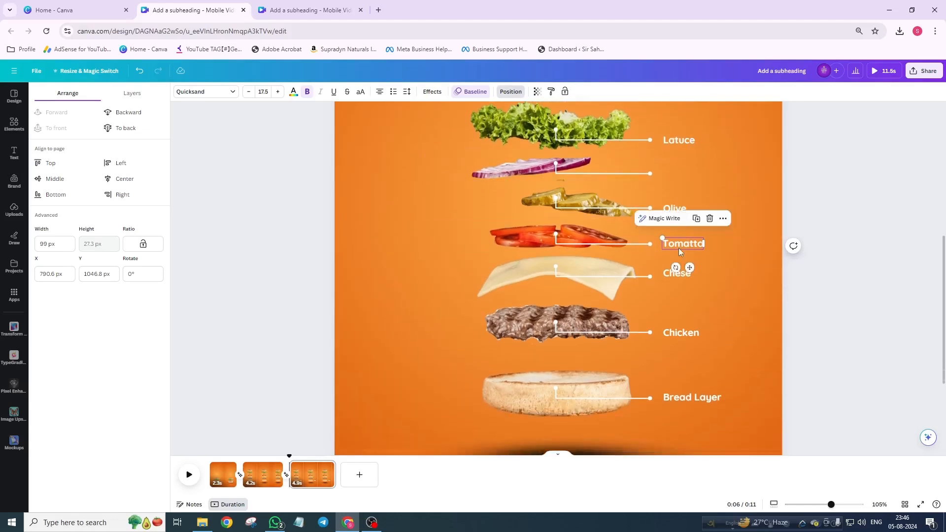
drag(681, 244, 681, 178)
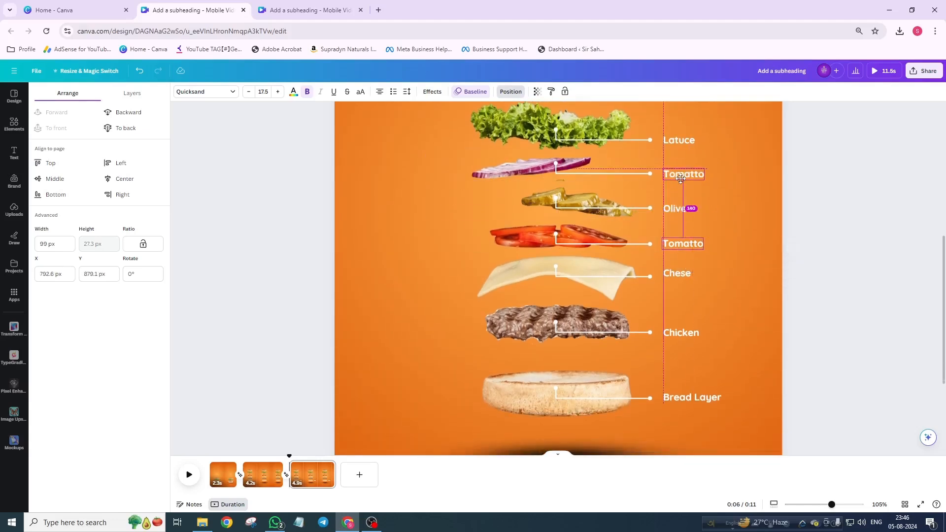
double_click(682, 175)
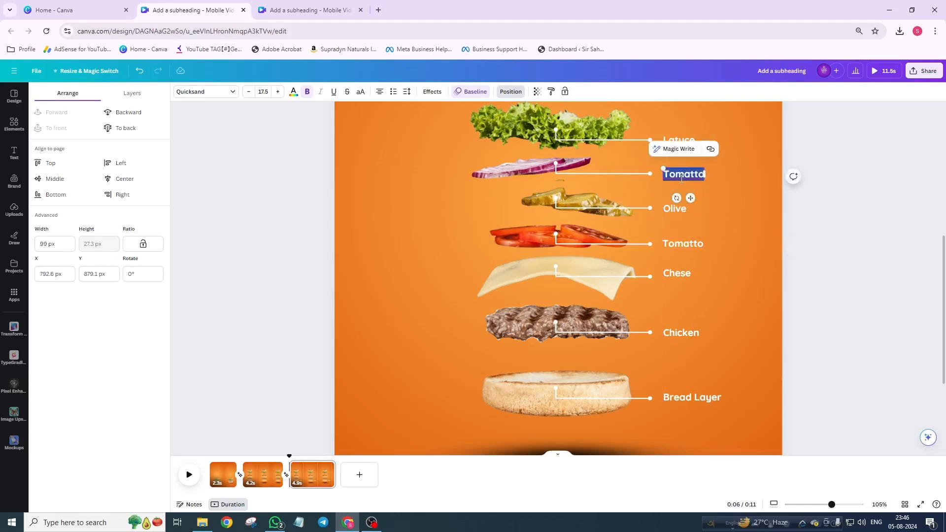
text(Onion)
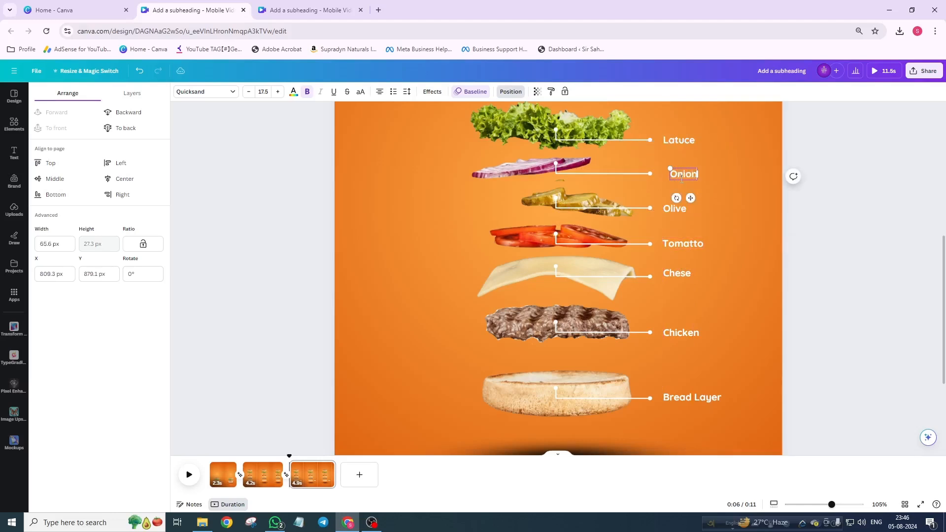
Move the Onion label to X 792.6 px, in line with the other ingredient labels on the third page
click(688, 171)
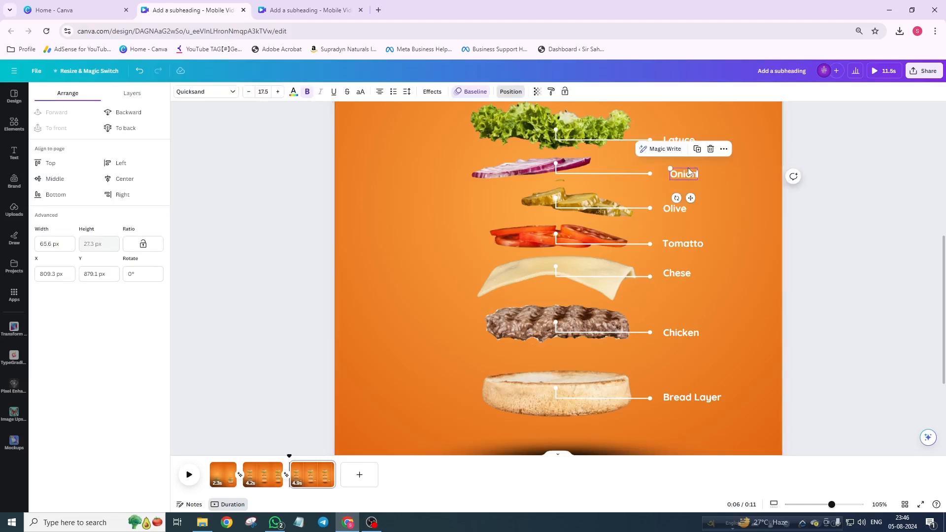
drag(688, 171, 687, 171)
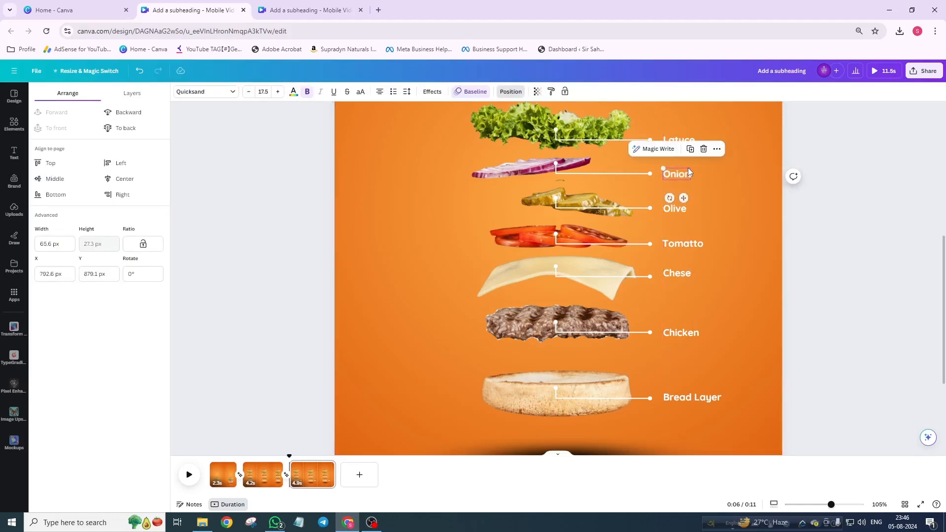
ctrl+scroll(625, 288, down, 5)
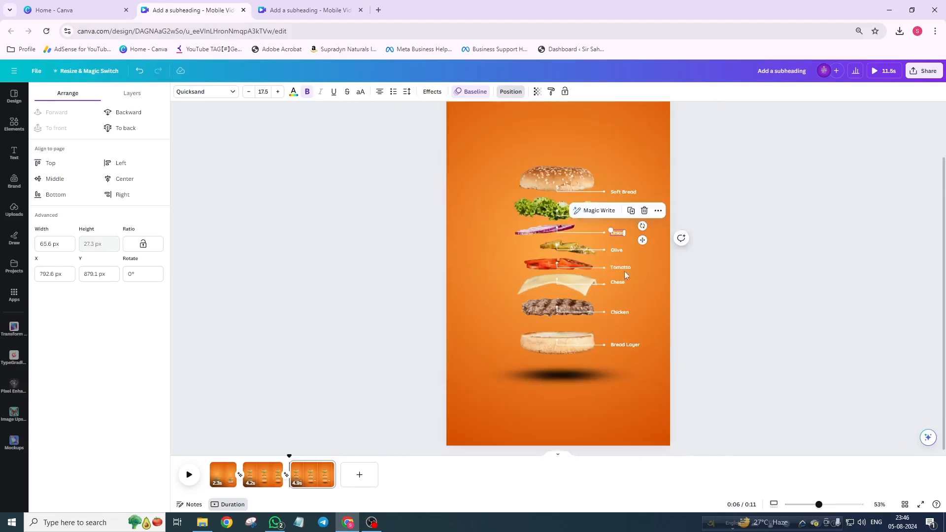
click(631, 157)
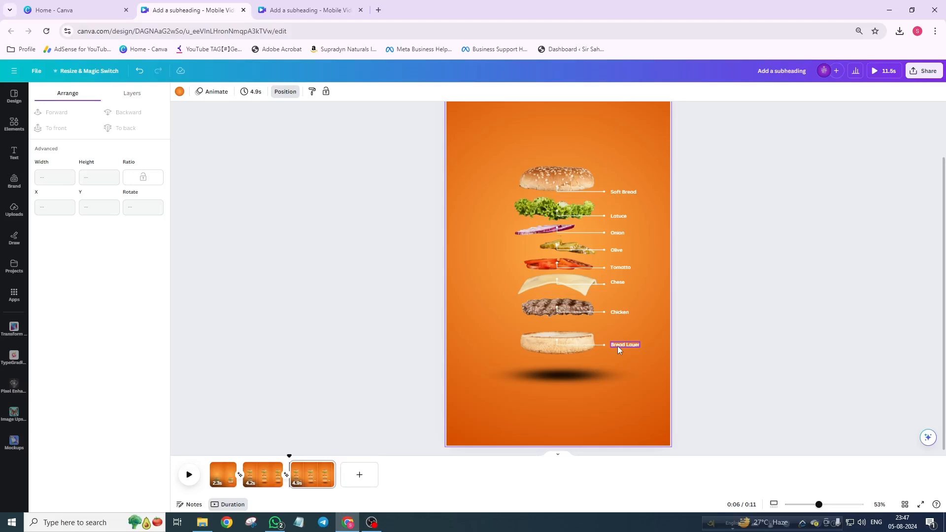
Show the timing of the Soft Bread label and enlarge the timeline to its maximum zoom
click(626, 192)
right_click(627, 192)
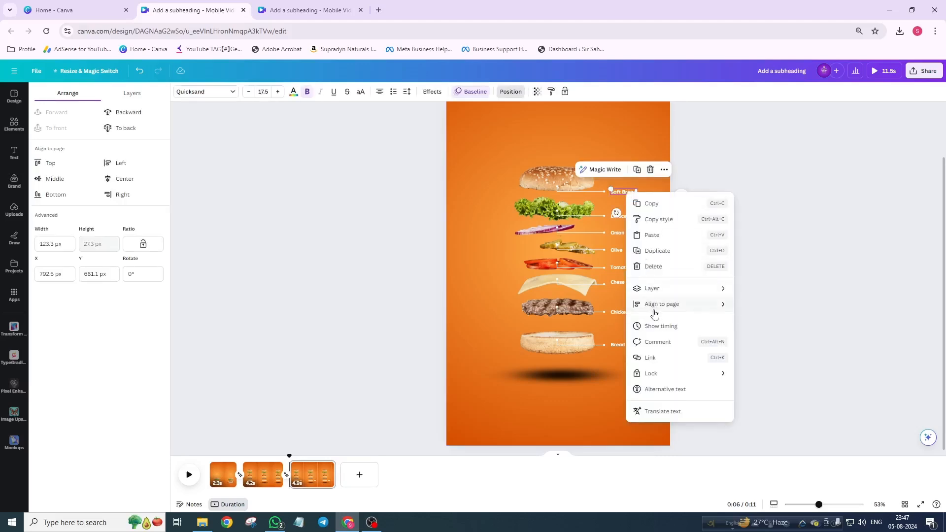
click(656, 326)
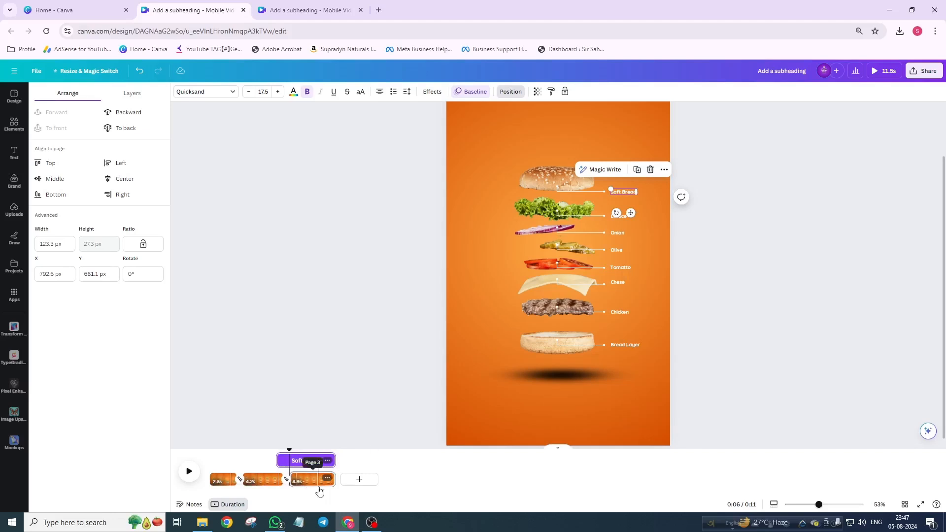
click(621, 315)
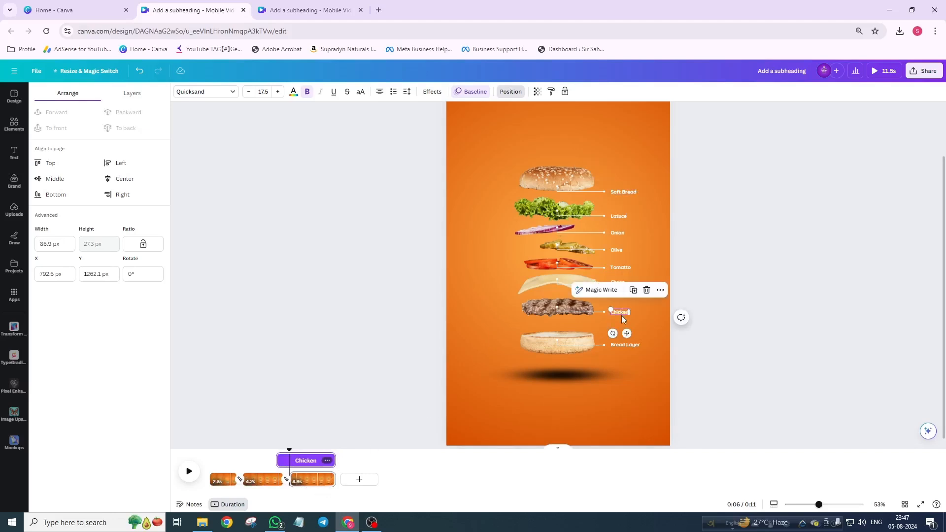
click(619, 344)
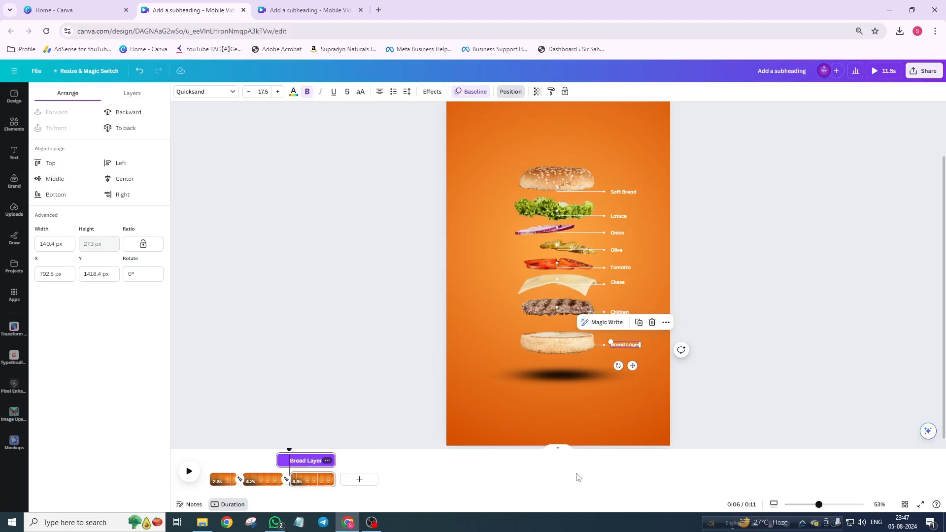
click(772, 505)
drag(804, 509, 856, 506)
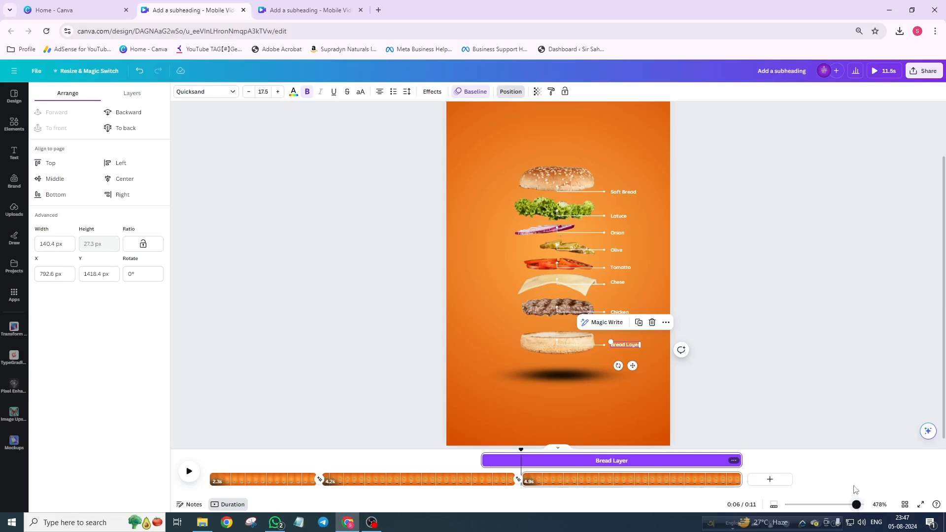
Trim the start of the Soft Bread label to just after the third page begins and play back the result
click(623, 191)
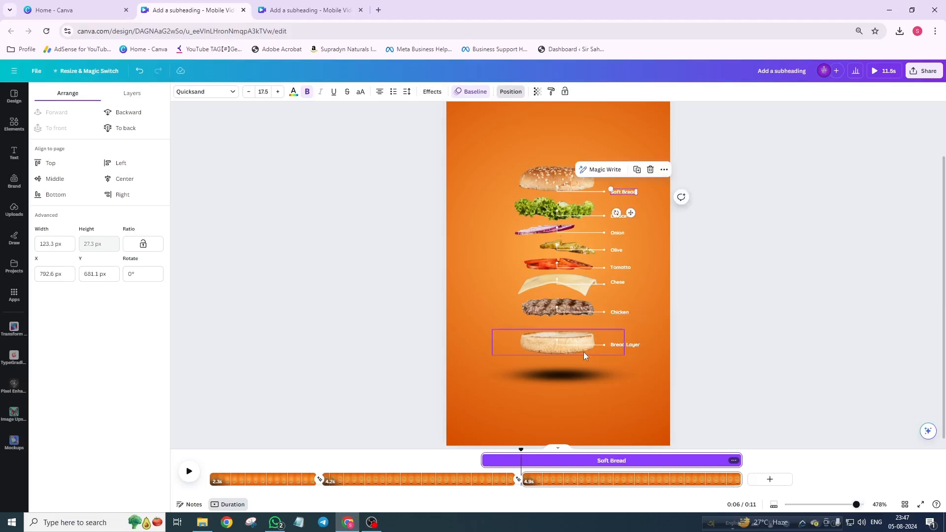
drag(487, 461, 533, 462)
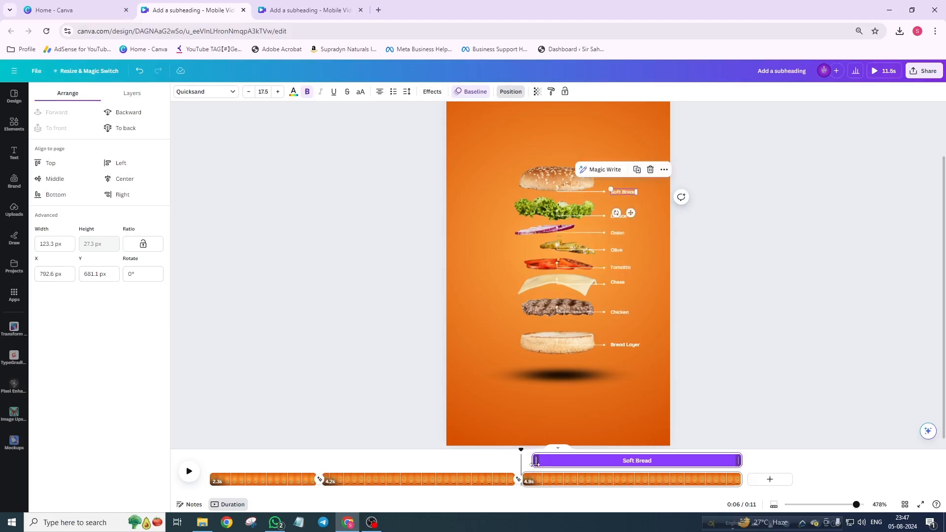
click(189, 471)
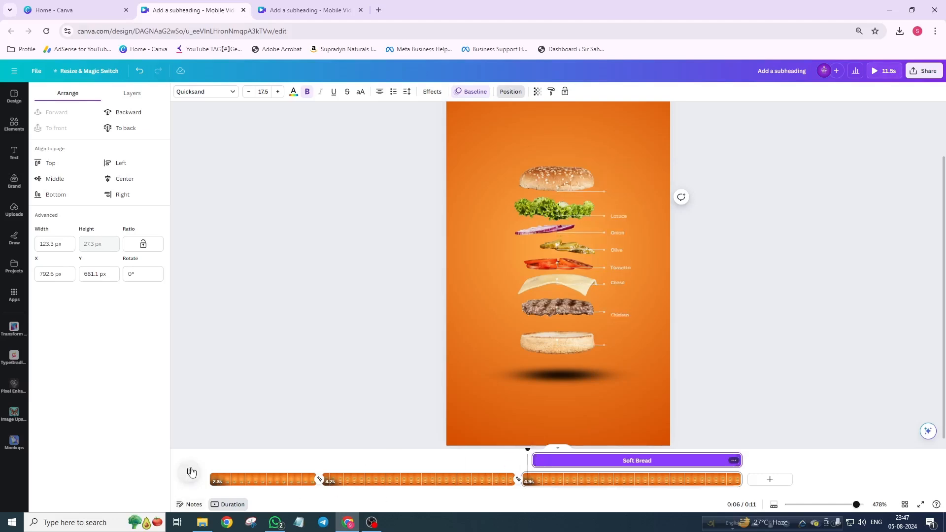
click(190, 472)
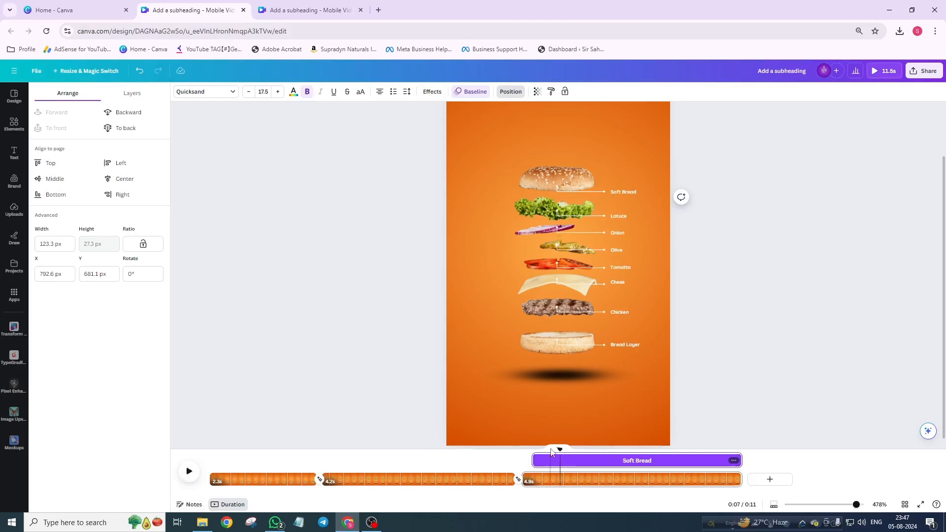
mouse_move(561, 449)
mouse_down()
mouse_move(533, 458)
mouse_move(566, 459)
mouse_move(503, 459)
mouse_move(558, 460)
mouse_up()
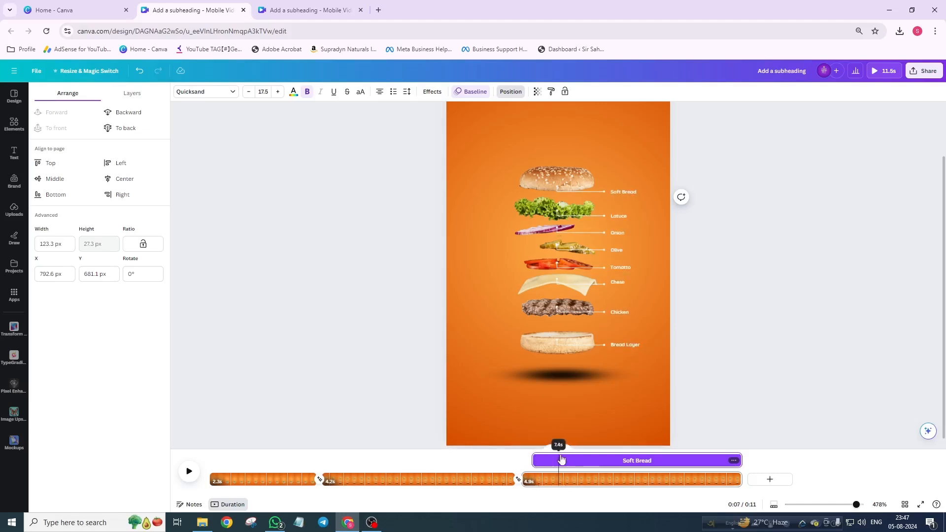
Trim the Latuce label to about 4.3 s and start the Onion label slightly after it
click(623, 217)
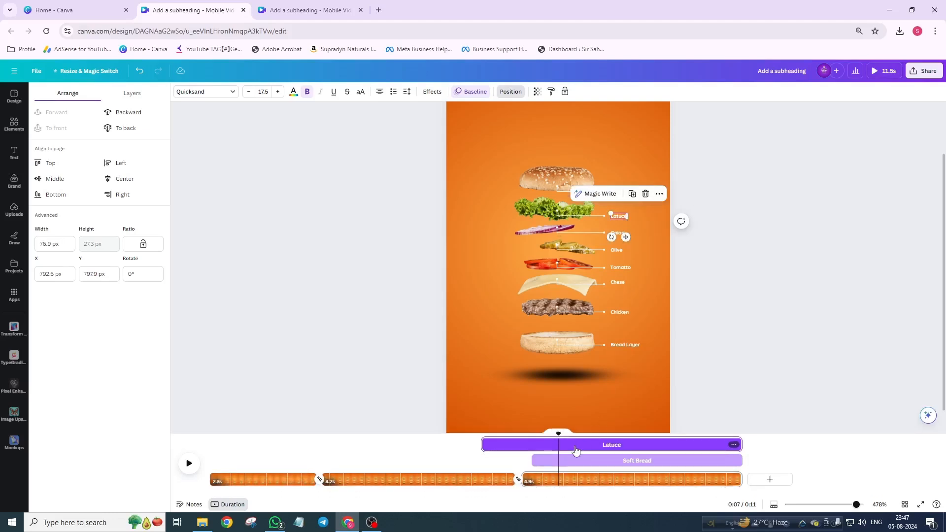
drag(486, 445, 548, 445)
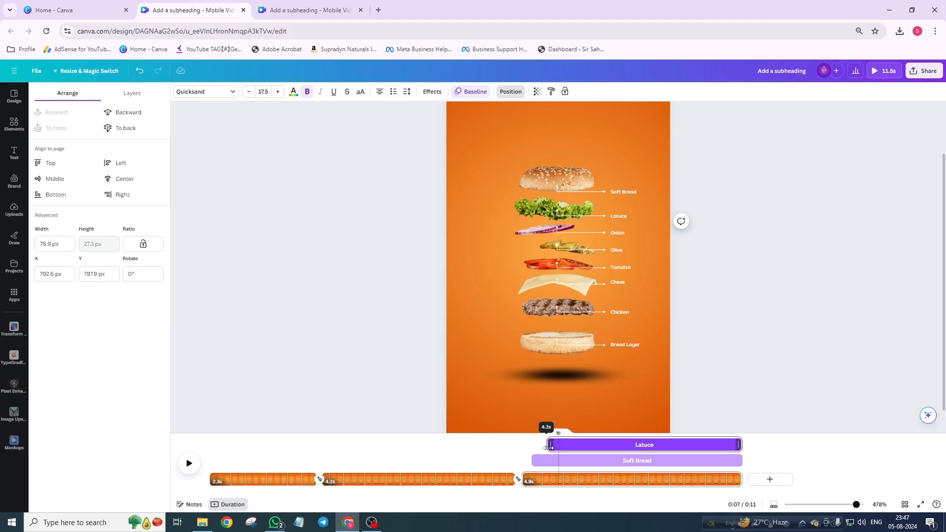
click(619, 234)
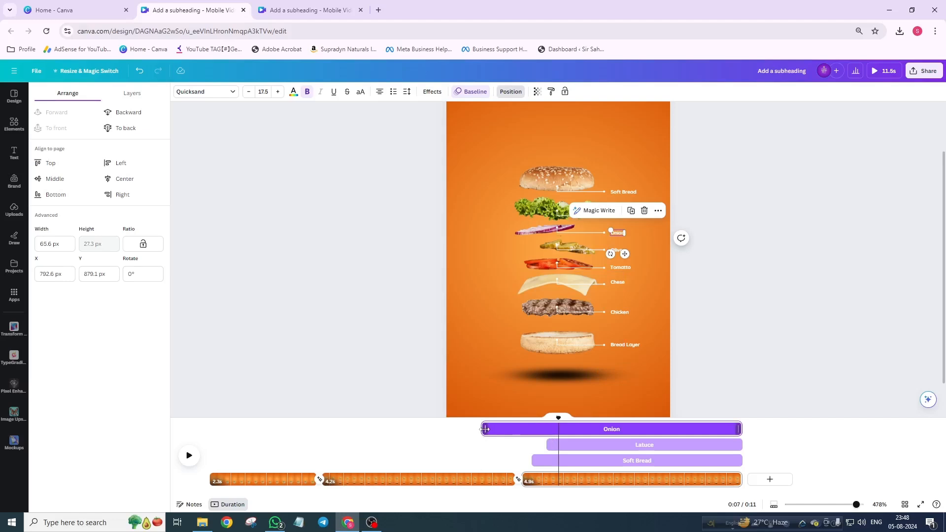
drag(486, 432, 560, 429)
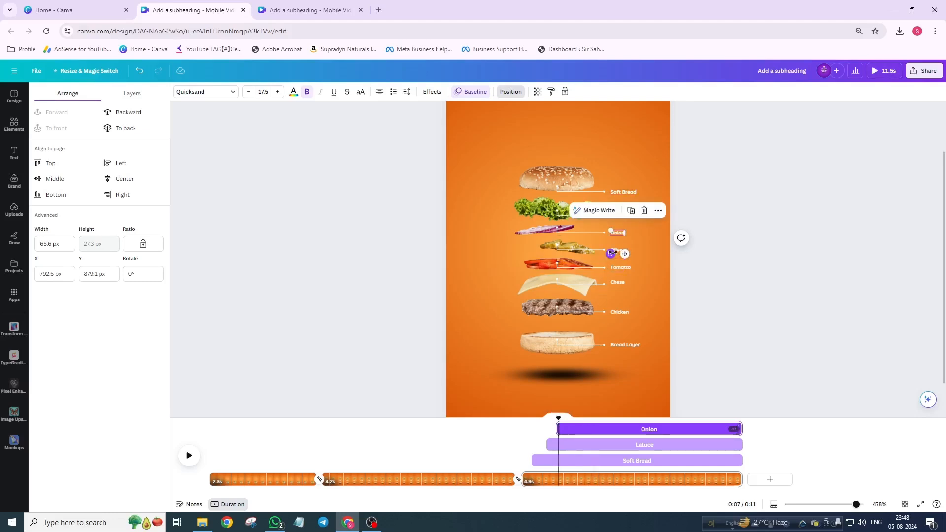
Stagger the starts of the Olive, Tomatto, Chese, Chicken and Bread Layer labels, each slightly later than the one before
click(619, 252)
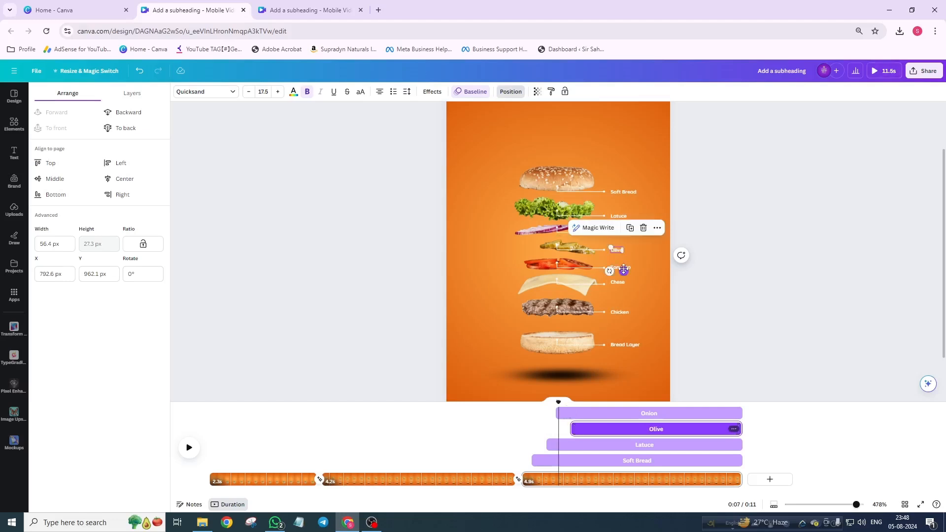
click(629, 272)
click(617, 282)
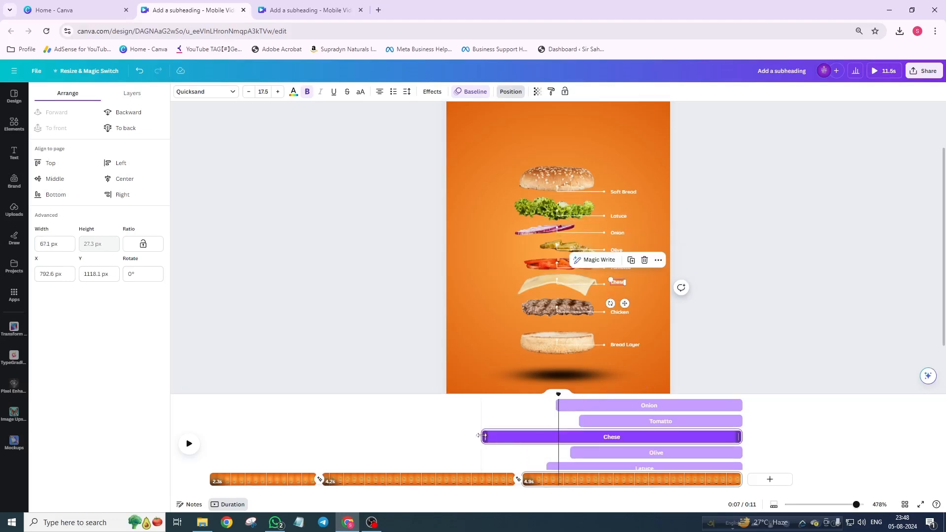
drag(481, 437, 587, 432)
click(619, 312)
drag(482, 405, 595, 408)
click(625, 344)
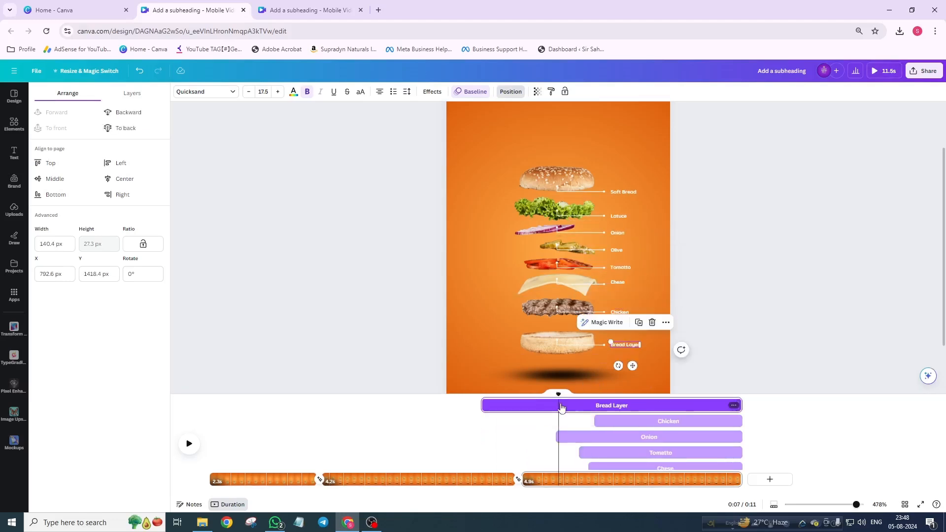
drag(483, 406, 605, 410)
Trim the starts of the ingredient connector lines to about the same moment as the Soft Bread label
click(573, 193)
scroll(569, 426, down, 1)
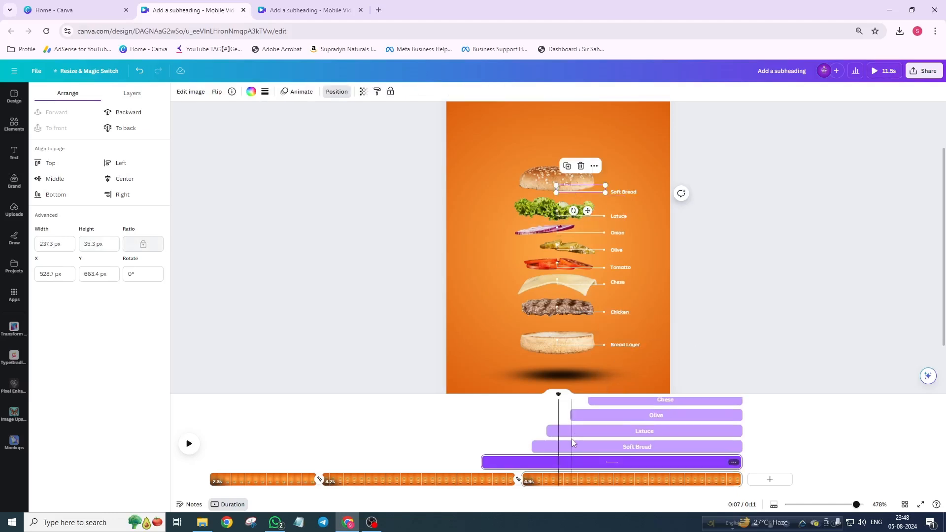
drag(483, 462, 529, 431)
scroll(524, 443, down, 1)
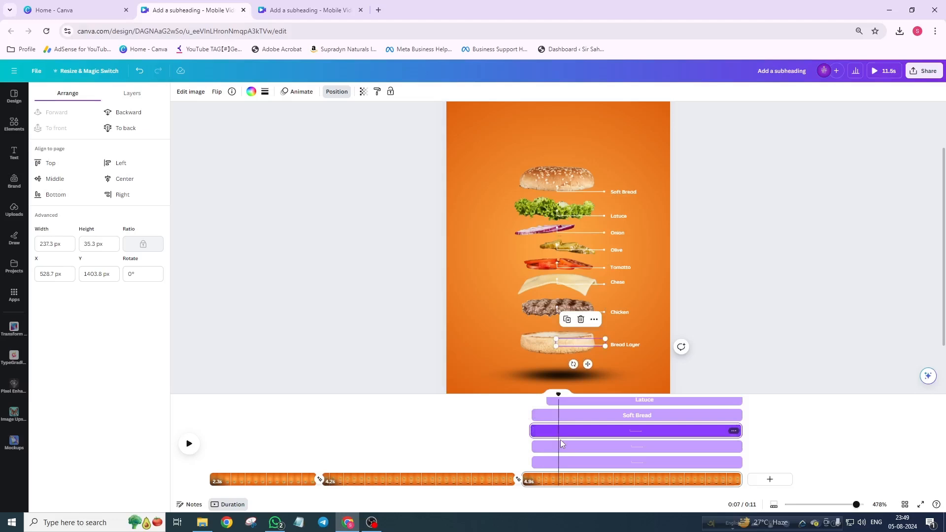
Play back the label animation from the end of the second page and align the Olive connector line's start with the Soft Bread label
drag(558, 394, 509, 415)
click(320, 437)
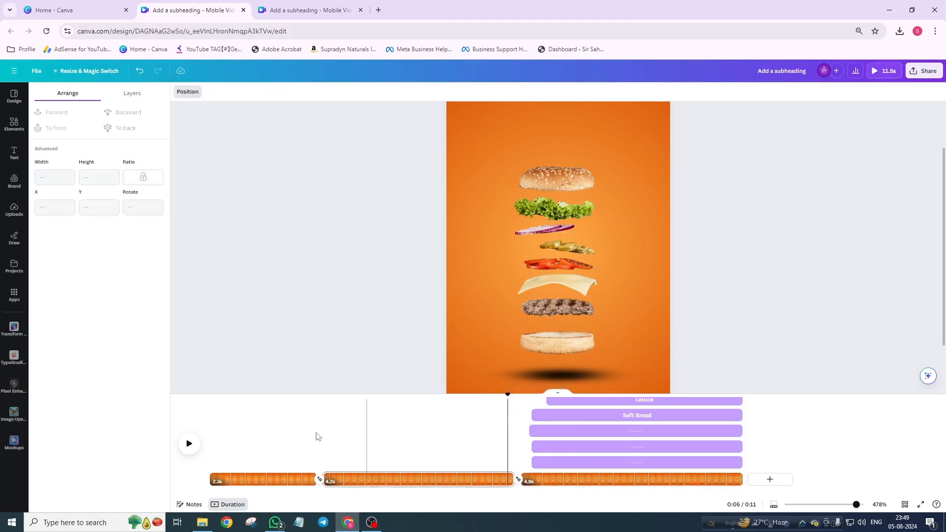
click(189, 445)
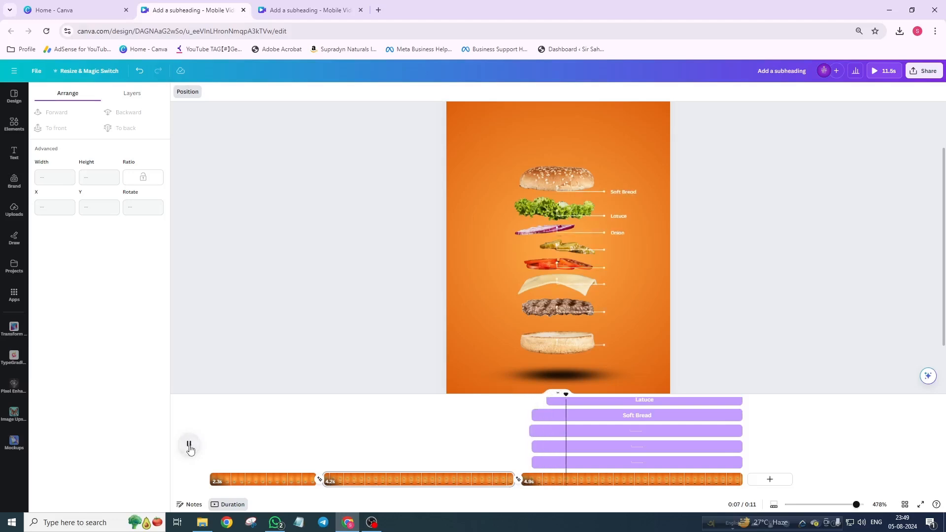
click(189, 445)
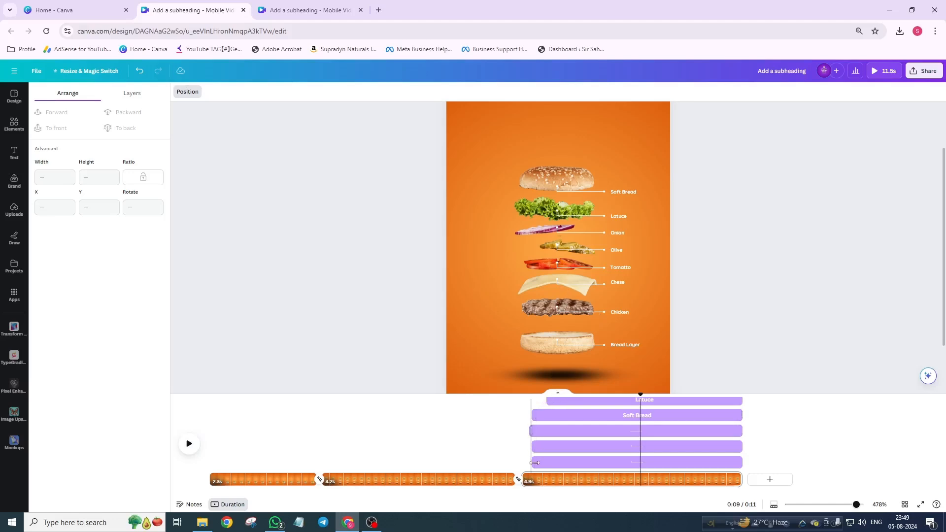
scroll(541, 465, down, 1)
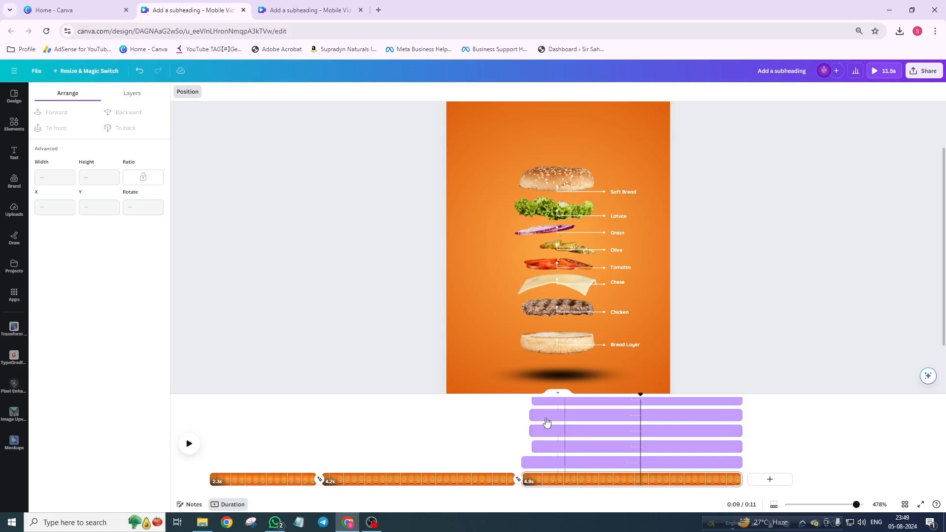
drag(532, 412, 534, 420)
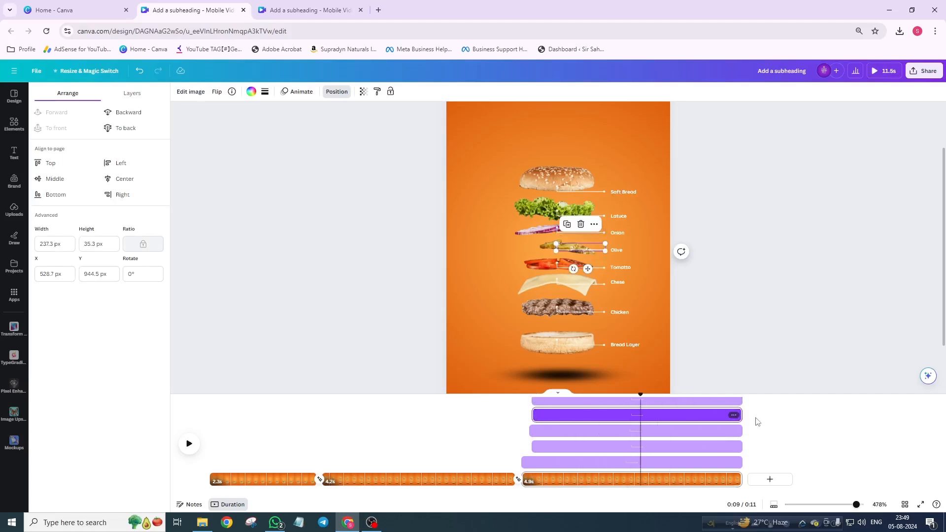
Duplicate the third page and go to the copy in the timeline
right_click(611, 477)
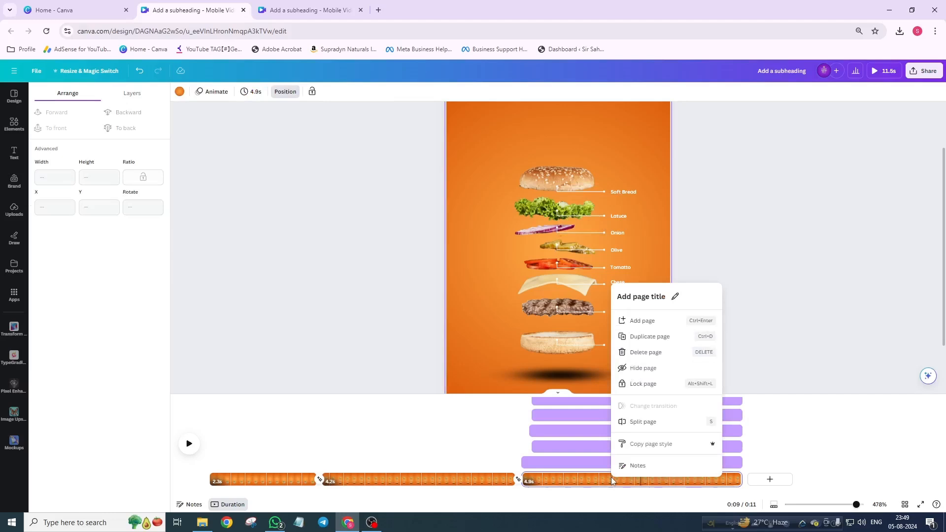
click(644, 336)
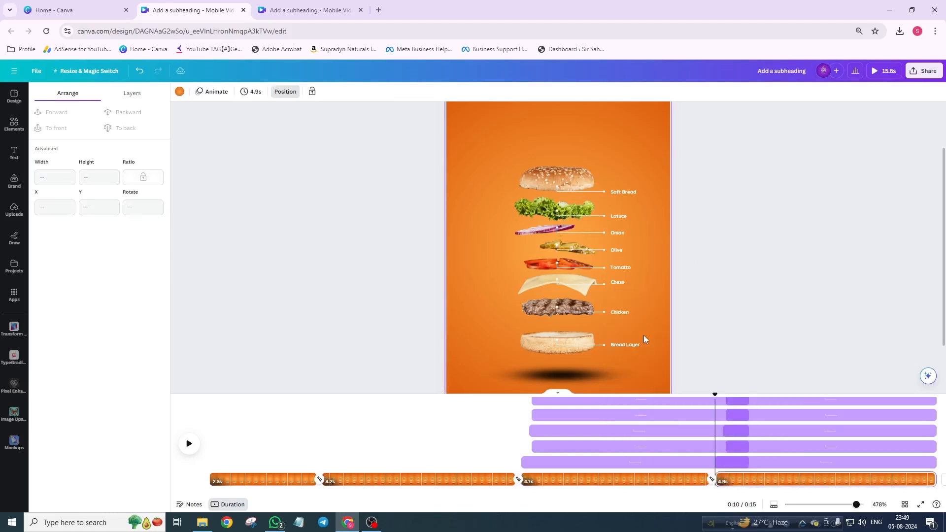
click(755, 478)
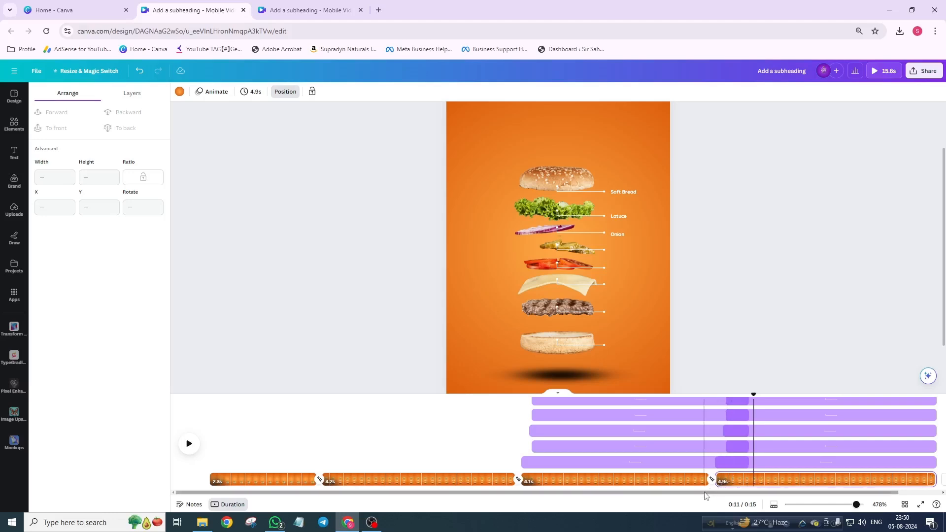
drag(770, 492, 812, 496)
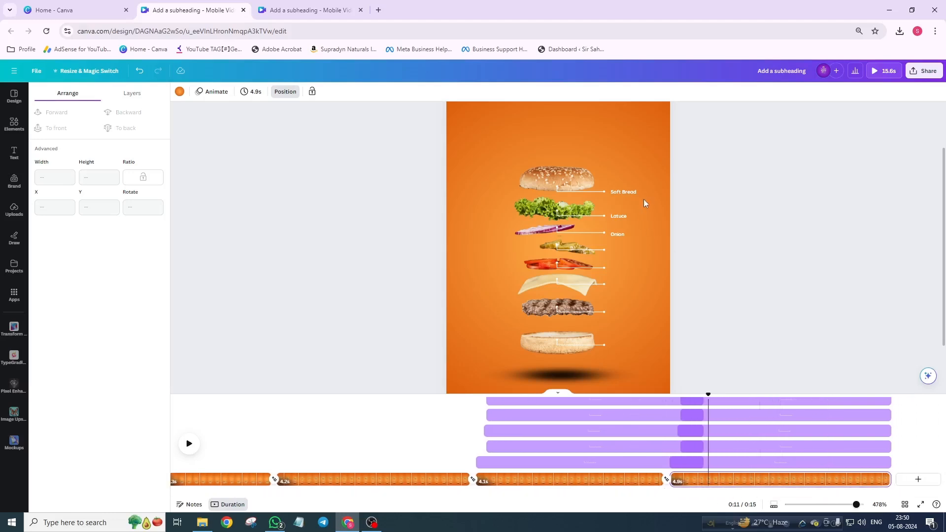
Delete the Soft Bread, Latuce and Onion labels with their connector lines from the duplicated page
click(629, 196)
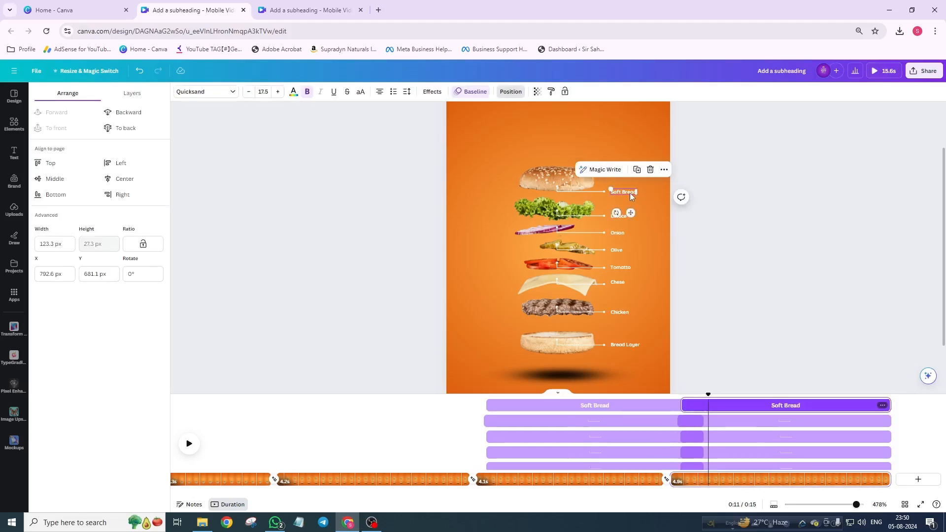
key(Delete)
click(586, 190)
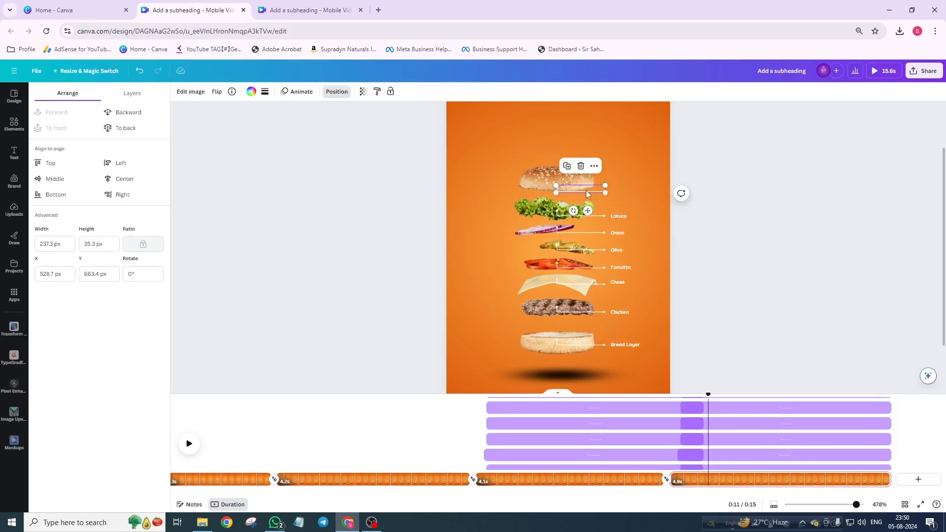
click(619, 216)
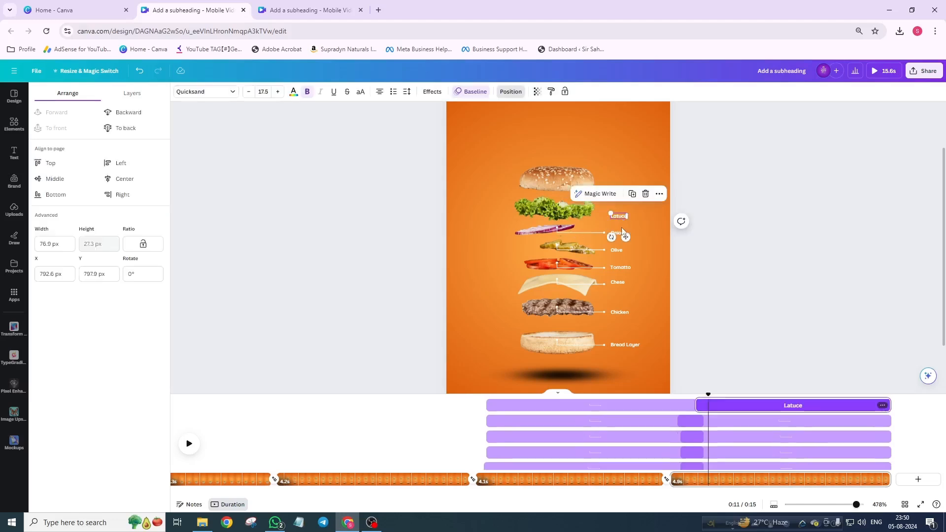
key(Delete)
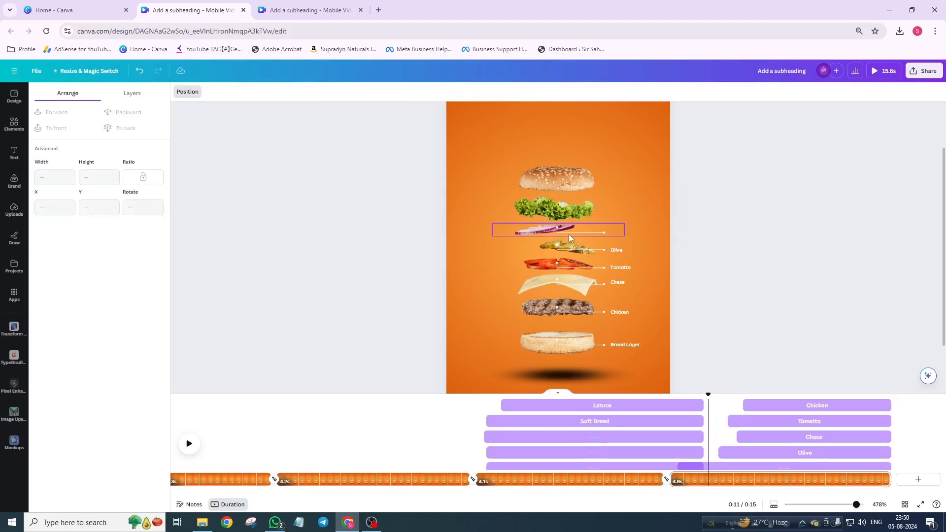
click(571, 233)
key(Delete)
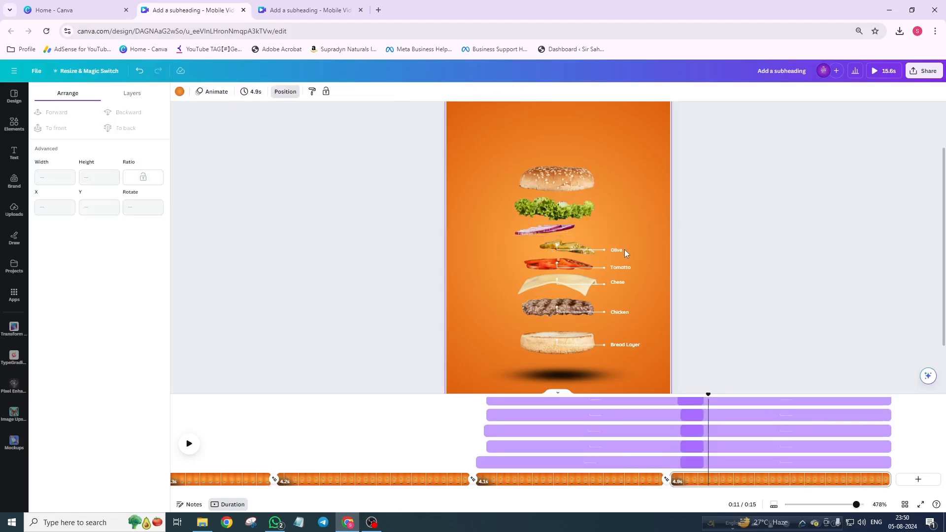
Delete the Olive and Tomatto labels together with their connector lines
click(622, 250)
key(Delete)
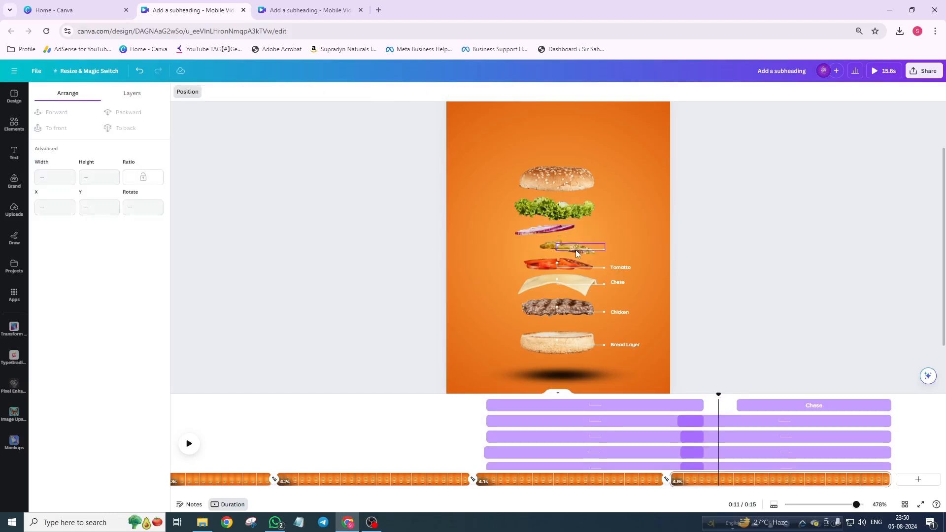
click(575, 249)
key(Delete)
click(627, 267)
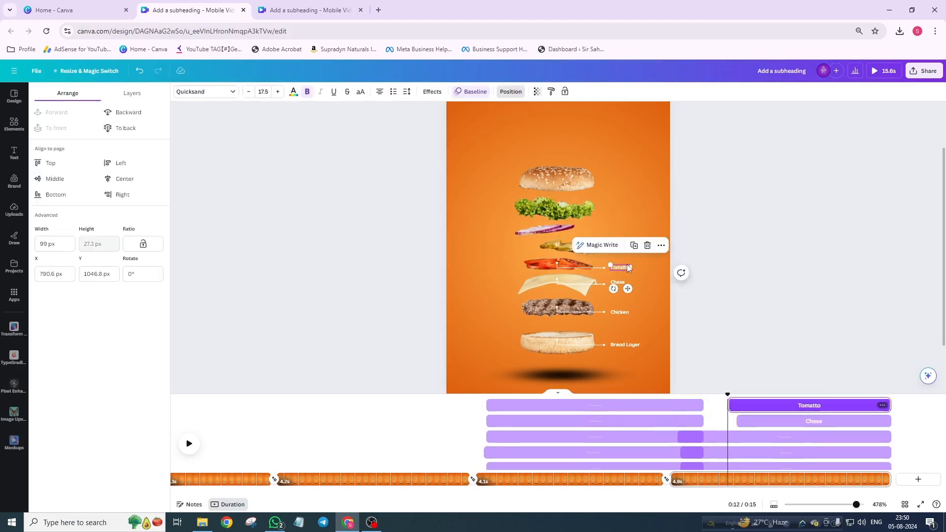
key(Delete)
click(597, 267)
key(Delete)
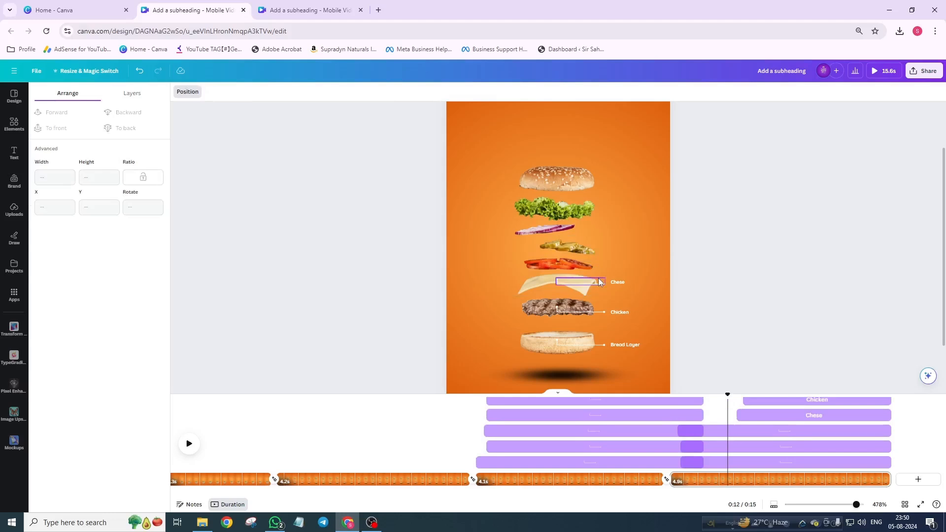
Delete the Chese, Chicken and Bread Layer labels together with their connector lines
click(598, 279)
key(Delete)
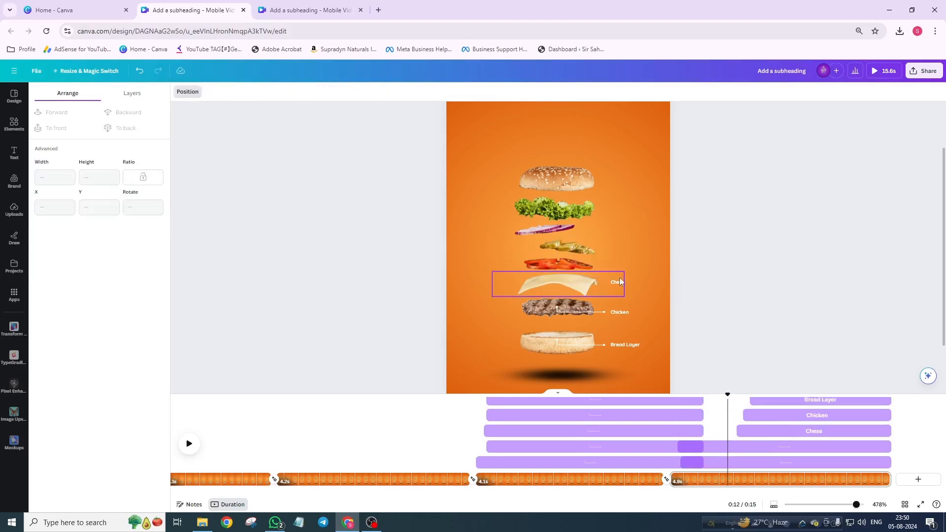
click(617, 282)
key(Delete)
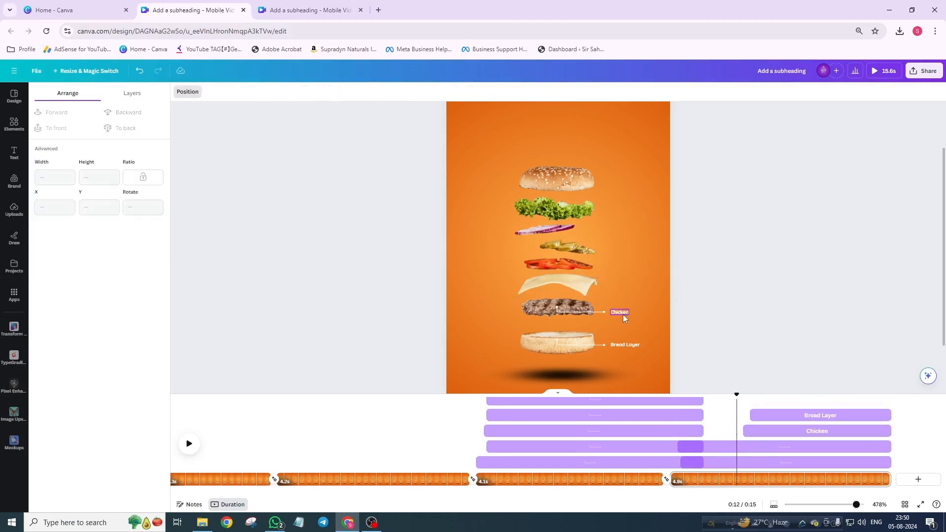
click(621, 312)
key(Delete)
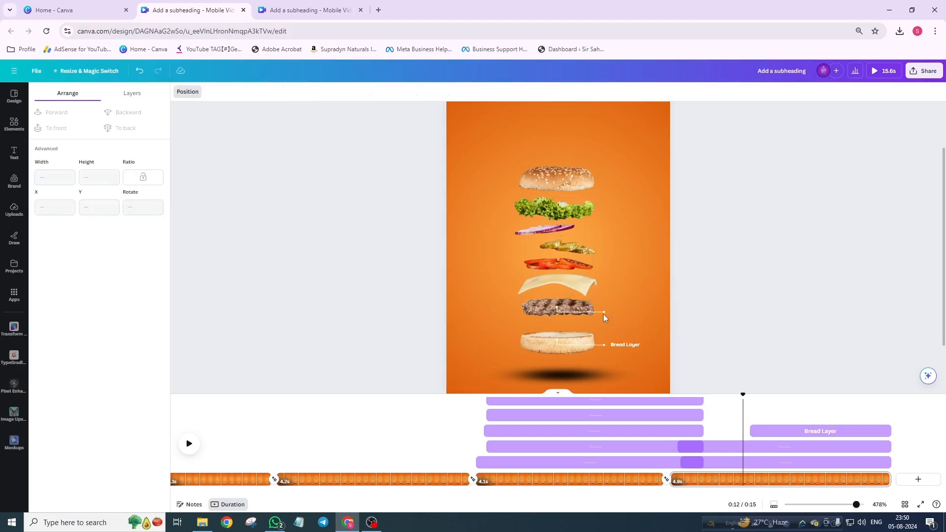
click(572, 311)
key(Delete)
click(629, 342)
key(Delete)
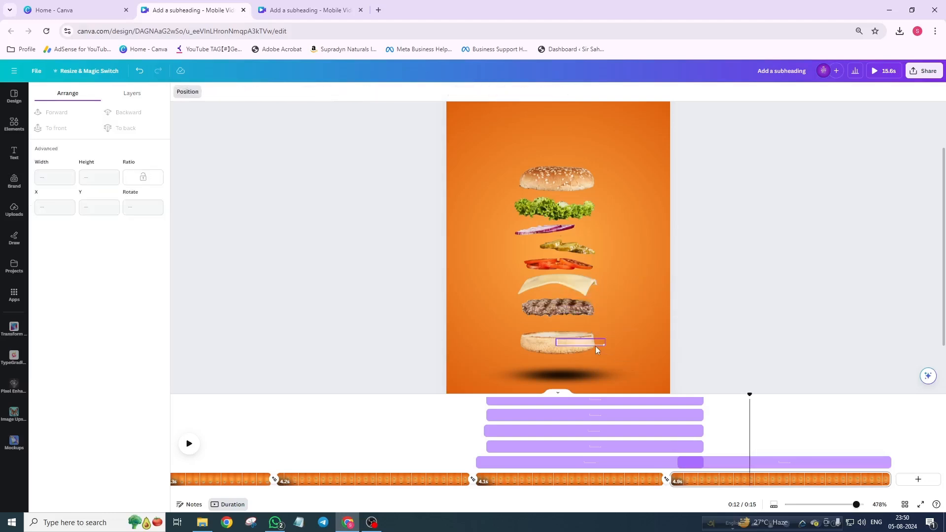
key(Delete)
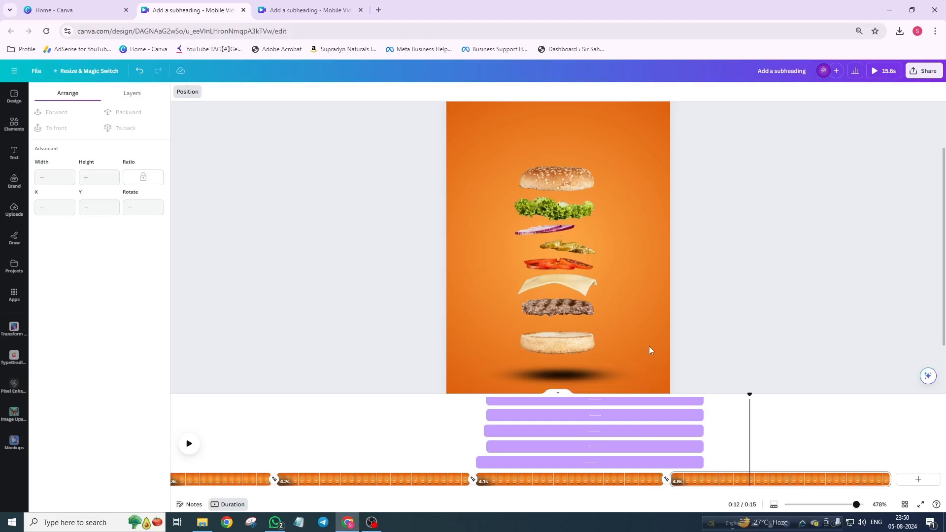
Lower the bottom bun onto the shadow and stack the patty and the cheese slice on it
click(553, 338)
drag(553, 338, 554, 360)
click(557, 311)
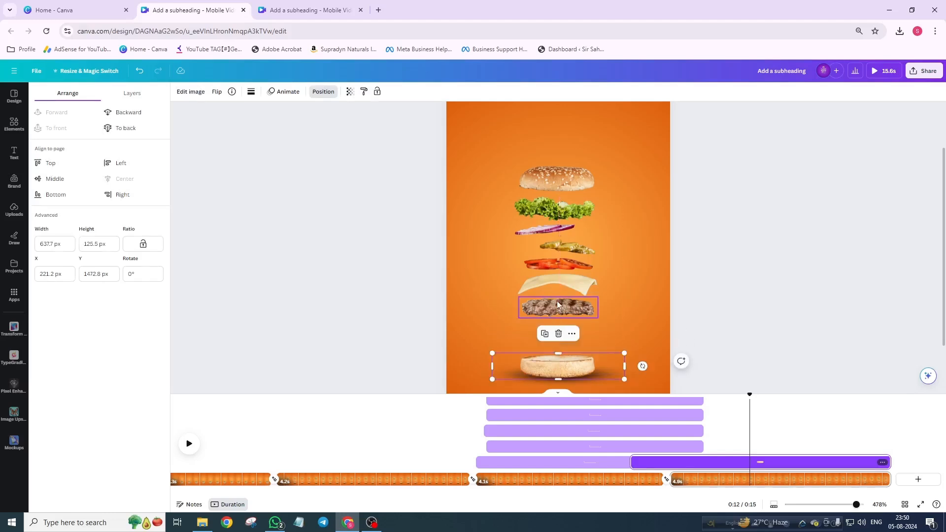
drag(556, 312, 556, 361)
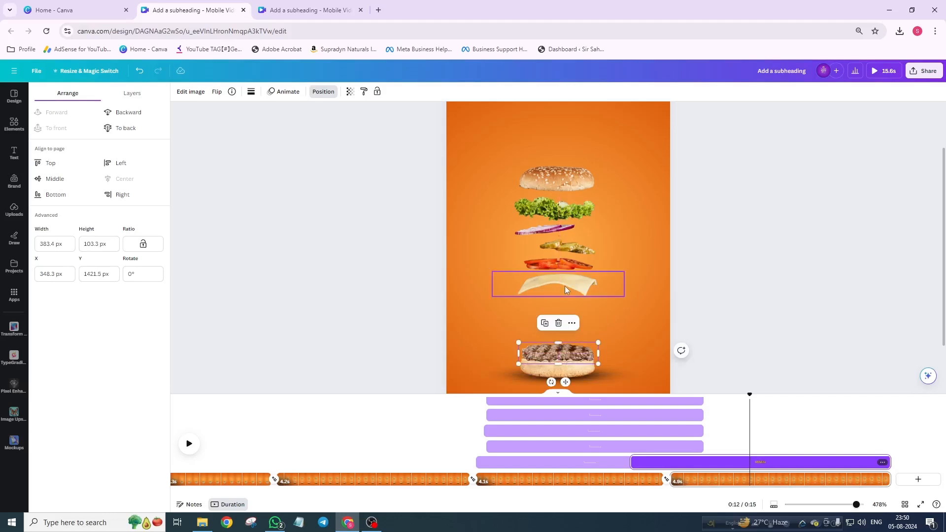
drag(564, 293, 564, 353)
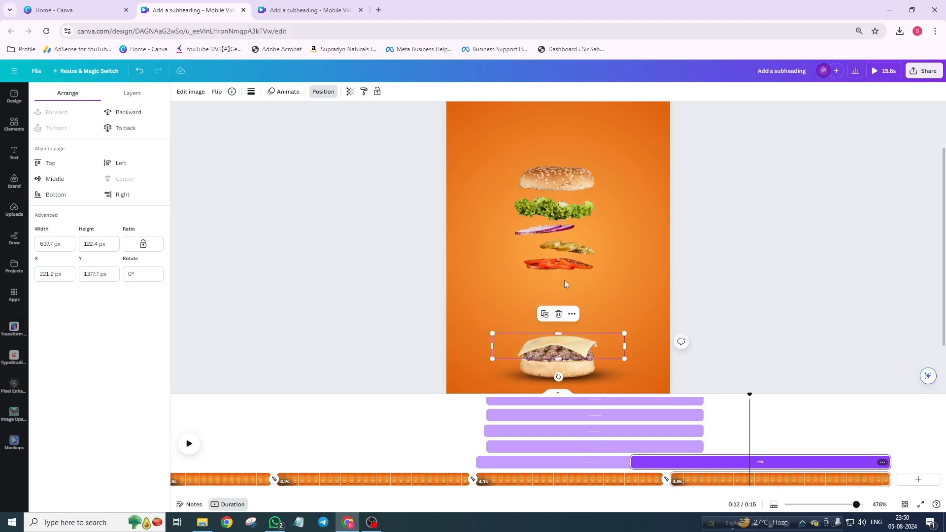
Move the tomato slices down onto the cheese and the olive slices onto the tomato
drag(564, 274, 563, 334)
drag(567, 249, 568, 326)
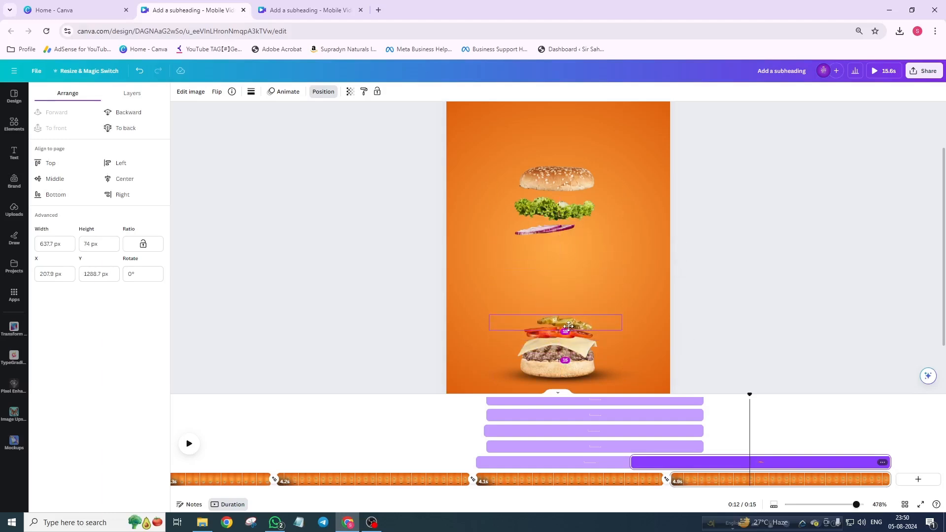
drag(568, 326, 568, 329)
Stack the onion, the lettuce and the top bun onto the olive slices to close the burger
scroll(555, 249, up, 2)
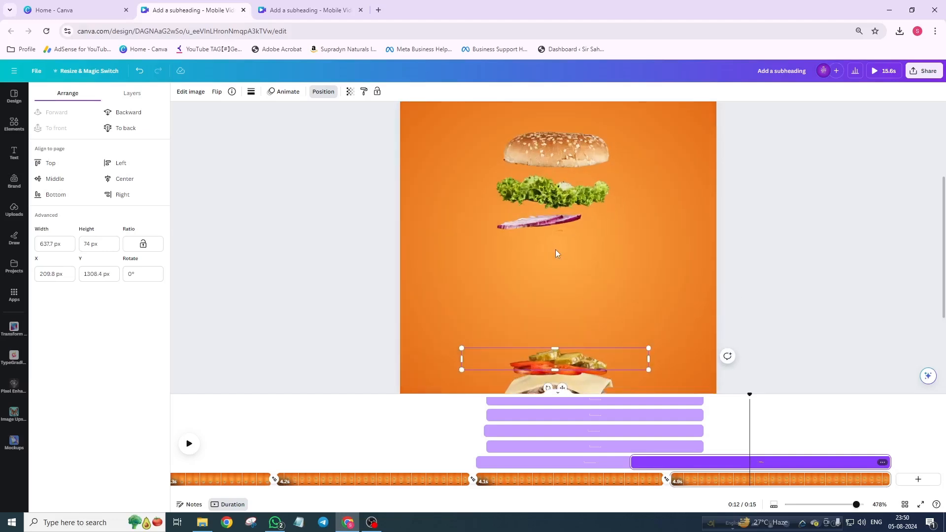
drag(533, 221, 536, 351)
click(556, 197)
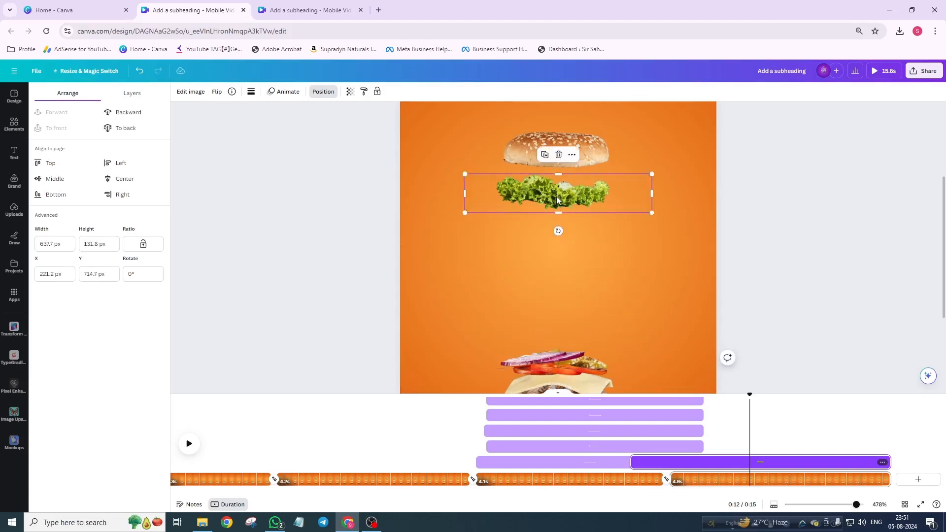
drag(557, 197, 565, 354)
drag(564, 157, 565, 340)
scroll(563, 291, down, 2)
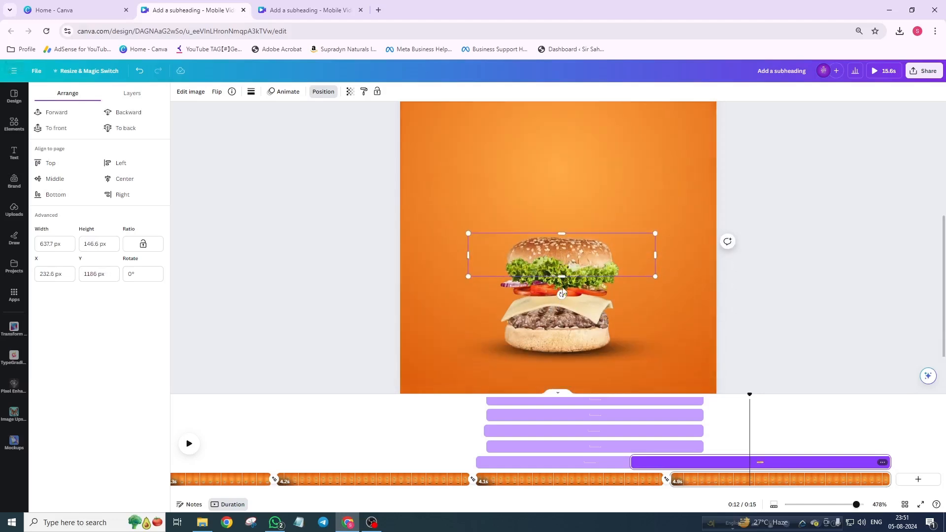
scroll(562, 293, down, 3)
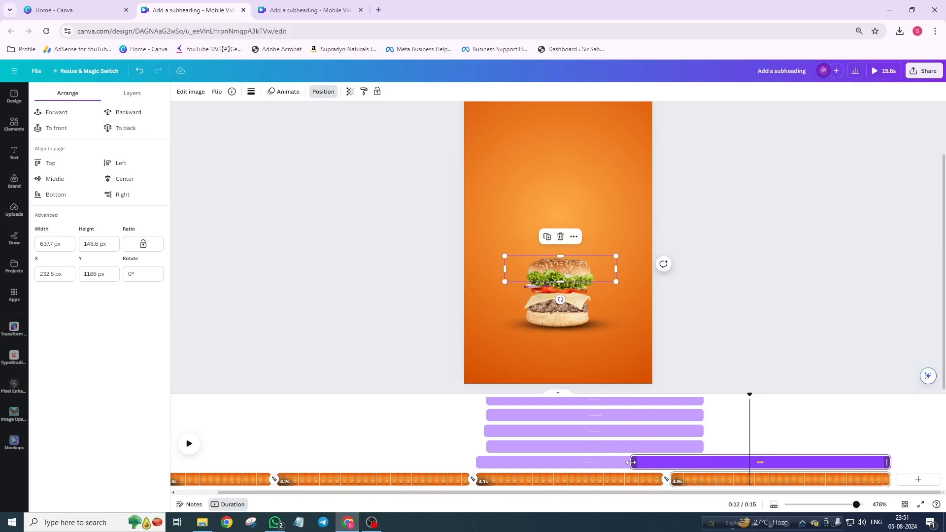
Delay the top bun's start to the end of the page transition and play back the transition into the closed burger
drag(631, 462, 702, 462)
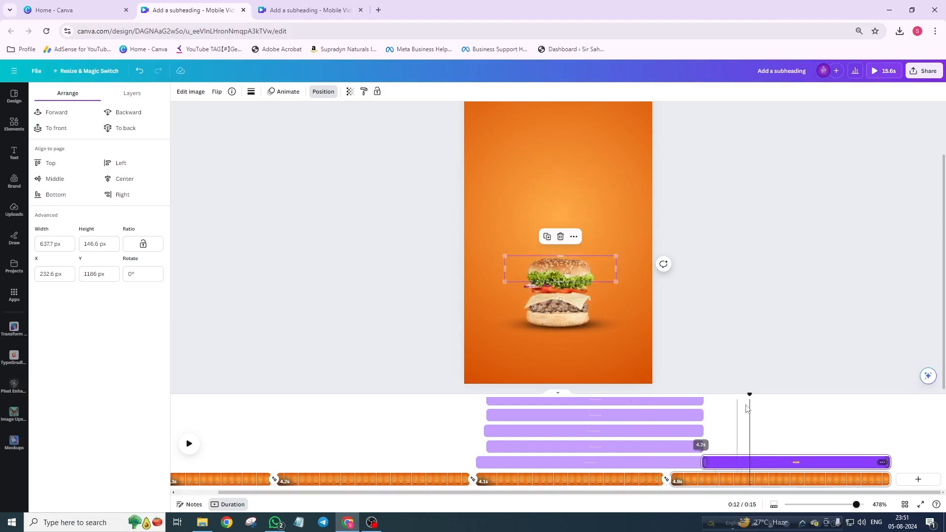
drag(747, 408, 659, 420)
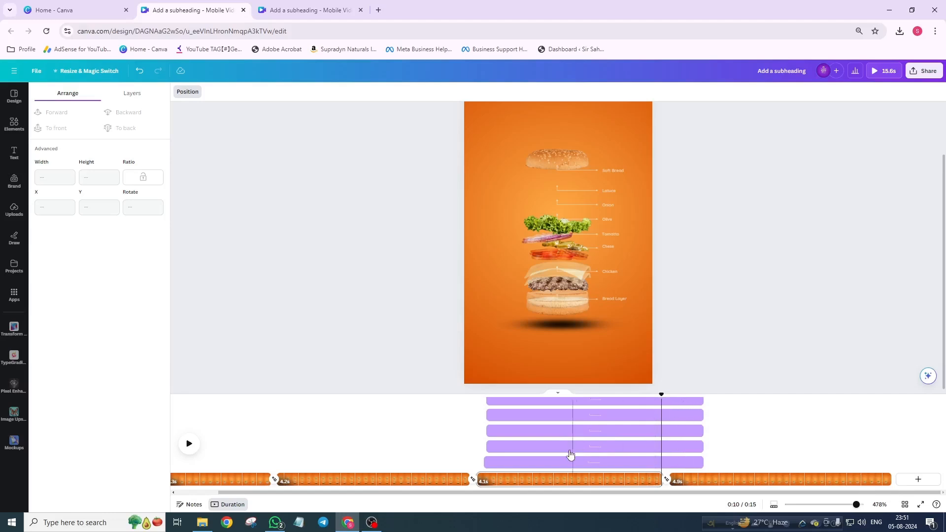
click(189, 446)
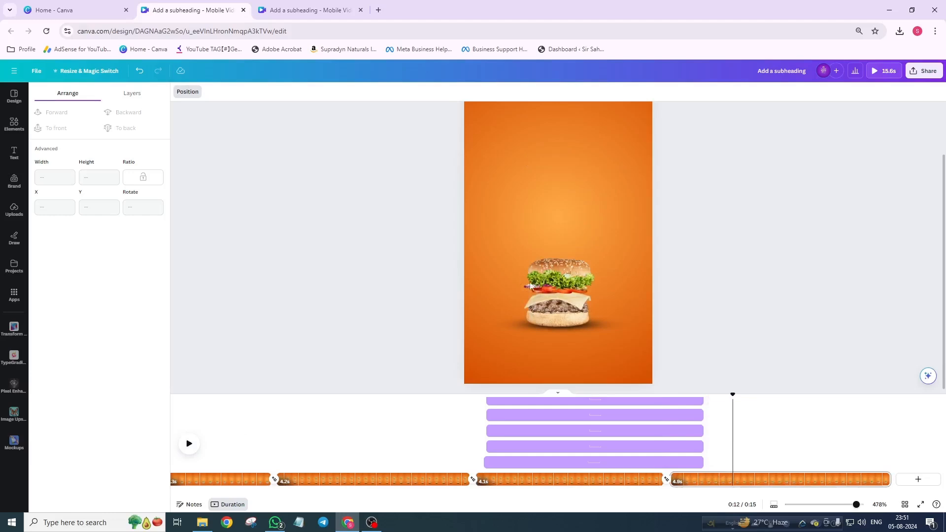
drag(732, 397, 708, 415)
click(569, 267)
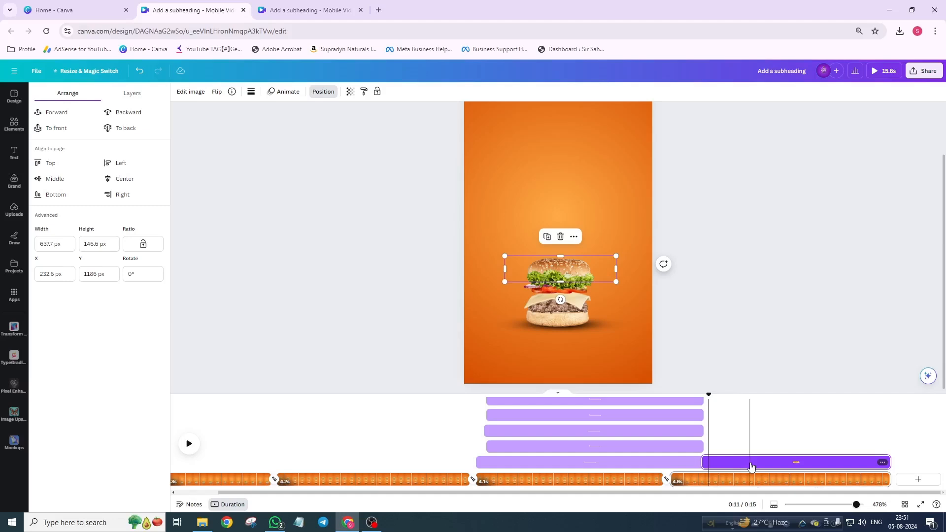
drag(711, 395, 675, 402)
click(544, 154)
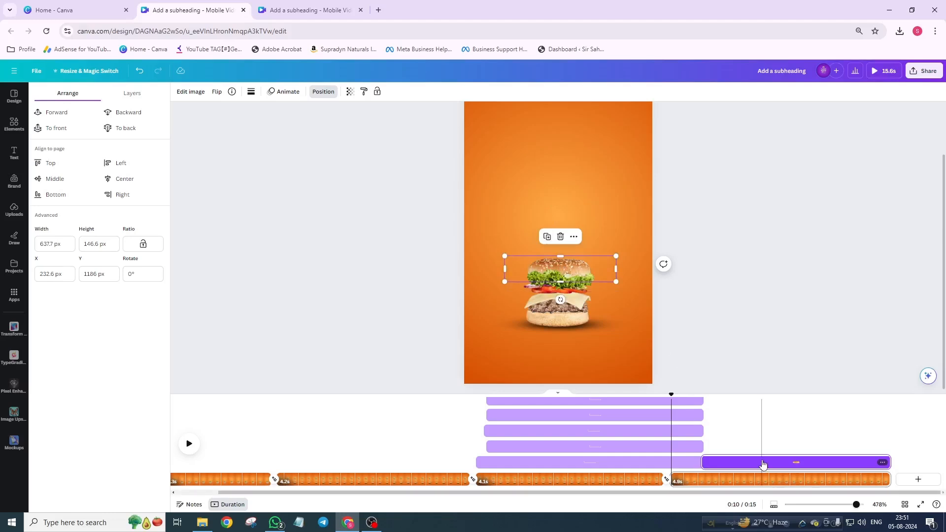
scroll(762, 464, up, 1)
scroll(694, 445, down, 1)
right_click(571, 266)
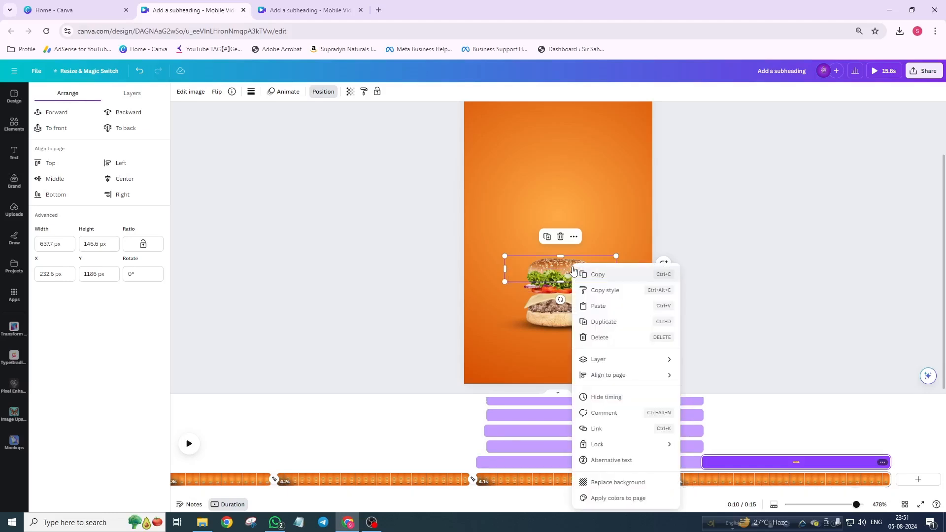
click(623, 403)
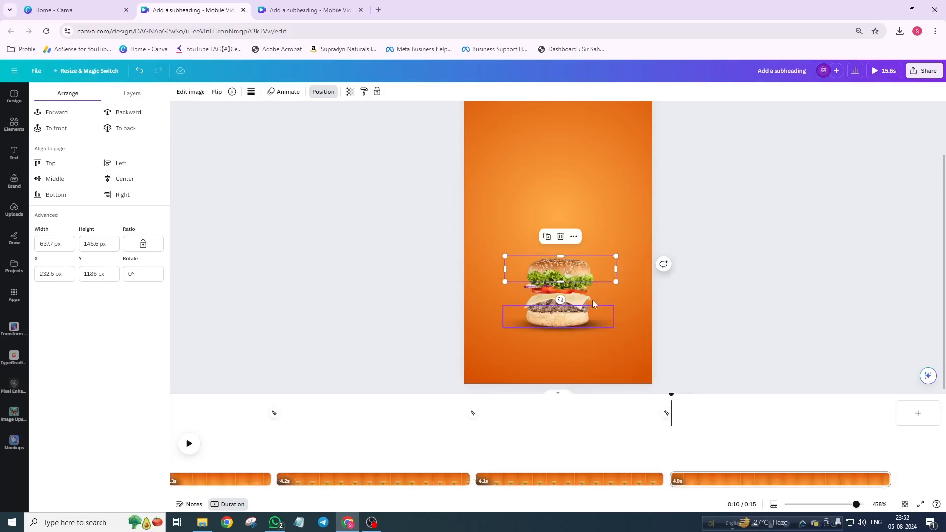
right_click(561, 329)
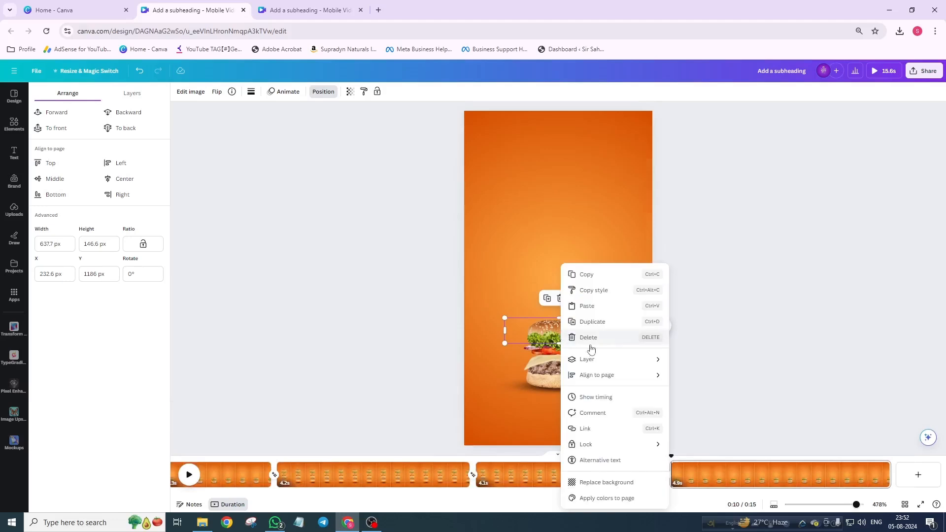
click(608, 394)
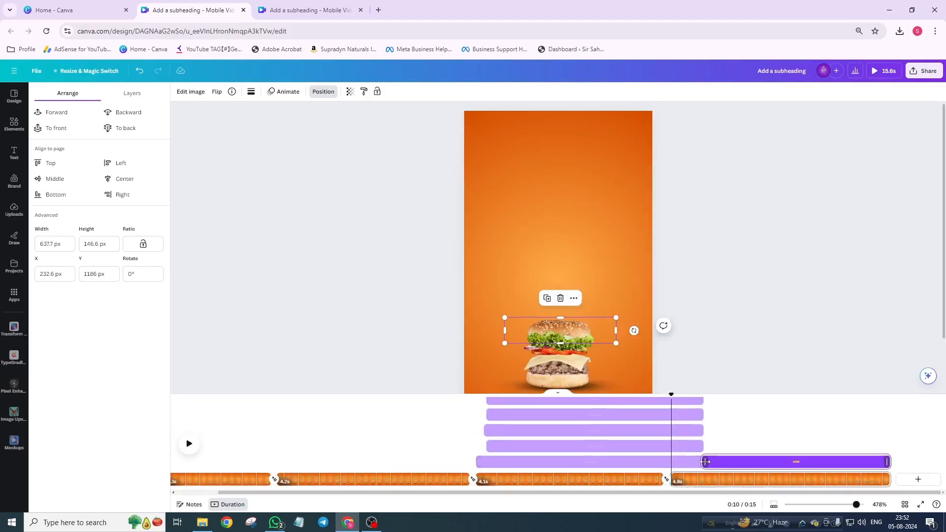
Extend the top bun's timing back to the start of the last page and preview a moment after the transition
drag(706, 462, 668, 467)
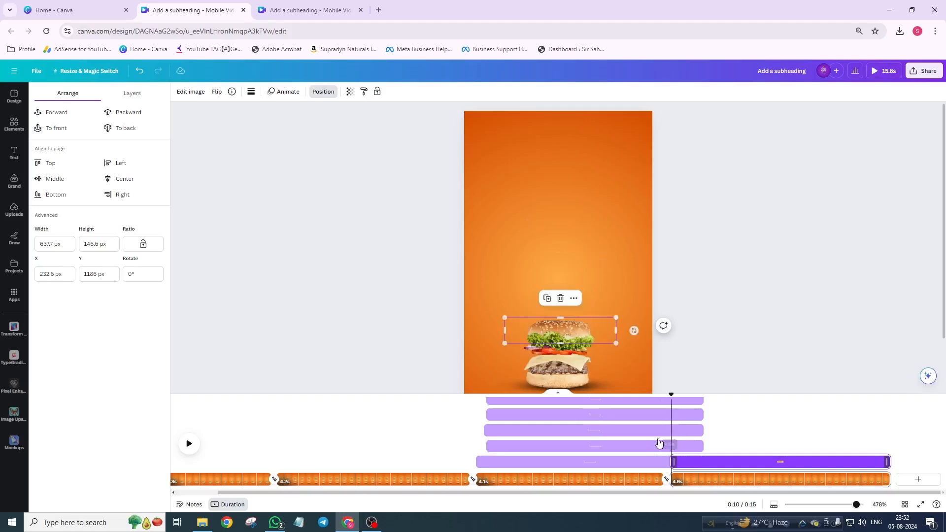
drag(673, 393, 723, 407)
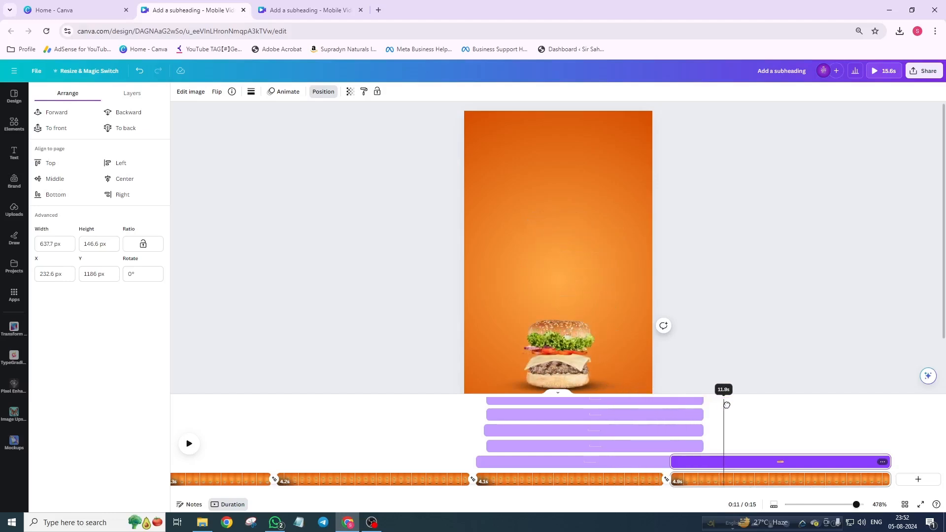
Remove the transition before the last page and extend the top bun's timing back to that page's start
click(667, 479)
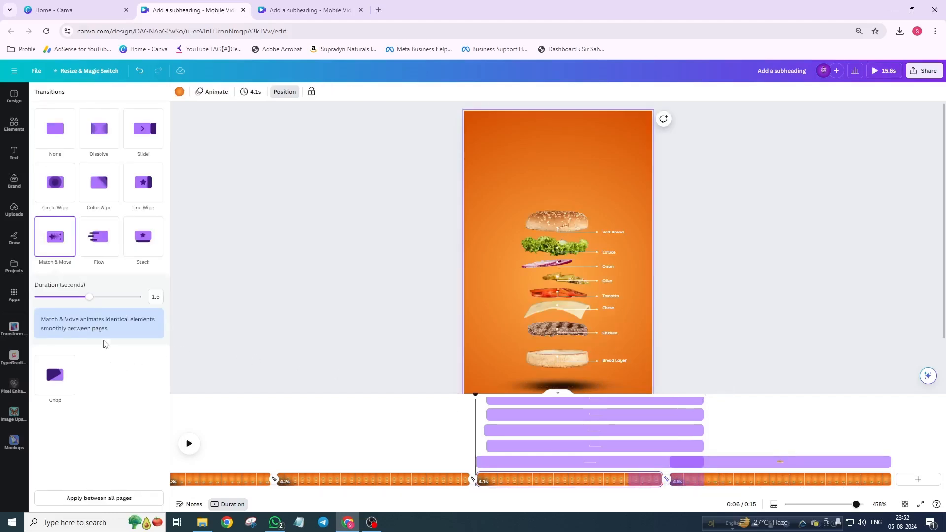
click(61, 147)
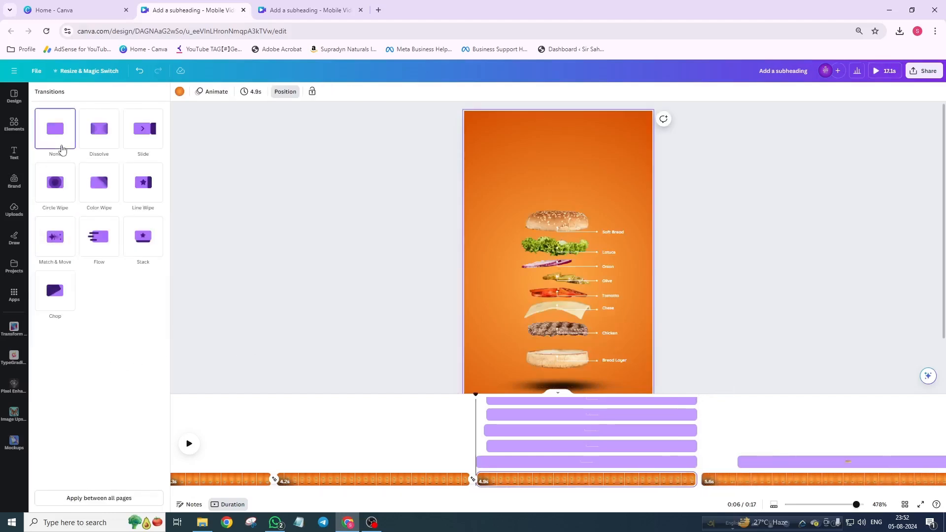
click(759, 463)
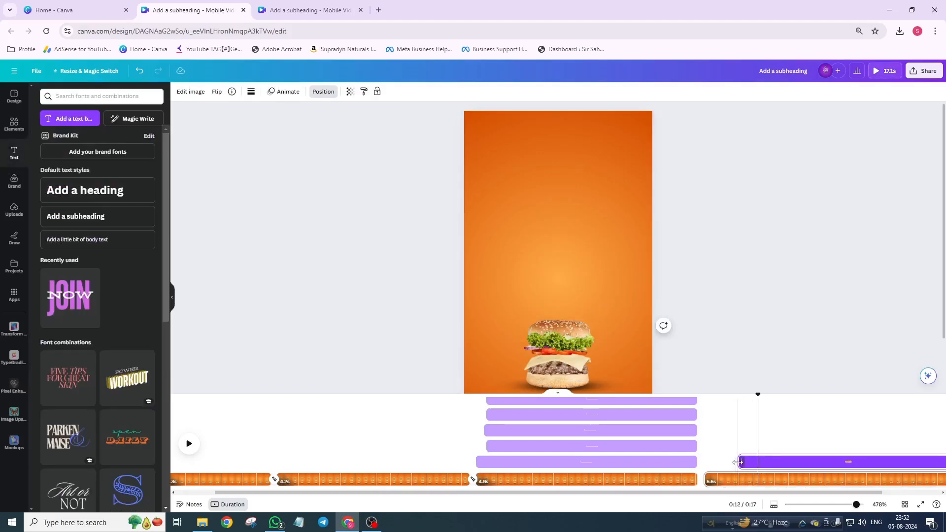
drag(740, 462, 706, 465)
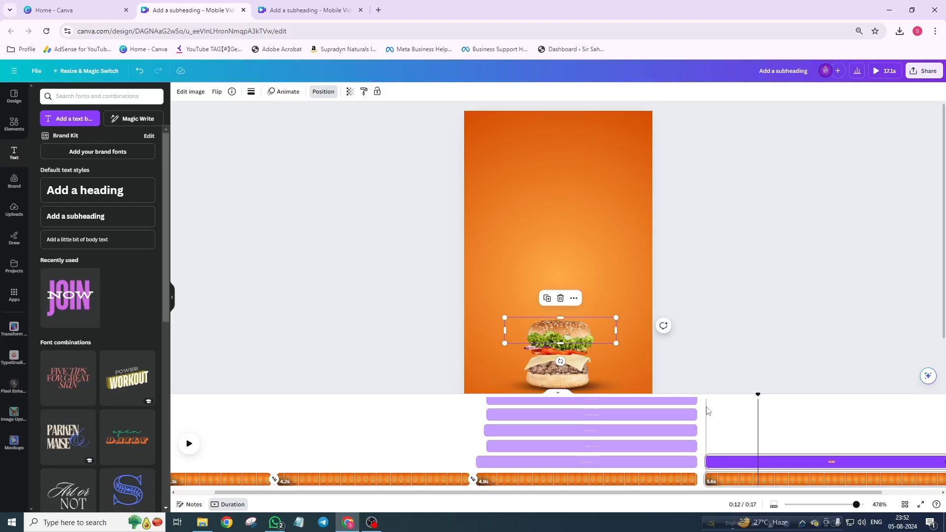
Add a 2-second Match & Move transition before the last page and play it back
click(702, 489)
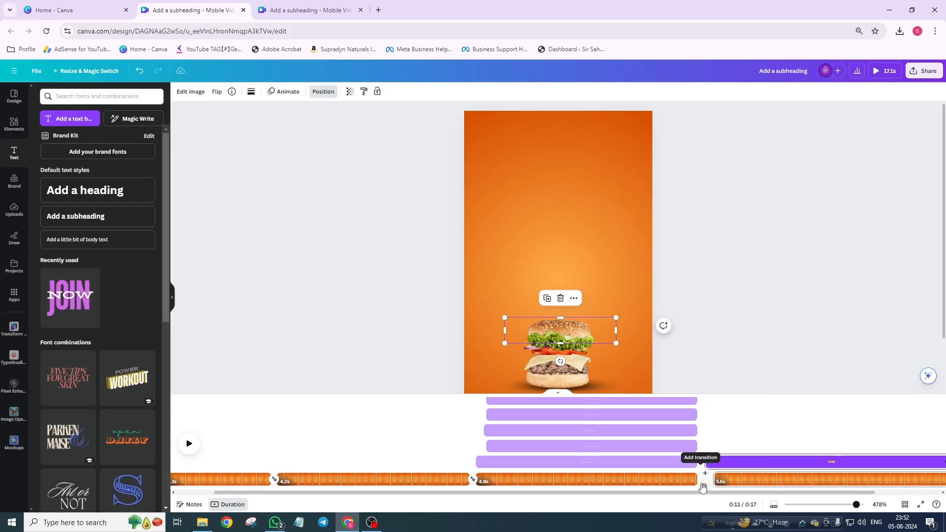
click(704, 489)
click(45, 247)
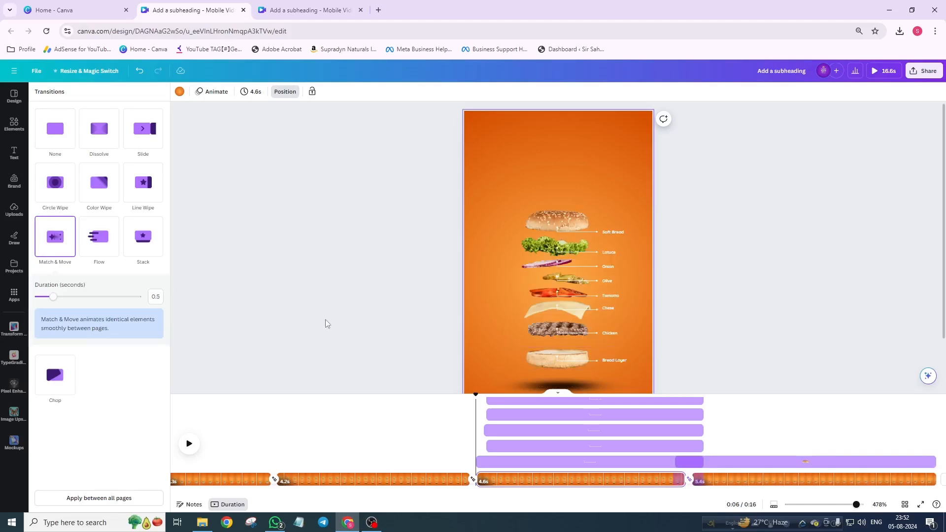
click(109, 297)
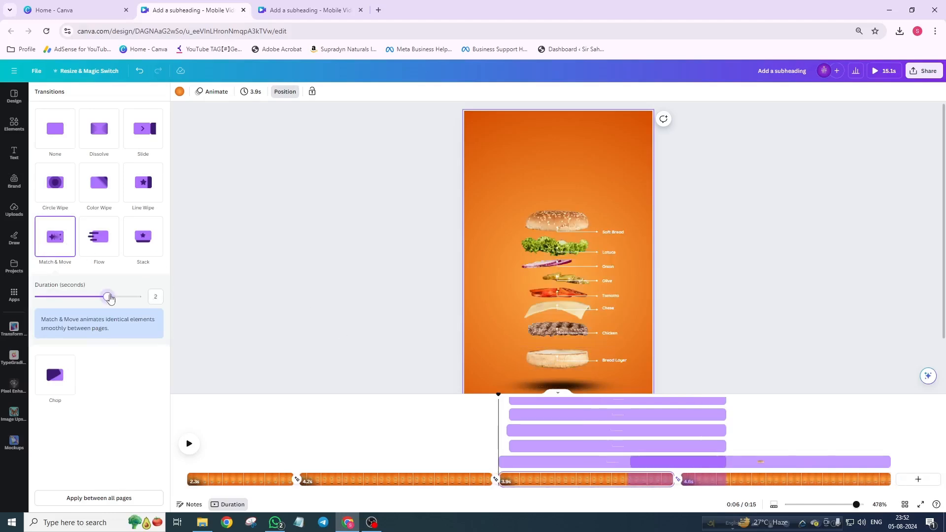
click(189, 443)
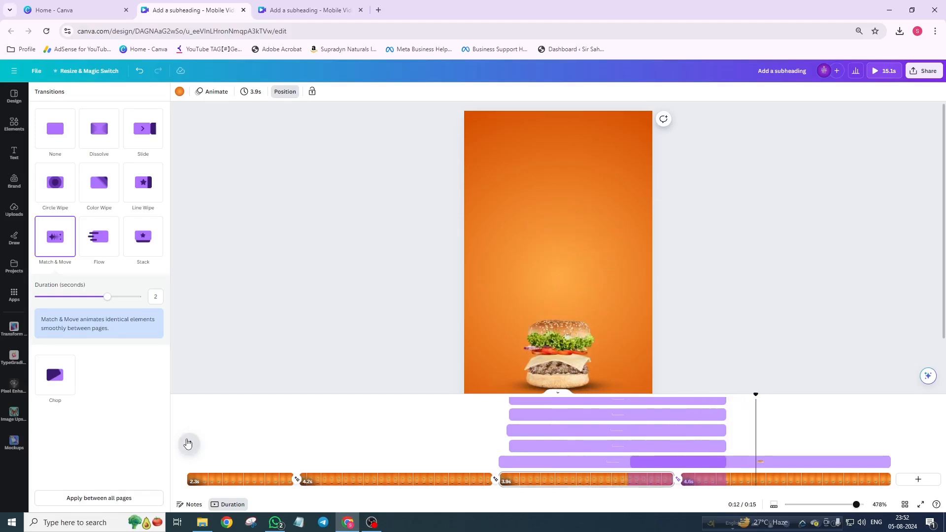
click(187, 443)
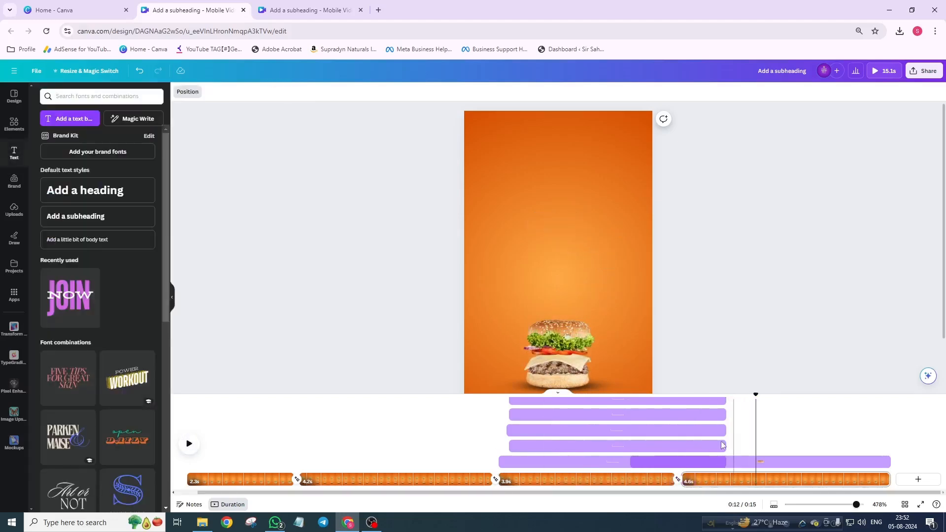
Delete the last page with the closed burger, play back the labelled page and duplicate it as the new last page
click(585, 334)
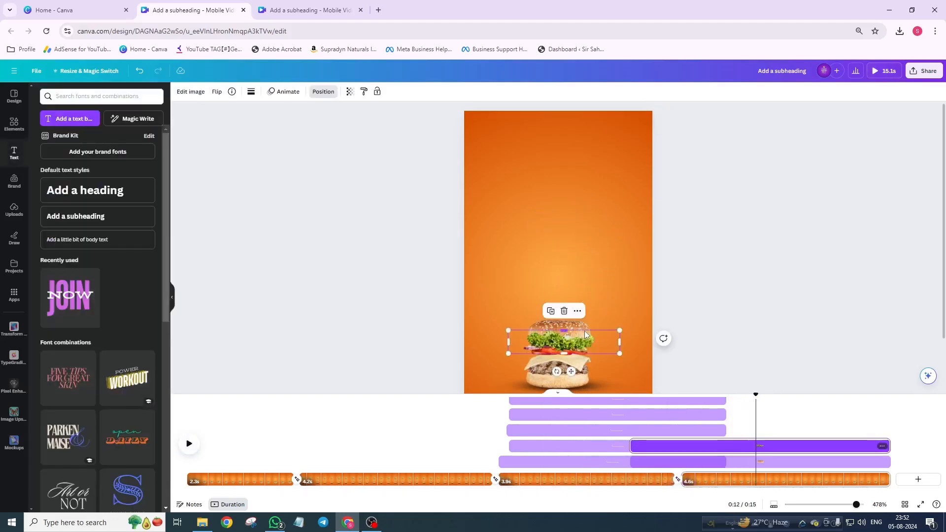
right_click(782, 479)
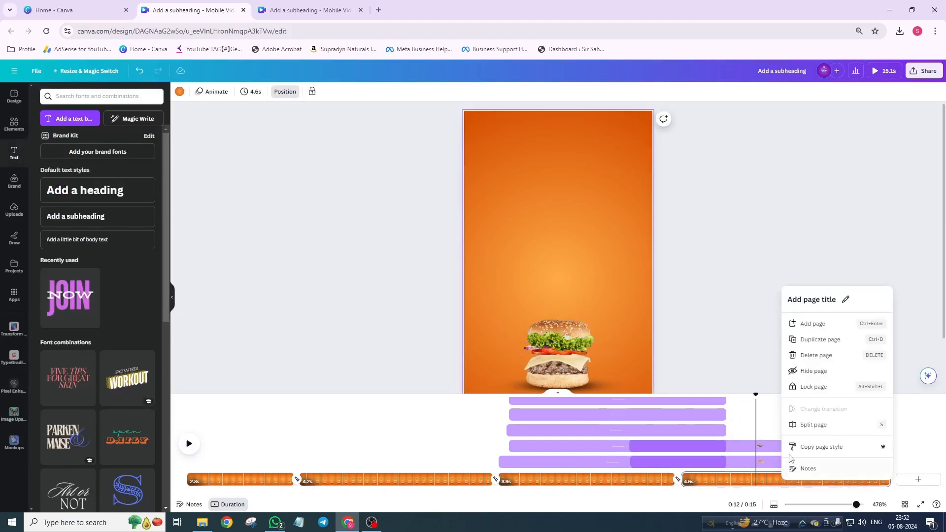
click(809, 357)
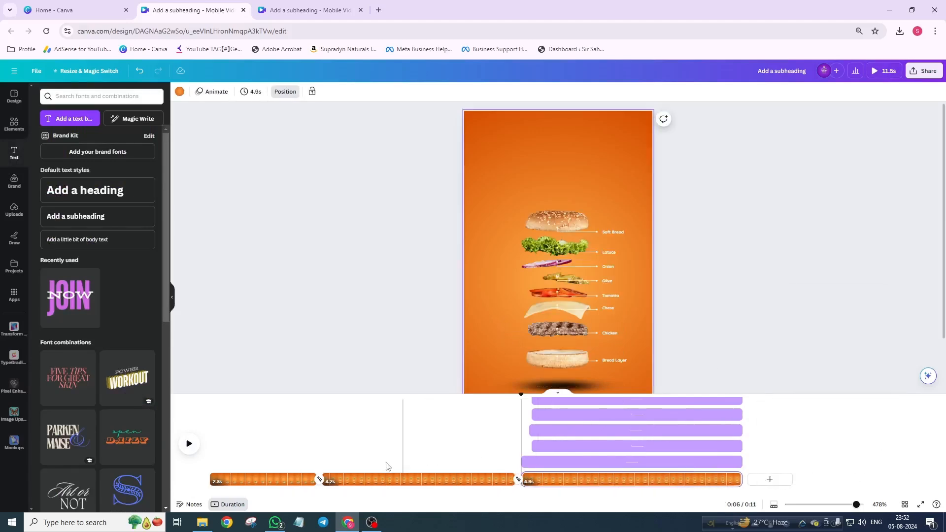
click(189, 444)
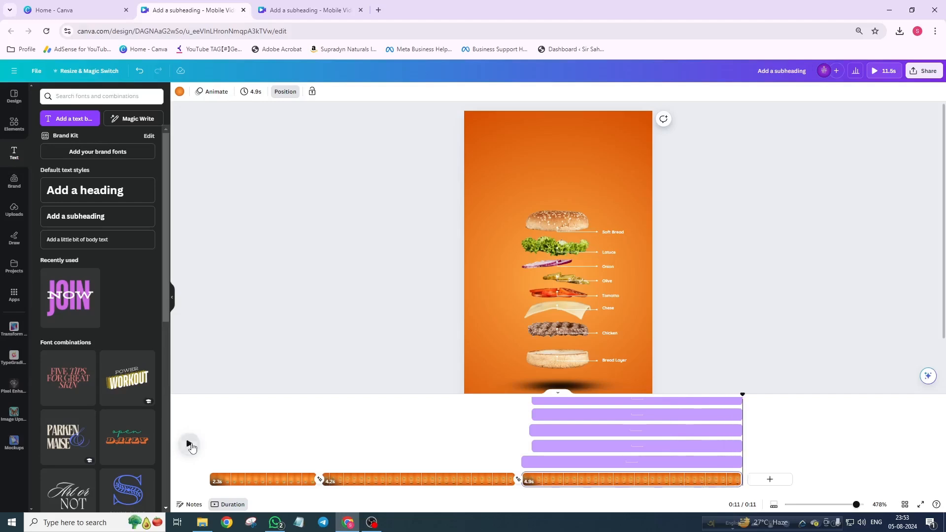
right_click(615, 484)
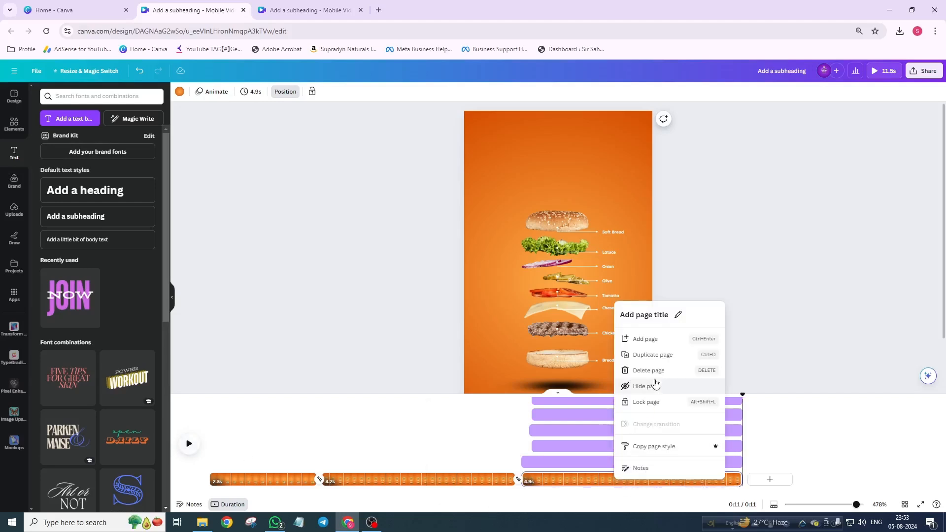
click(653, 355)
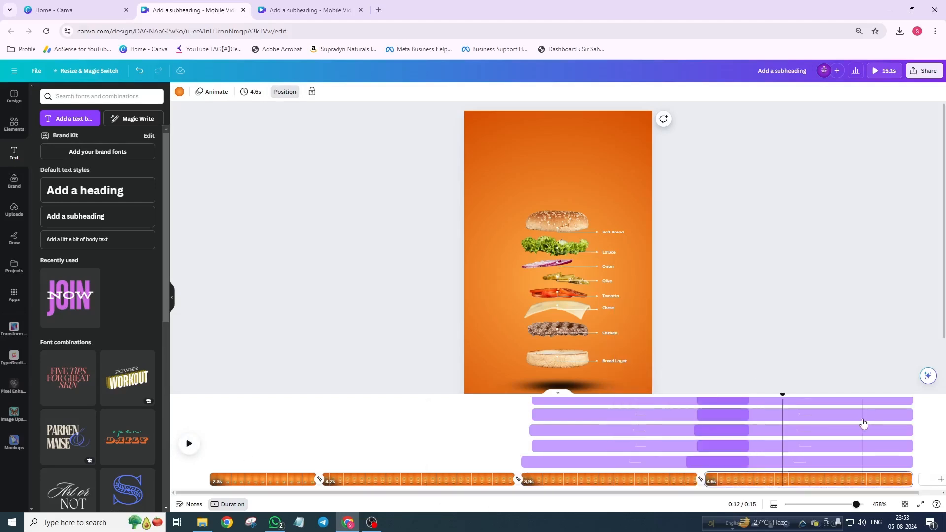
Delete the arrows beside the Soft Bread, Lettuce, Olive, Cheese and Bread Layer labels on the last page
click(881, 463)
key(Escape)
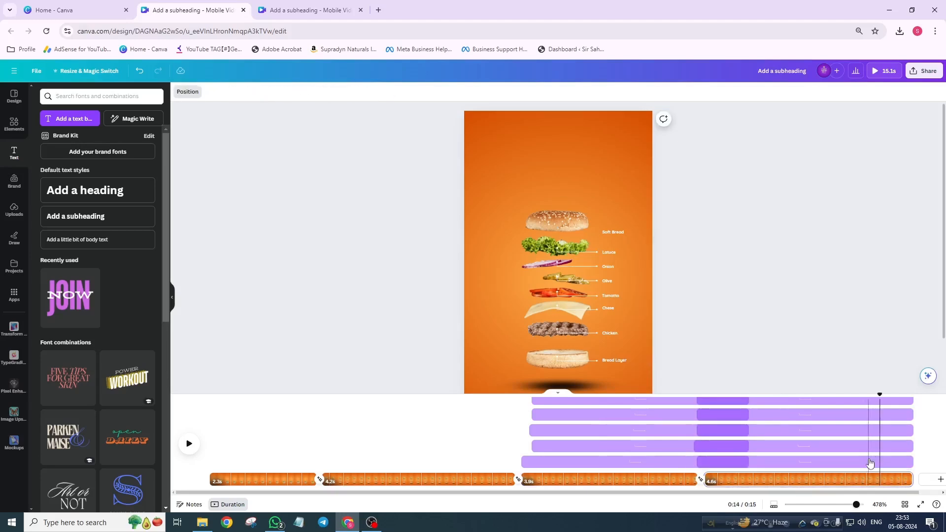
click(868, 462)
key(Escape)
click(856, 454)
key(Escape)
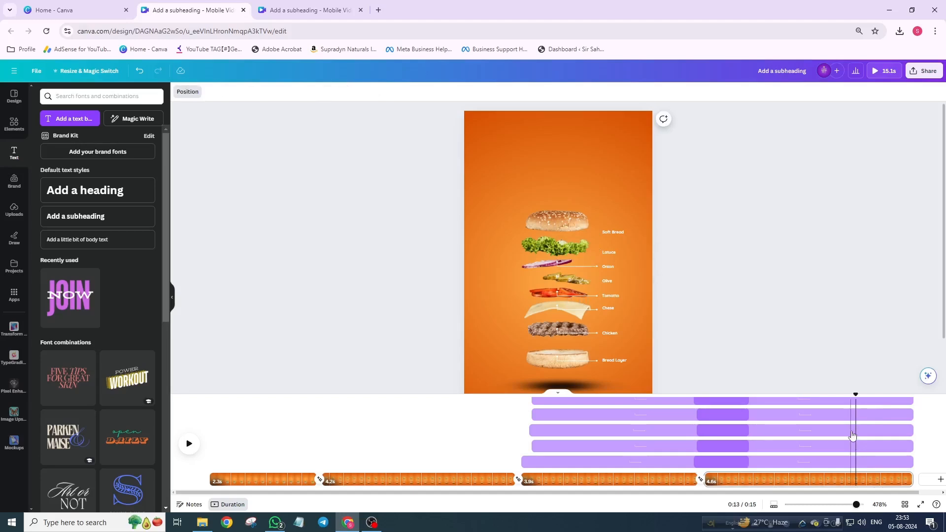
click(850, 433)
key(Escape)
click(846, 416)
key(Escape)
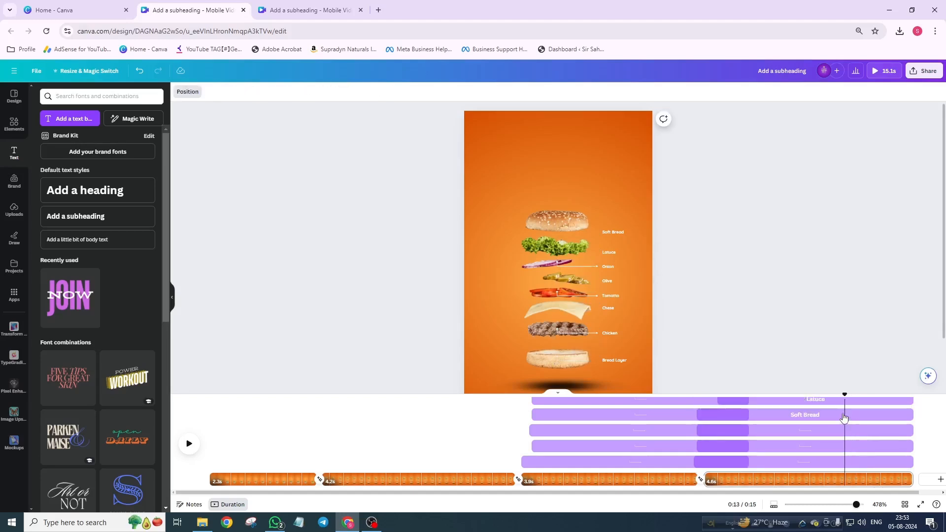
Delete all the ingredient text labels, from Soft Bread down to Bread Layer, on the last page
click(844, 416)
key(Delete)
click(844, 416)
key(Delete)
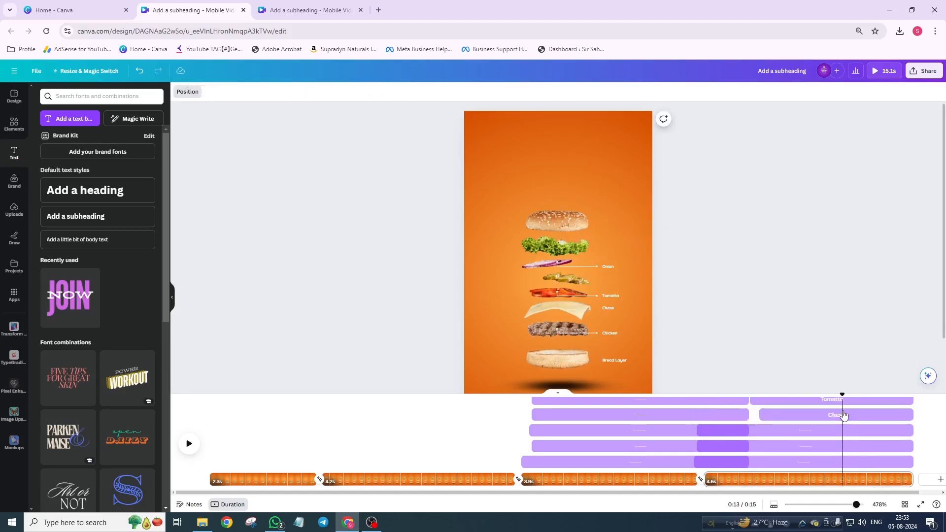
click(843, 415)
key(Delete)
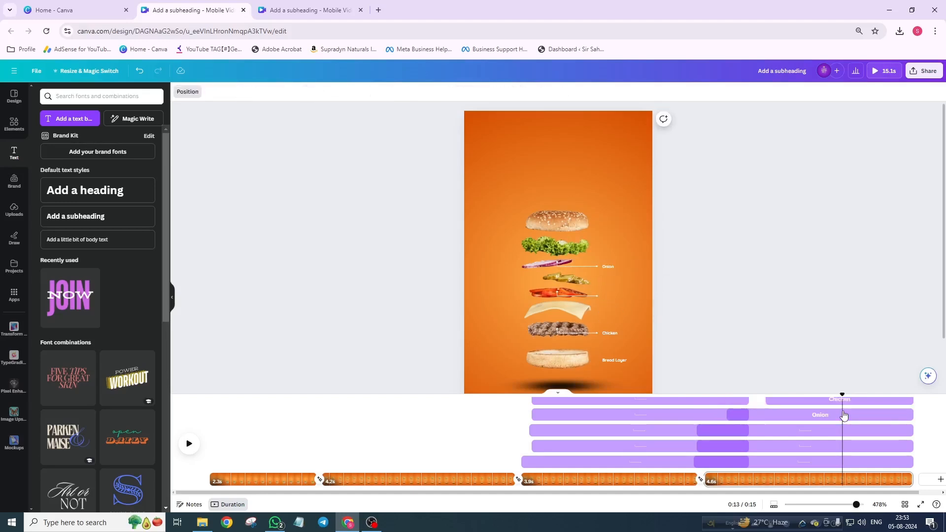
click(844, 415)
key(Delete)
click(844, 415)
key(Delete)
click(844, 415)
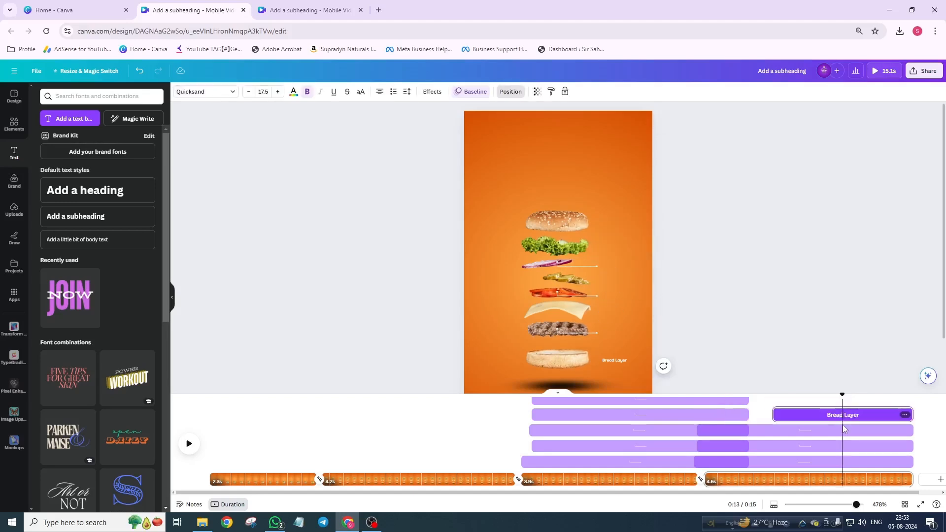
key(Delete)
Delete the remaining arrows at the onion, tomato and chicken layers on the last page
click(836, 436)
key(Delete)
click(827, 446)
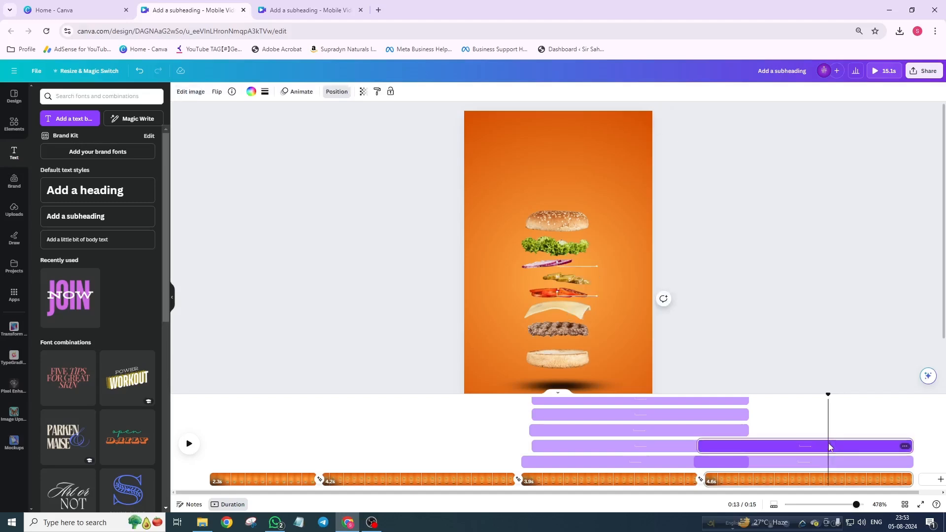
key(Delete)
click(825, 463)
key(Delete)
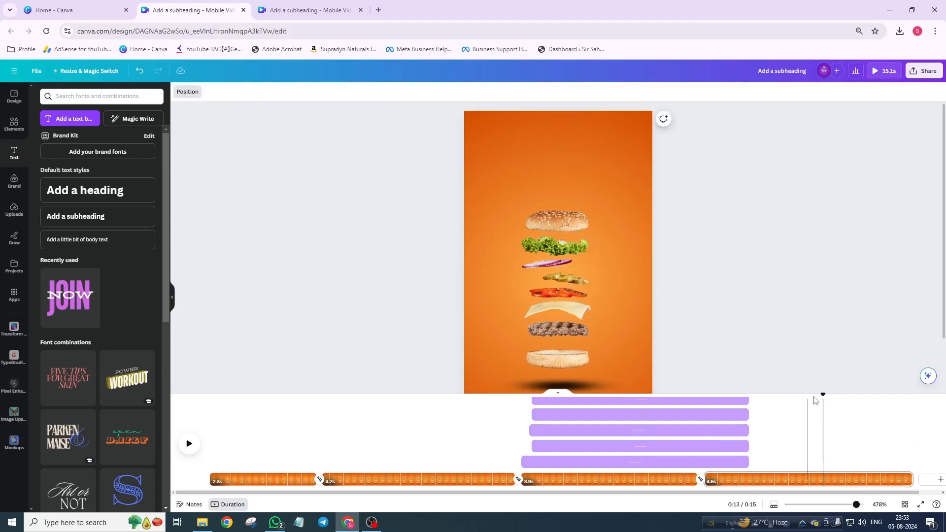
Move the chicken patty down onto the bottom bun, and stack the cheese and the tomato slices on it
click(557, 225)
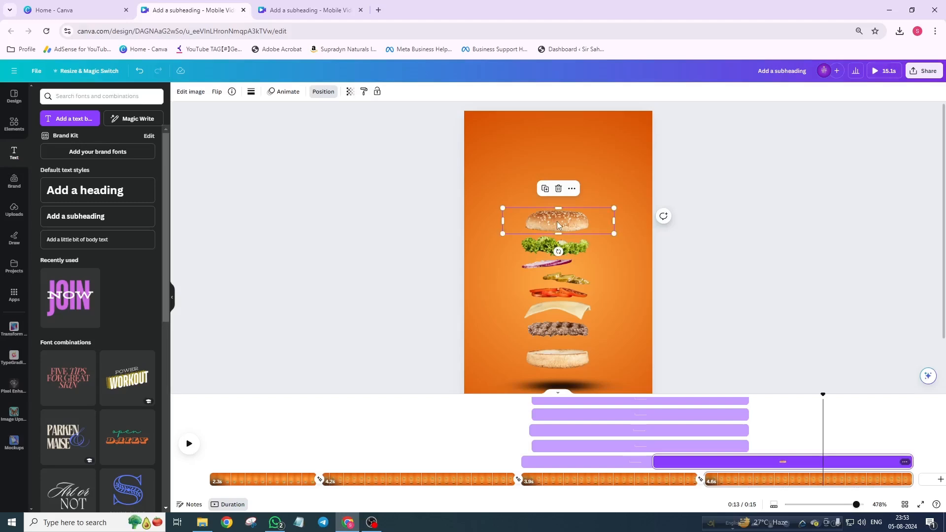
click(566, 331)
drag(567, 331, 566, 347)
scroll(566, 347, up, 3)
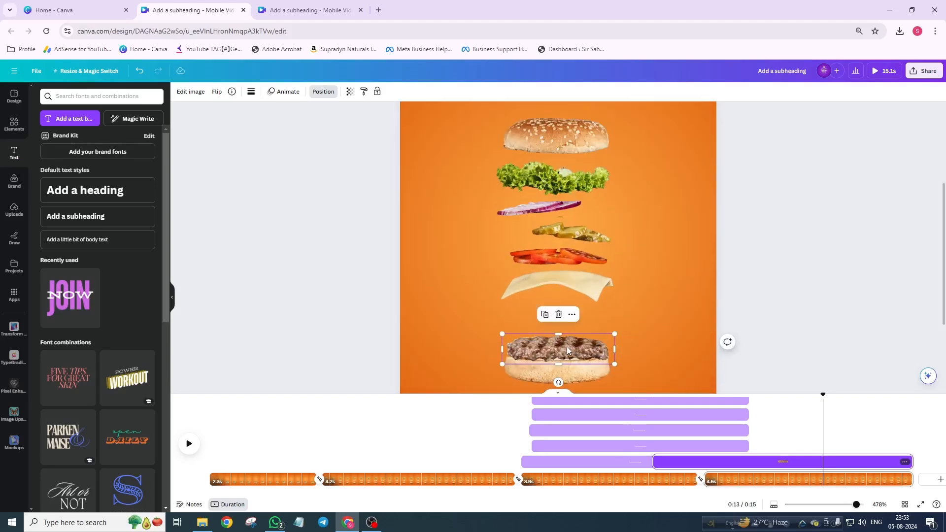
drag(566, 283, 566, 343)
drag(562, 262, 563, 340)
Stack the olive slices, onion, lettuce and top bun onto the tomato and play back the transition into the closed burger
drag(572, 231, 579, 323)
drag(550, 208, 551, 318)
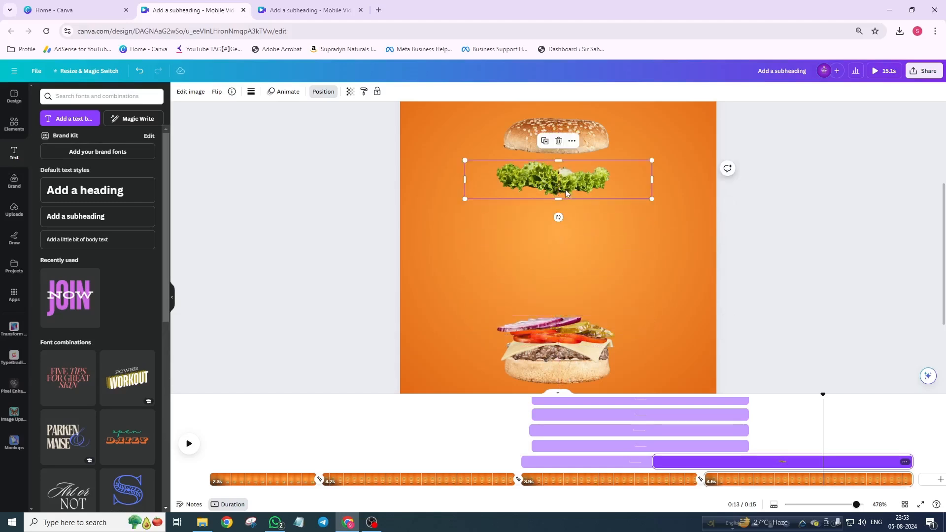
drag(568, 189, 567, 327)
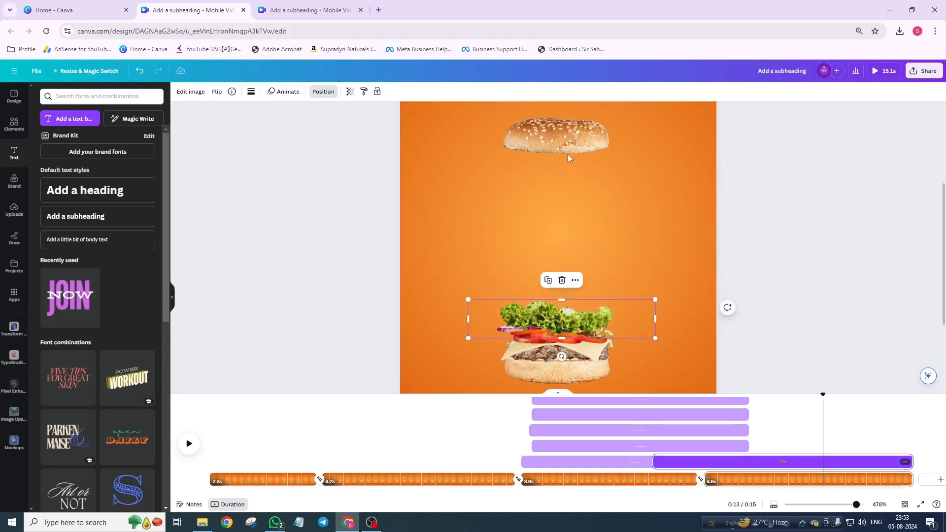
drag(568, 163, 571, 311)
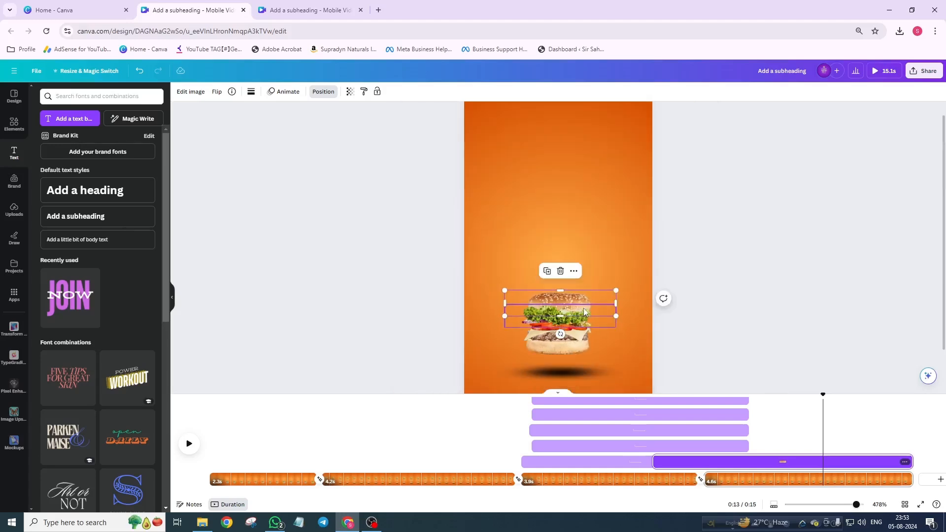
click(537, 418)
click(189, 443)
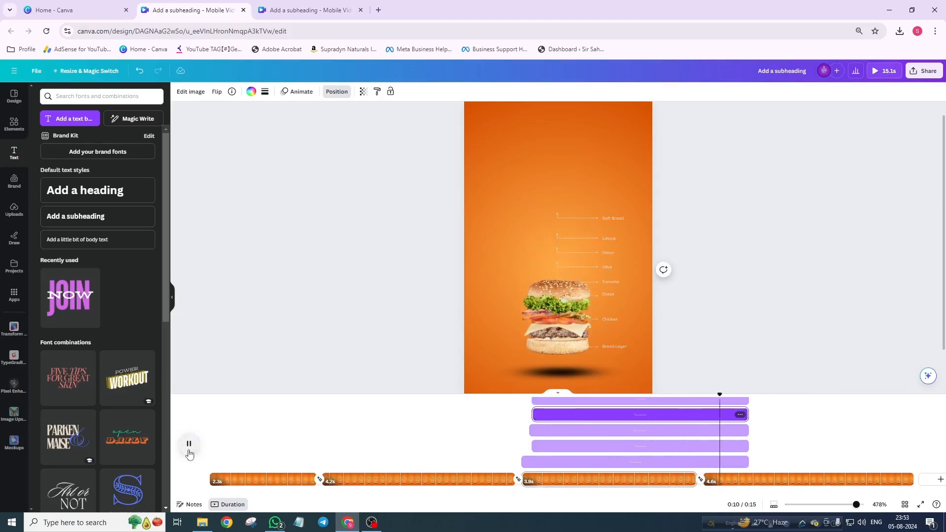
click(189, 445)
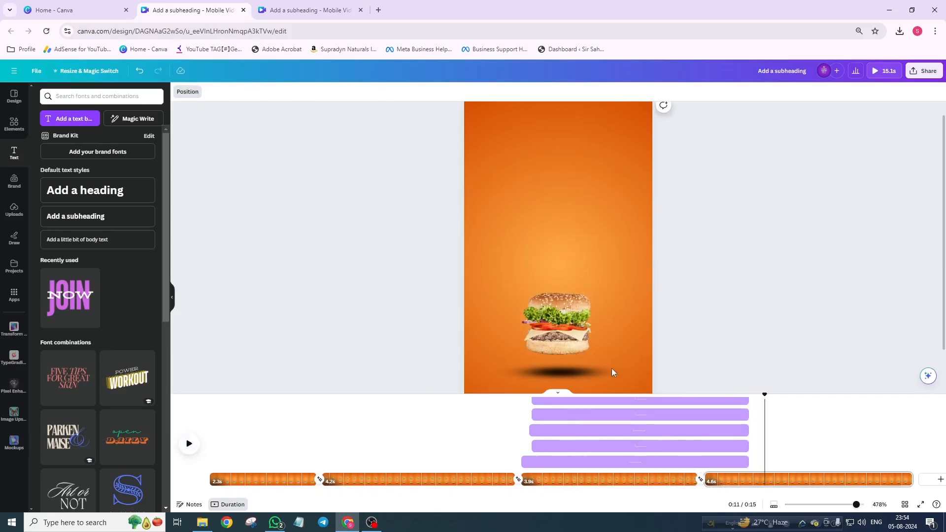
Move the shadow up directly beneath the bottom bun on the last page and play back the closing transition
click(581, 374)
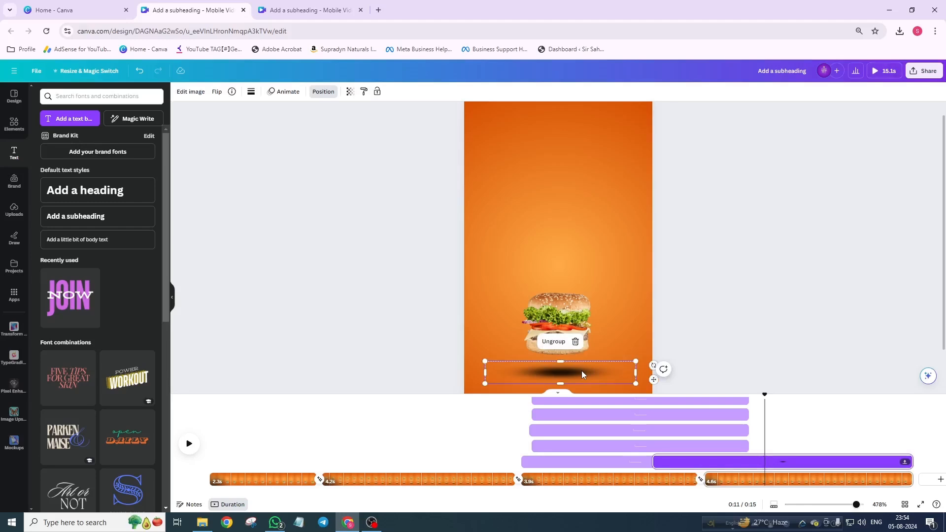
drag(581, 373, 579, 347)
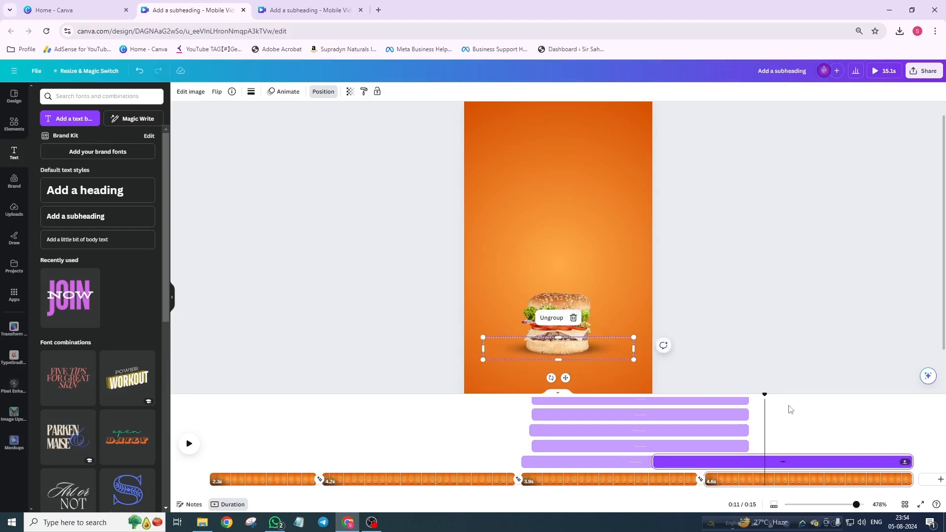
drag(765, 396, 642, 396)
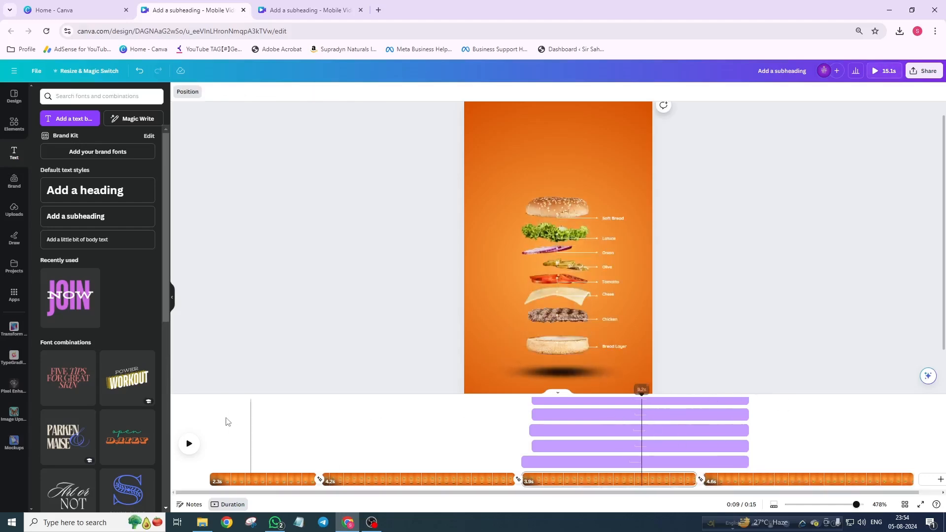
click(191, 444)
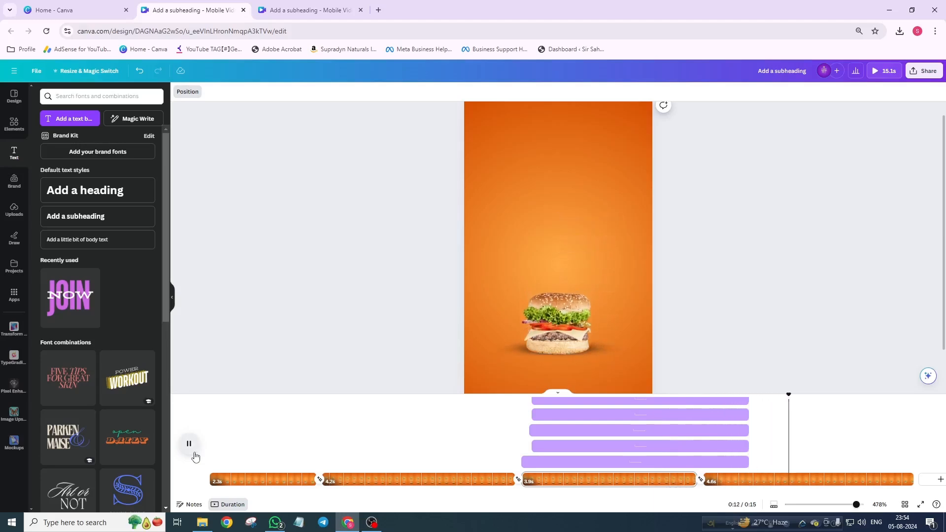
click(194, 455)
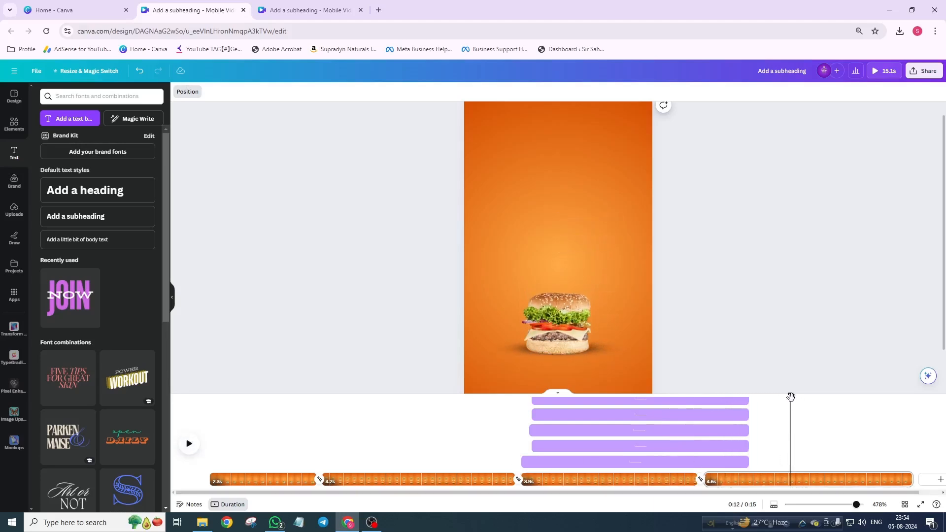
Shorten the last page's duration to 3 seconds and further to 2.6 seconds
click(790, 480)
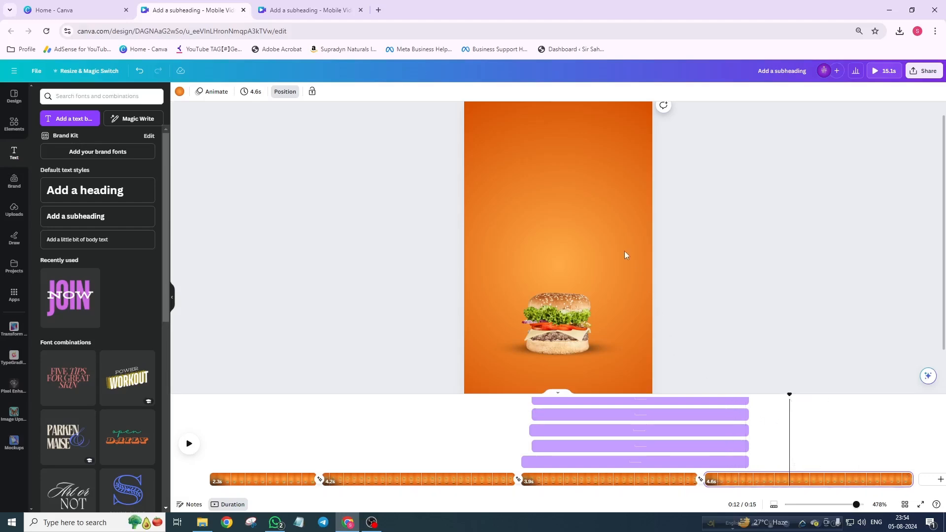
click(254, 93)
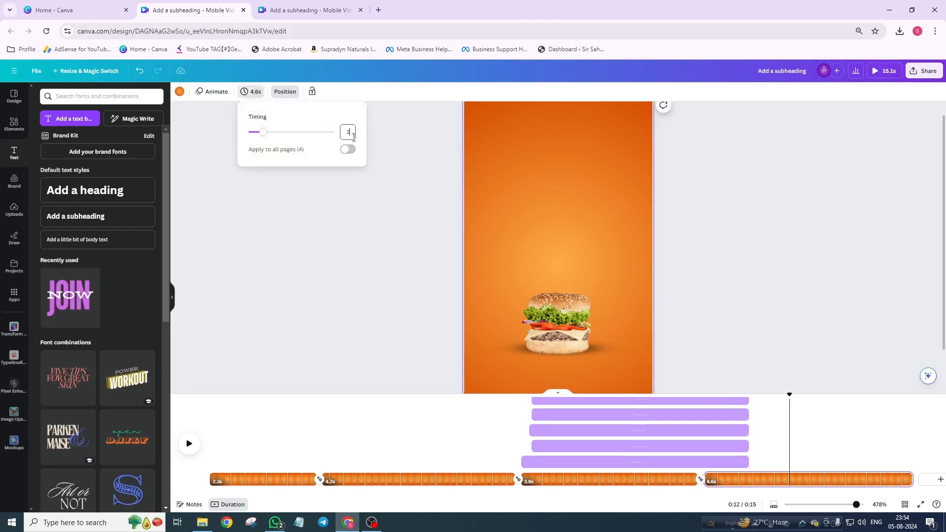
key(Return)
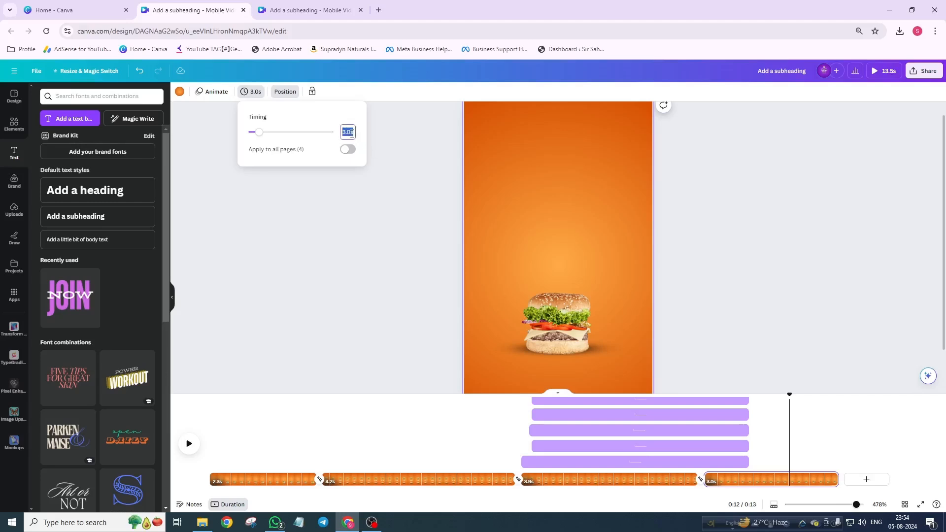
key(Return)
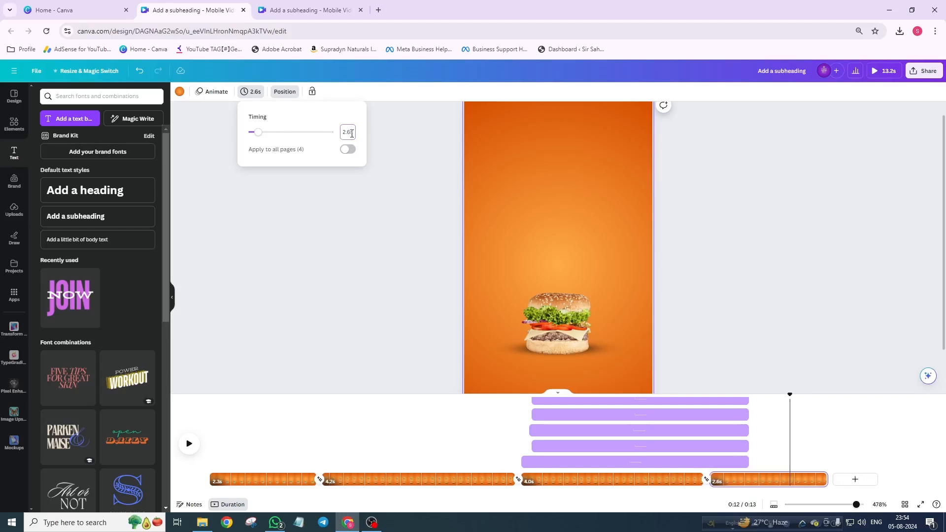
Duplicate the last page and enlarge the whole stacked burger with its shadow on the copy until it nearly fills the page width
right_click(778, 477)
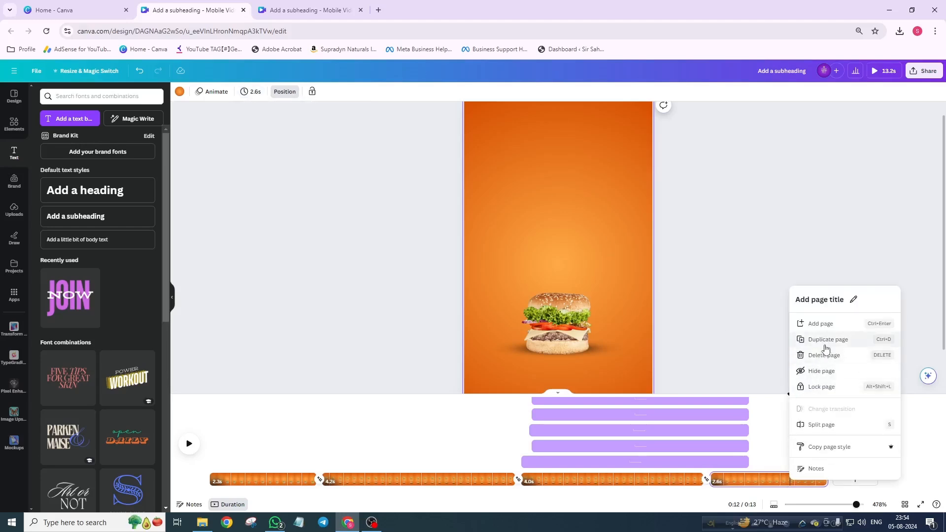
click(825, 345)
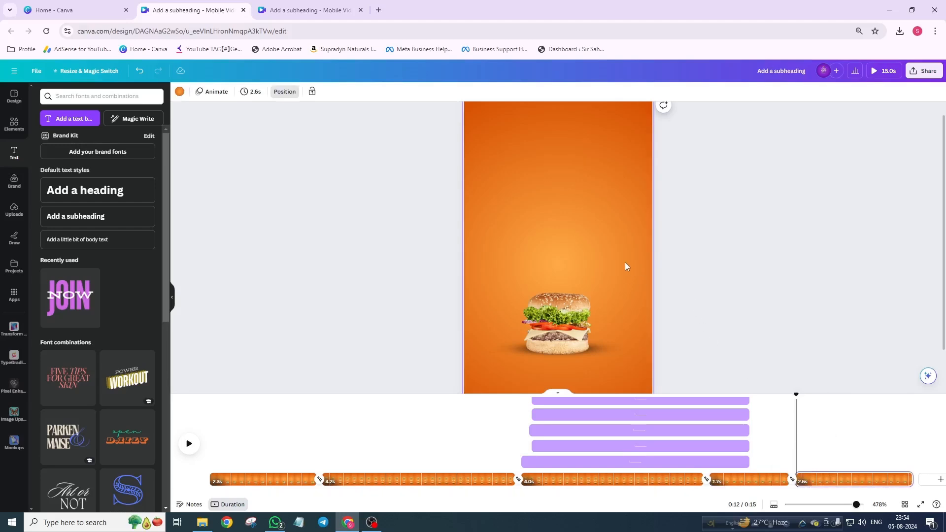
drag(625, 265, 494, 363)
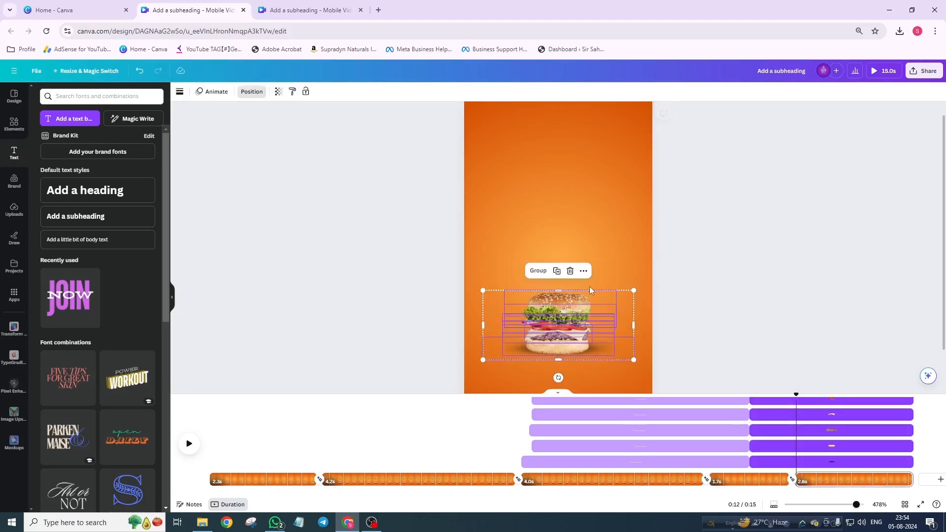
drag(632, 290, 725, 182)
drag(627, 290, 571, 284)
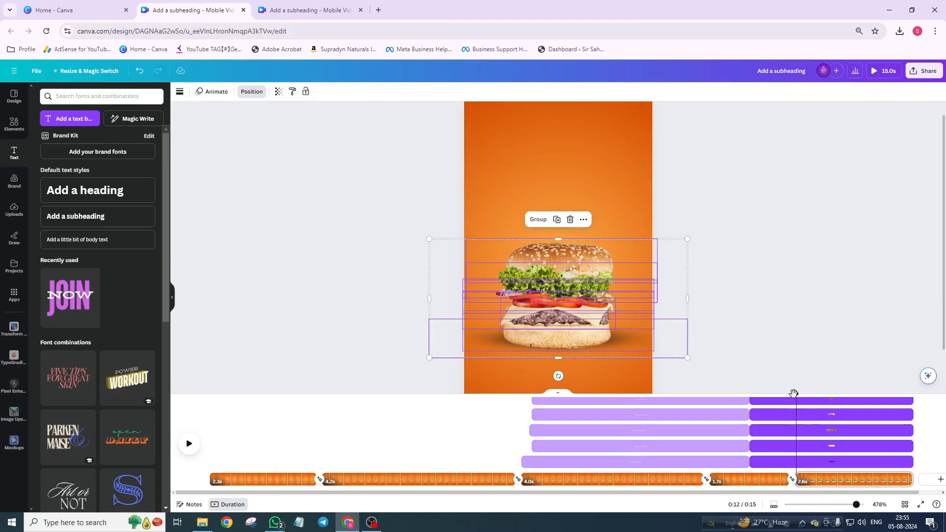
Play back the video from the labelled layers through to the enlarged burger on the last page
drag(794, 393, 679, 394)
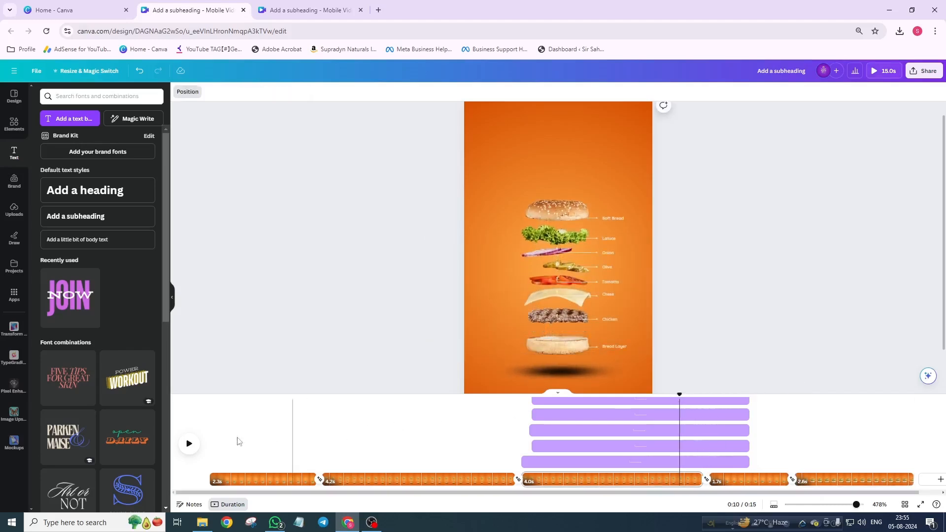
click(187, 446)
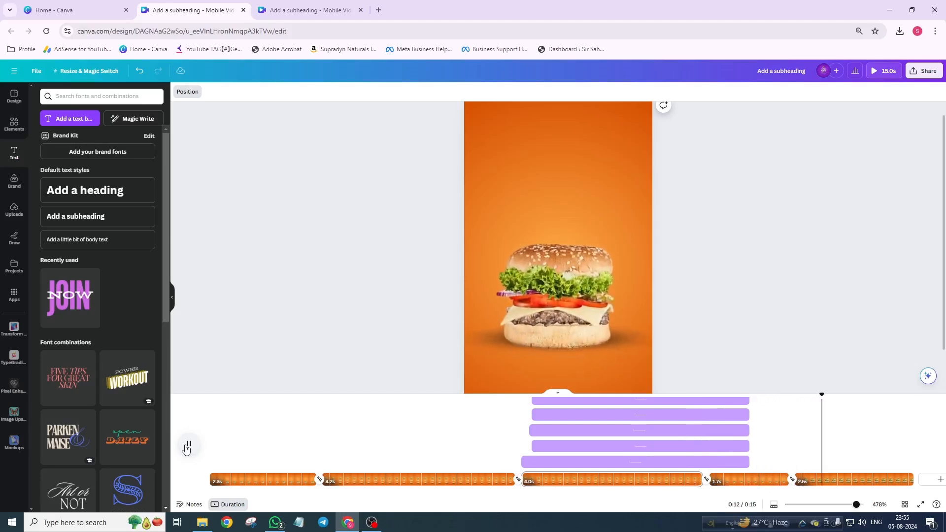
click(187, 446)
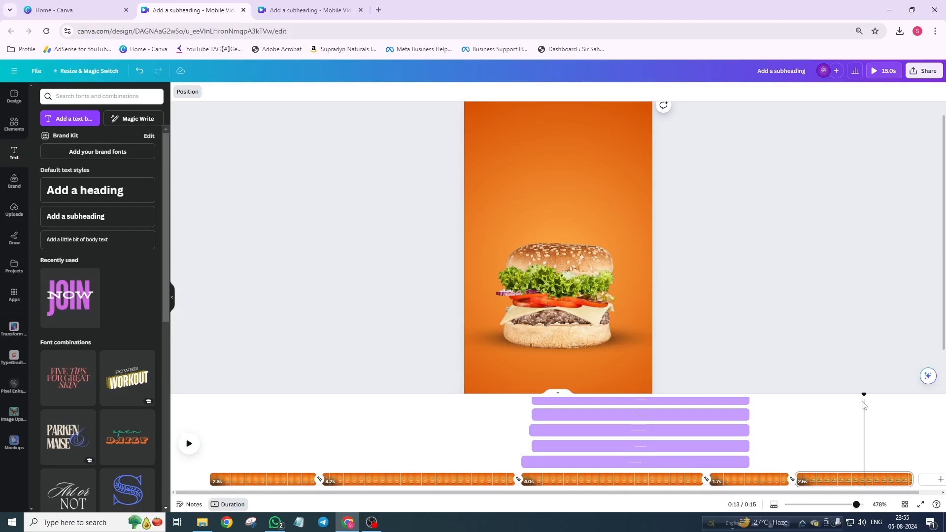
Set the duration of the fourth page, with the small closed burger, to 3 seconds
drag(864, 397, 764, 395)
click(749, 479)
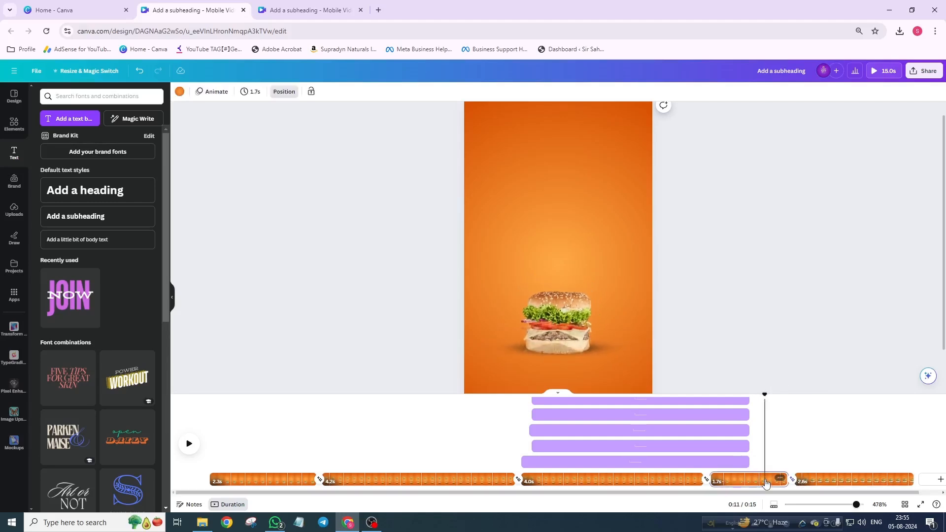
click(627, 233)
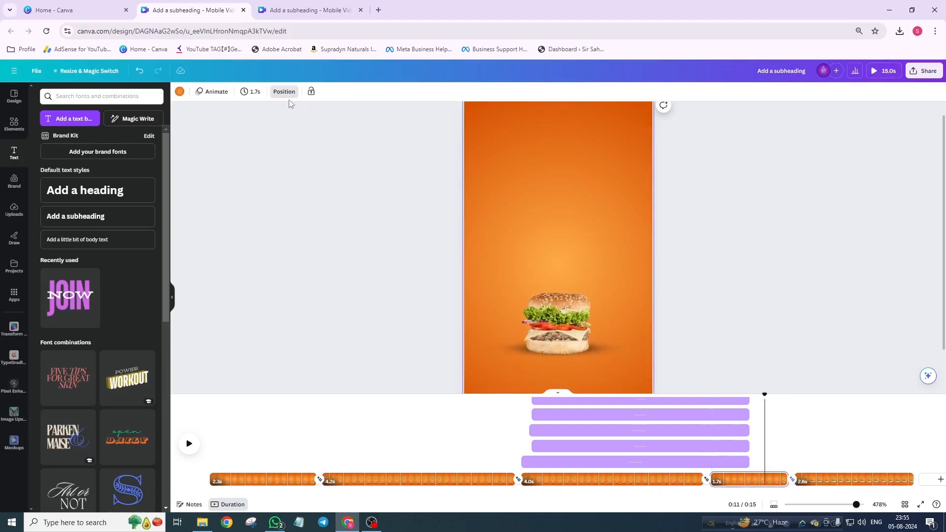
click(255, 92)
click(566, 166)
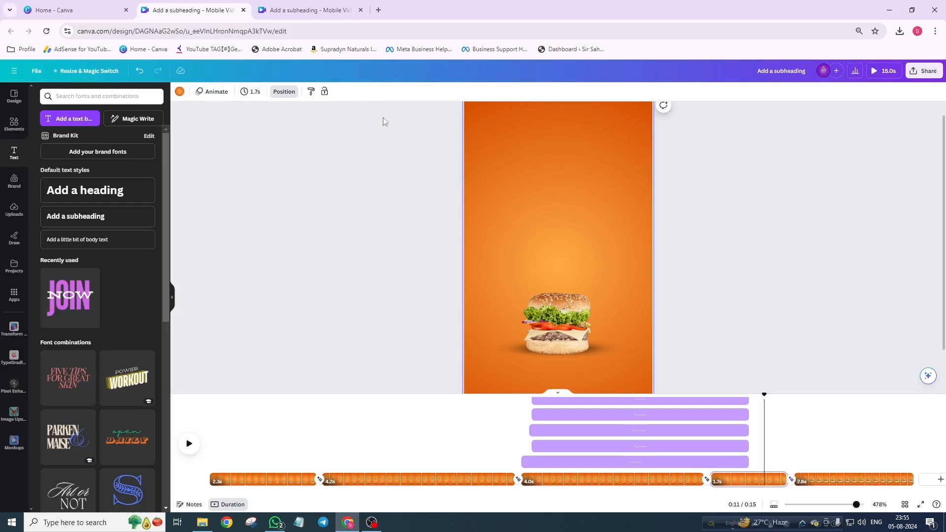
click(257, 94)
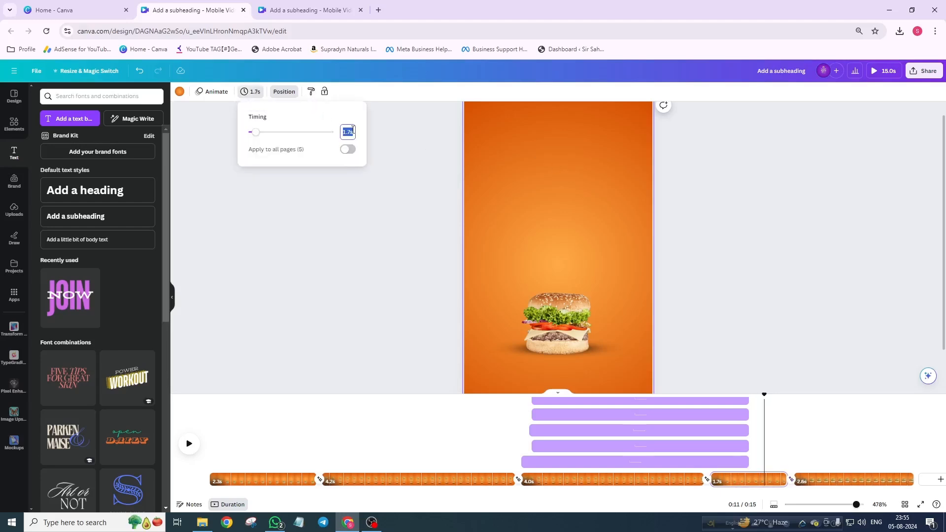
key(Return)
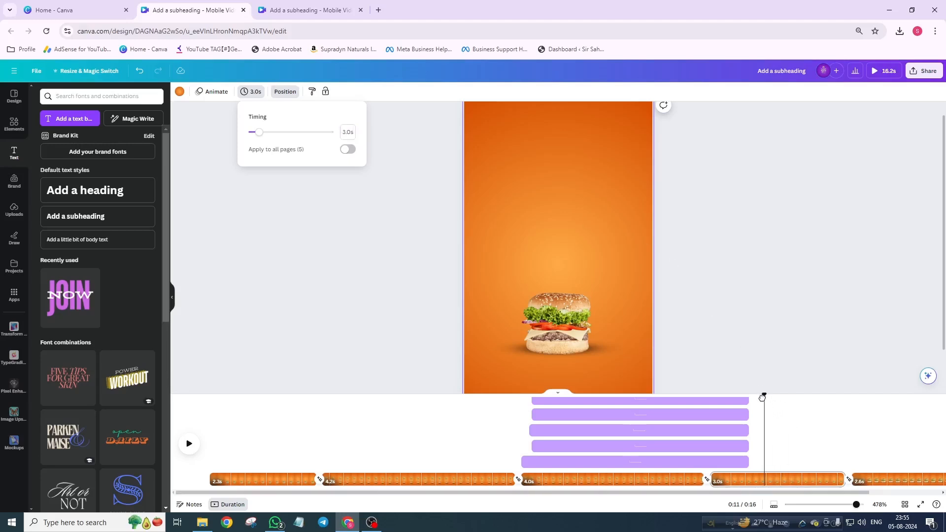
Play back the transition from the small closed burger to the enlarged burger
drag(762, 397, 733, 422)
key(space)
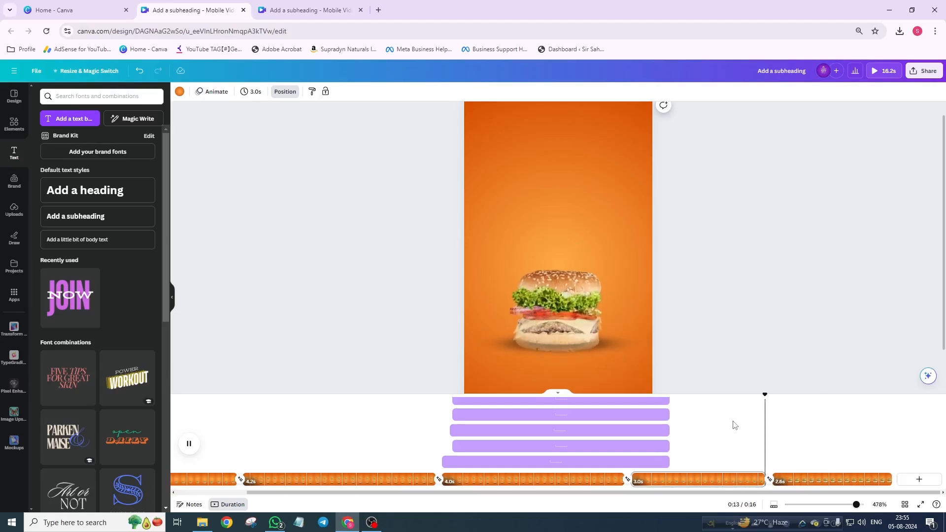
key(space)
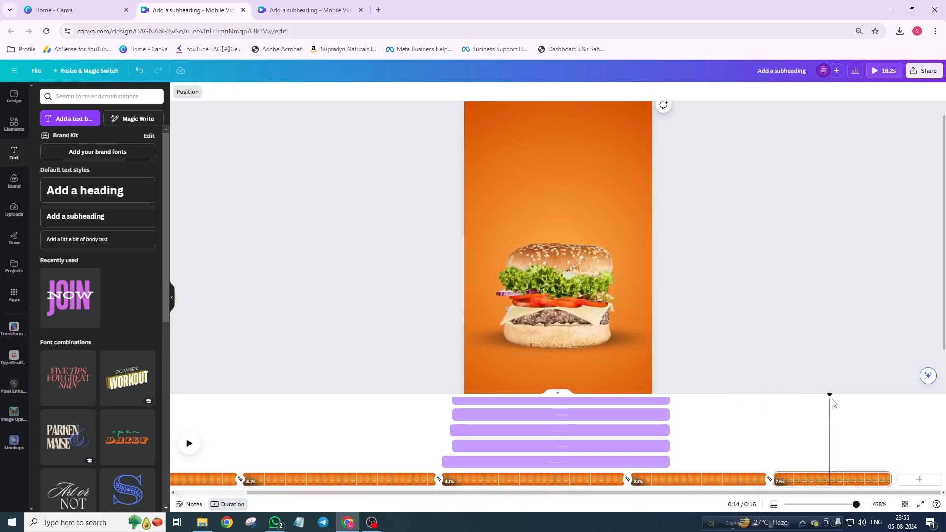
mouse_move(831, 397)
mouse_down()
mouse_move(738, 417)
mouse_move(831, 412)
mouse_up()
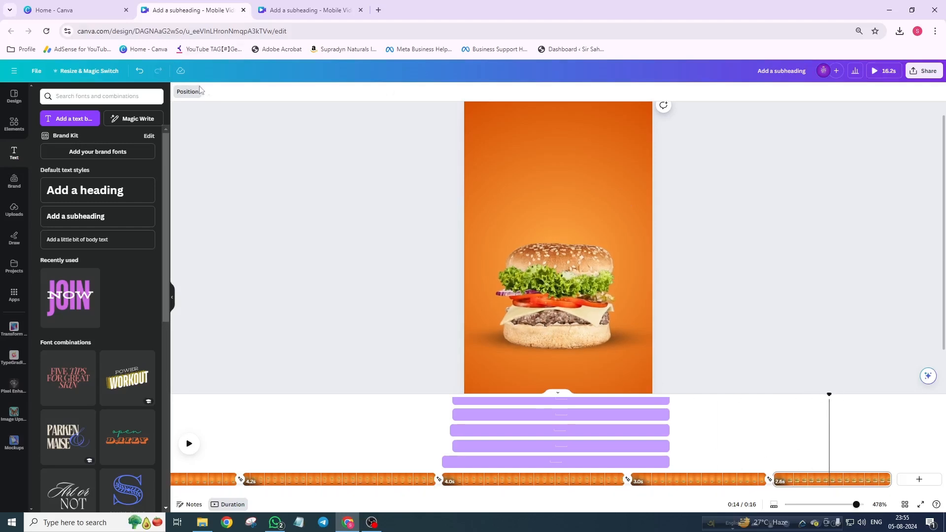
Set the duration of the last page, with the enlarged burger, to 7 seconds
click(631, 156)
click(251, 92)
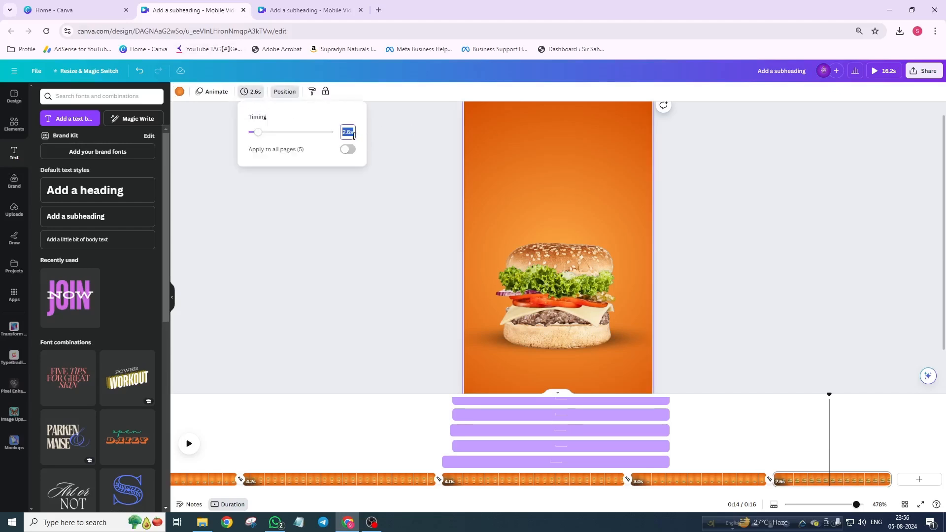
key(Return)
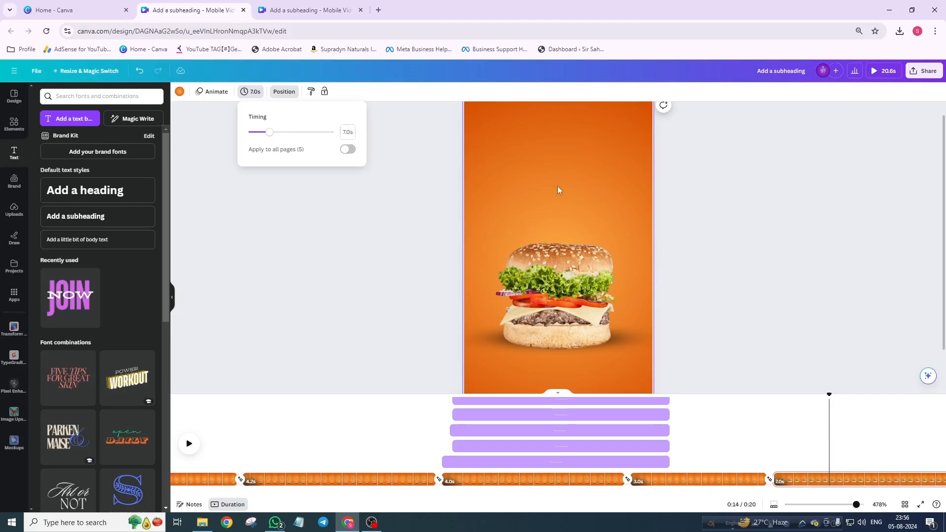
Add a heading reading "30% OFF" to the last page and move it above the burger
click(55, 196)
text(30)
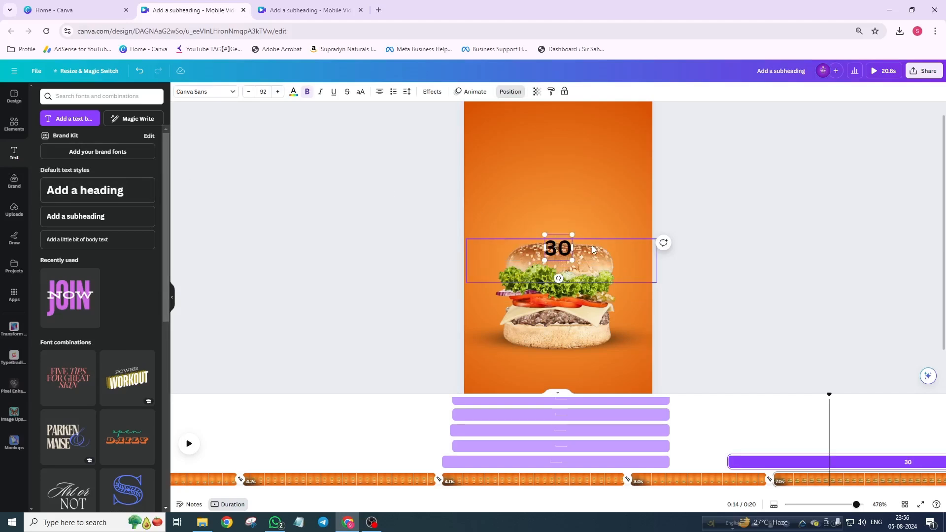
text(% OFF)
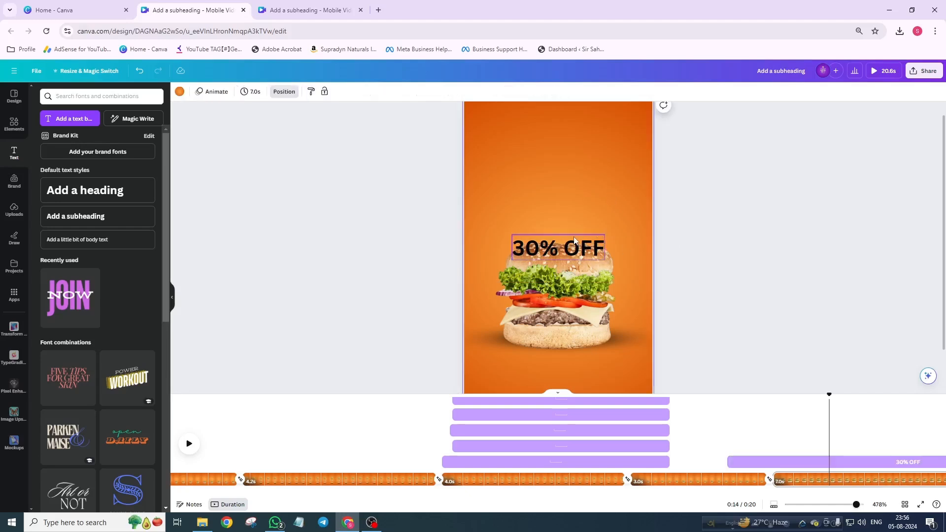
drag(558, 249, 553, 184)
Set the "30% OFF" heading in Poppins Black and make it italic
click(234, 92)
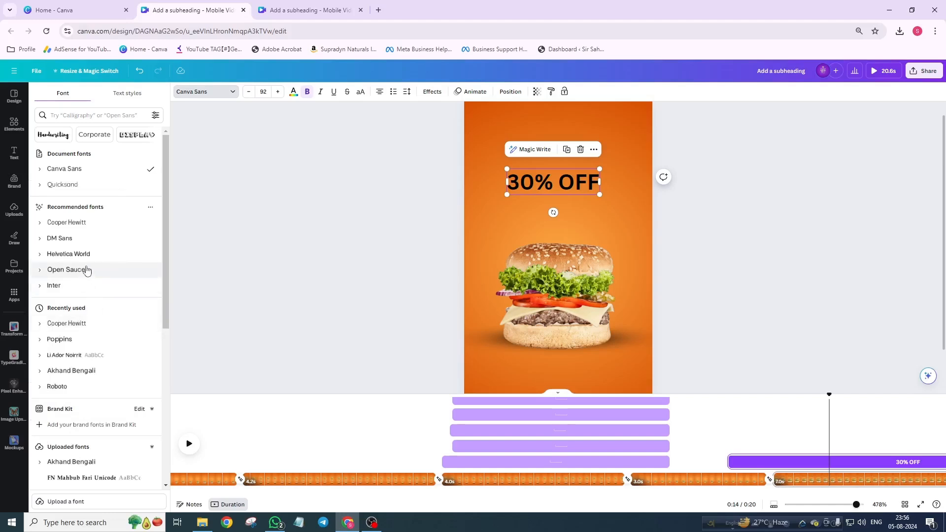
click(87, 340)
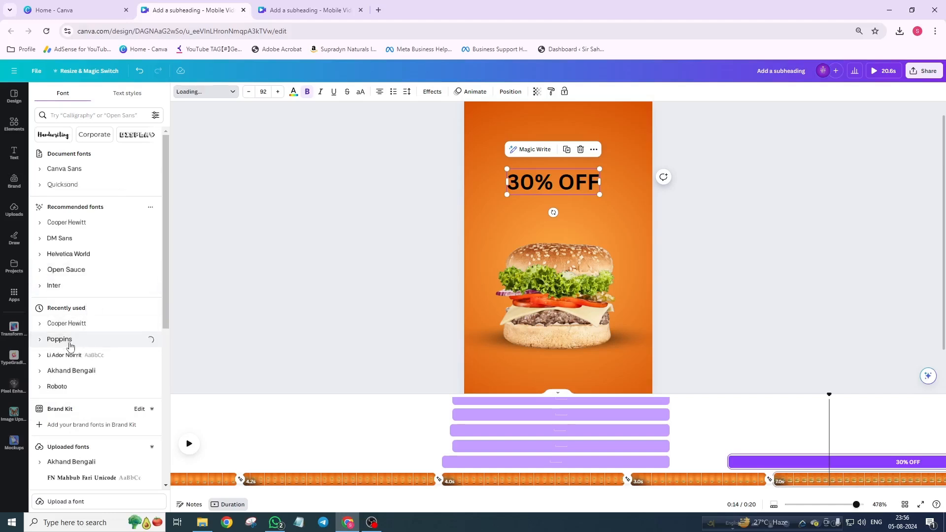
click(39, 341)
click(63, 481)
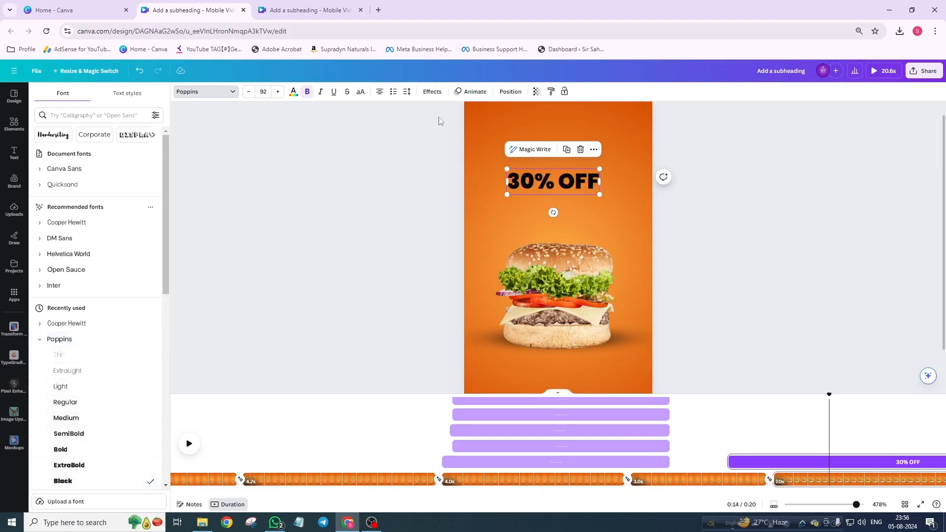
click(319, 92)
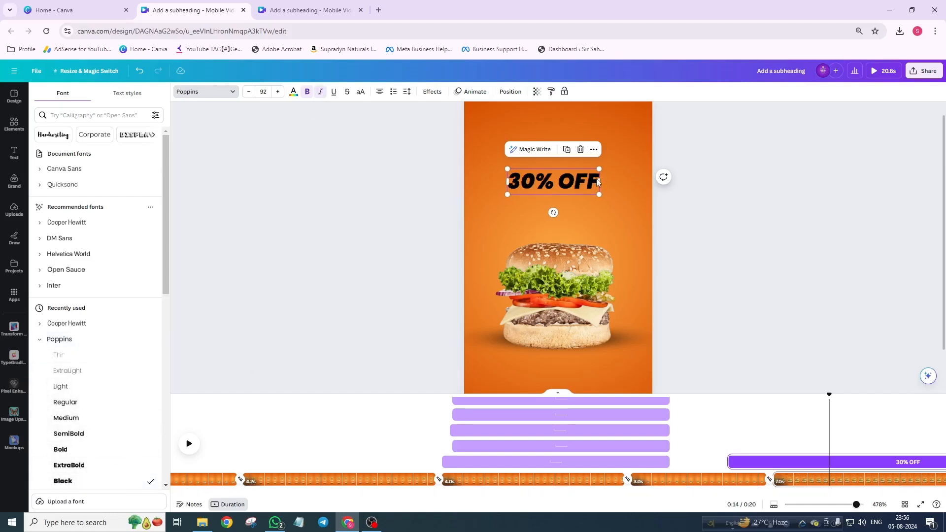
Narrow the "30% OFF" text box so the text wraps onto two lines, and tighten its line spacing
drag(605, 183, 563, 185)
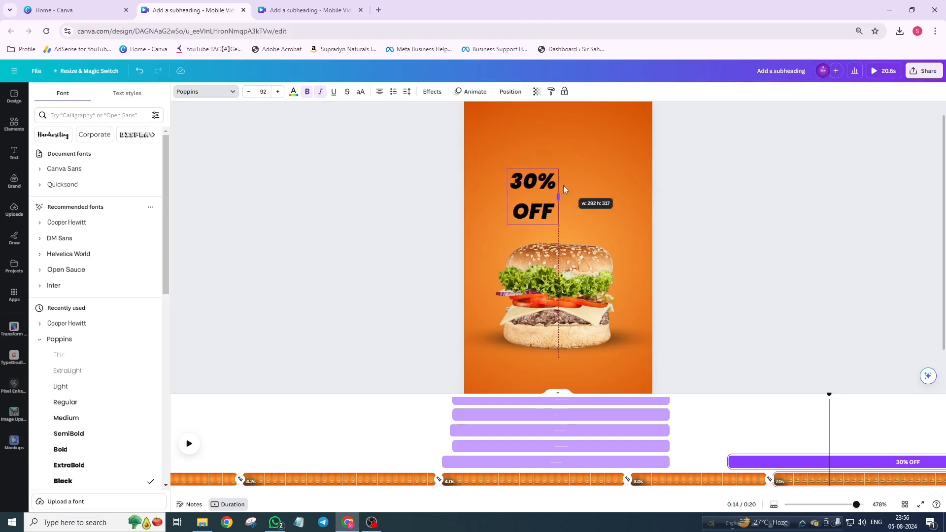
click(407, 91)
drag(442, 153, 423, 132)
click(584, 172)
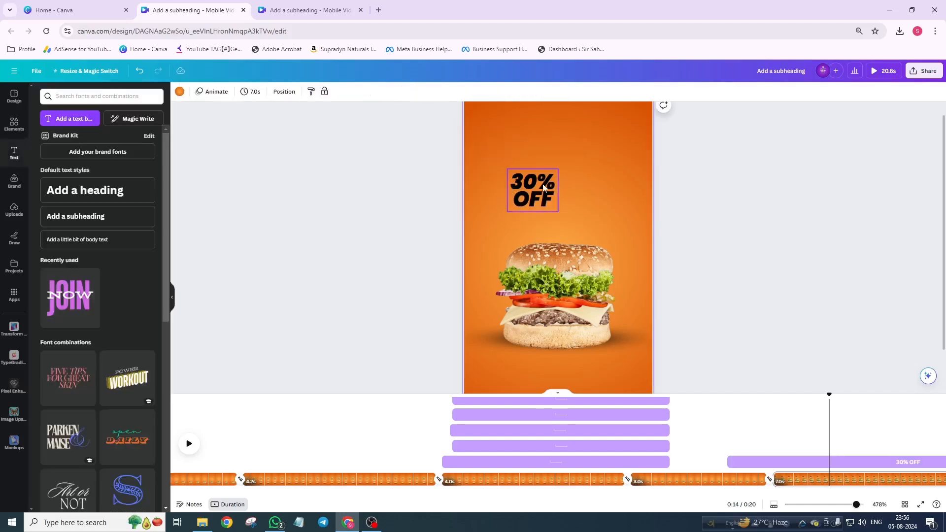
Enlarge the "30% OFF" heading to font size 158 and colour it white
click(554, 175)
drag(558, 169, 581, 170)
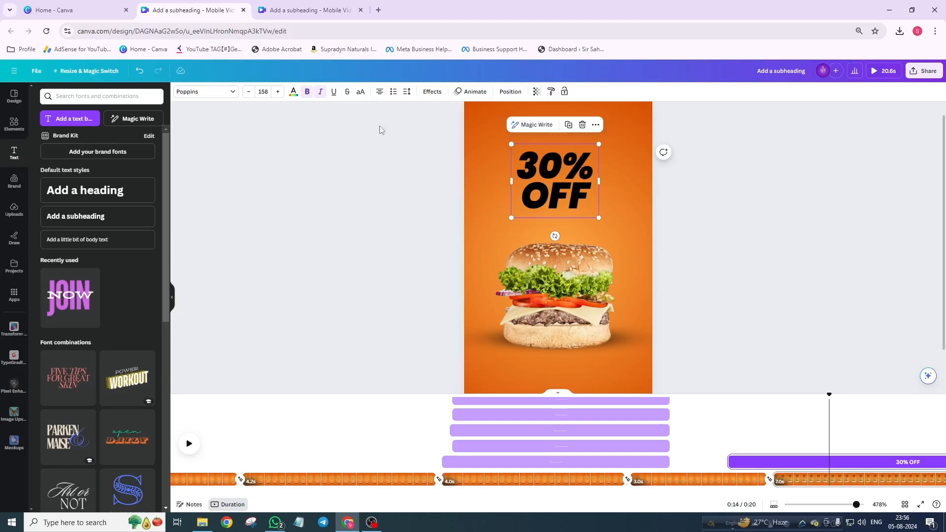
click(293, 92)
click(85, 139)
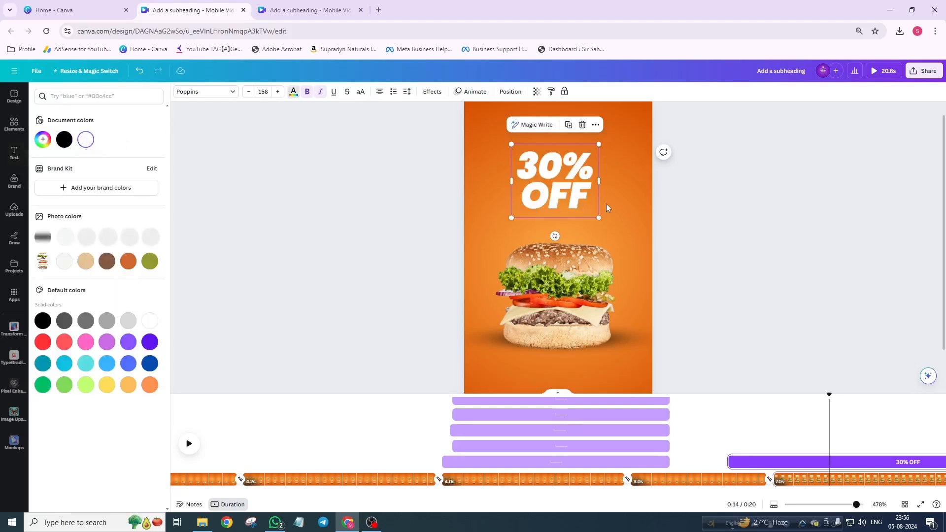
Give the "30% OFF" heading a black Shadow effect with transparency 76 and blur 100
click(432, 92)
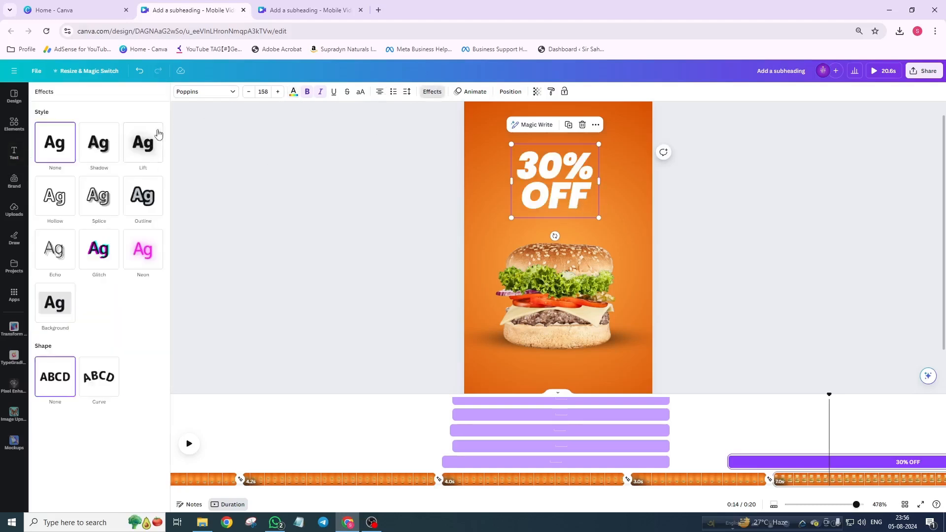
click(104, 151)
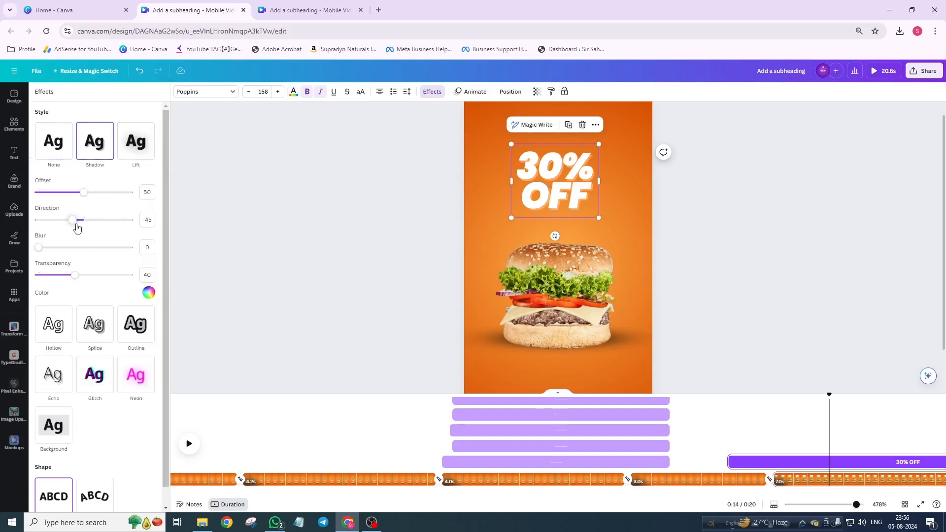
drag(70, 277, 108, 286)
click(148, 293)
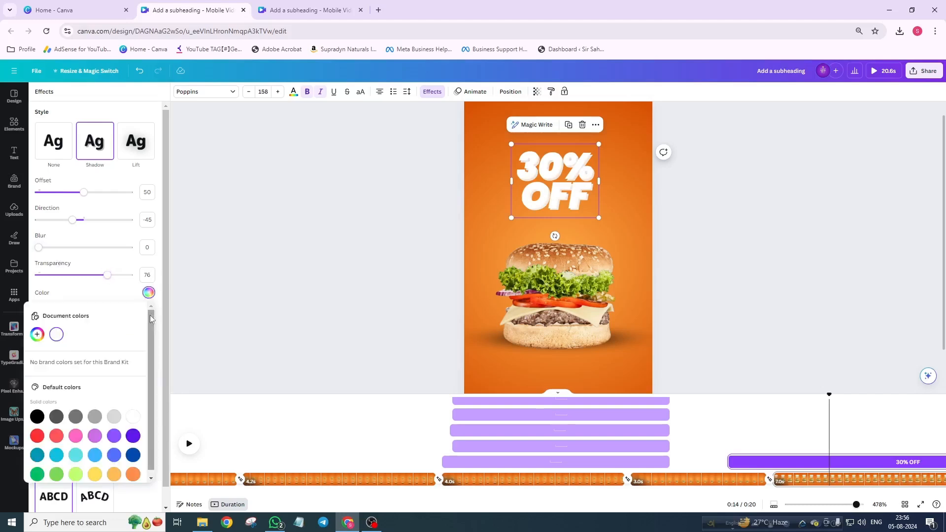
click(37, 416)
drag(45, 246, 197, 266)
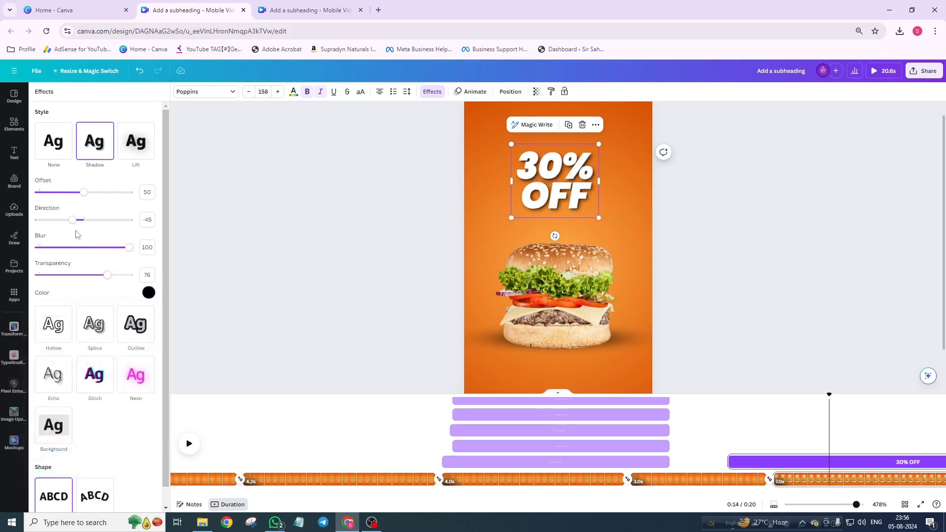
Set the "30% OFF" heading's shadow direction to 2 and its offset to 86
mouse_move(78, 223)
mouse_down()
mouse_move(111, 225)
mouse_move(85, 232)
mouse_up()
drag(82, 199, 118, 202)
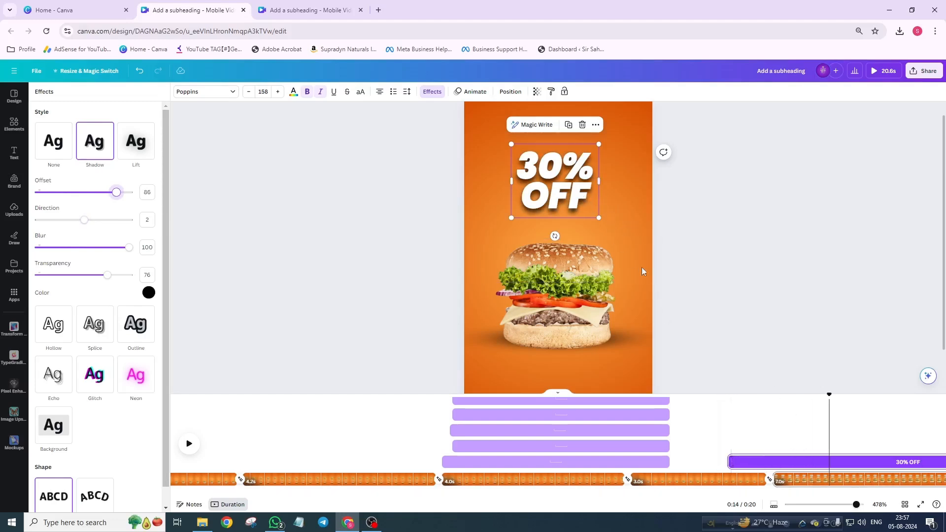
Trim the start of the "30% OFF" heading's timeline clip to just before the playhead, and move the heading down over the burger
drag(734, 463, 826, 463)
drag(562, 201, 565, 321)
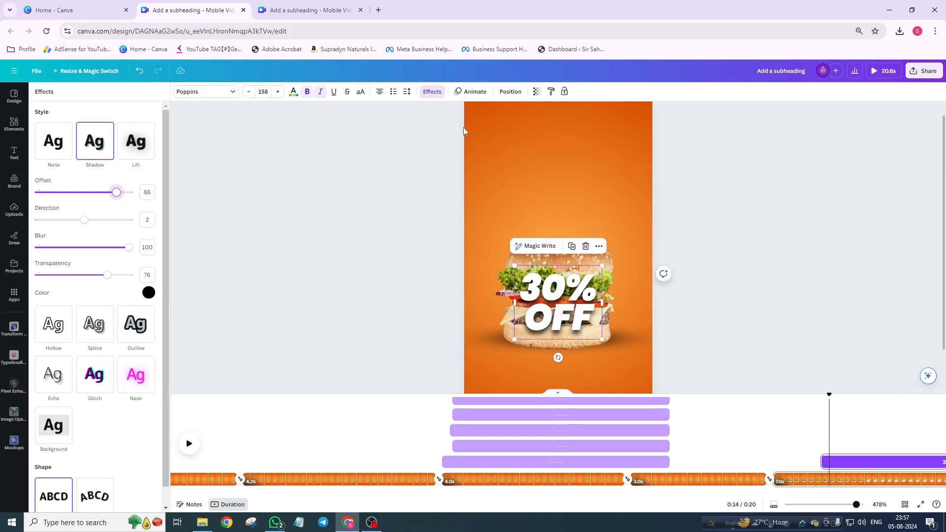
Create a custom animation path moving the "30% OFF" heading straight up from the burger, replacing the first attempt with a redrawn path
click(472, 92)
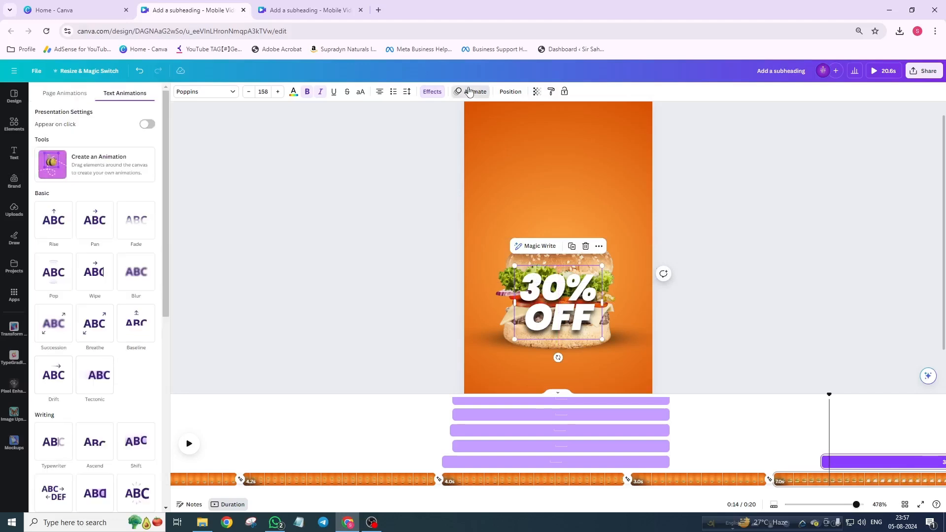
click(76, 166)
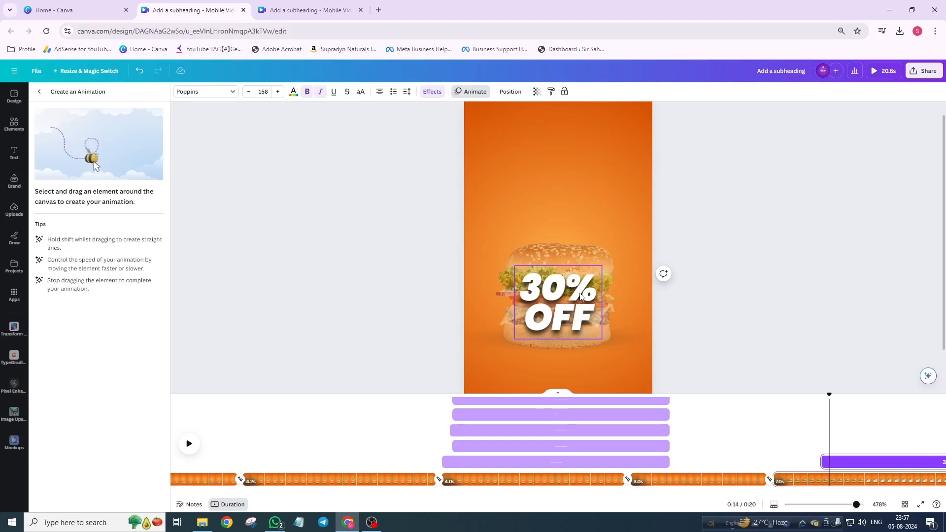
drag(580, 295, 593, 140)
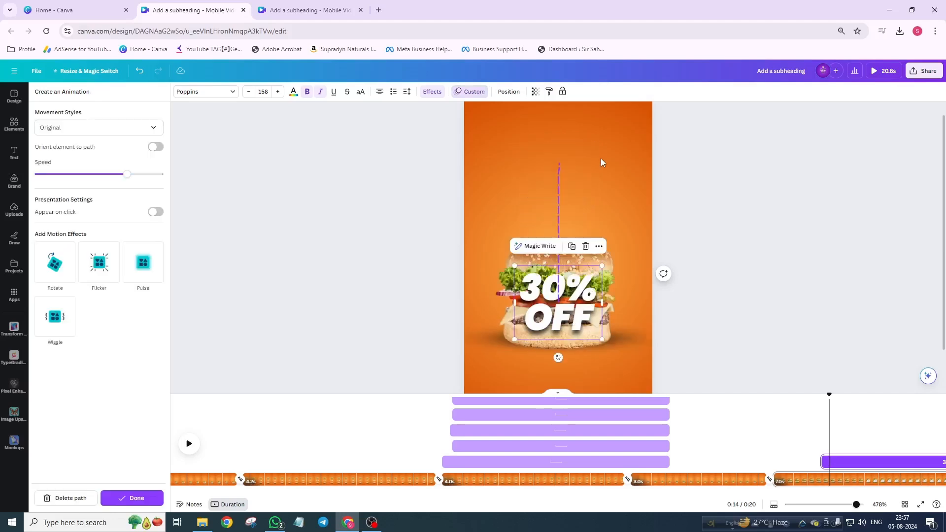
click(66, 497)
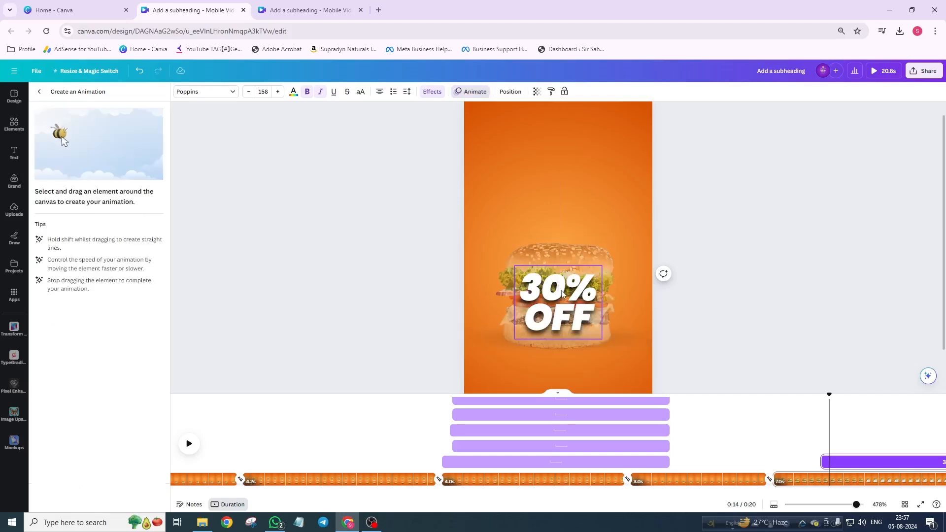
drag(562, 294, 570, 140)
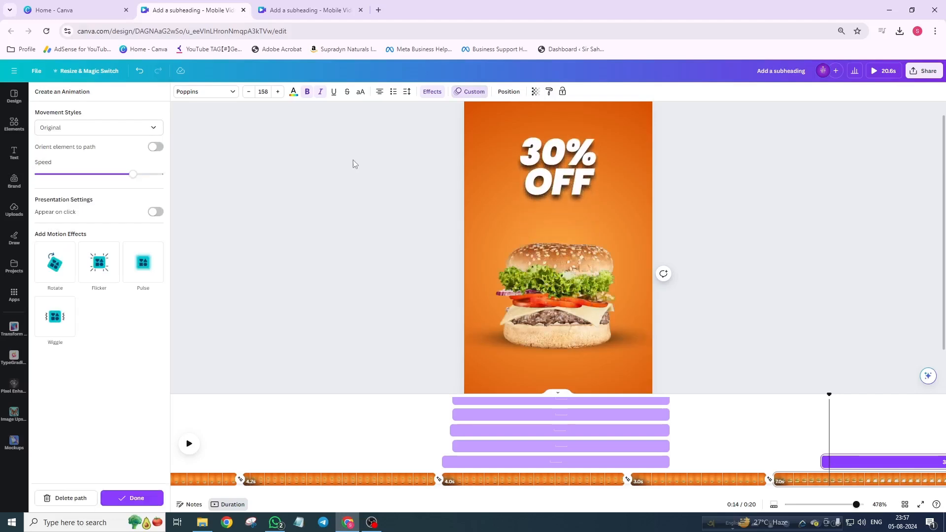
Set the heading's animation to Smooth movement at a higher speed, and send the heading to the back behind the burger
click(88, 129)
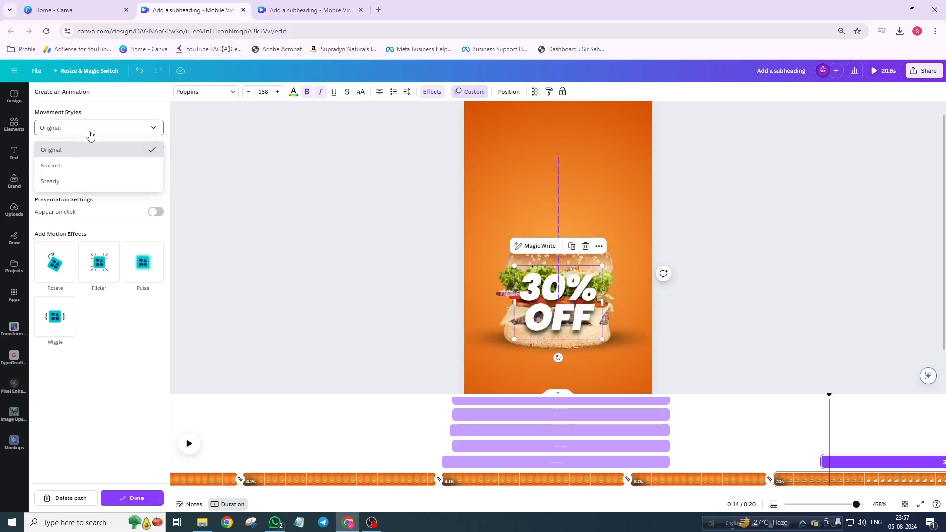
click(72, 166)
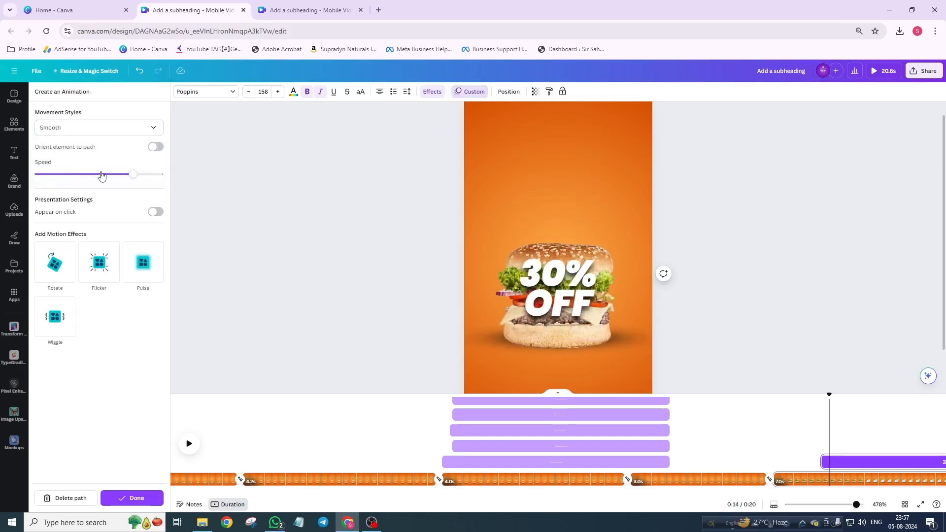
click(148, 175)
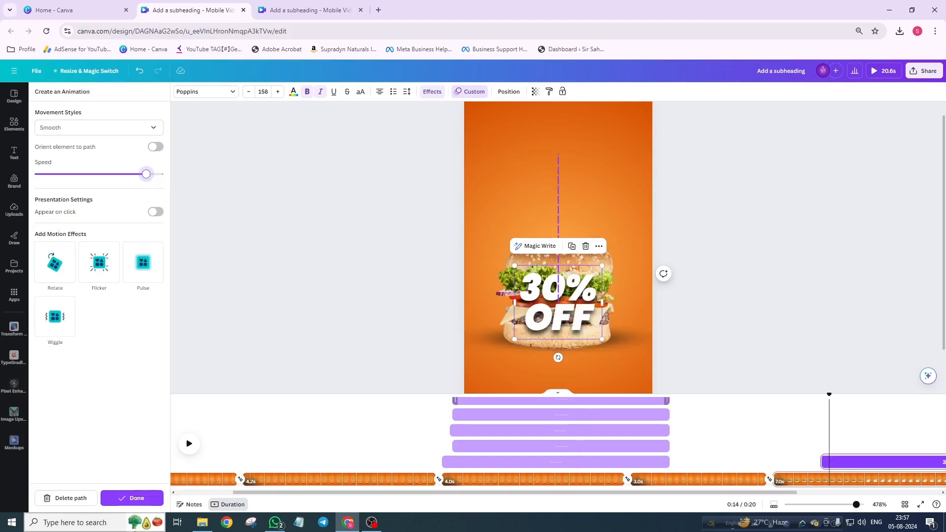
click(121, 499)
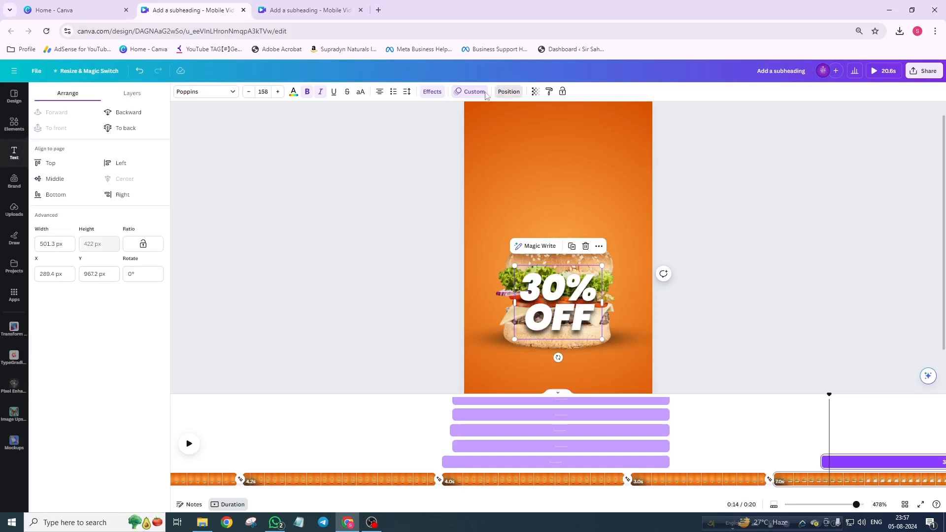
click(109, 123)
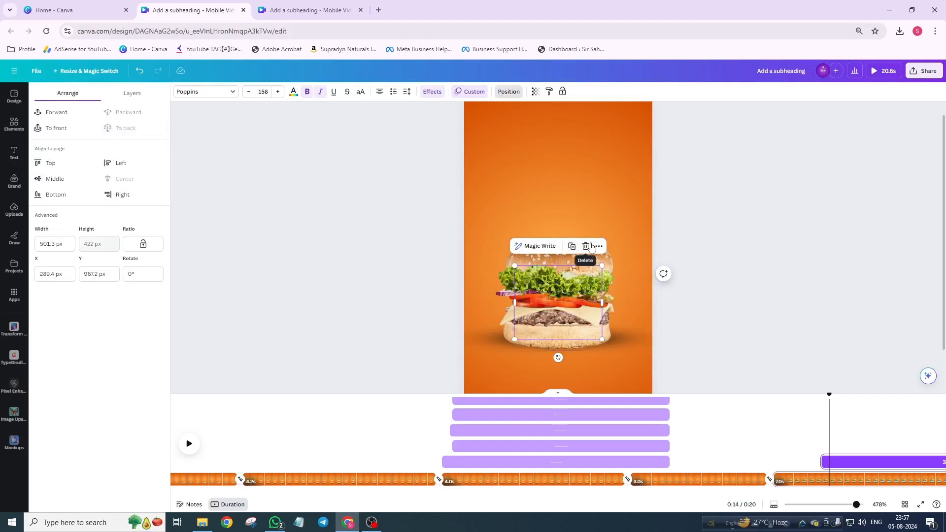
Search the graphics for "byu now" and add the red starburst "ORDER NOW" badge to the final page
click(19, 127)
click(47, 93)
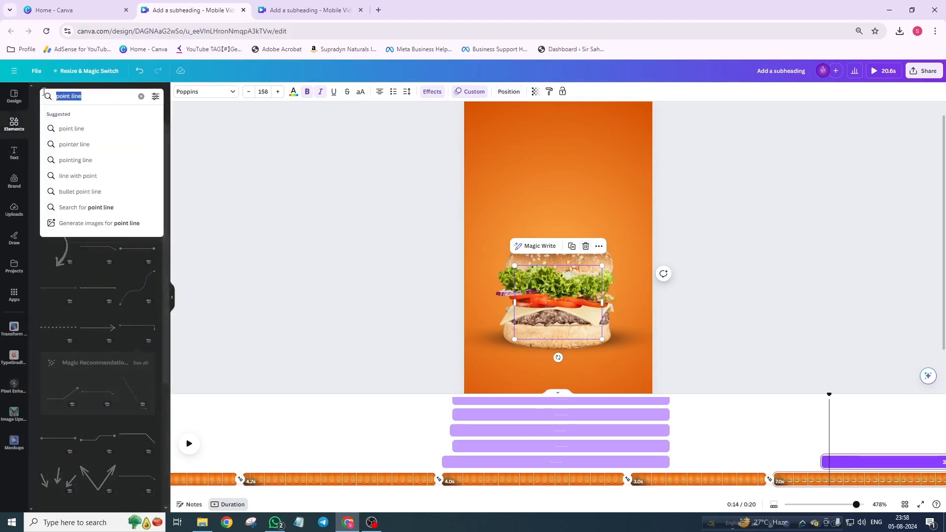
key(BackSpace)
text(byu now)
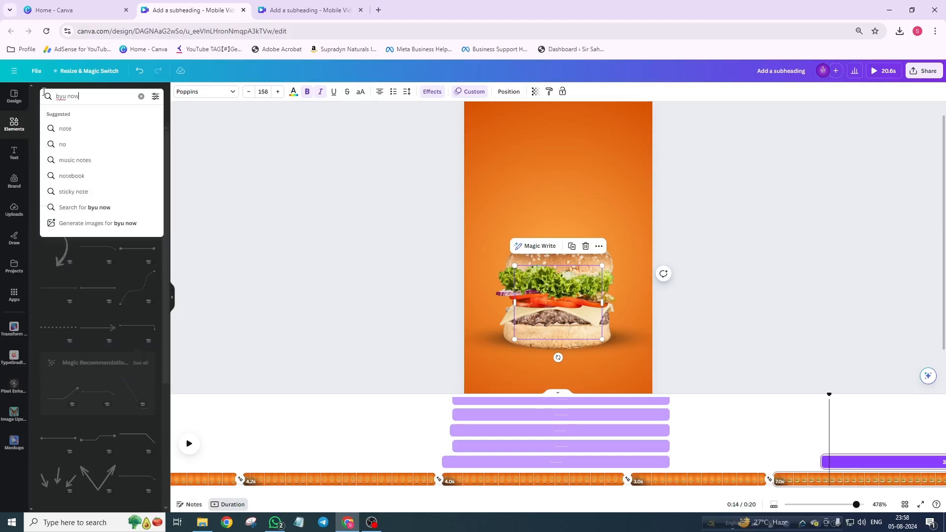
key(Return)
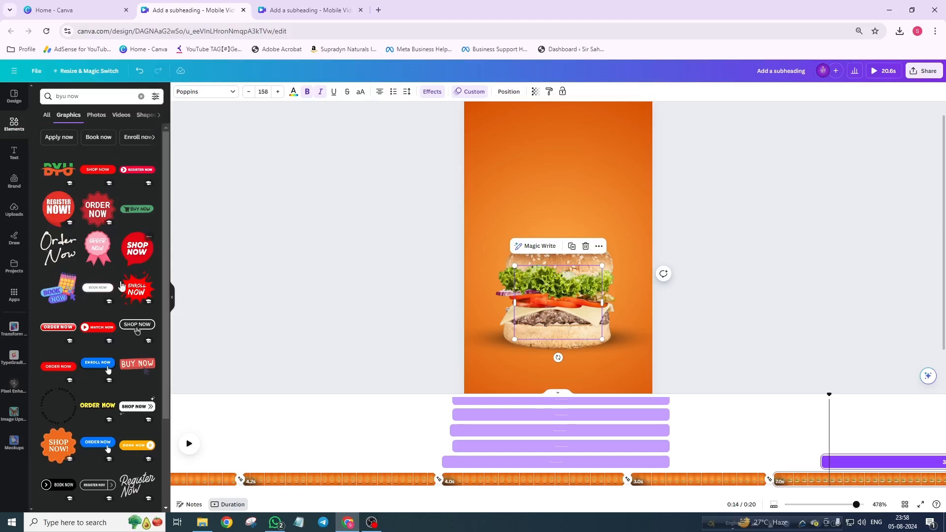
scroll(89, 405, down, 5)
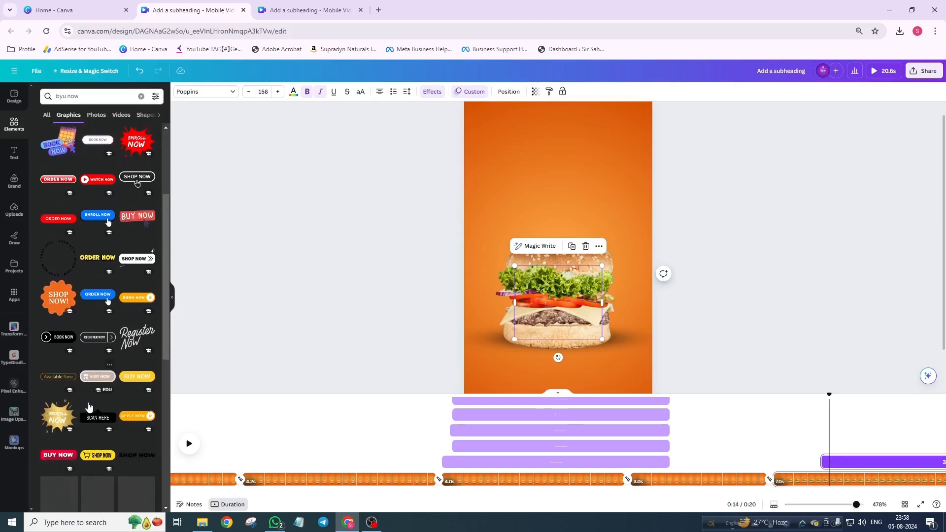
scroll(89, 406, down, 1)
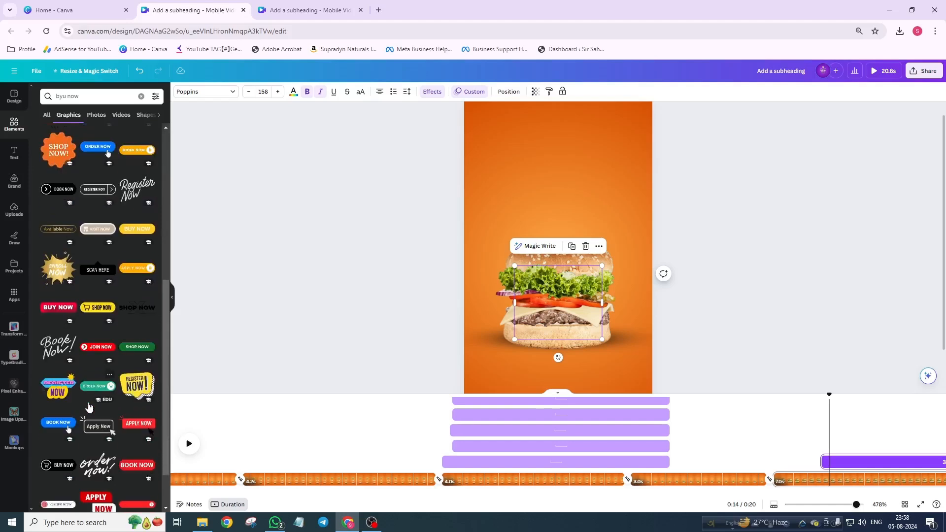
scroll(89, 405, down, 1)
scroll(89, 405, down, 1)
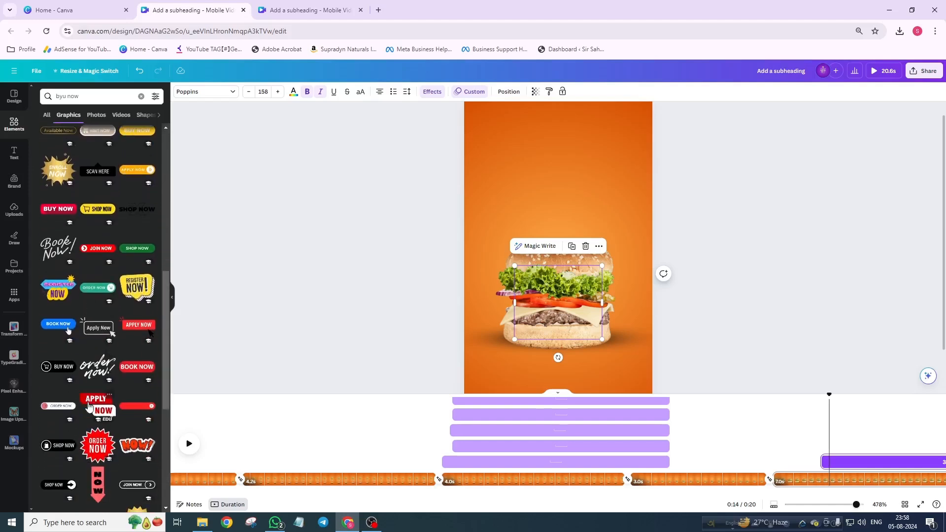
scroll(89, 405, down, 1)
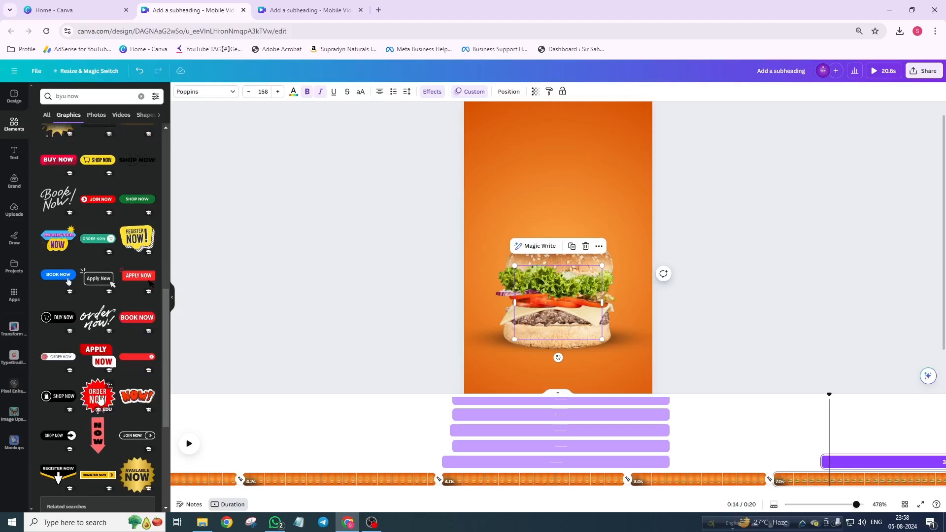
click(100, 400)
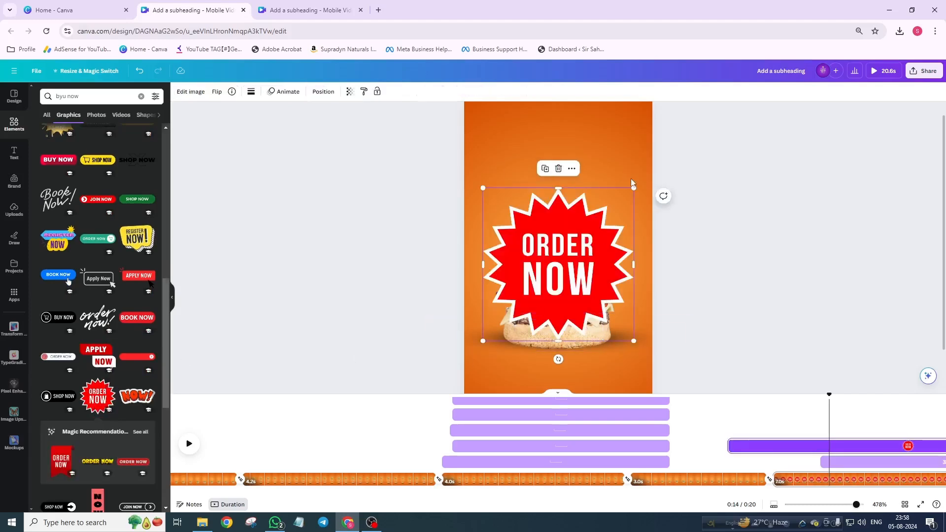
Shrink the "ORDER NOW" badge to about 201 px wide over the burger's centre, and trim its clip to start at the playhead
drag(633, 188, 566, 308)
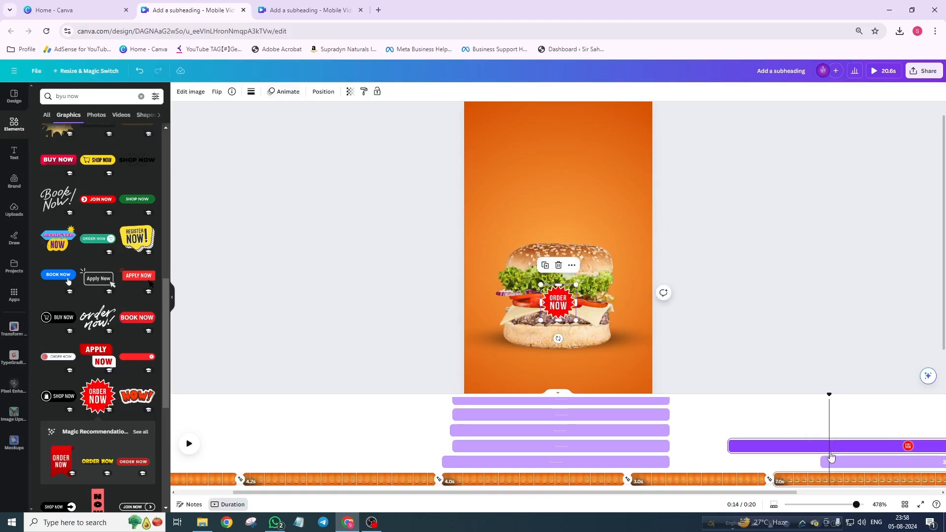
drag(733, 446, 832, 446)
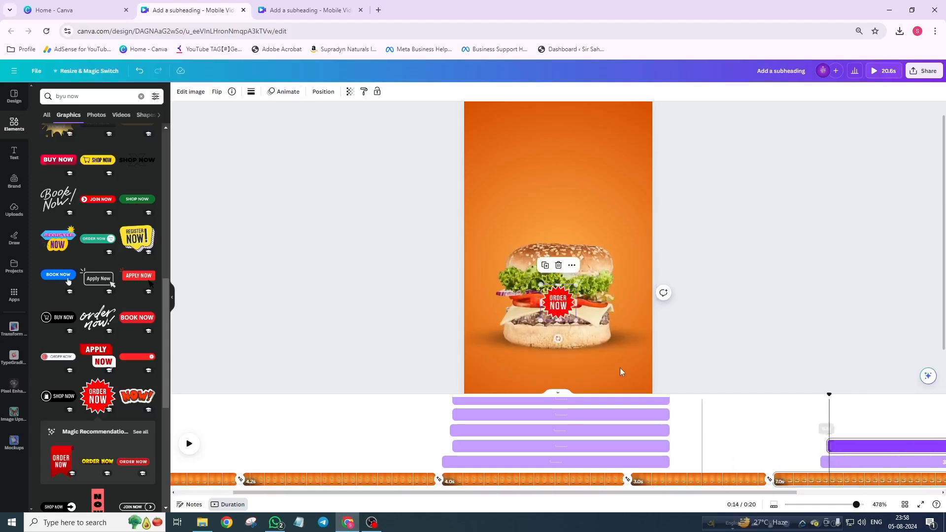
Create a custom animation path moving the "ORDER NOW" badge straight up to just above the burger's top bun
click(278, 93)
click(110, 169)
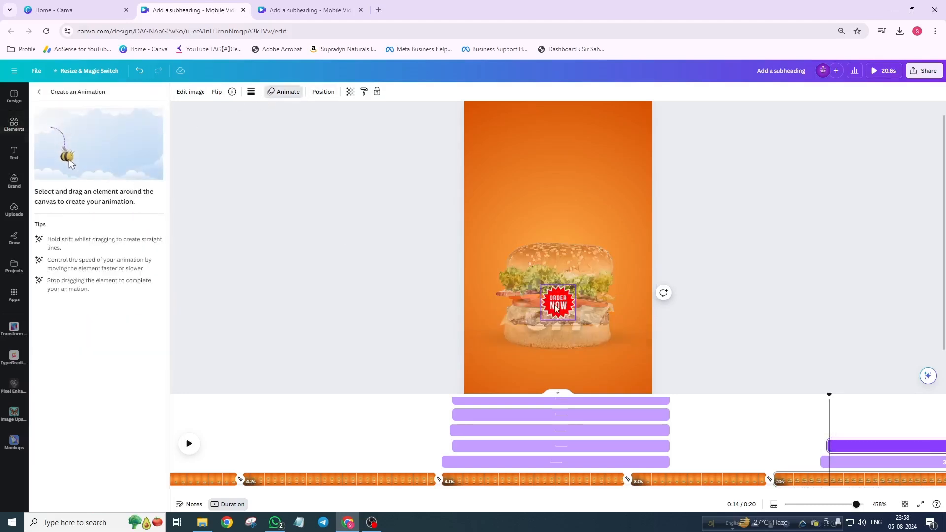
drag(555, 308, 559, 234)
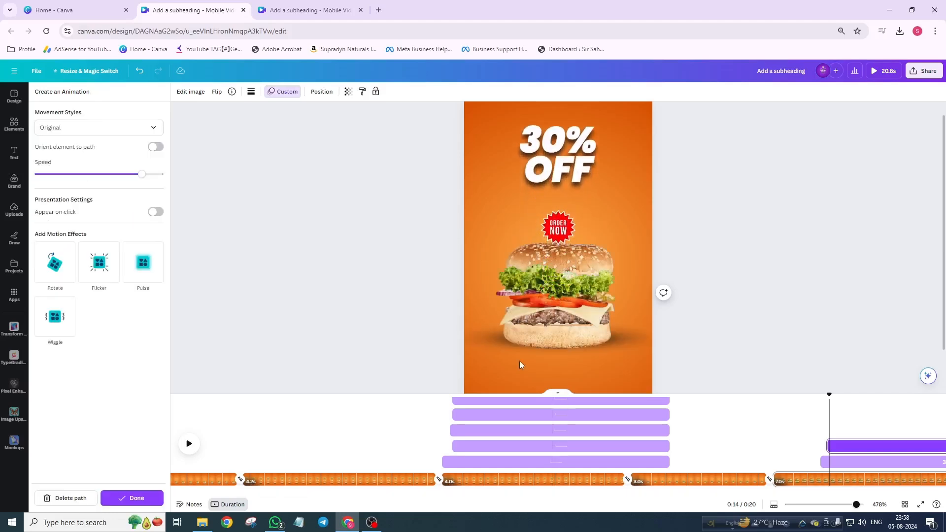
Set the badge's animation to Smooth movement, and send the badge to the back behind the burger
click(118, 133)
click(72, 165)
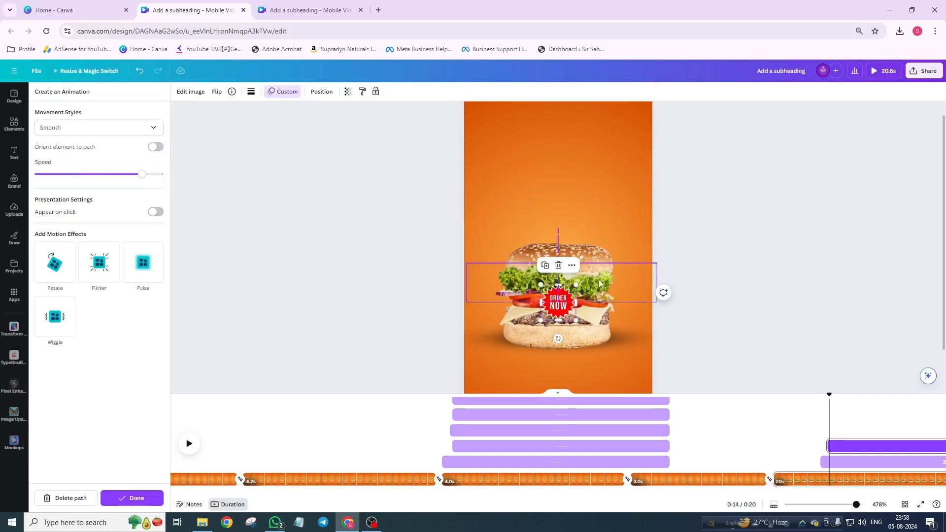
click(137, 499)
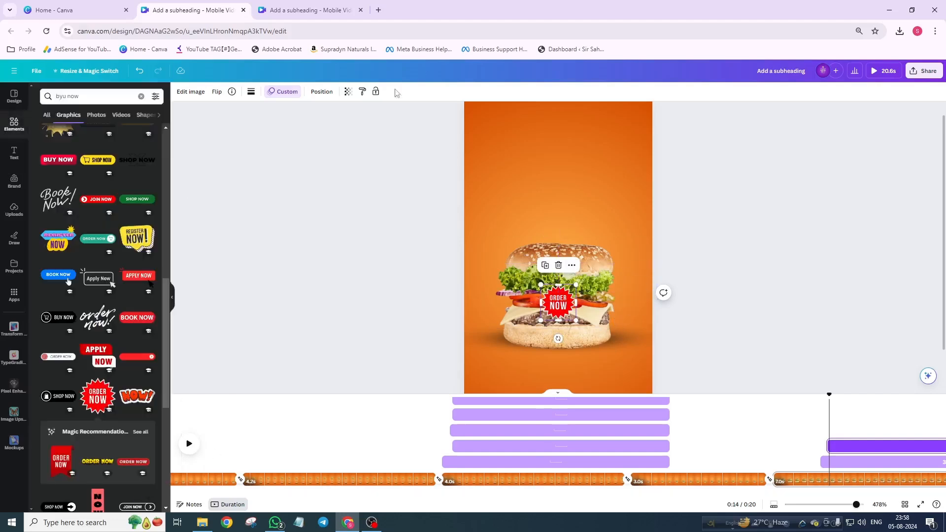
click(322, 92)
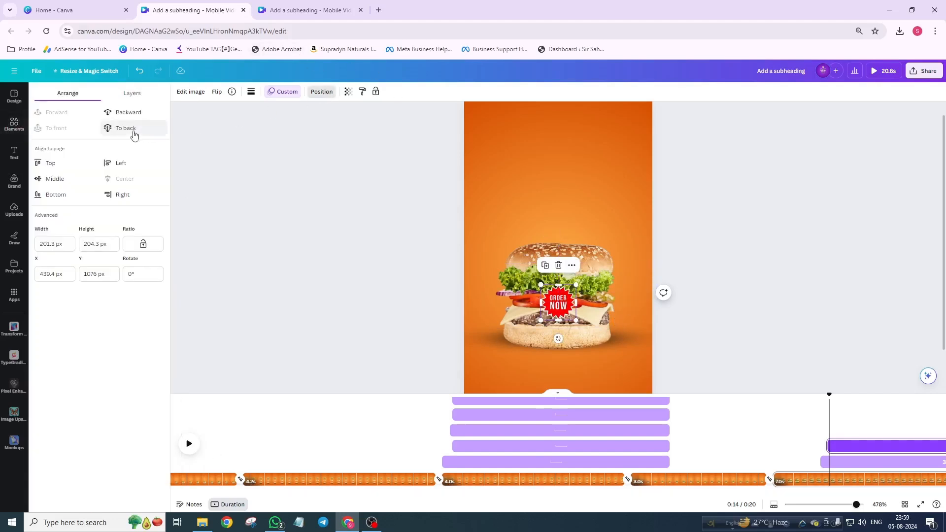
click(126, 129)
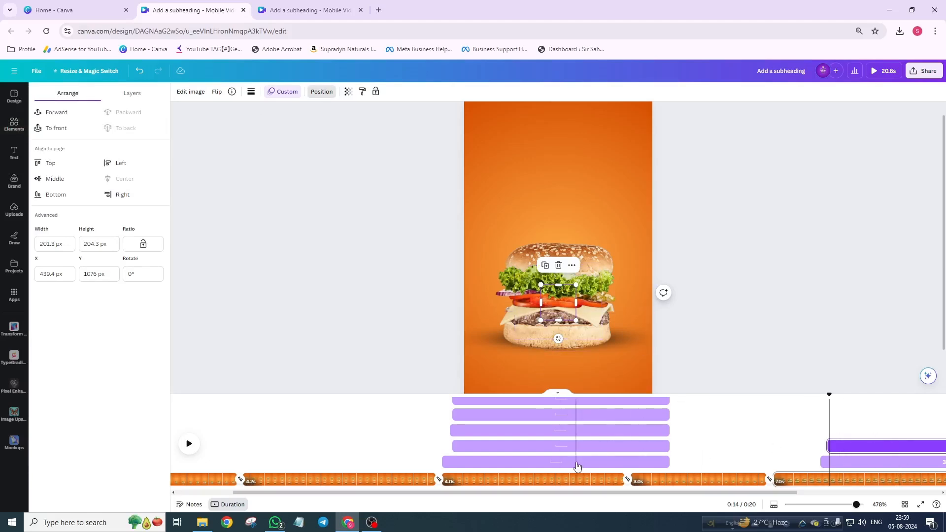
Search the audio elements for "swoosh" and place the 3-second "Swooshes - Whoosh" sound on the timeline near the end of the first page
scroll(512, 473, left, 4)
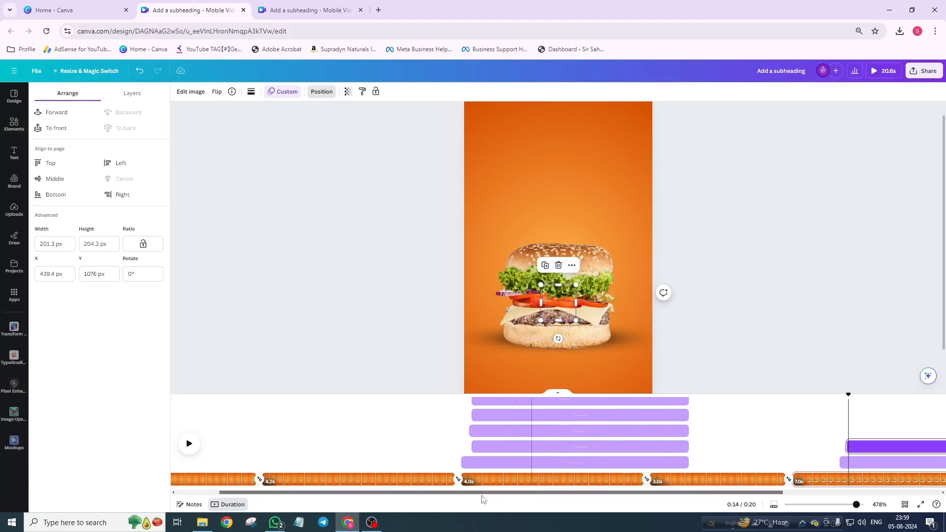
click(212, 397)
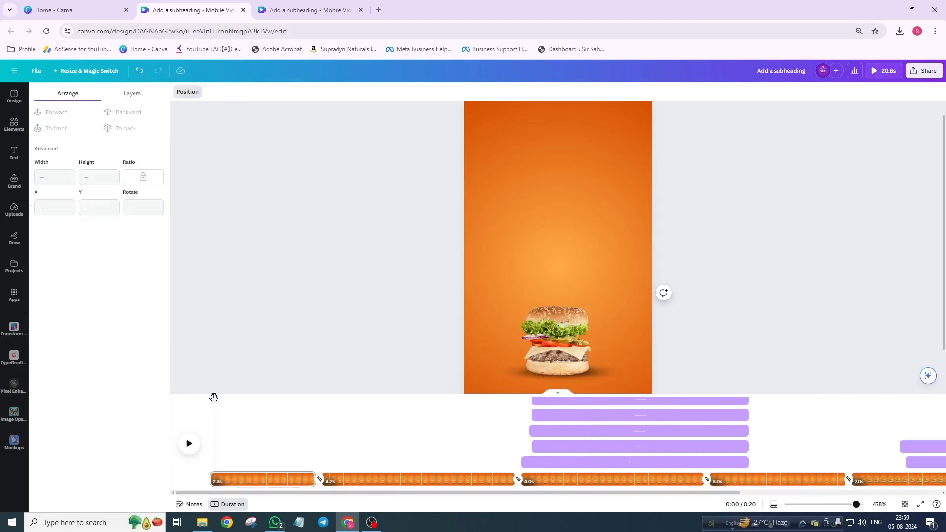
drag(214, 396, 302, 438)
click(14, 124)
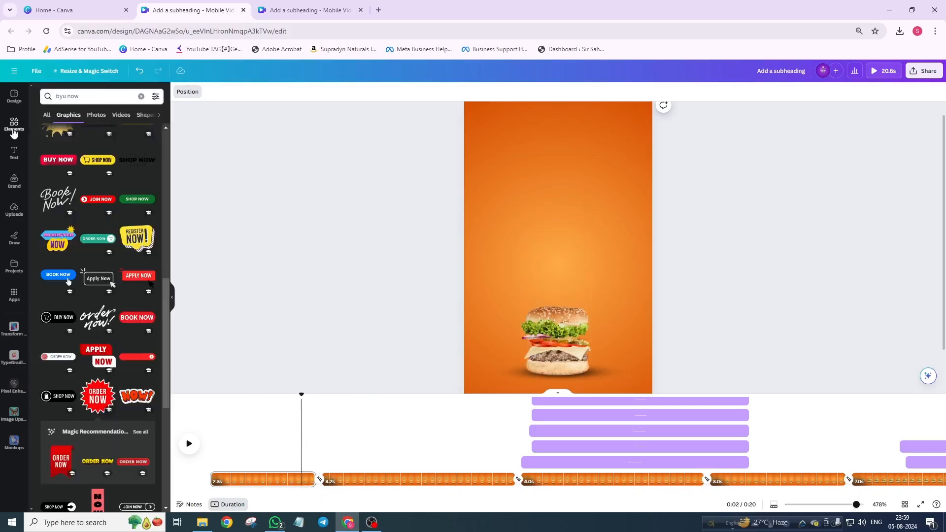
click(72, 96)
text(swoosh)
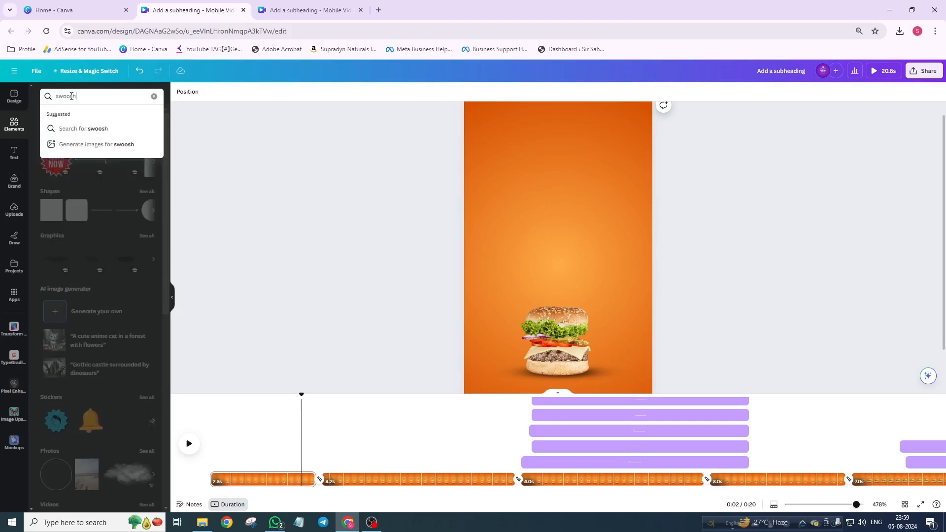
key(Return)
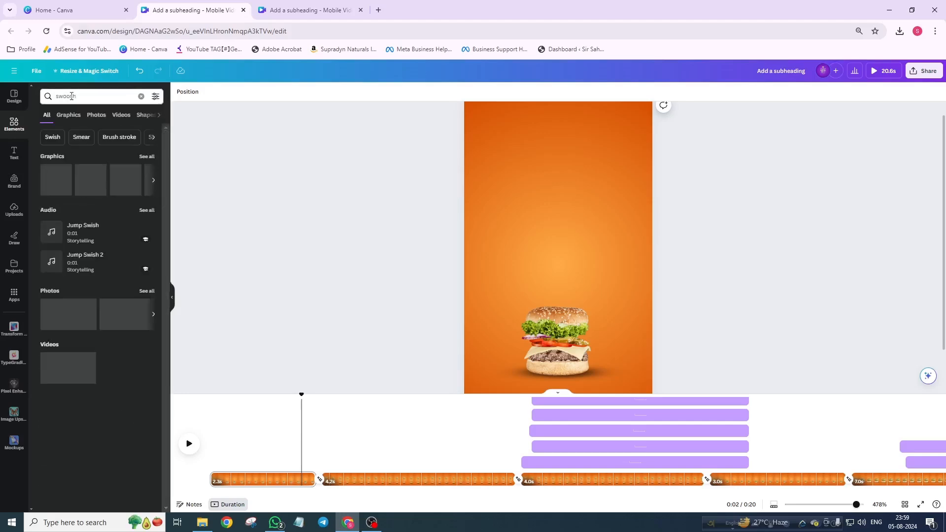
click(158, 117)
click(118, 118)
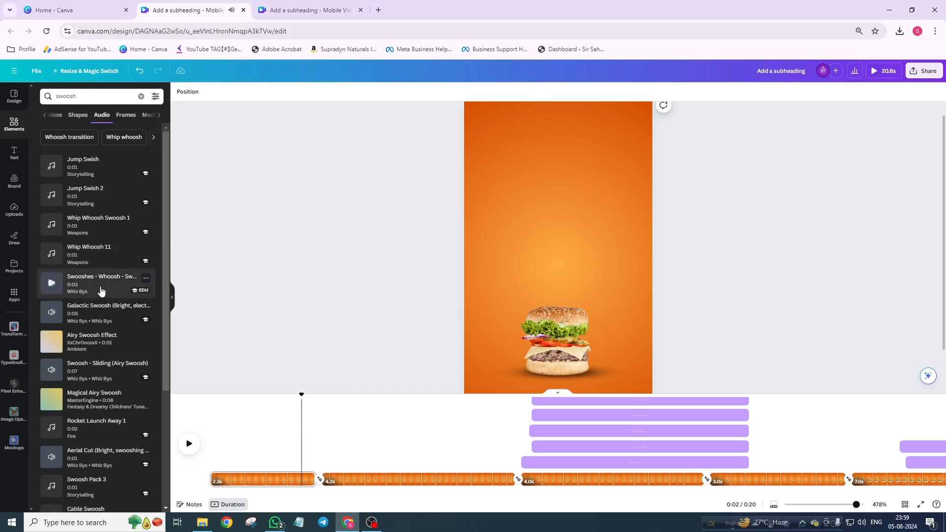
drag(104, 291, 287, 486)
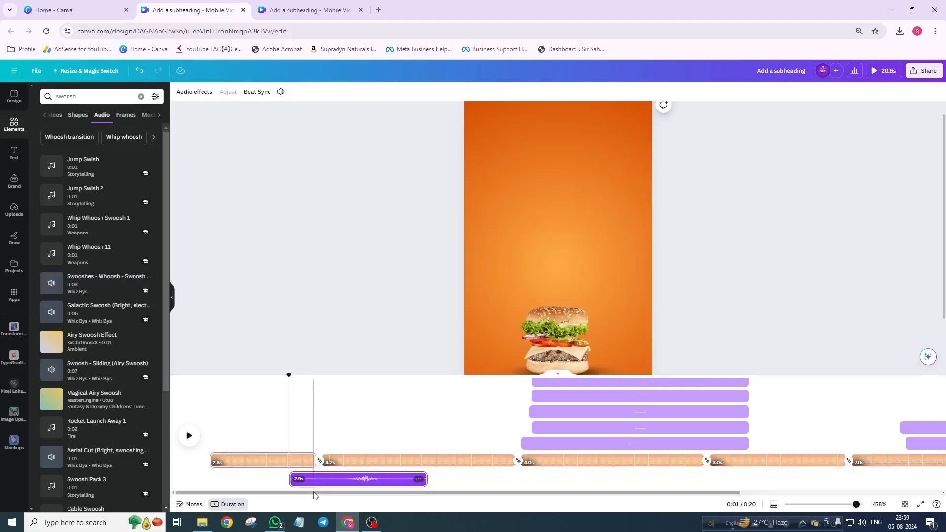
Shift the swoosh sound earlier so its peak falls on the transition between the first and second pages, and play it back
drag(363, 483, 318, 480)
click(189, 437)
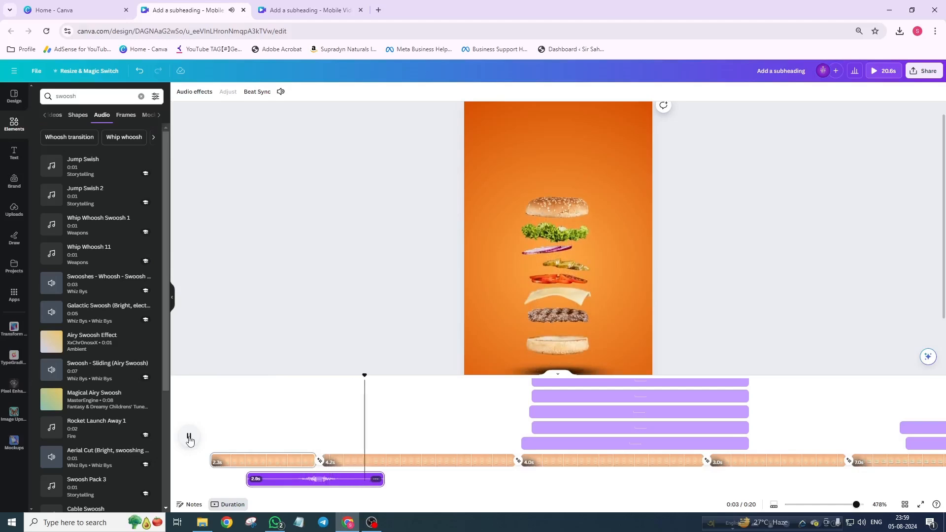
click(189, 438)
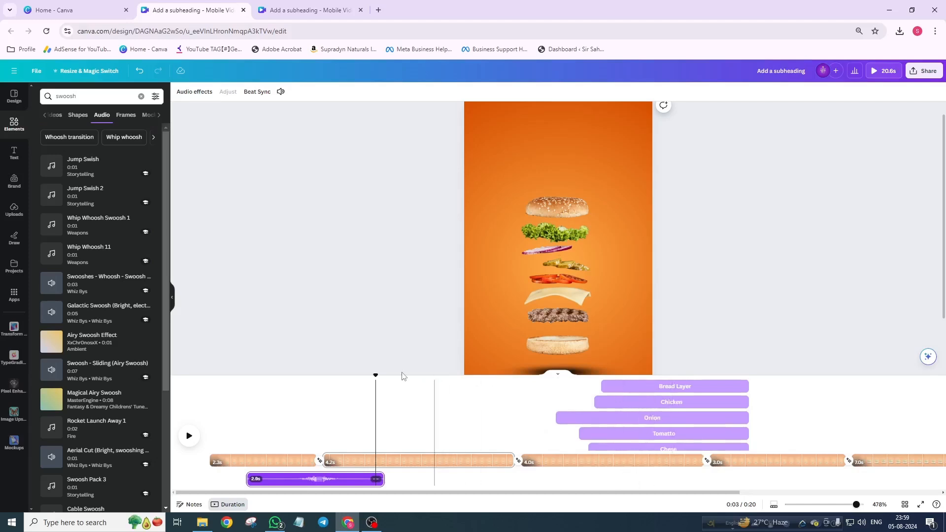
Search the audio elements for "click" and place the "Mouse Click 1" sound where the Onion label's clip starts, then preview it
drag(373, 378, 552, 411)
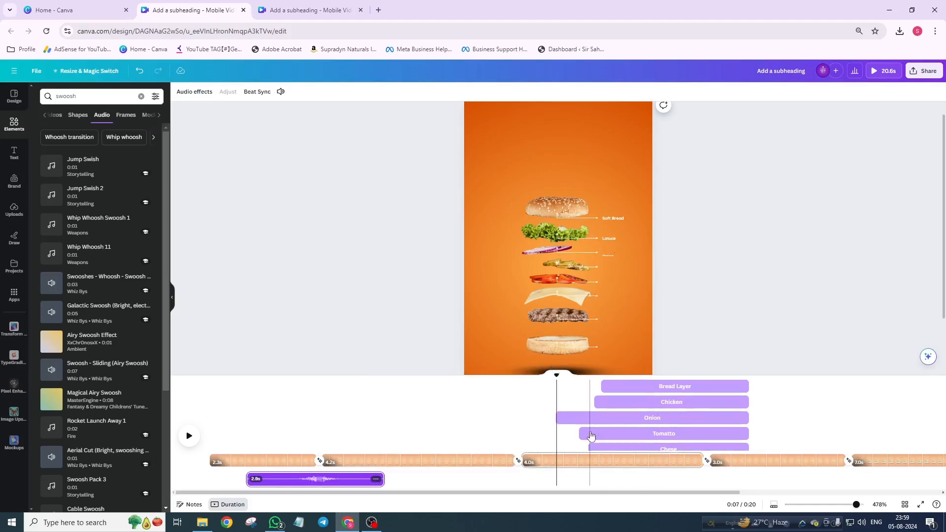
click(47, 96)
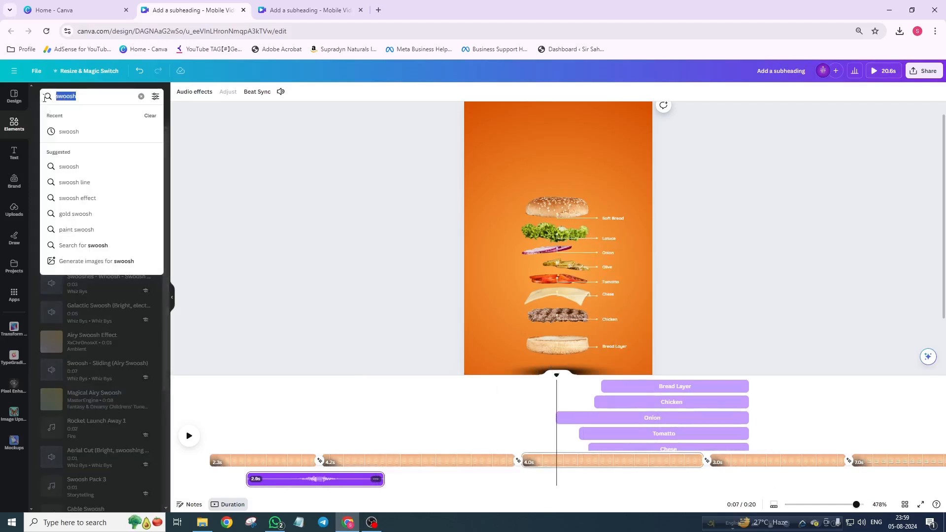
text(click)
key(Return)
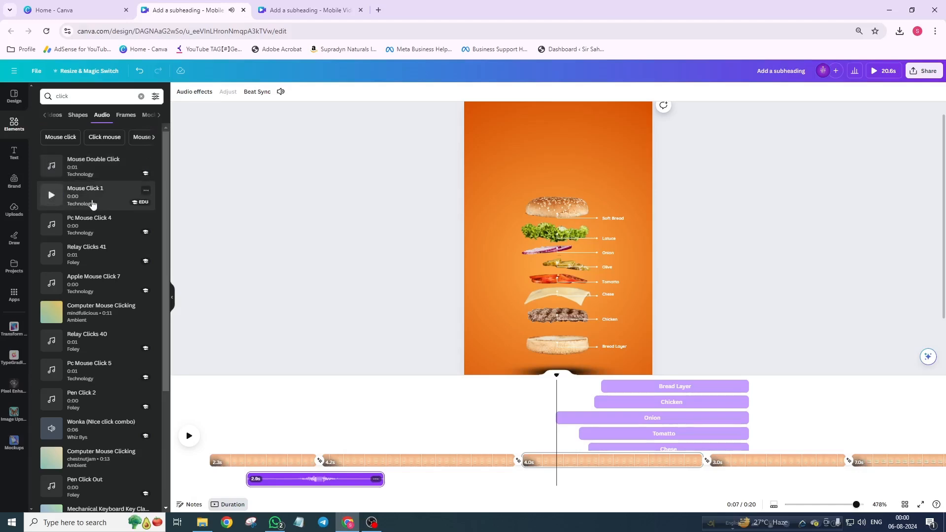
drag(111, 209, 562, 467)
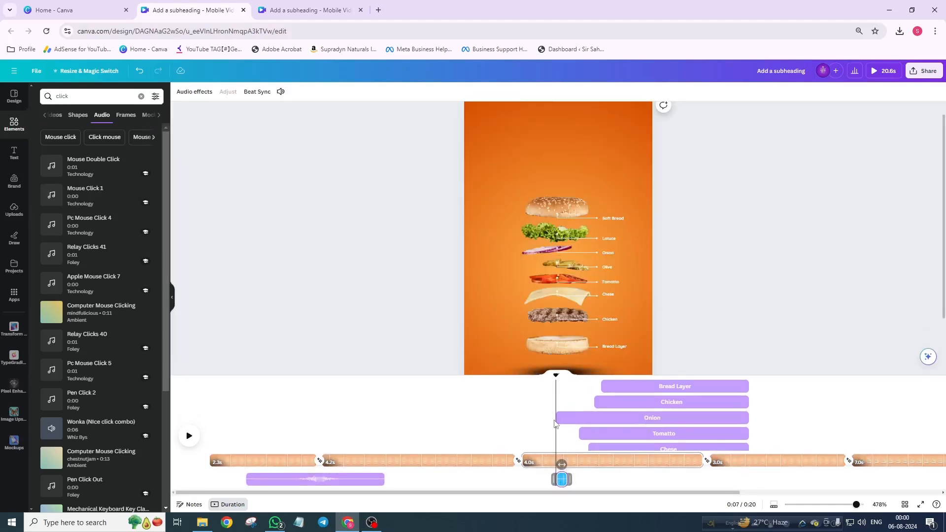
key(space)
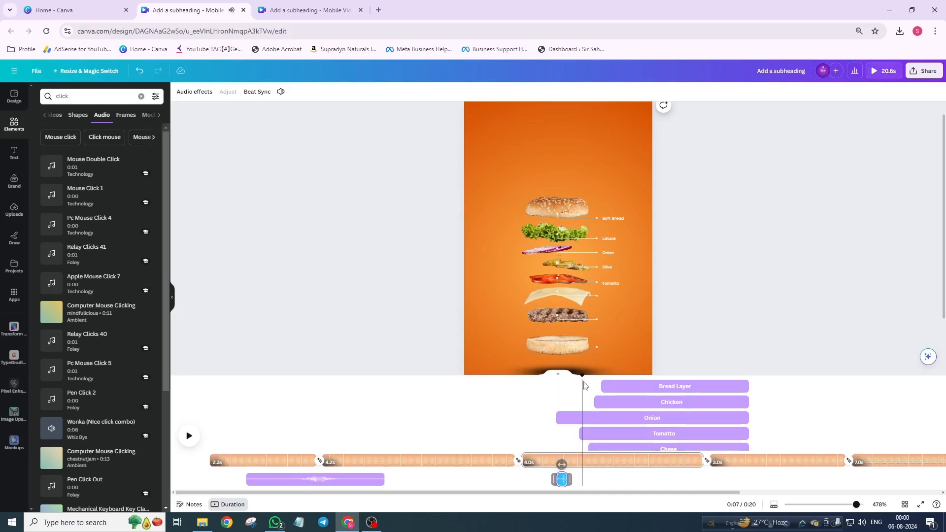
Add copies of the mouse click sound at the starts of the Tomatto, Chicken and Bread Layer label clips, keeping the label timings
click(556, 405)
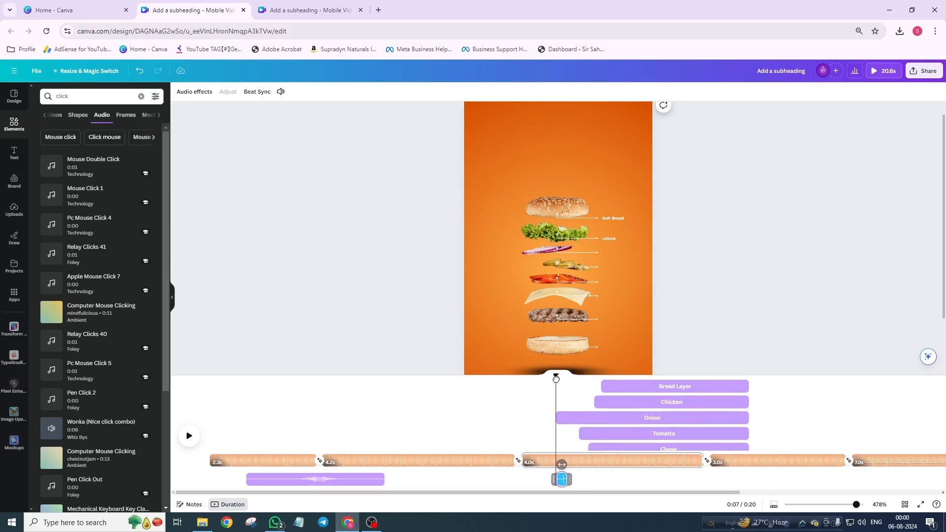
drag(556, 378, 579, 377)
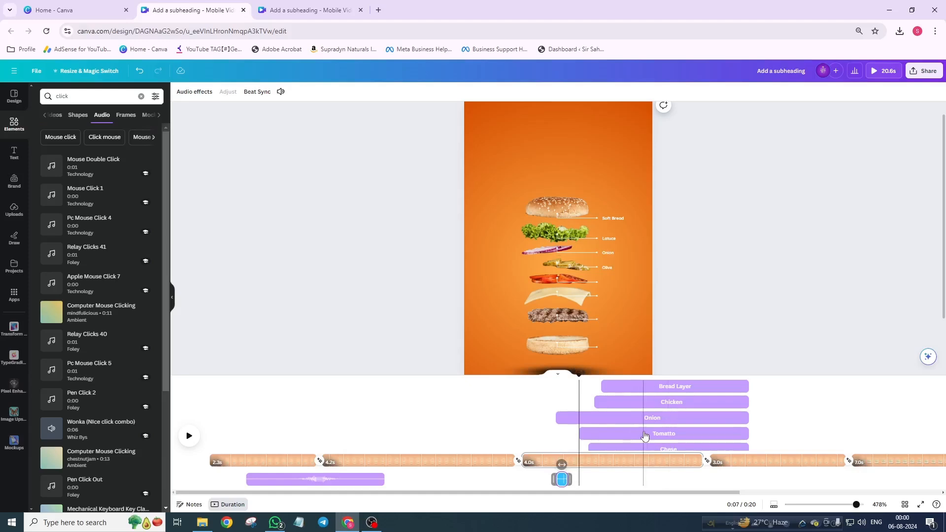
drag(589, 469, 589, 469)
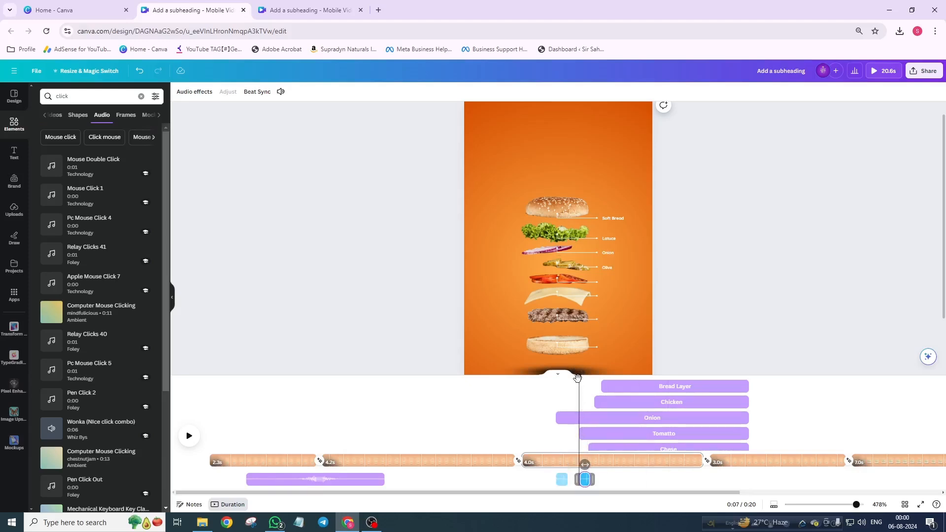
click(595, 394)
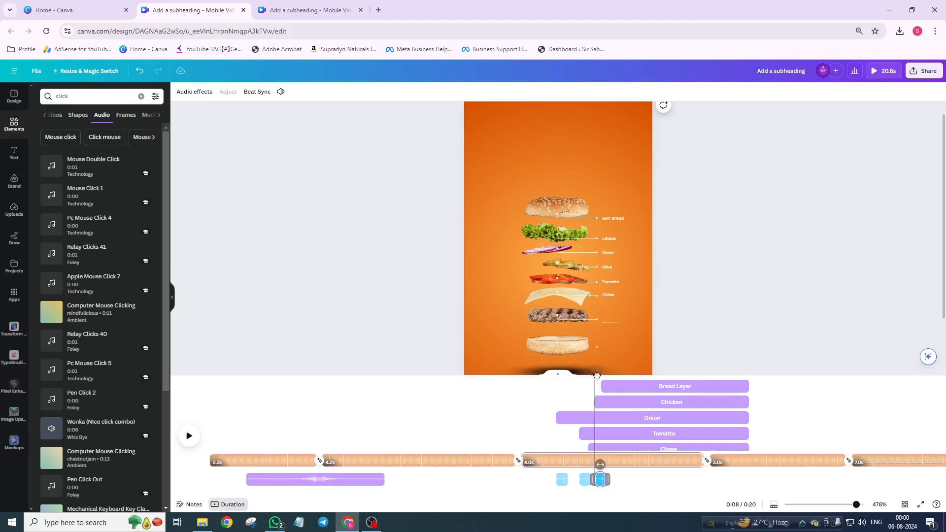
drag(592, 373, 602, 376)
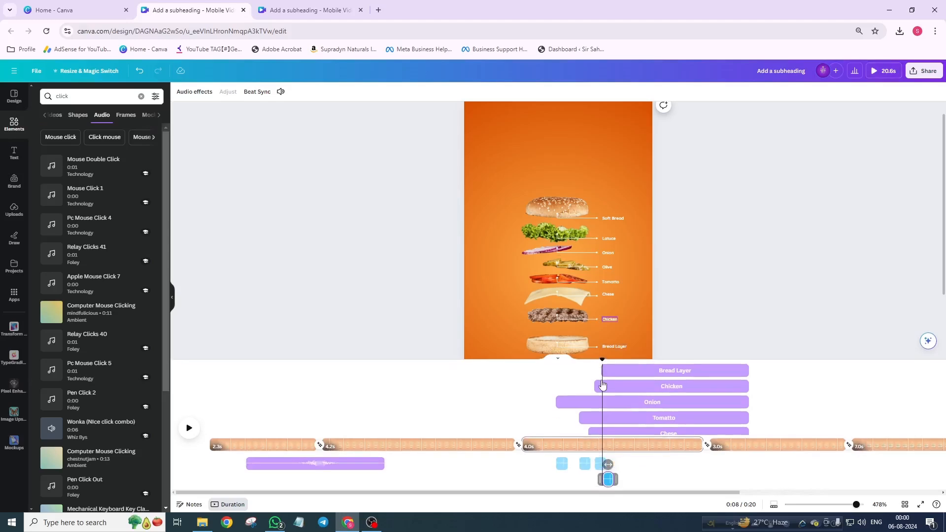
drag(603, 371, 585, 380)
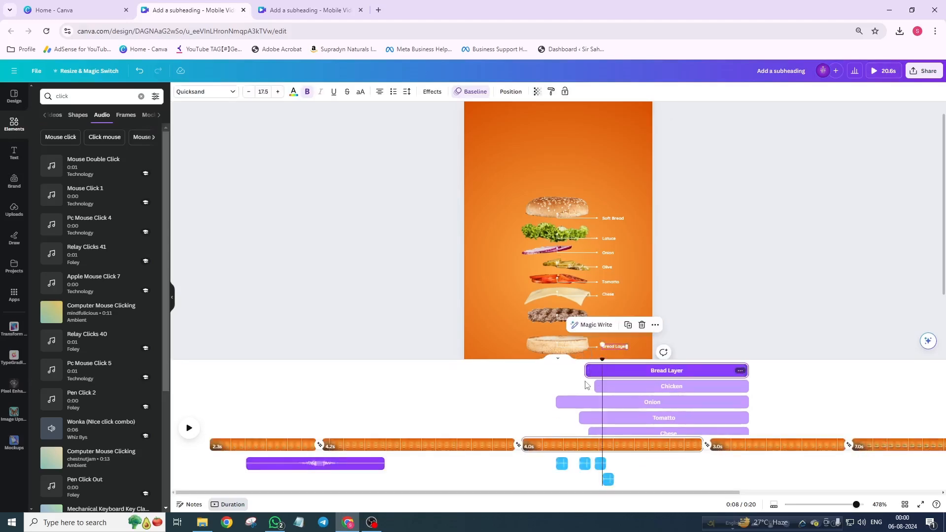
key(ctrl+z)
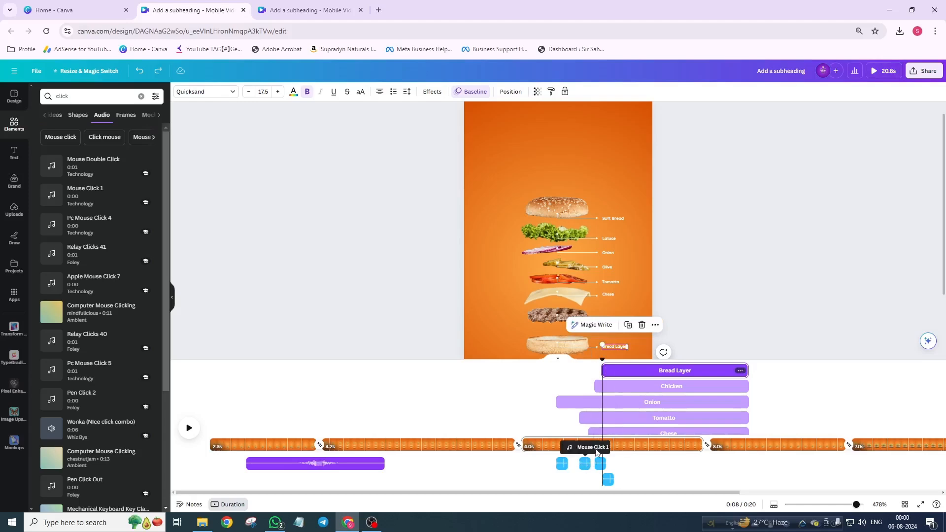
Copy the swoosh sound to the transition between the third and fourth pages, centring its peak there, and play it back
scroll(618, 422, down, 3)
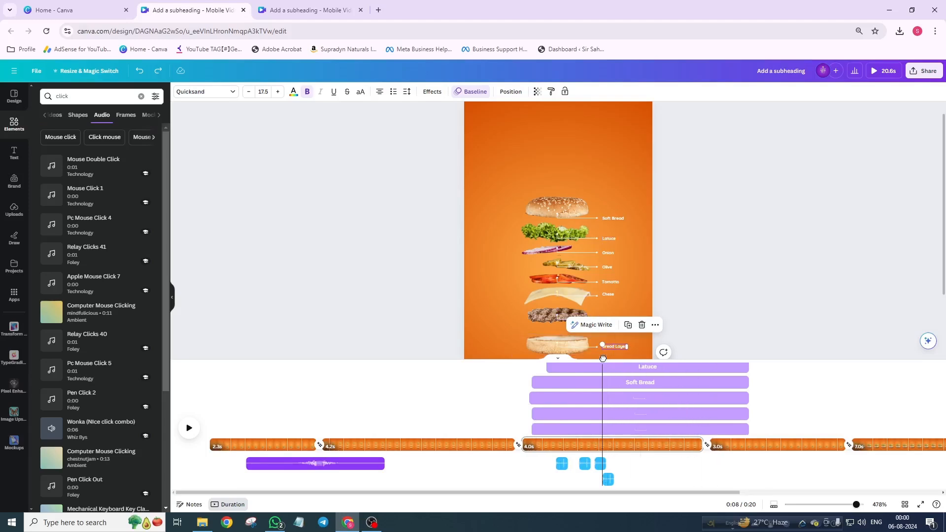
drag(602, 358, 735, 392)
click(345, 463)
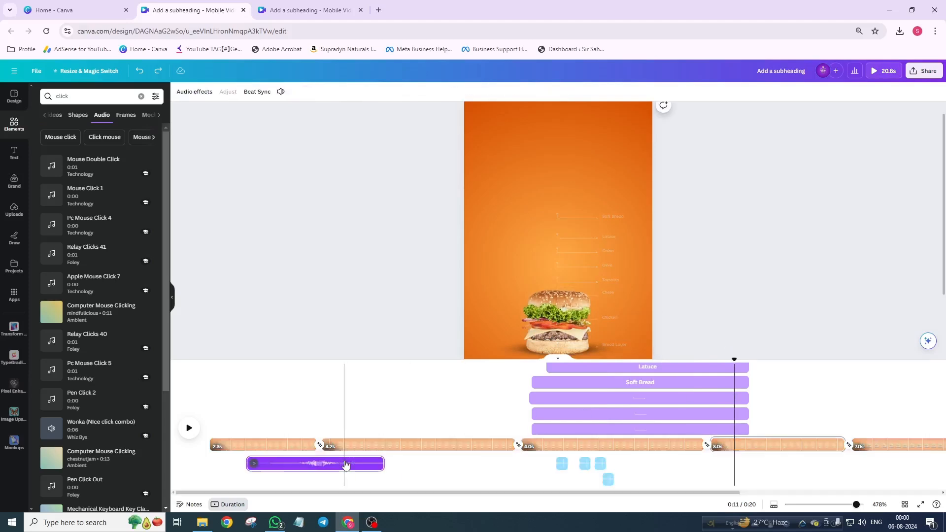
click(702, 382)
drag(316, 464, 715, 466)
click(188, 427)
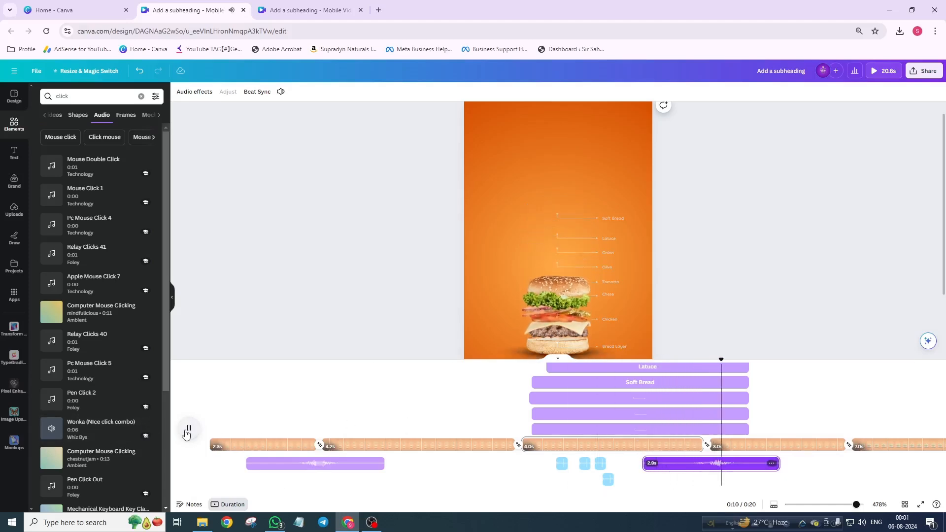
click(186, 432)
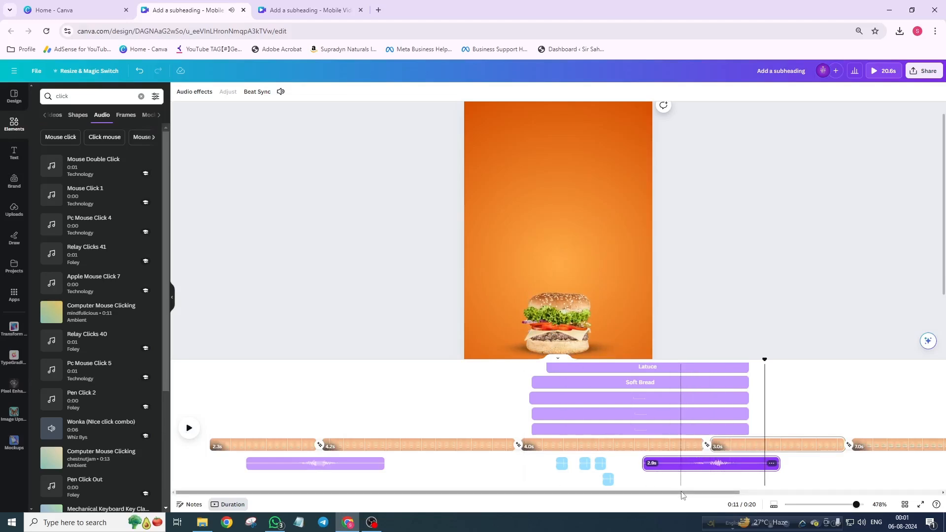
Add another swoosh copy centred over the transition between the fourth page and the last 7.0-second page, directly after the previous swoosh
drag(695, 495, 841, 495)
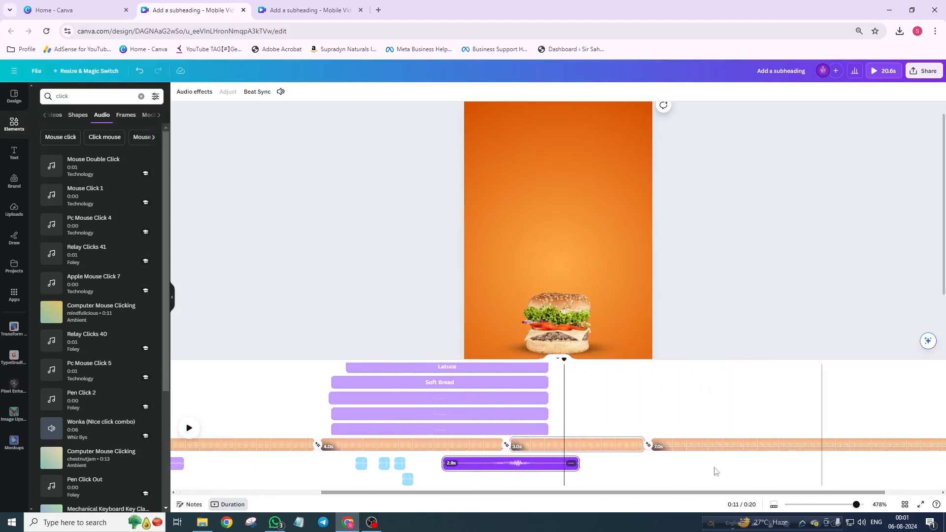
drag(570, 362, 670, 385)
click(524, 466)
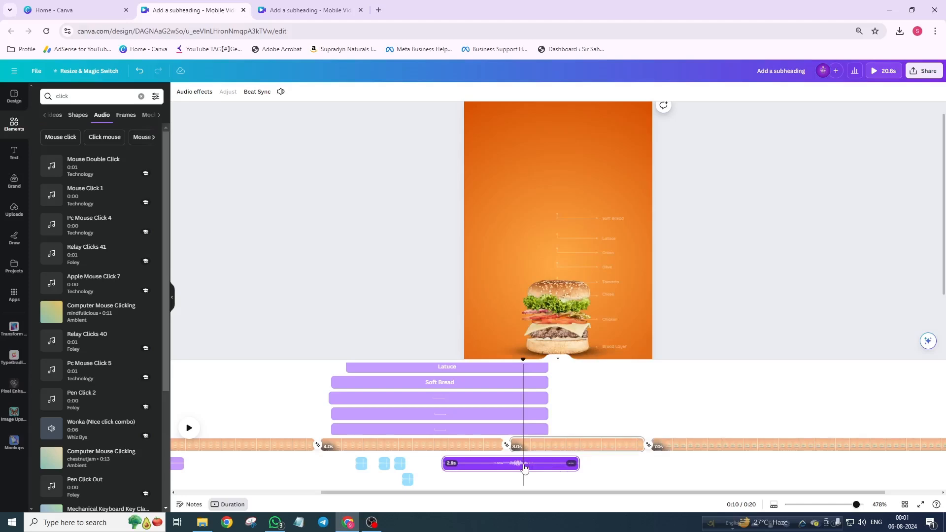
drag(525, 468, 626, 378)
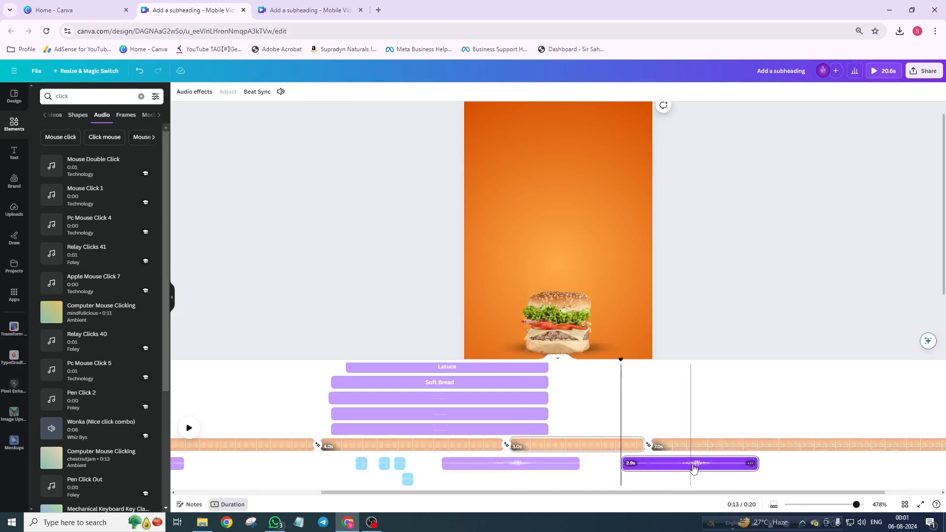
drag(694, 468, 650, 468)
Duplicate the swoosh sound for the "30% OFF" heading's entrance and position it to start at the beginning of the last page
drag(547, 493, 608, 493)
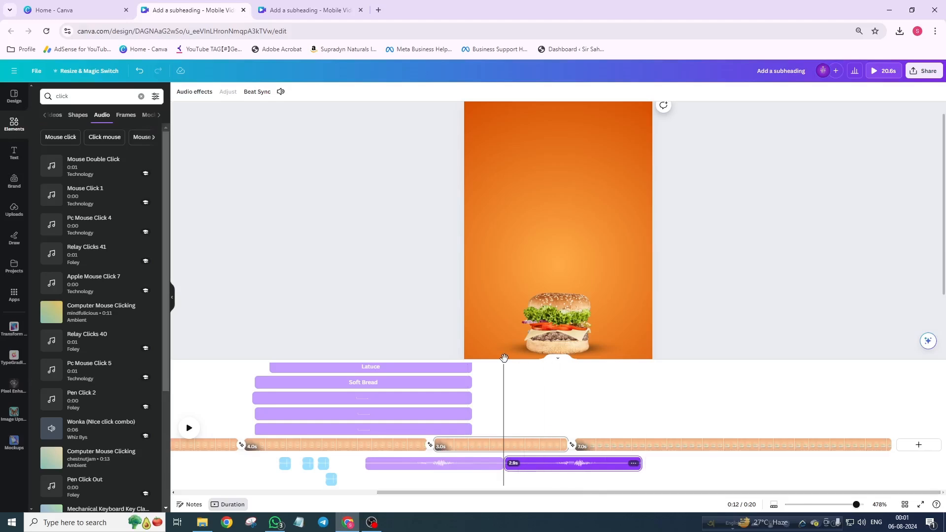
drag(503, 359, 689, 381)
scroll(709, 414, up, 2)
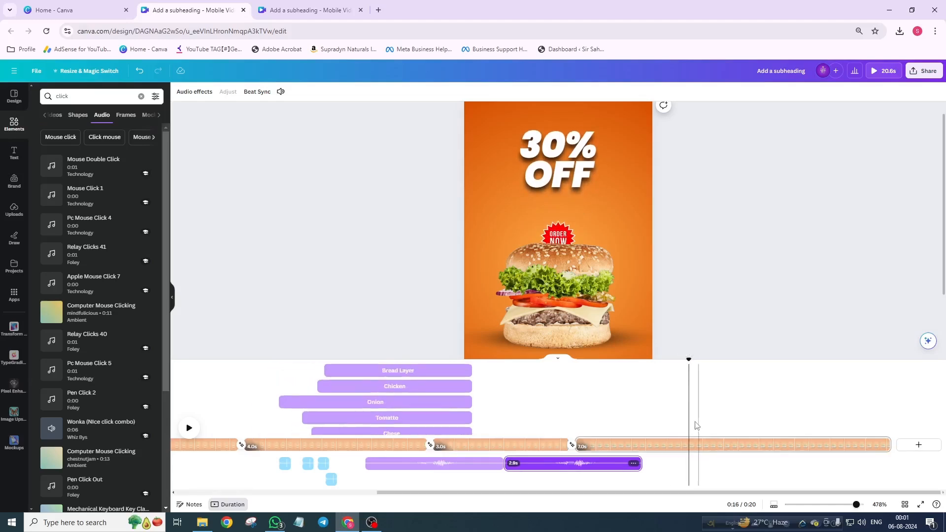
click(561, 165)
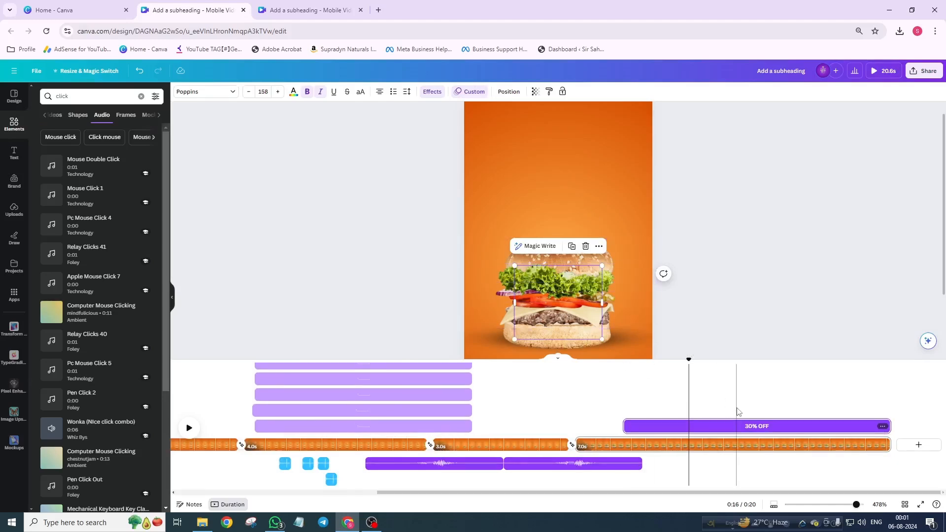
scroll(737, 410, down, 1)
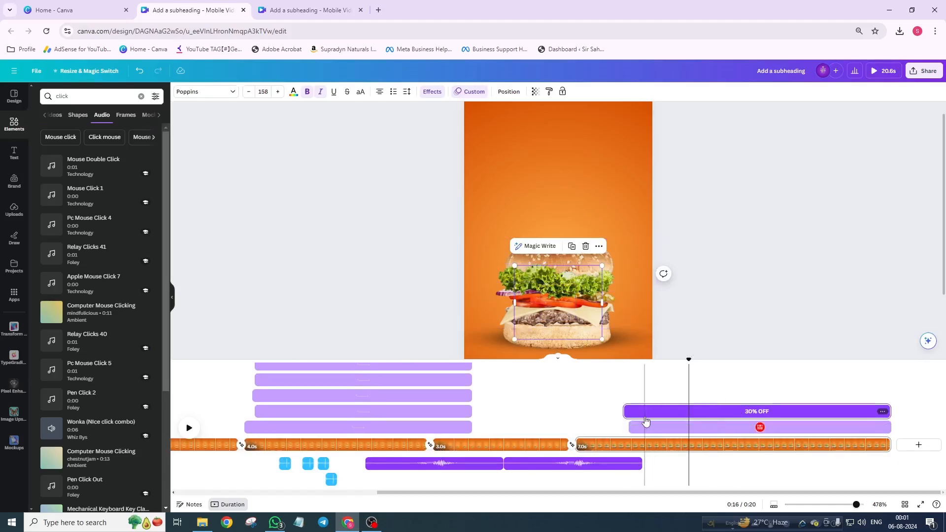
drag(688, 360, 621, 377)
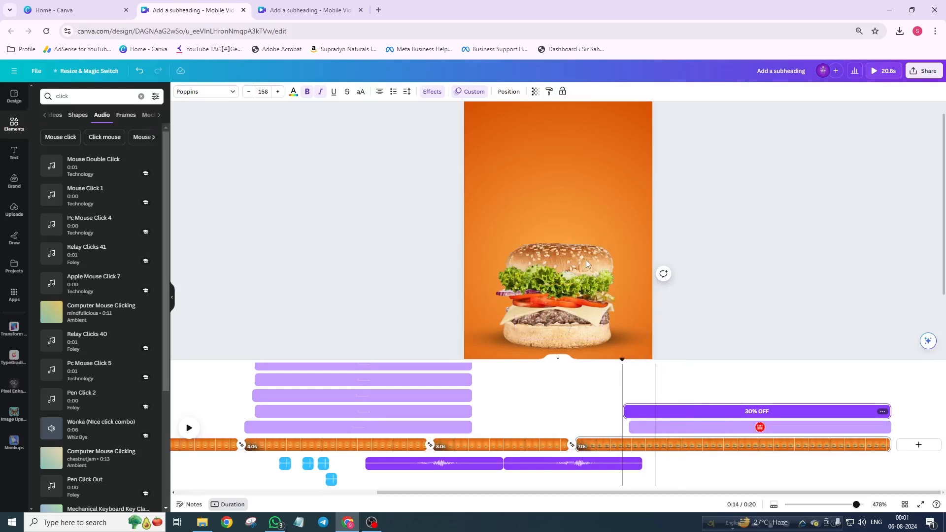
click(560, 467)
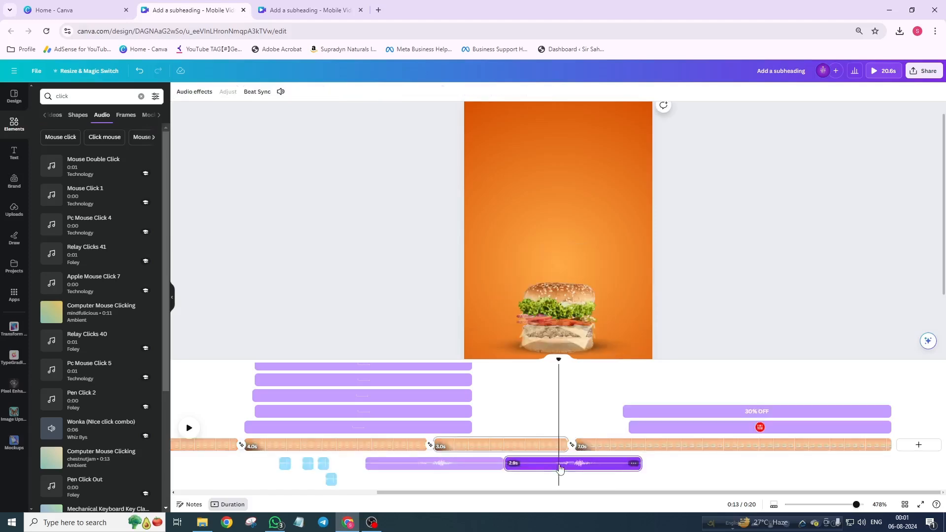
click(622, 403)
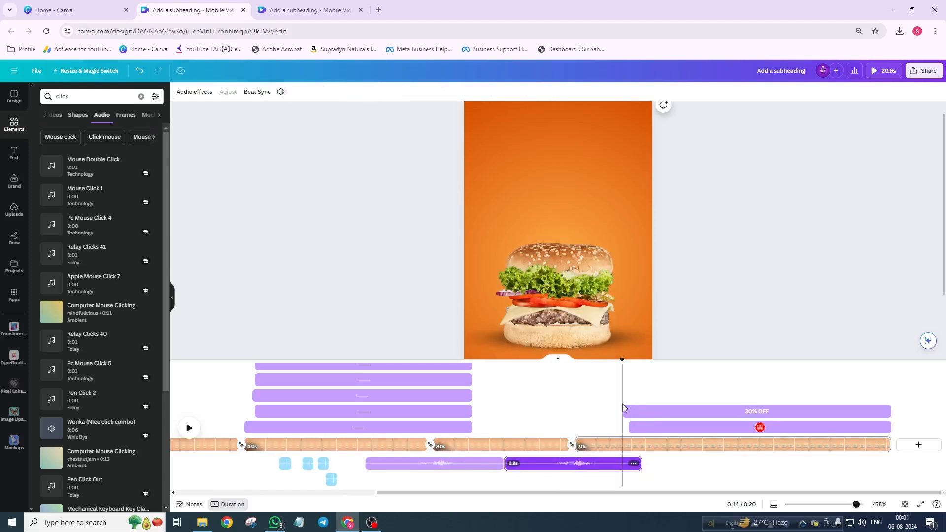
key(ctrl+d)
drag(678, 479, 632, 479)
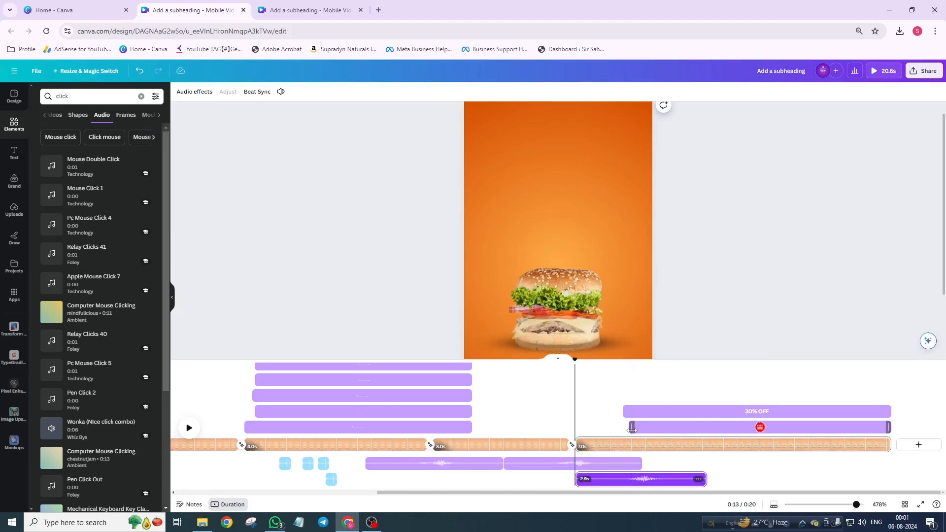
Copy the mouse click sound to the start of the "ORDER NOW" badge's clip and play back the last page
click(632, 428)
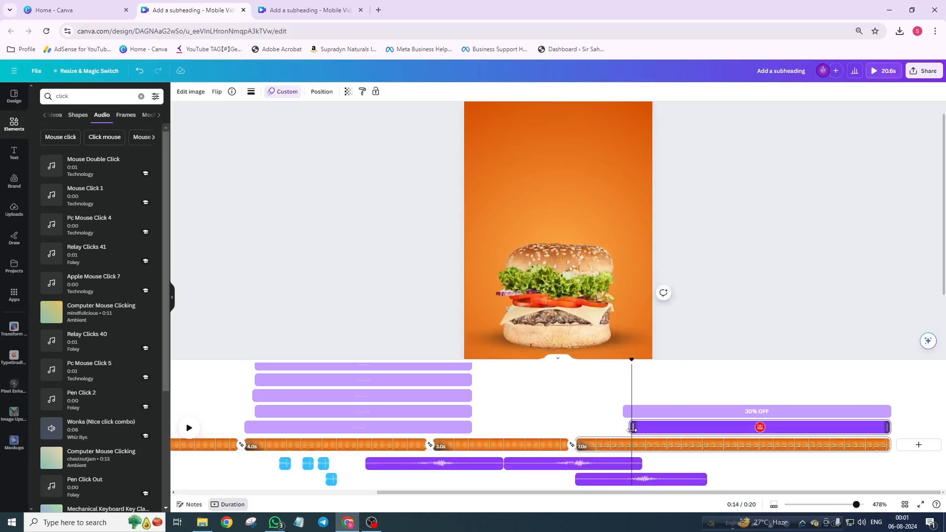
click(331, 480)
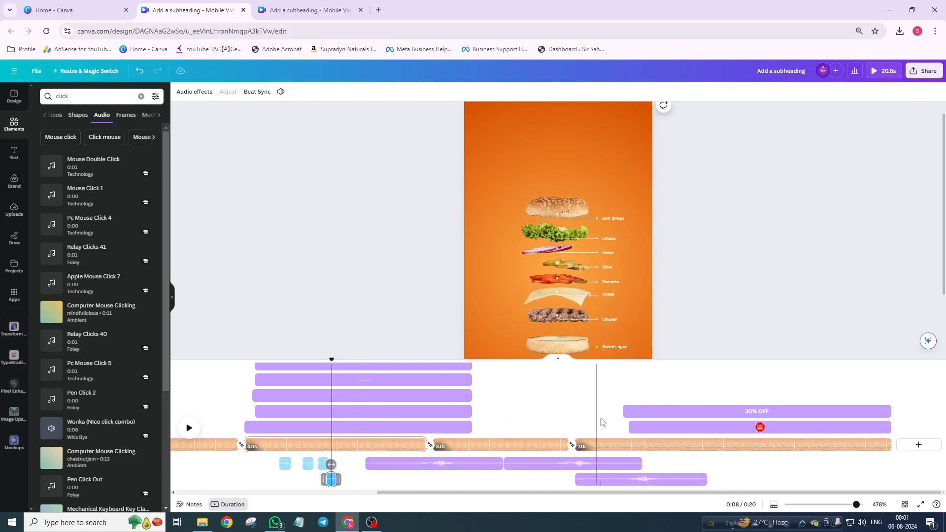
click(631, 427)
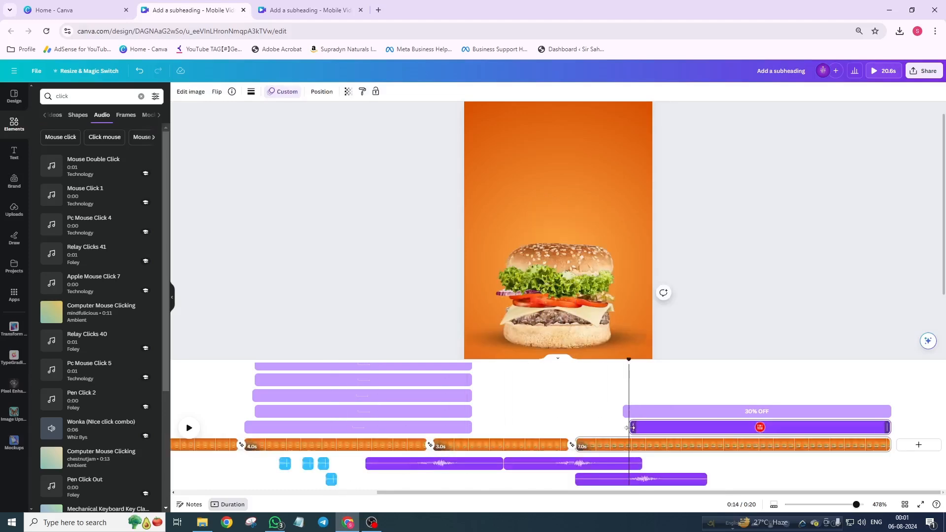
key(ctrl+v)
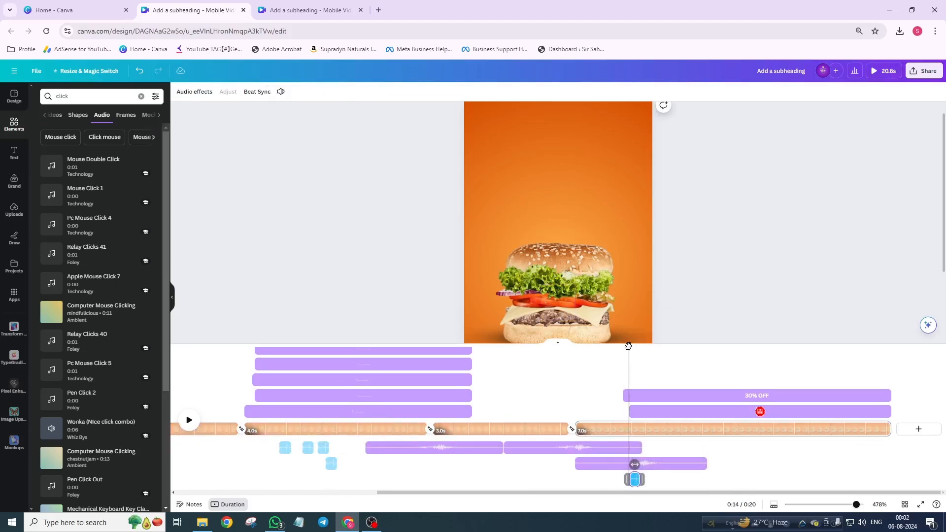
drag(628, 353, 577, 366)
key(space)
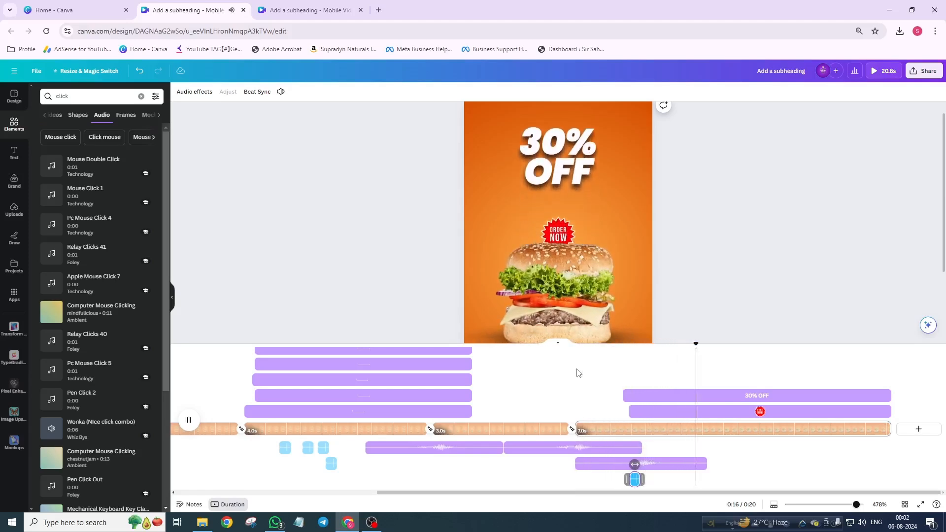
key(space)
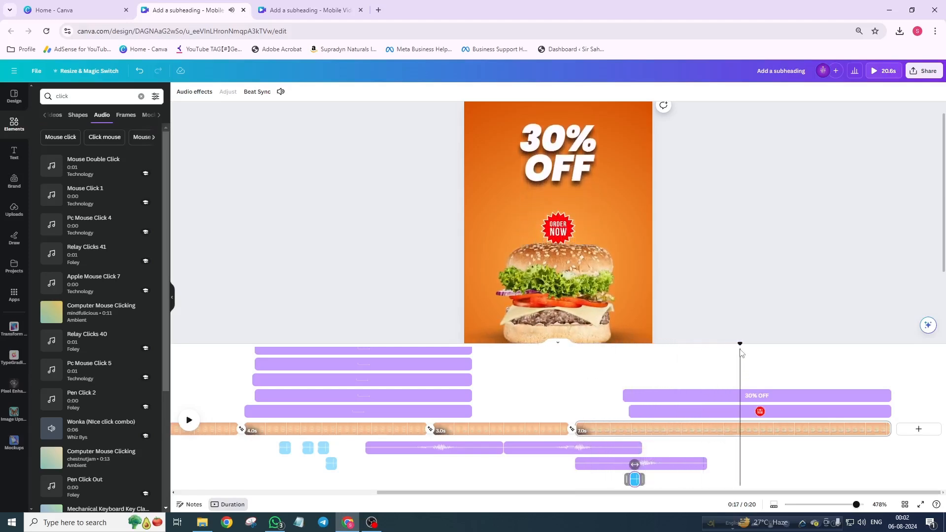
Move the last page's mouse click sound to about 0:16, where the "ORDER NOW" badge pops up, and play that part back
drag(741, 353, 690, 349)
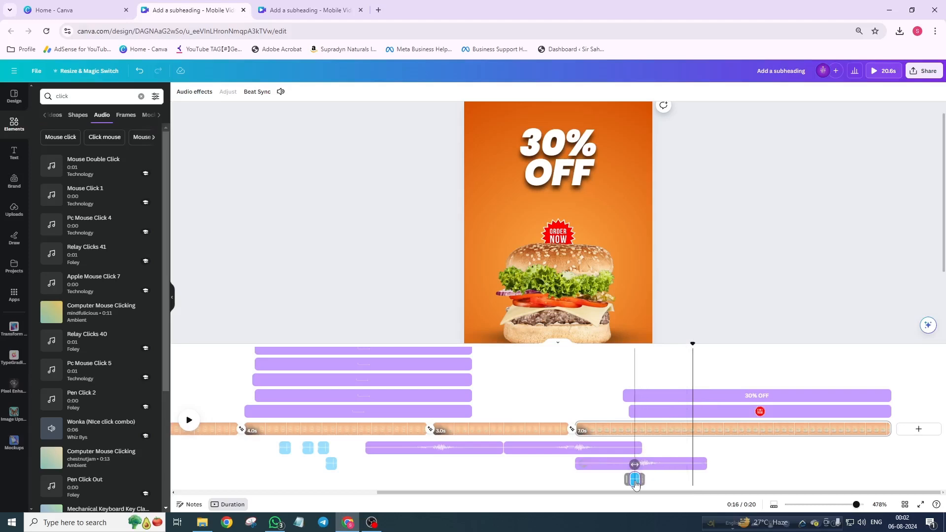
drag(642, 484, 692, 480)
drag(687, 361, 613, 392)
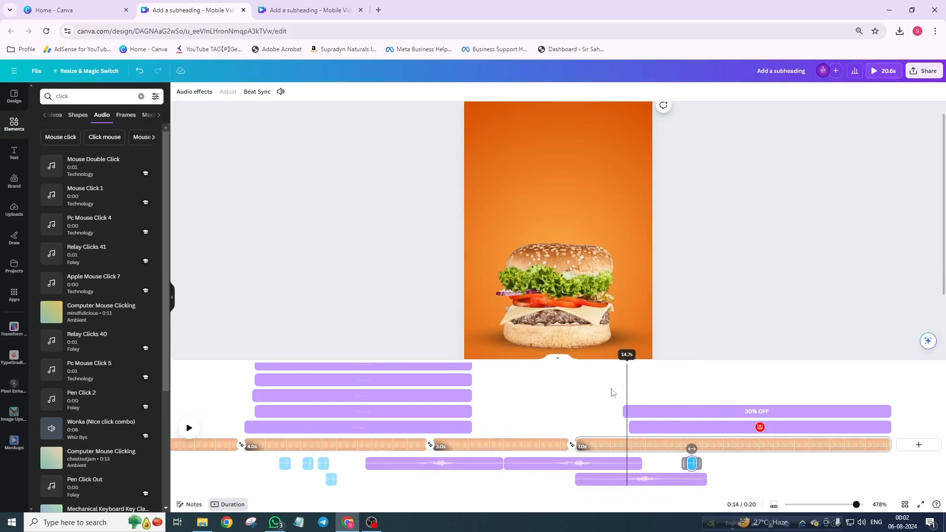
click(189, 428)
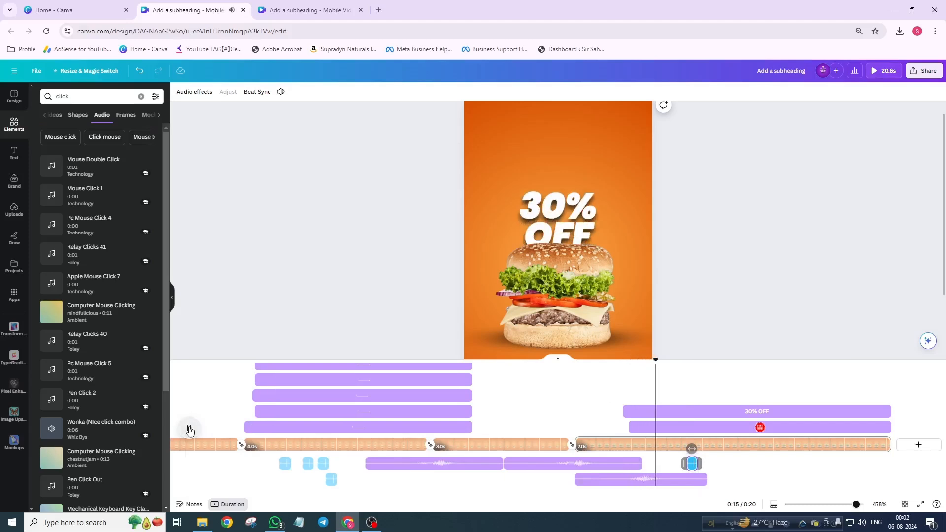
click(189, 427)
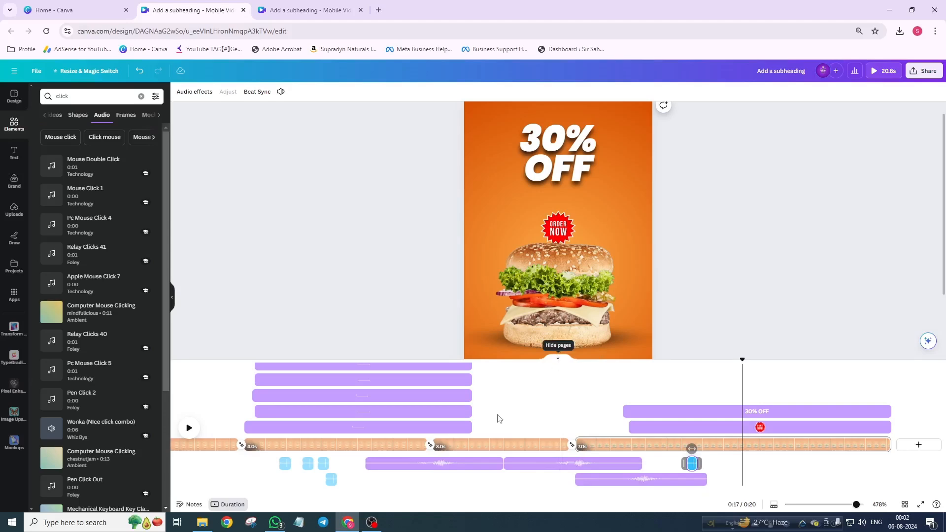
Examine the timeline from the first page to the last, including the top bun's timing option, the label clips and the sound clips
drag(740, 363, 120, 412)
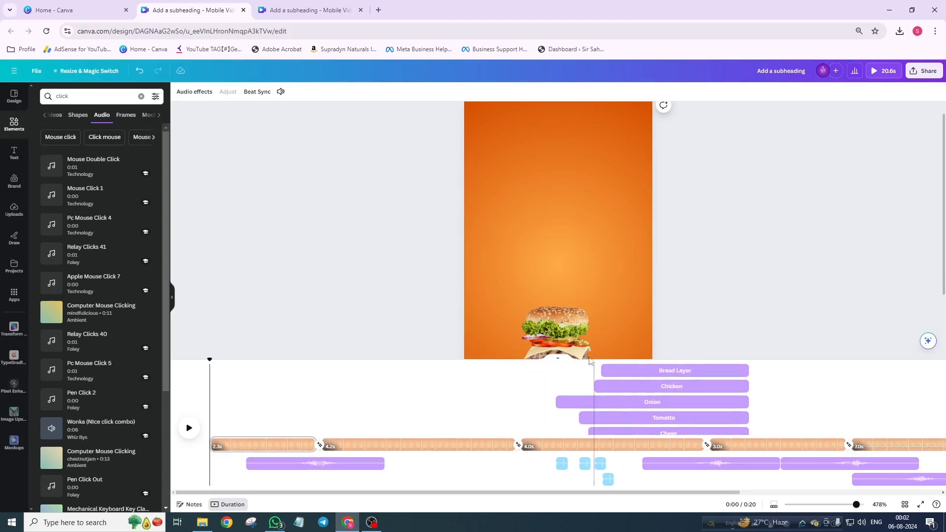
click(567, 313)
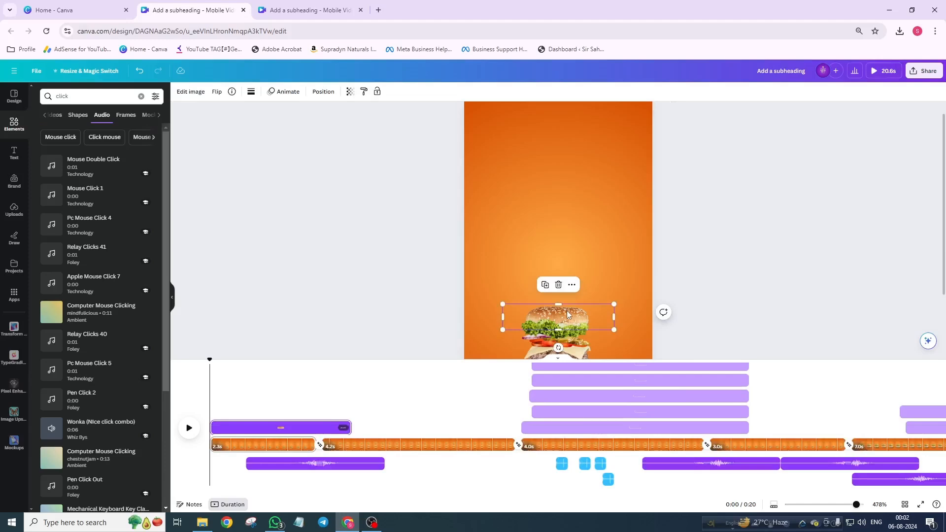
right_click(566, 314)
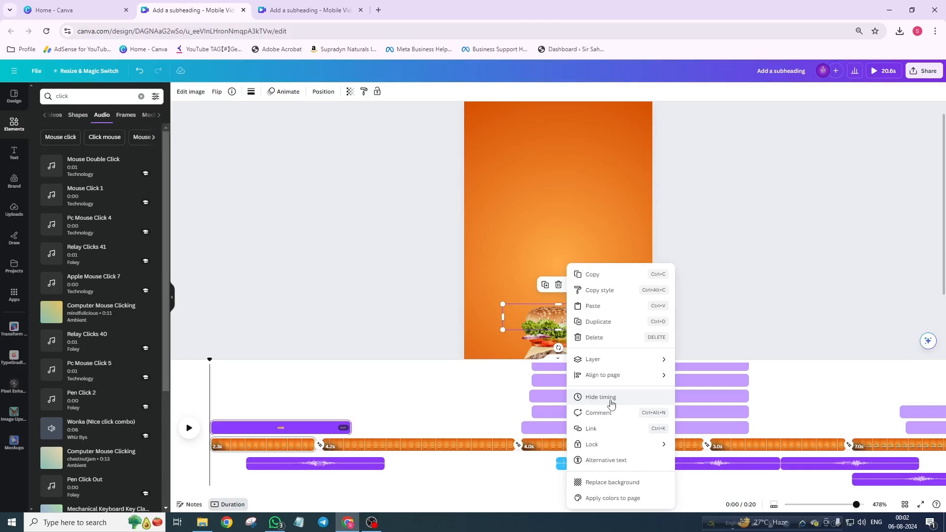
click(494, 388)
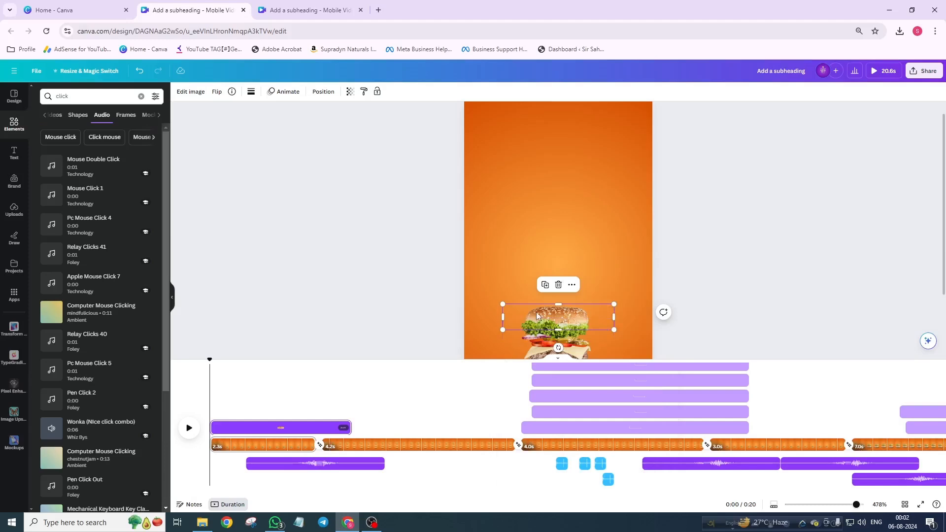
click(572, 414)
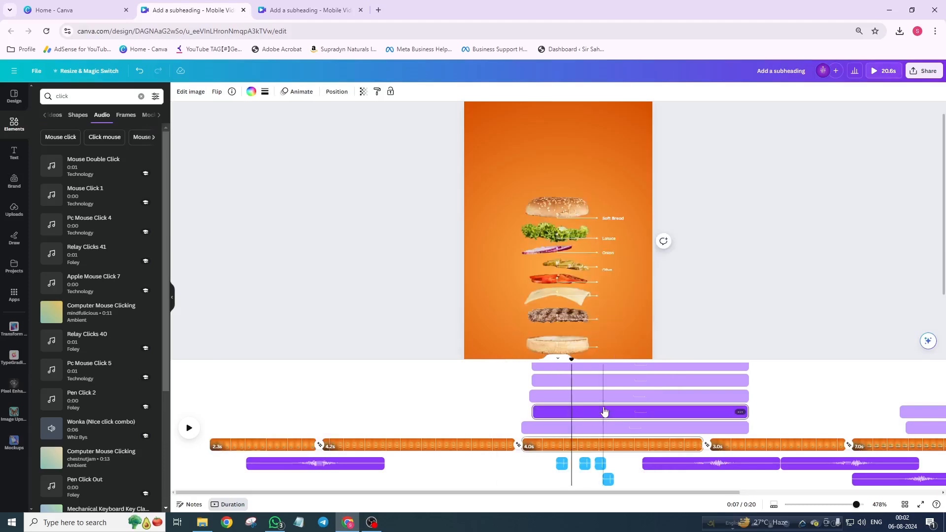
scroll(613, 409, down, 2)
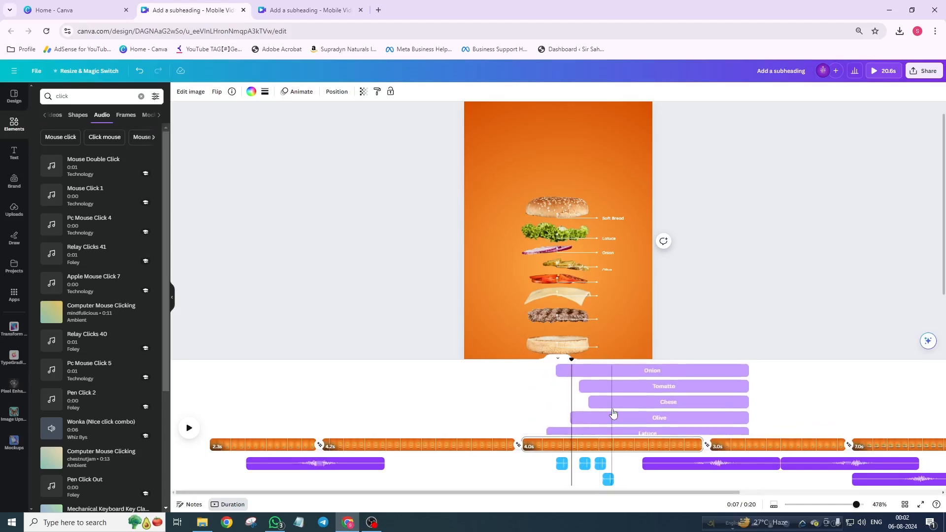
click(664, 388)
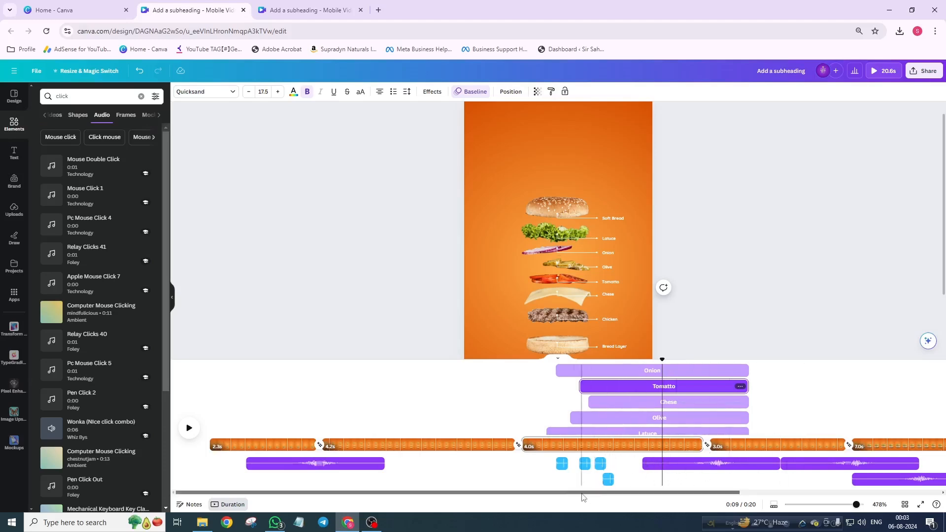
scroll(616, 499, right, 3)
scroll(771, 505, right, 6)
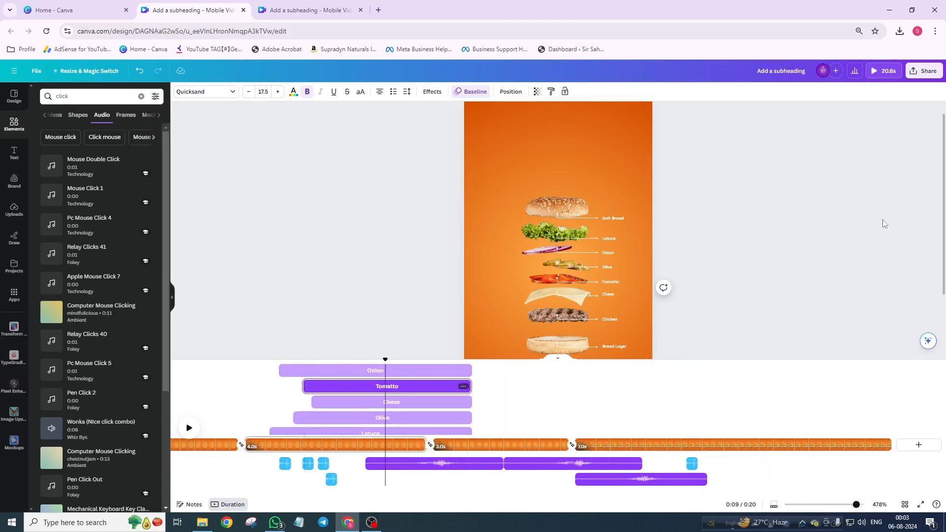
Download all 5 pages of the design as an MP4 video at 1080p (HD) quality
click(925, 72)
click(823, 277)
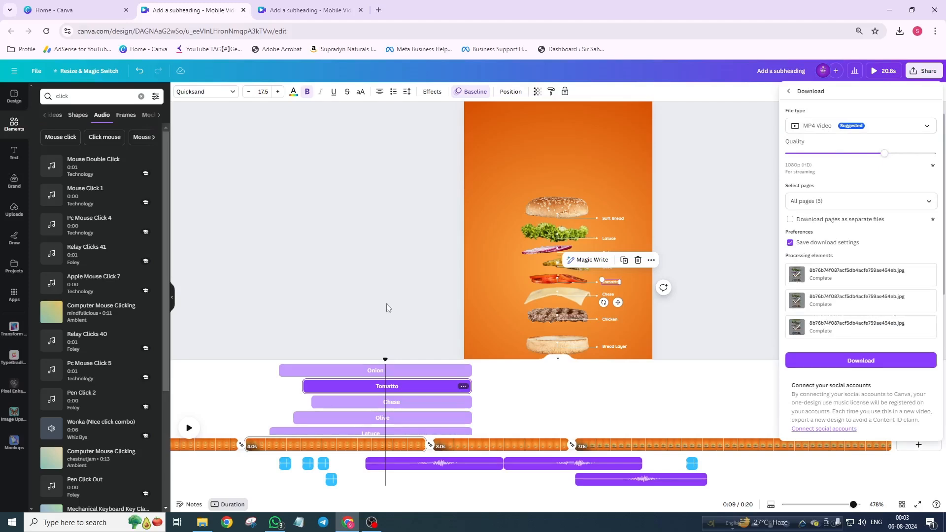
click(838, 362)
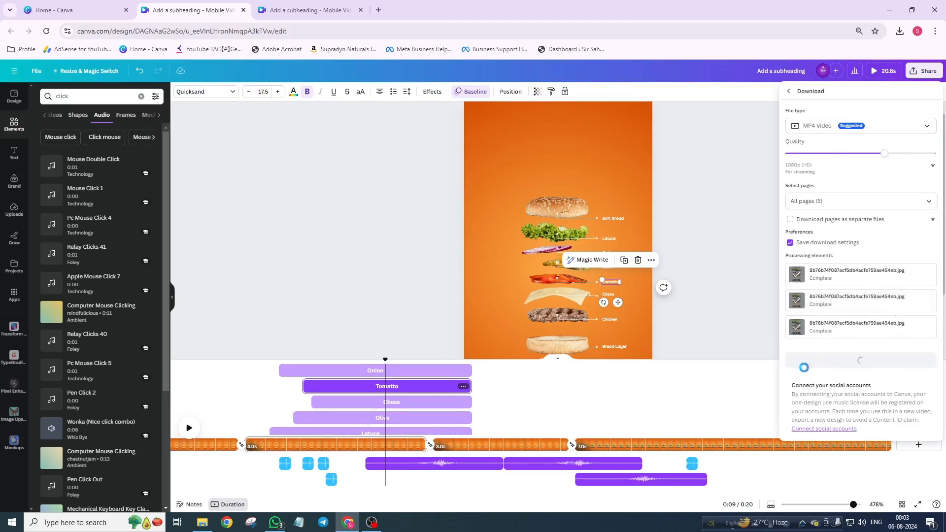